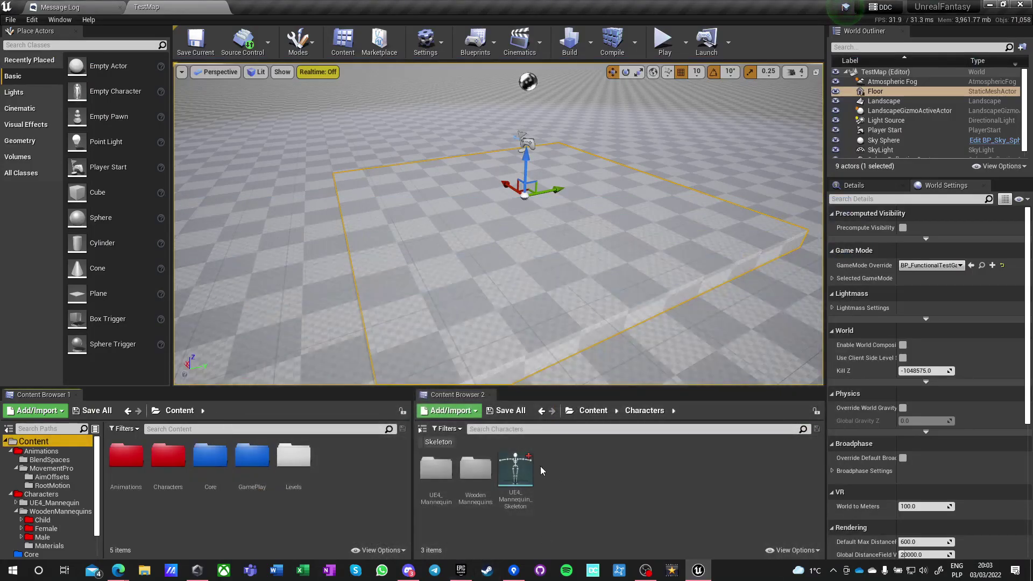
- Check the folder options in Content Browser 1, then open GamePlay to list its six blueprints
click(583, 492)
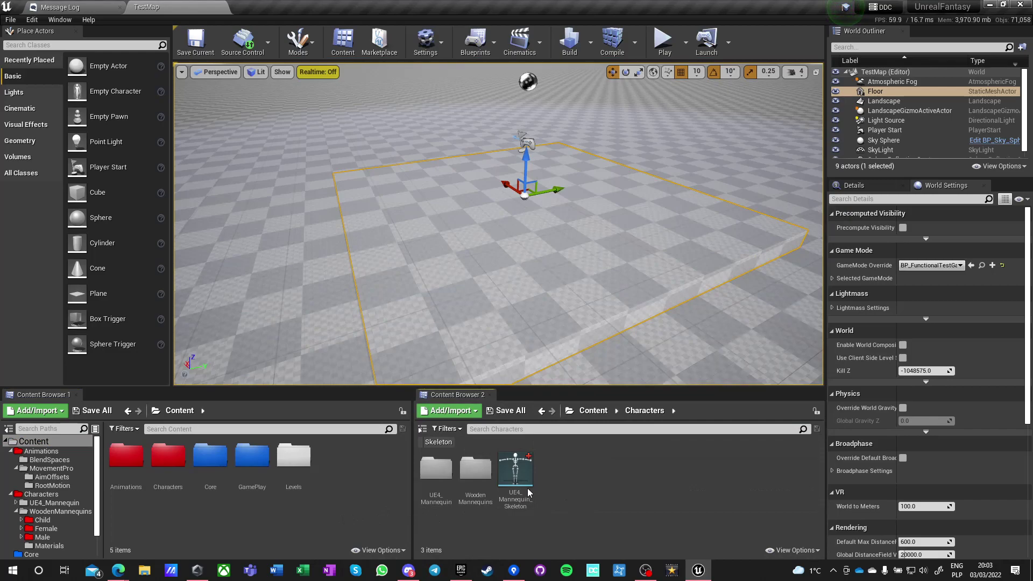
right_click(30, 451)
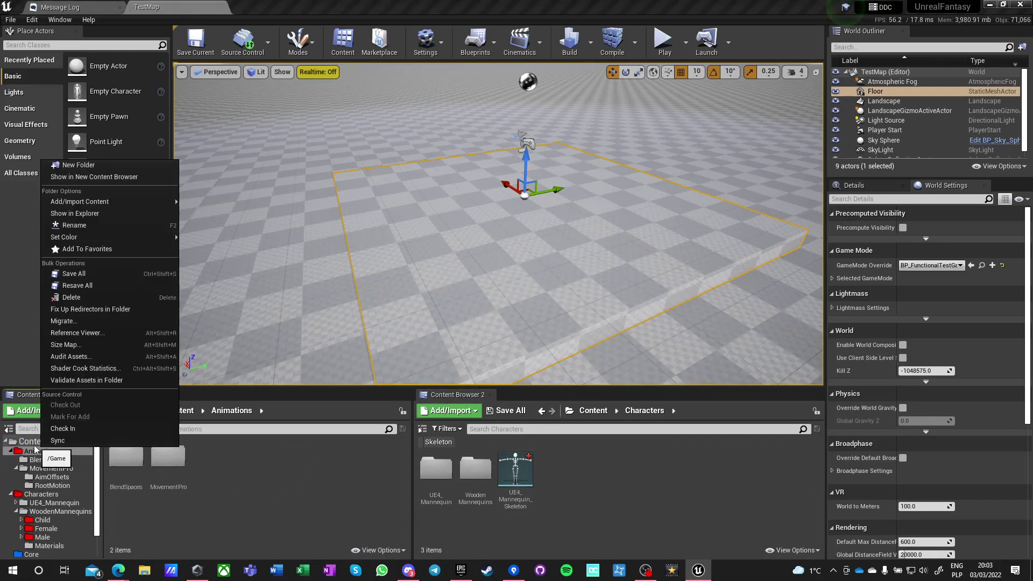
right_click(26, 442)
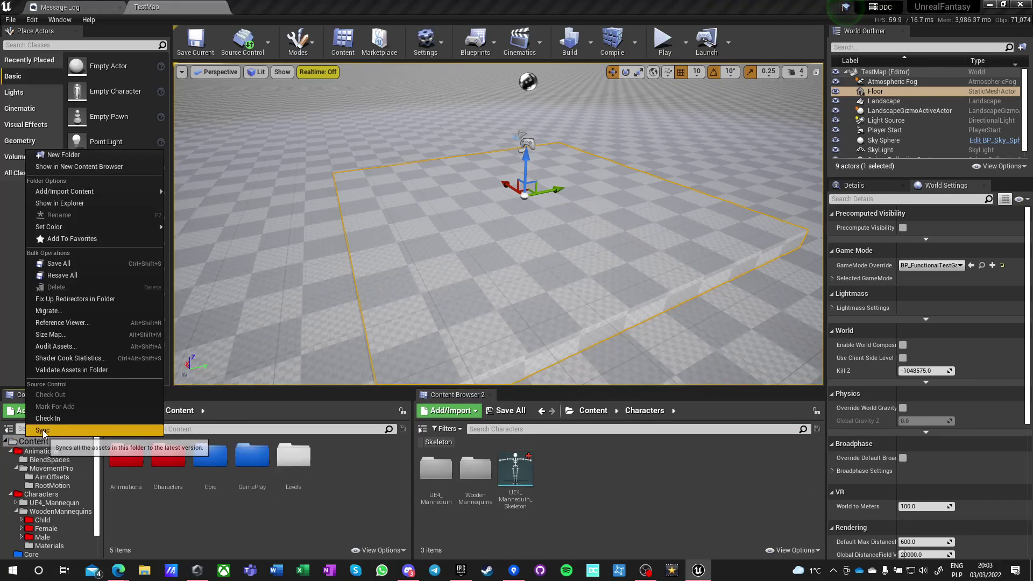
click(352, 460)
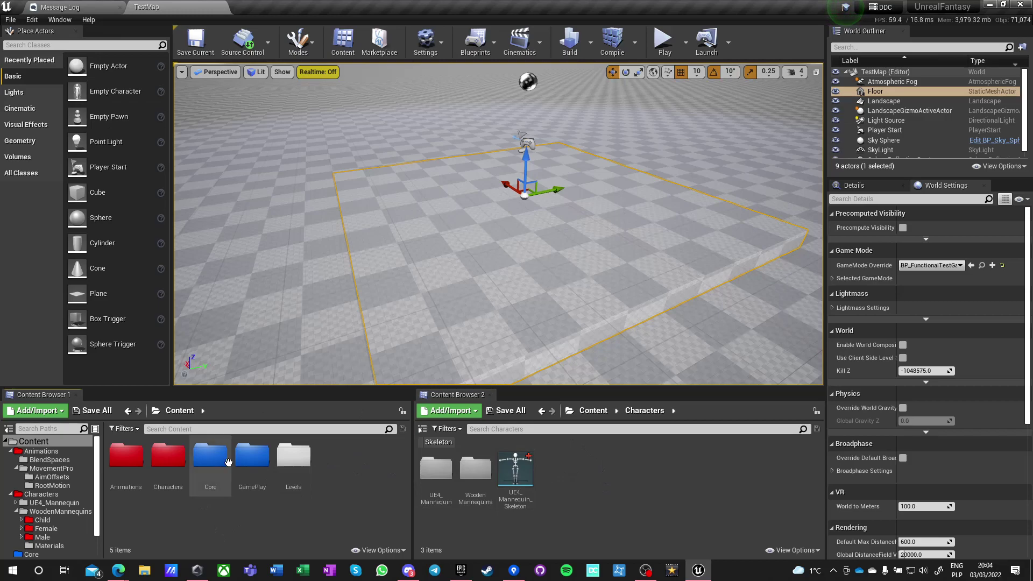
double_click(252, 458)
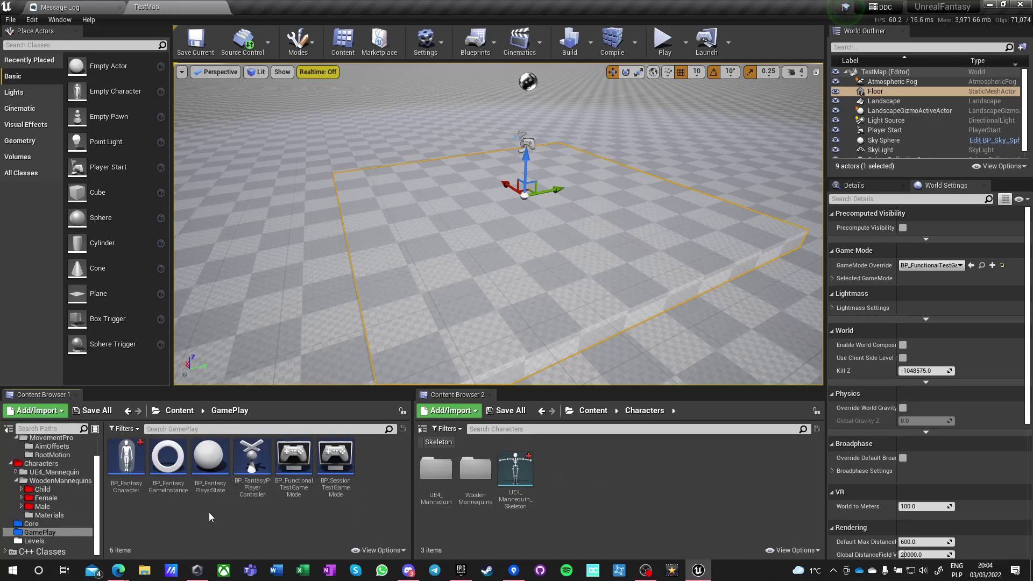
- Open BP_FantasyCharacter full-screen and set its Mesh component's skeletal mesh to SK_AVG_Male
double_click(134, 464)
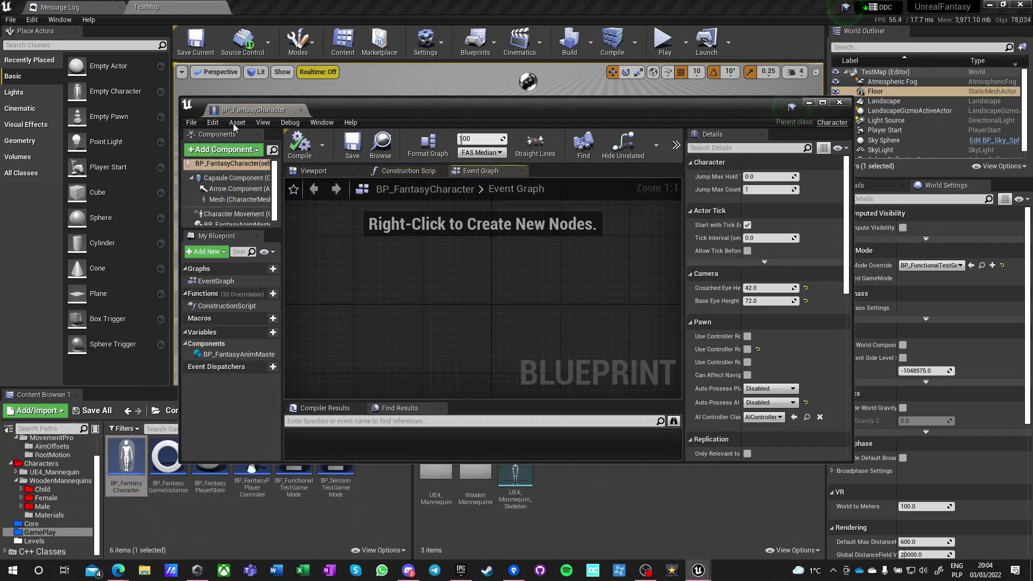
drag(290, 100, 286, 8)
click(79, 97)
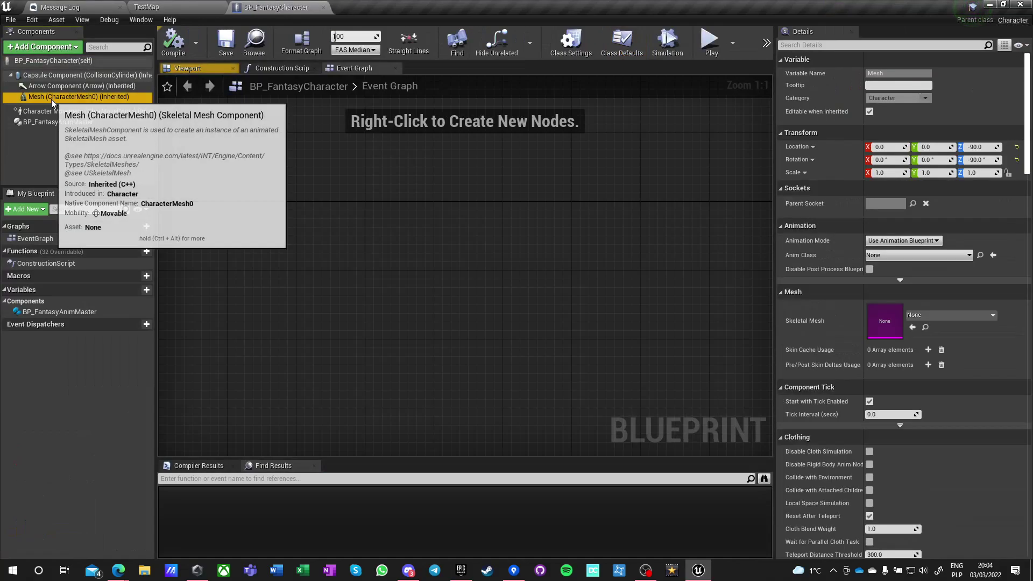
click(943, 315)
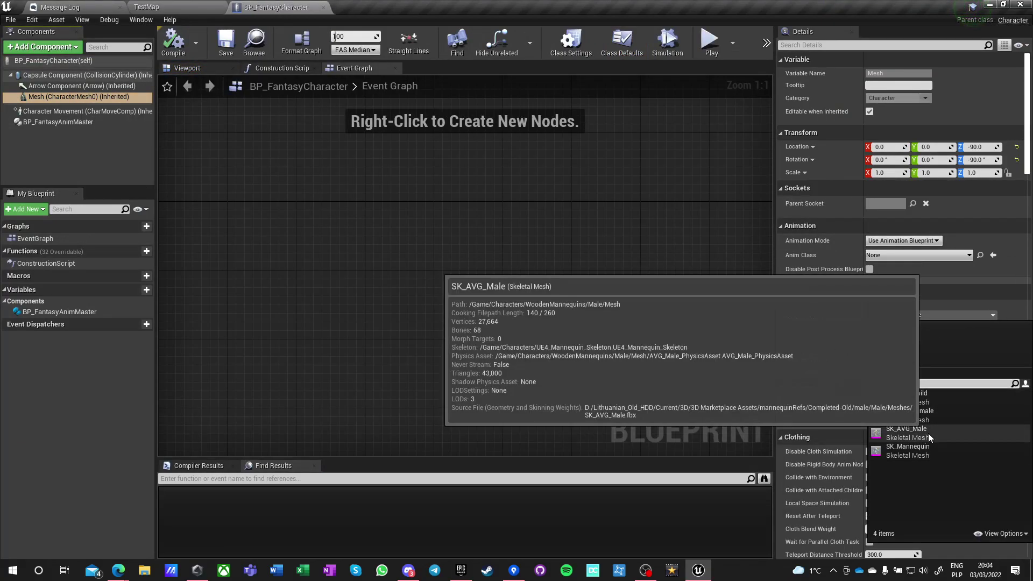
click(927, 433)
click(187, 69)
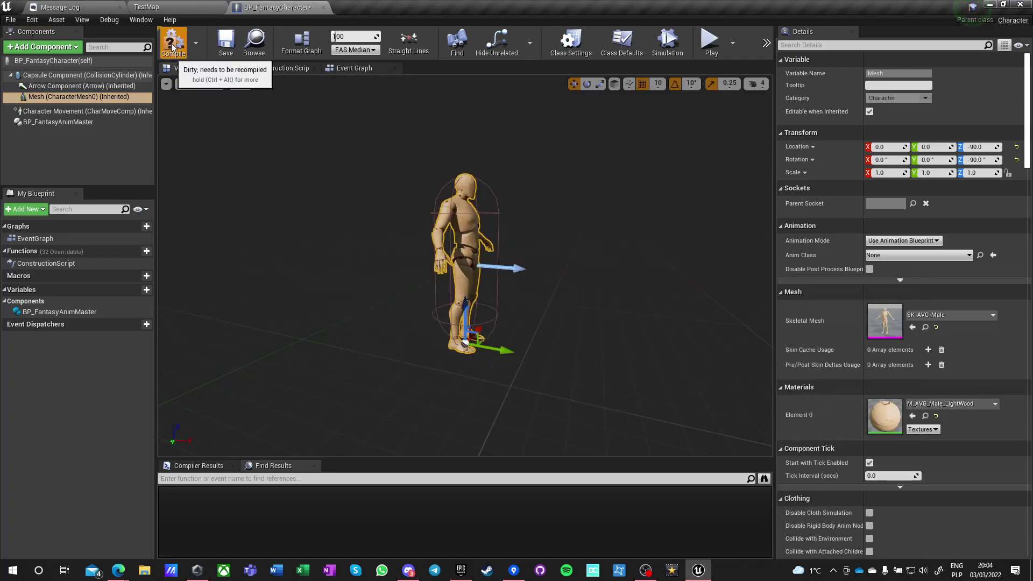
- Try SK_Mannequin, revert to the wooden SK_AVG_Male, then compile and save BP_FantasyCharacter
click(478, 398)
click(48, 97)
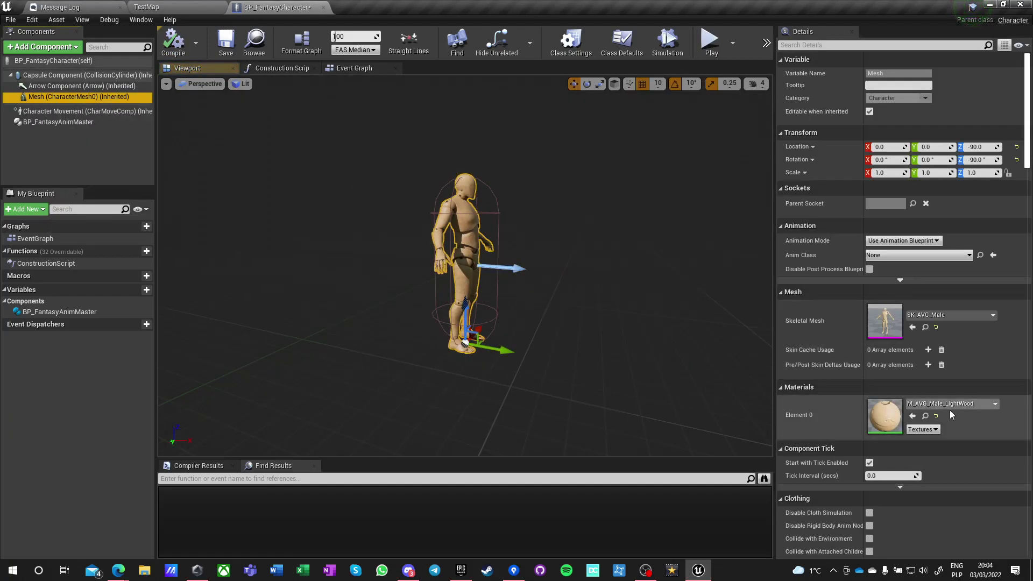
click(925, 317)
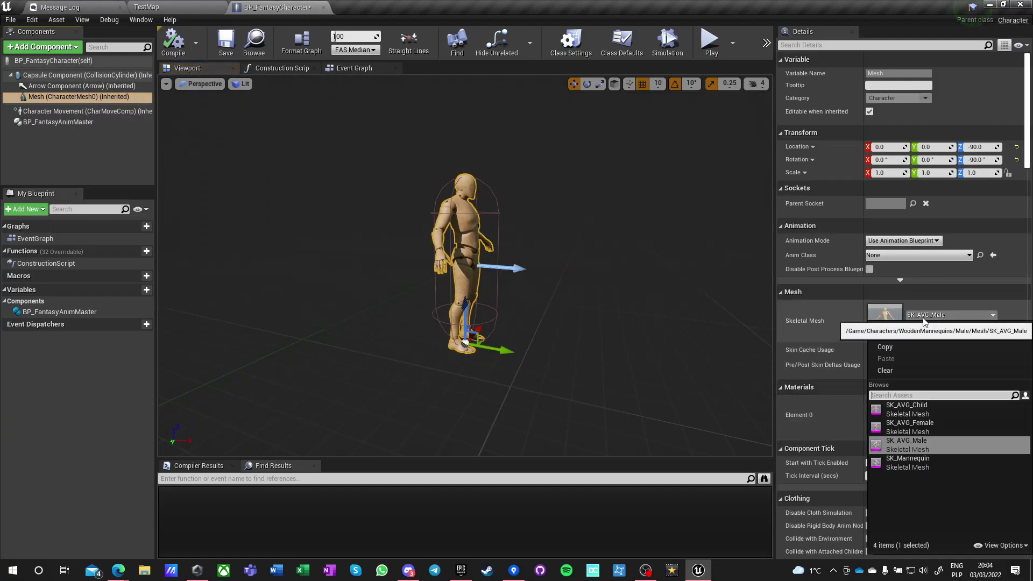
click(913, 464)
click(939, 315)
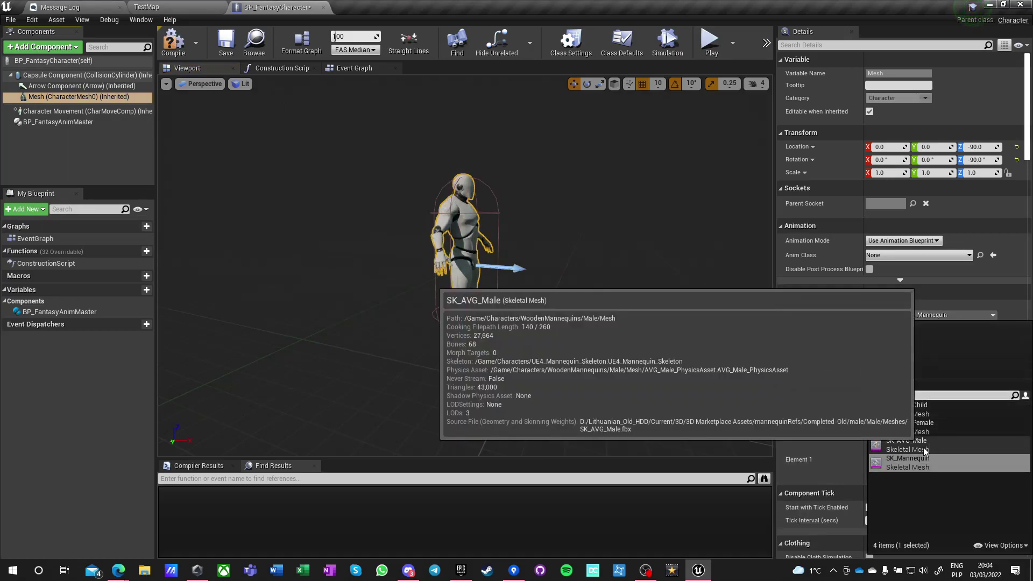
click(893, 451)
click(226, 42)
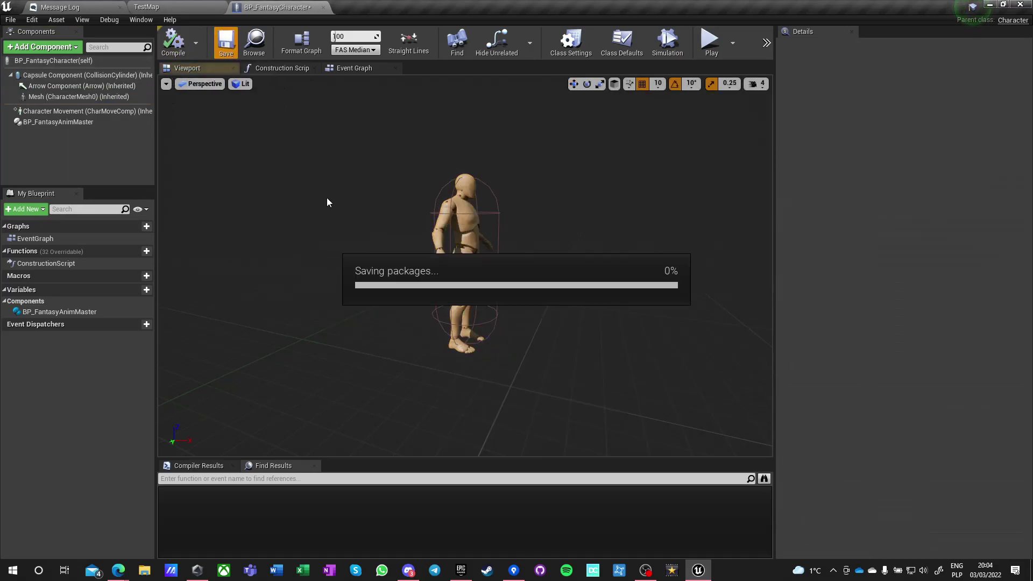
click(155, 12)
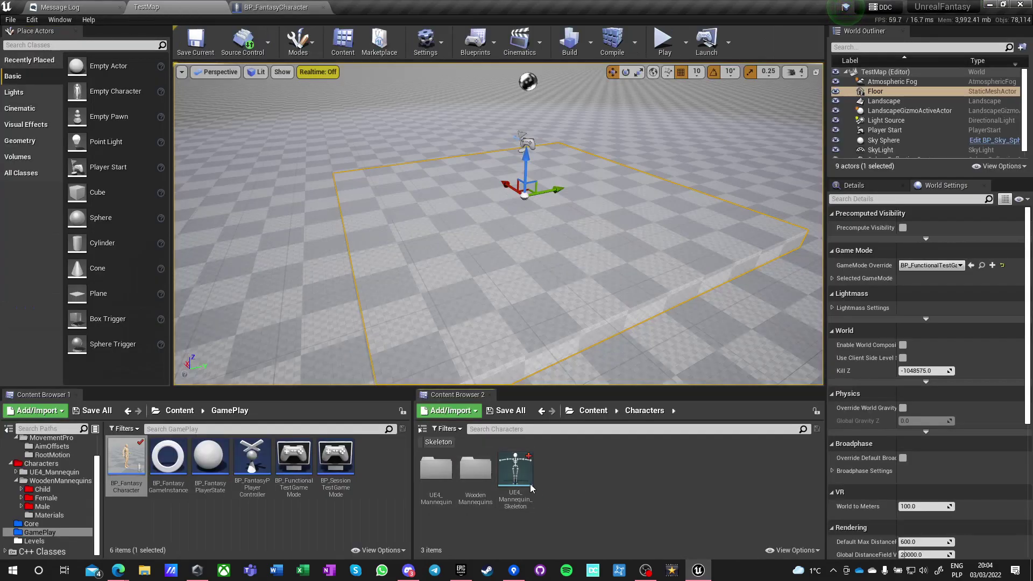
- Open the GamePlay folder in the second content browser and view its create-content options
click(173, 511)
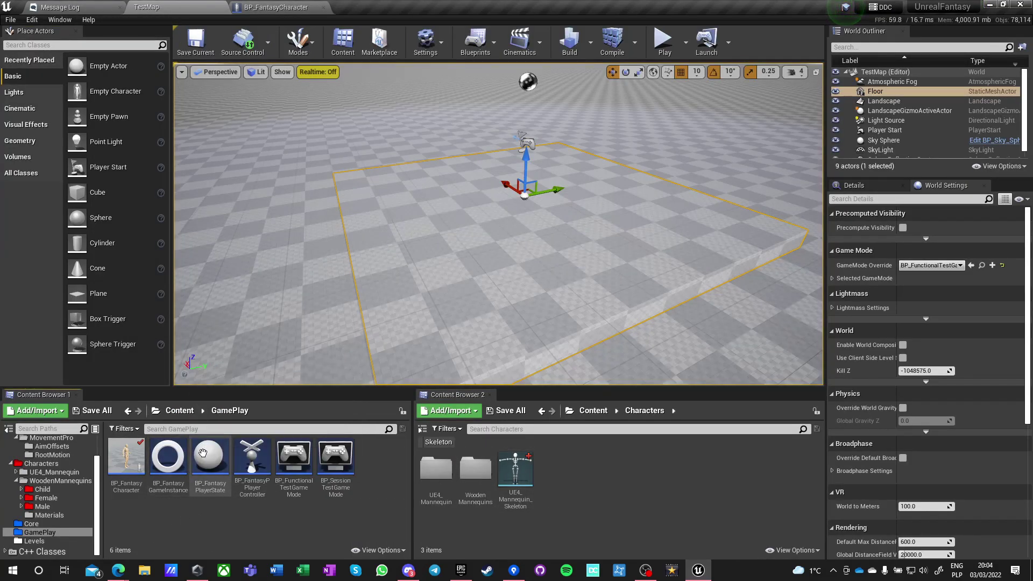
click(599, 413)
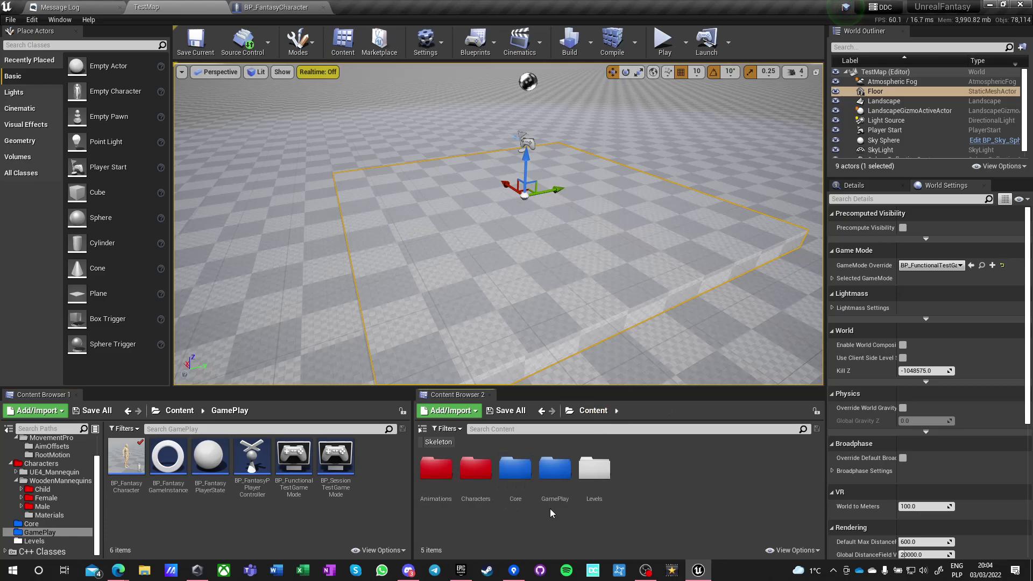
double_click(554, 470)
right_click(683, 466)
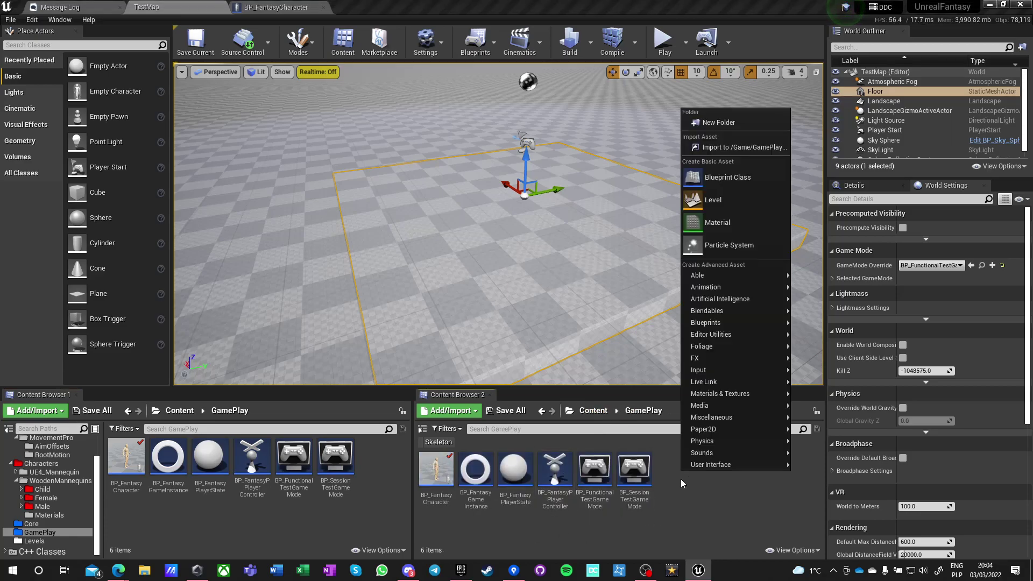
click(535, 516)
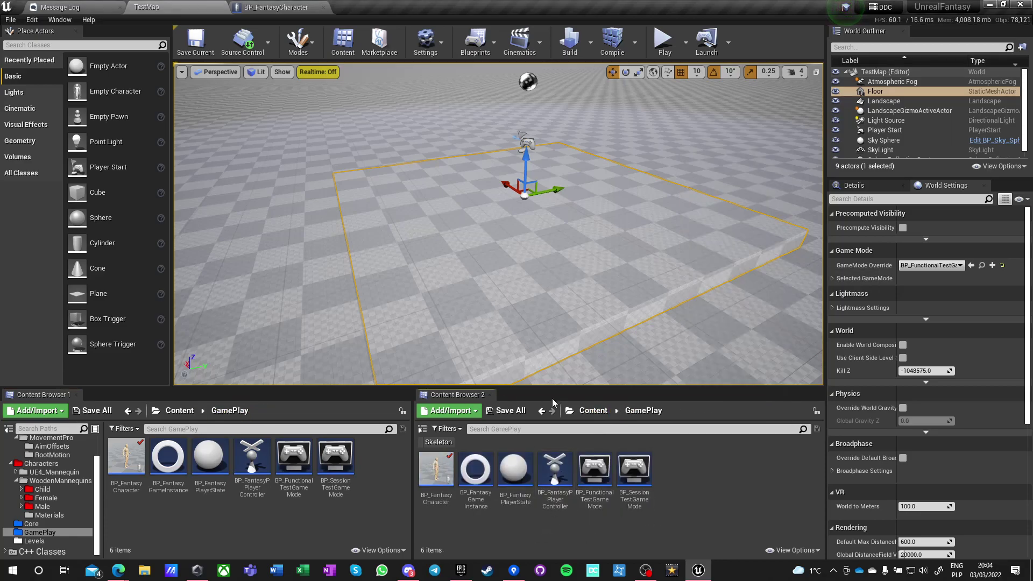
- Look into the Core folder, then return to GamePlay and bring up its add-content menu
click(592, 411)
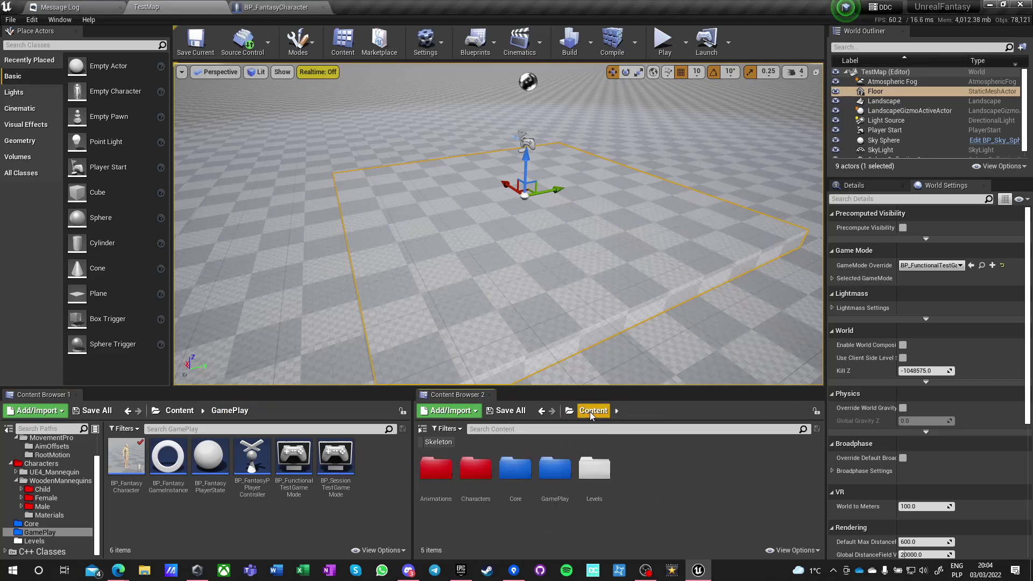
right_click(620, 472)
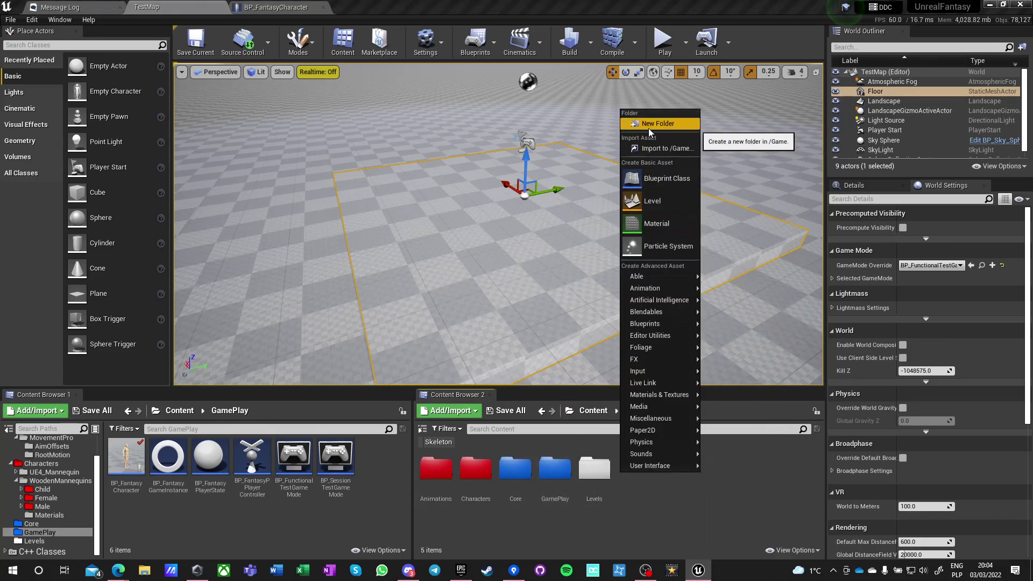
double_click(515, 469)
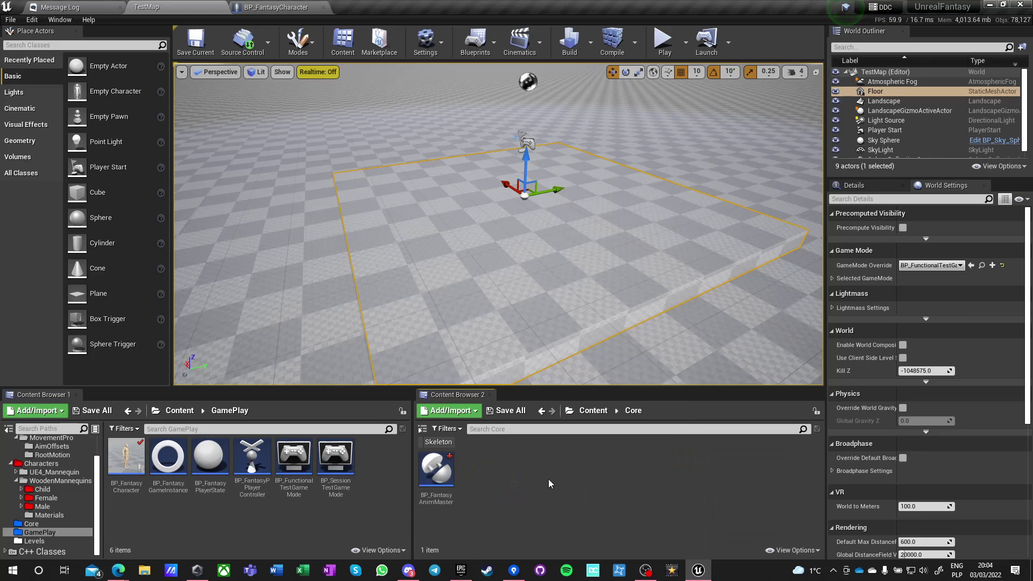
click(589, 412)
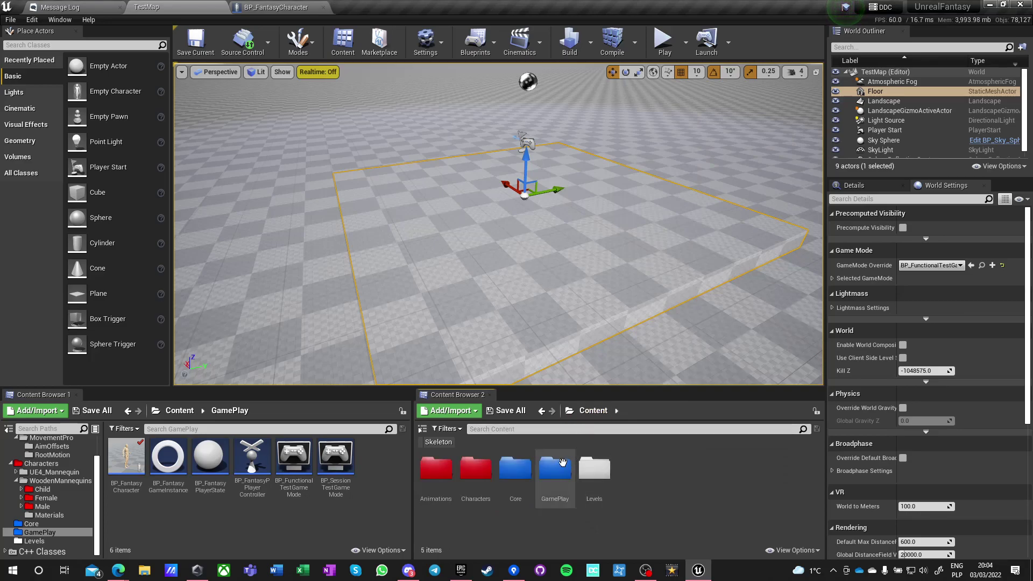
double_click(556, 471)
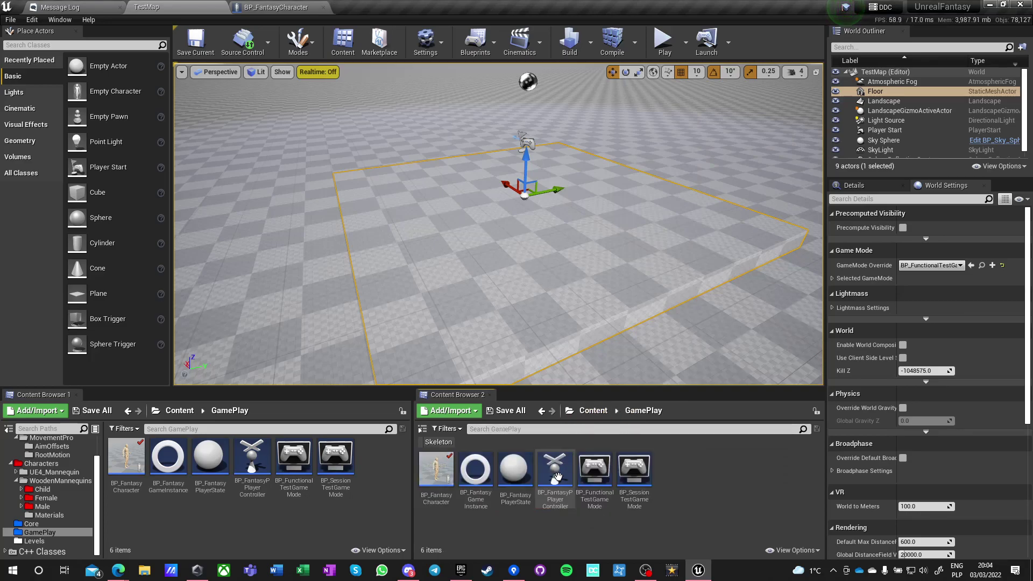
right_click(692, 470)
- Create a new folder in GamePlay named AnimationBlueprints
click(705, 119)
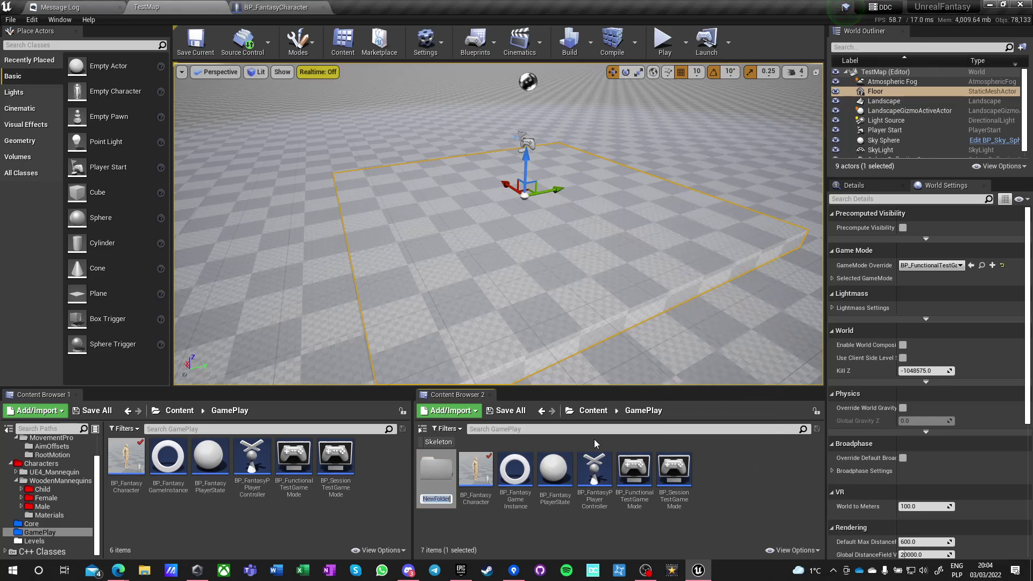
text(Animation)
text(Blueprints)
key(Return)
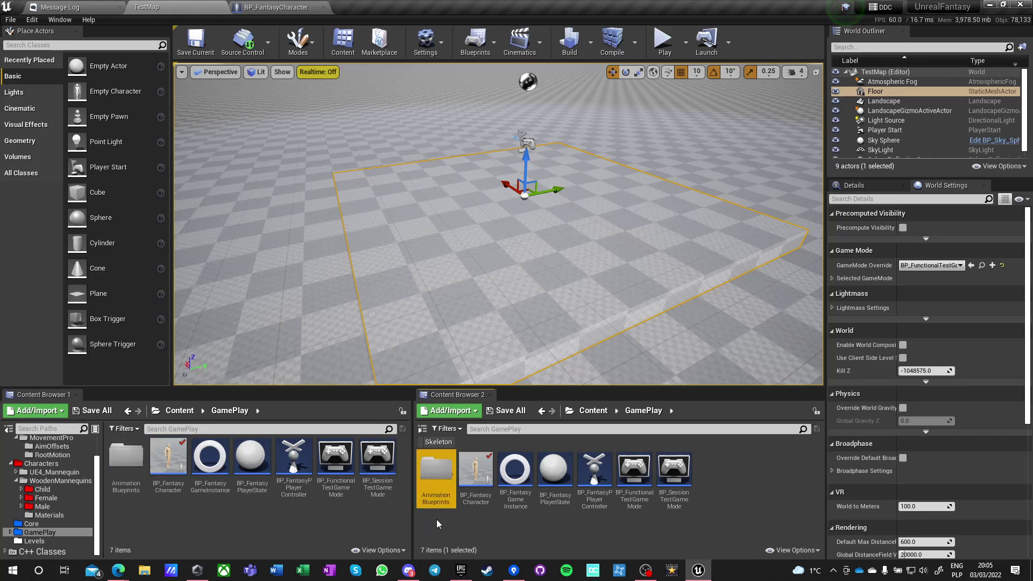
- Colour the AnimationBlueprints folder red and open it
right_click(443, 478)
mouse_move(486, 268)
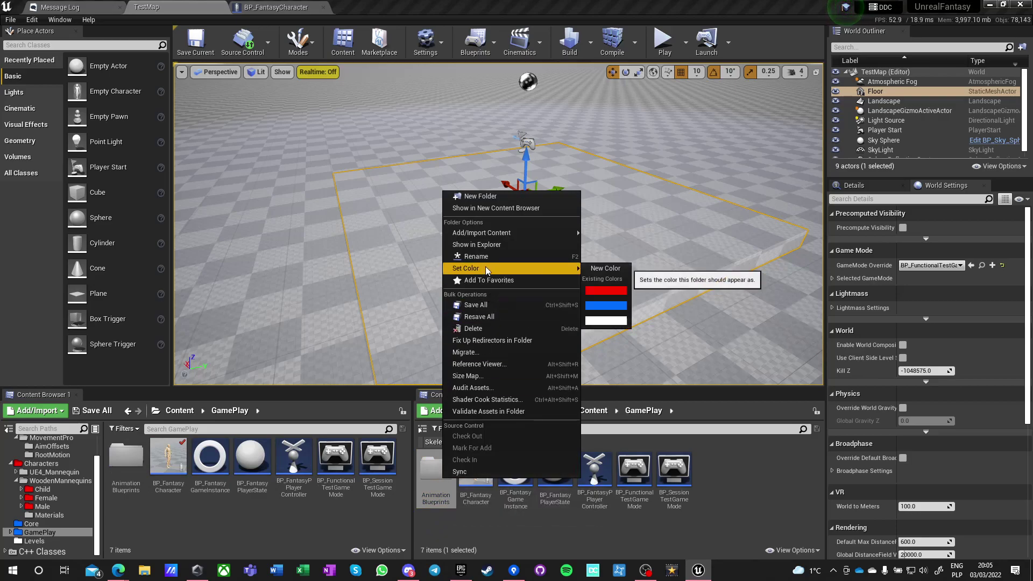
click(605, 290)
click(458, 537)
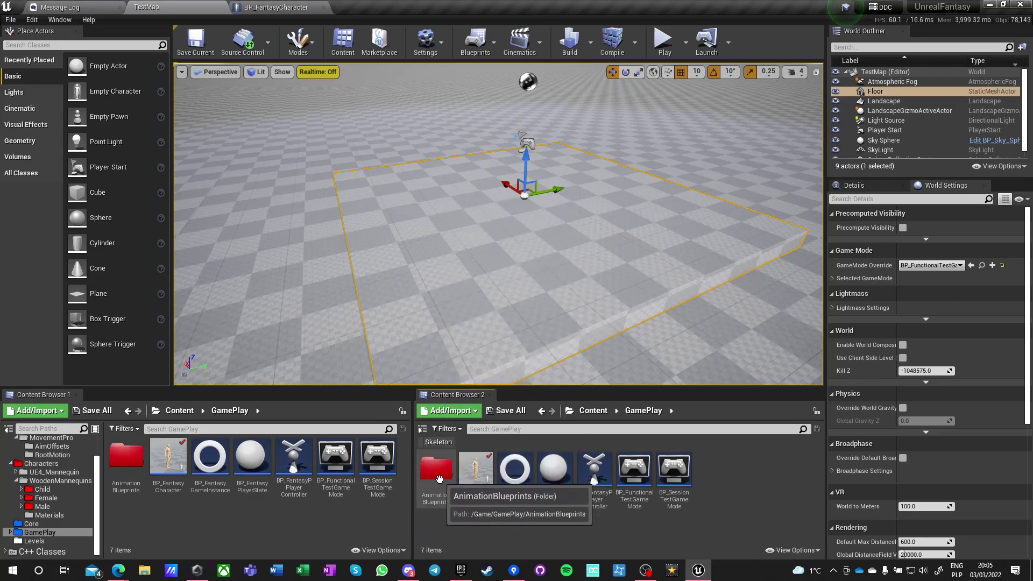
double_click(428, 475)
right_click(468, 476)
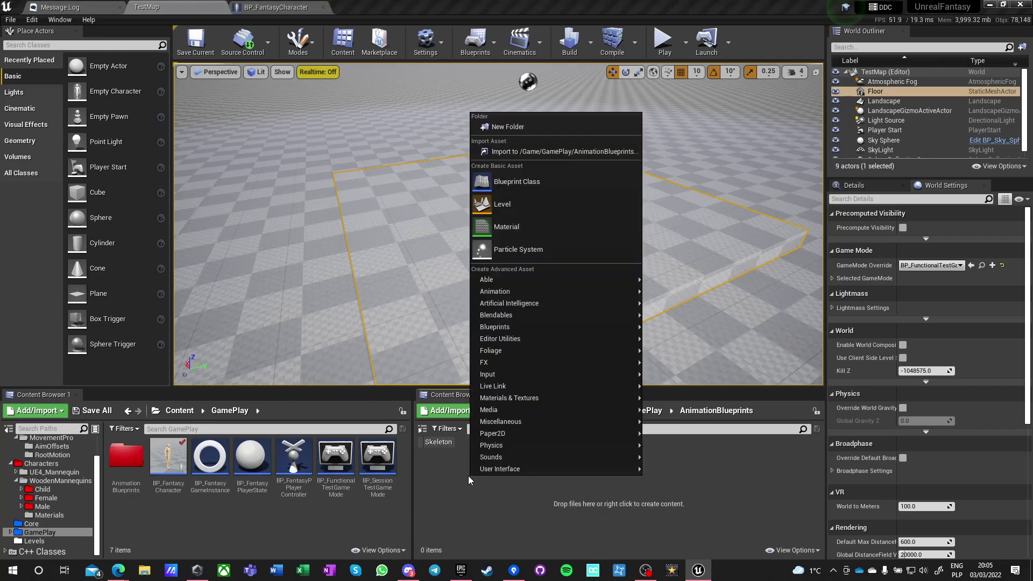
- Create an Animation Blueprint with parent AGRCoreAnimInstance and UE4_Mannequin_Skeleton, naming it BP_CoreAnimInstance
mouse_move(515, 291)
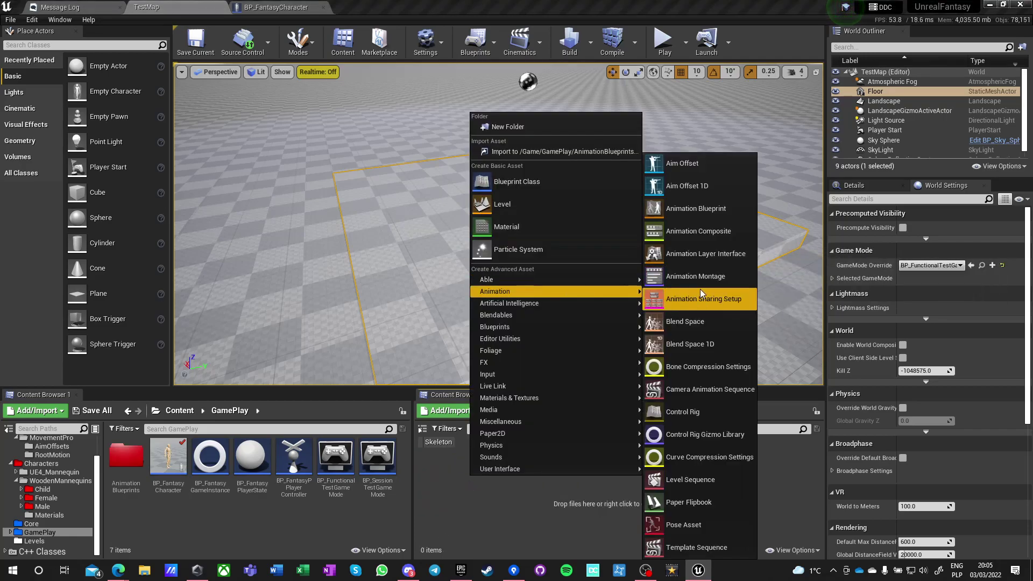
click(695, 209)
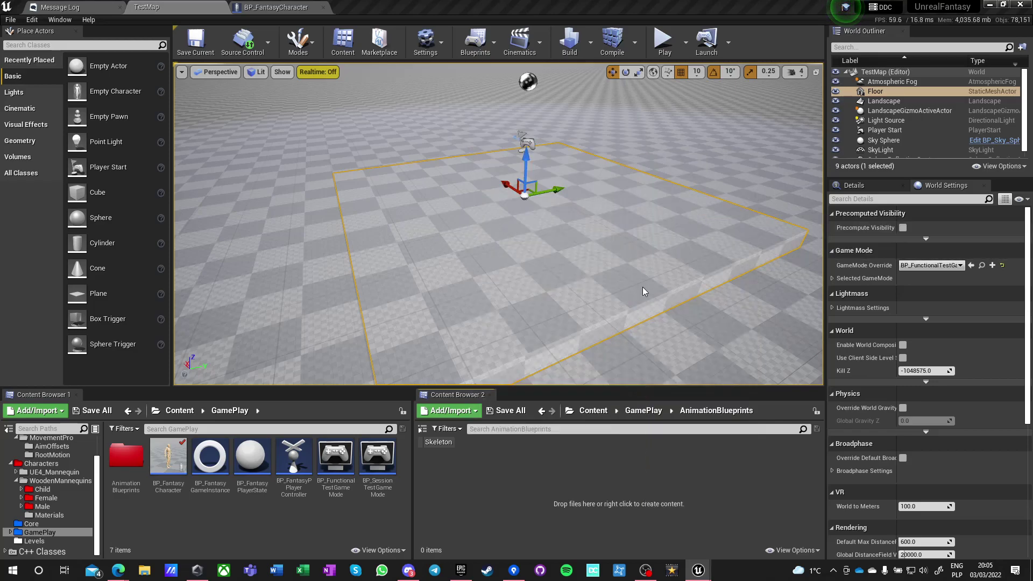
click(450, 333)
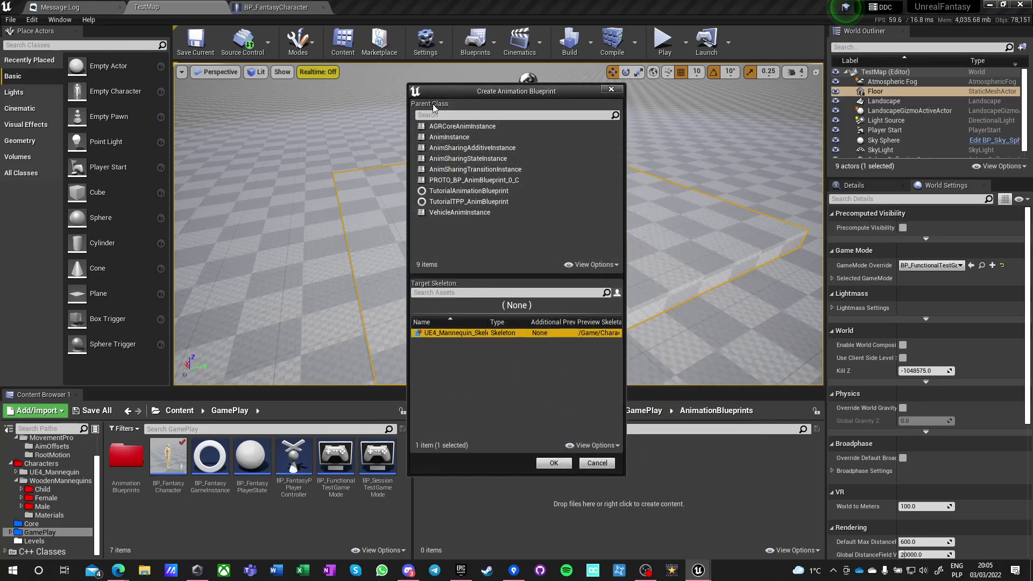
click(451, 127)
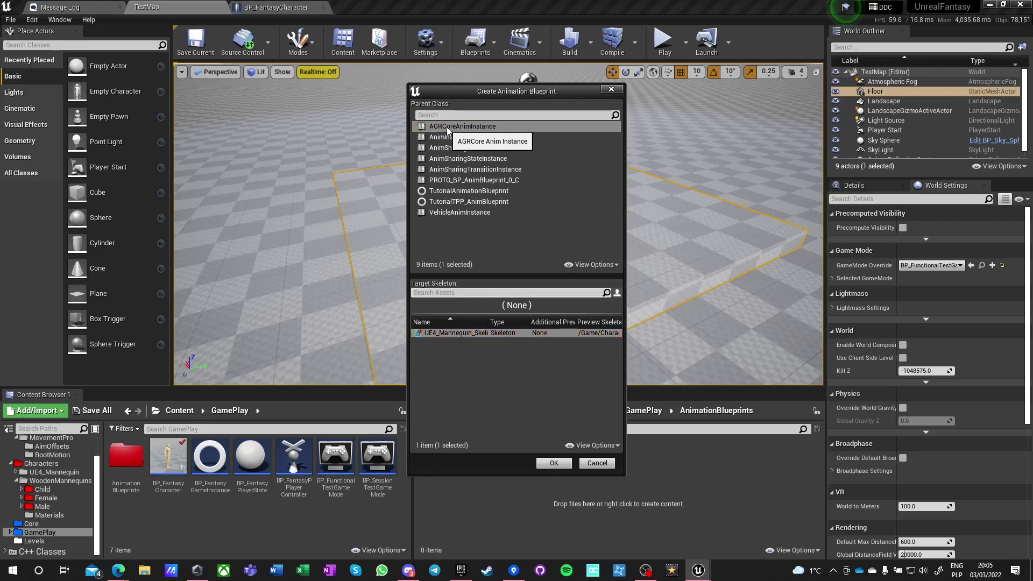
click(552, 463)
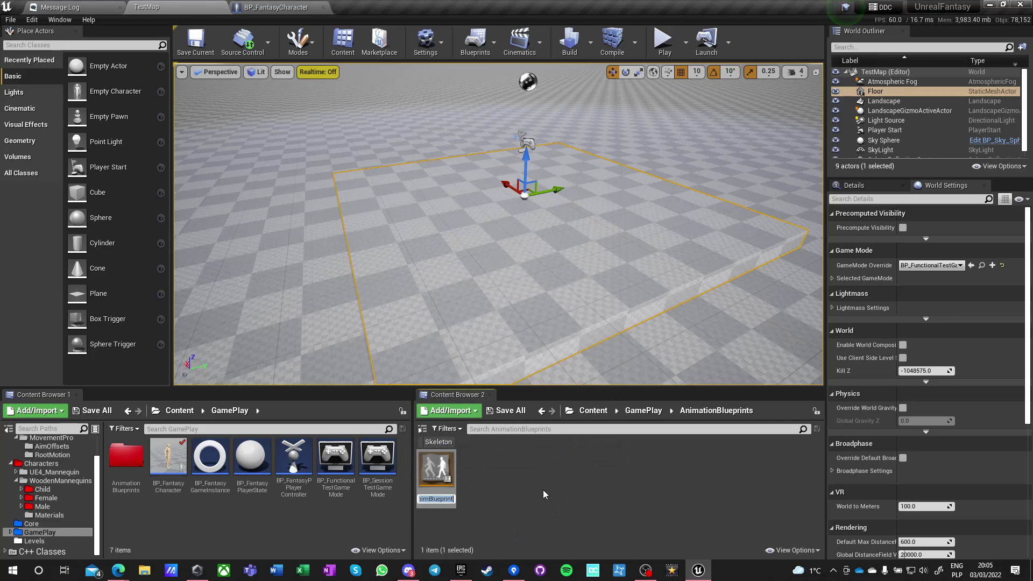
text(BP_)
text(Core)
text(Anim)
text(Instance)
- Rename the new anim blueprint, settling on BP_CoreAnimationBlueprint
key(Return)
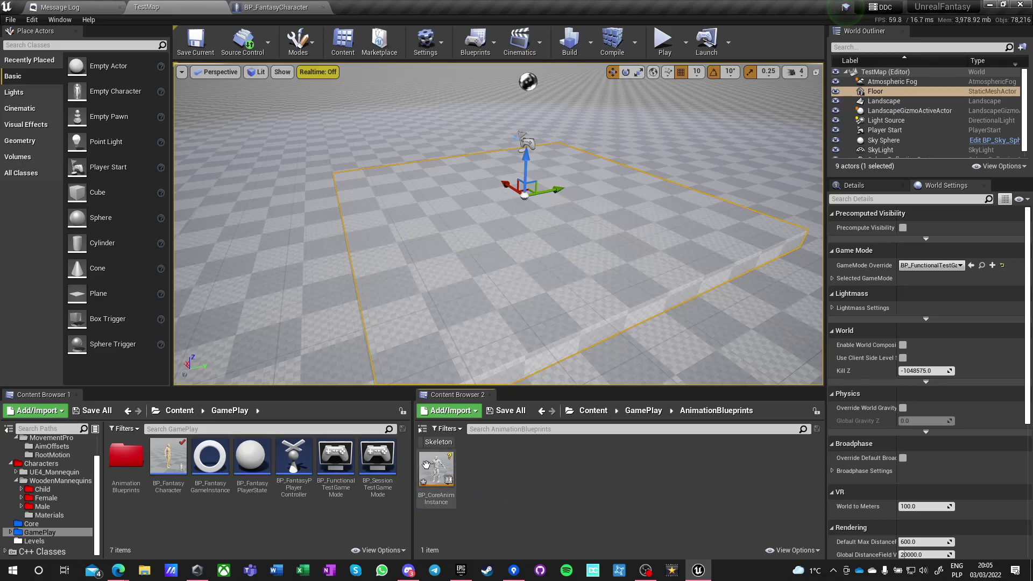
click(444, 501)
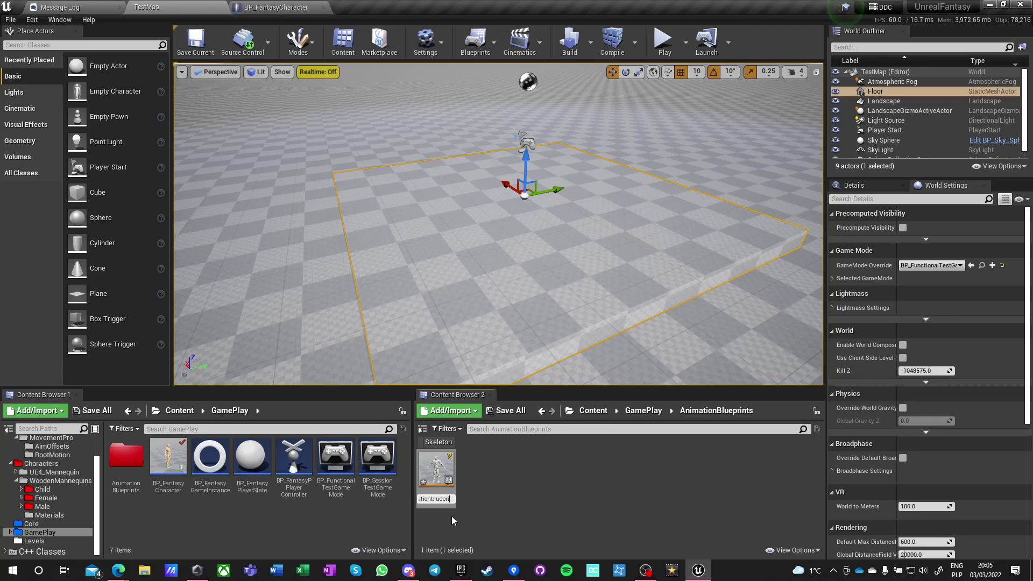
key(Return)
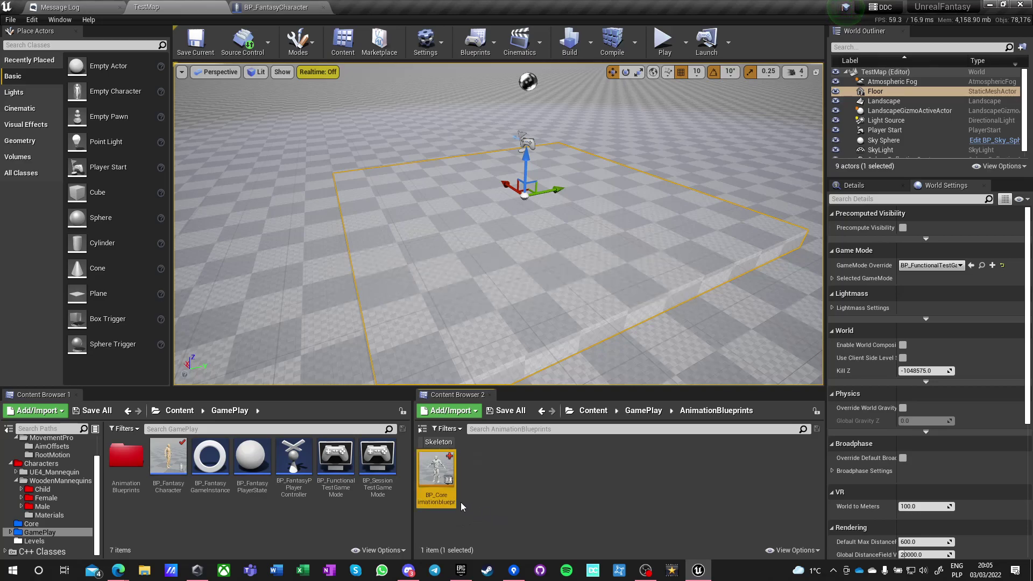
click(440, 500)
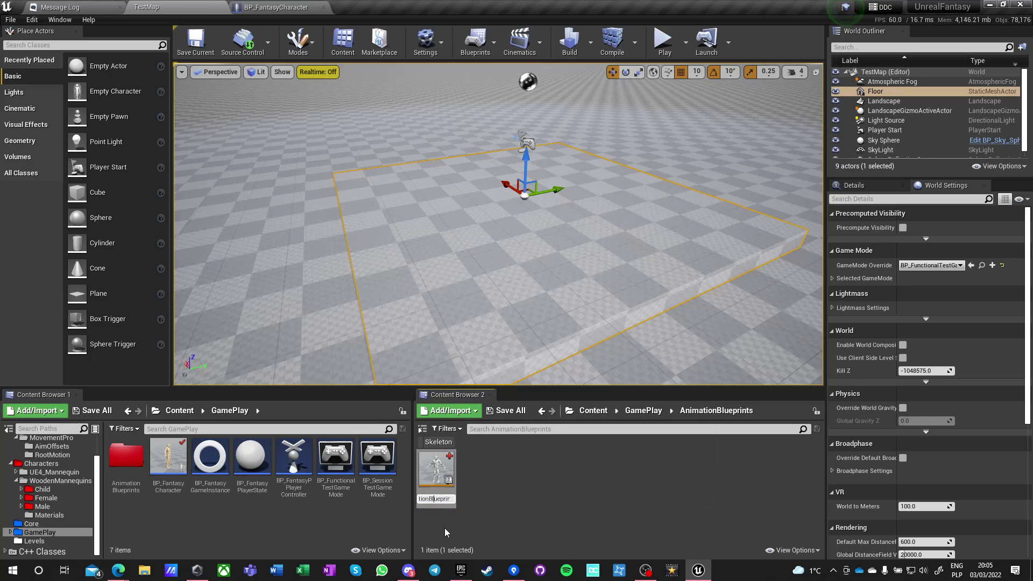
text(t)
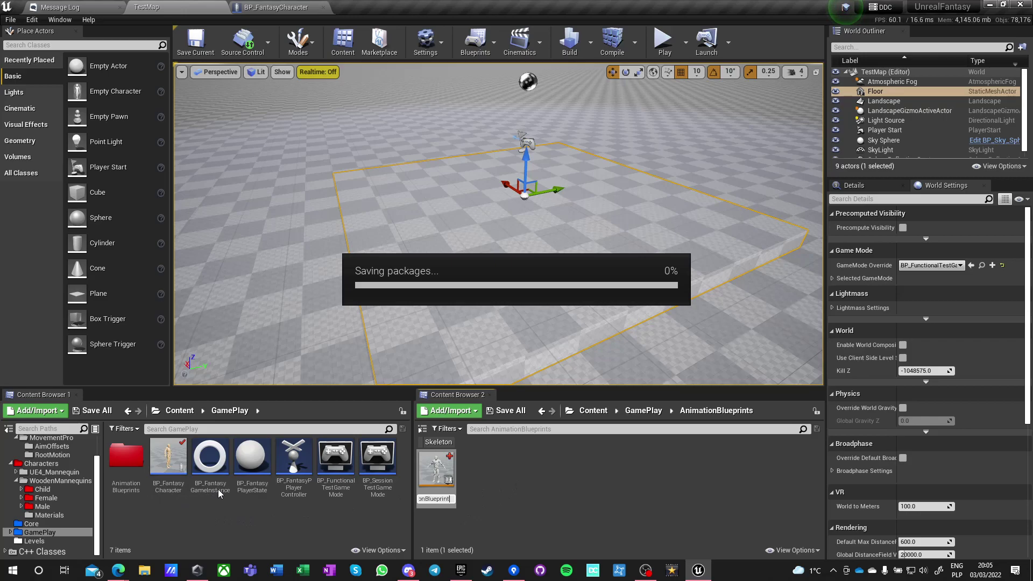
key(Return)
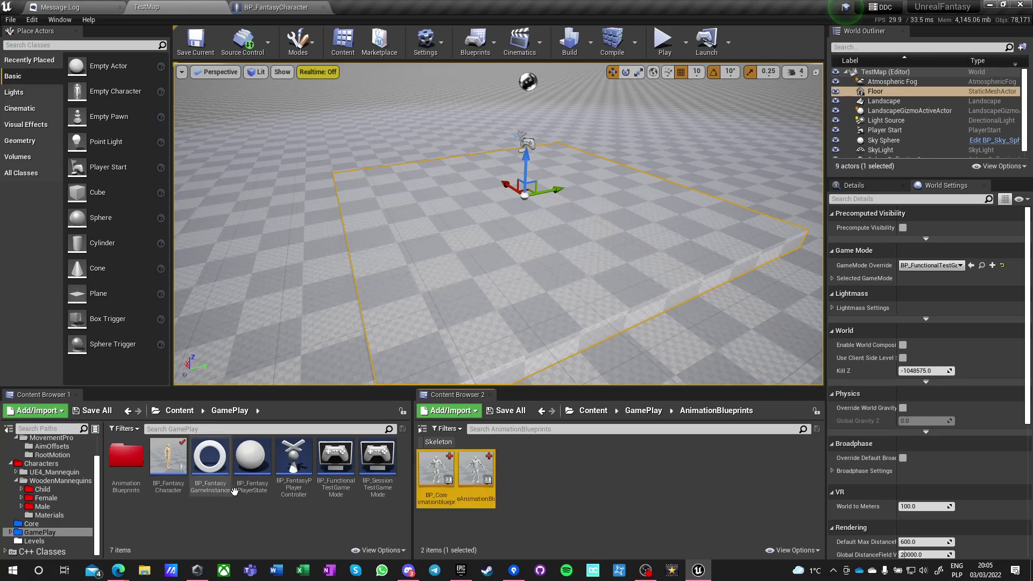
- Correct the player controller's name from BP_FantasyPPlayerController to BP_FantasyPlayerController
click(293, 487)
click(292, 488)
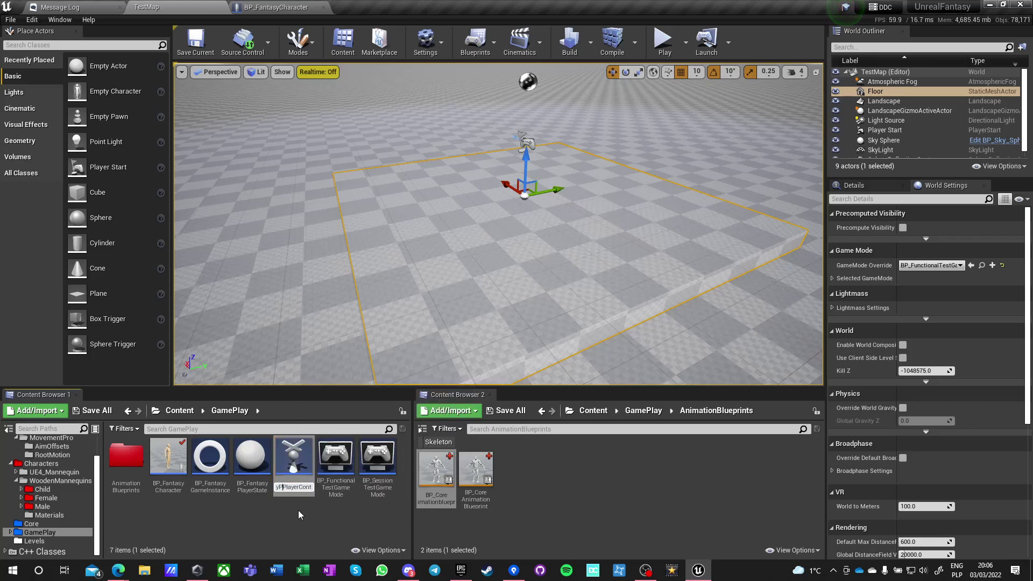
key(Return)
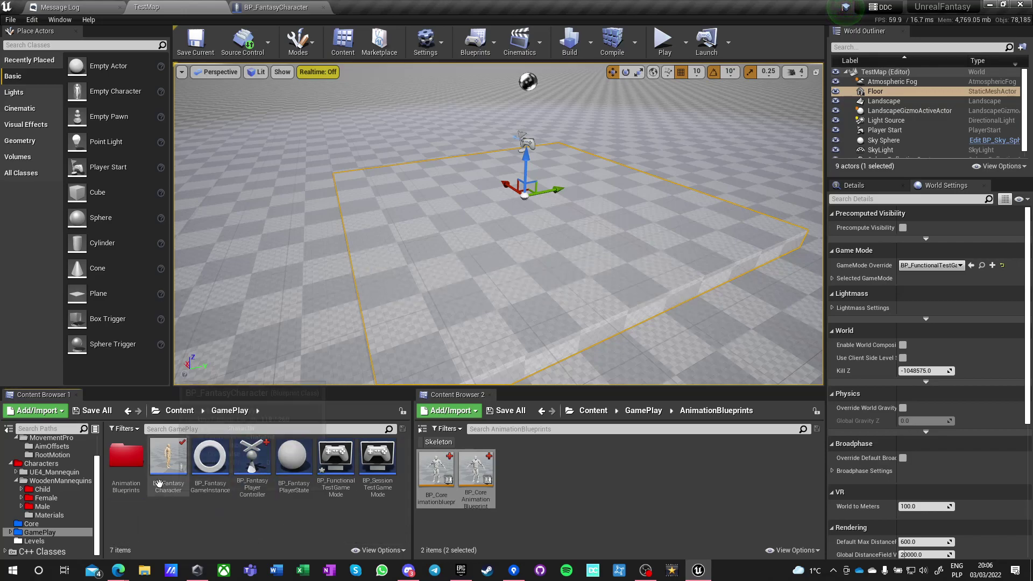
- Browse from AnimationBlueprints back to Content and select the new anim blueprint asset
double_click(127, 458)
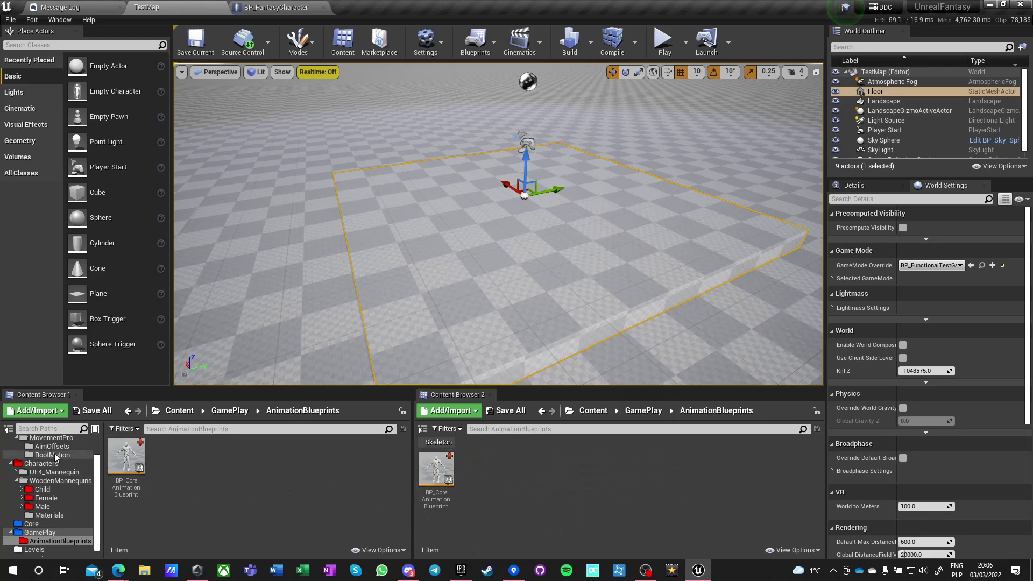
scroll(56, 459, up, 2)
click(33, 441)
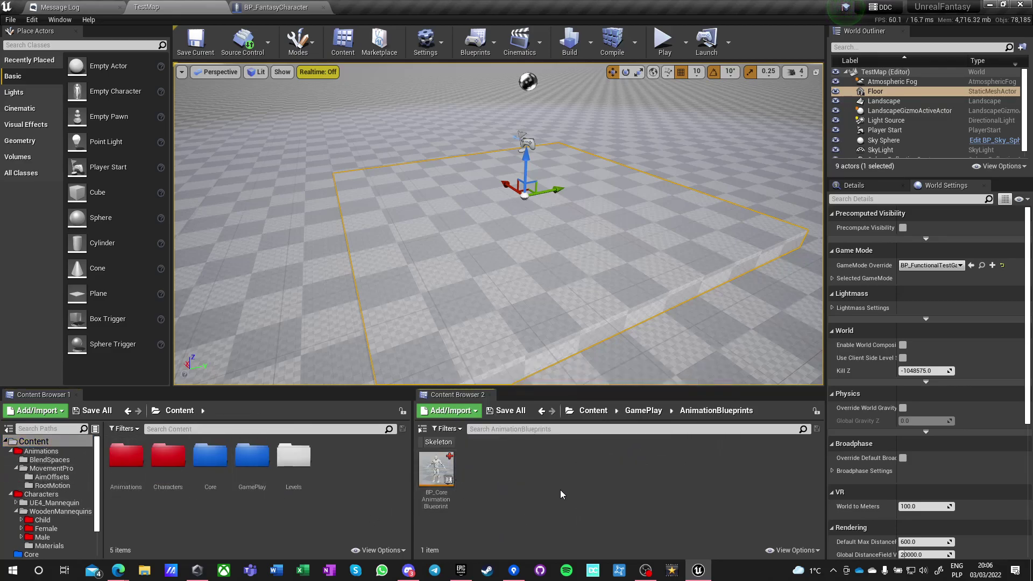
click(436, 469)
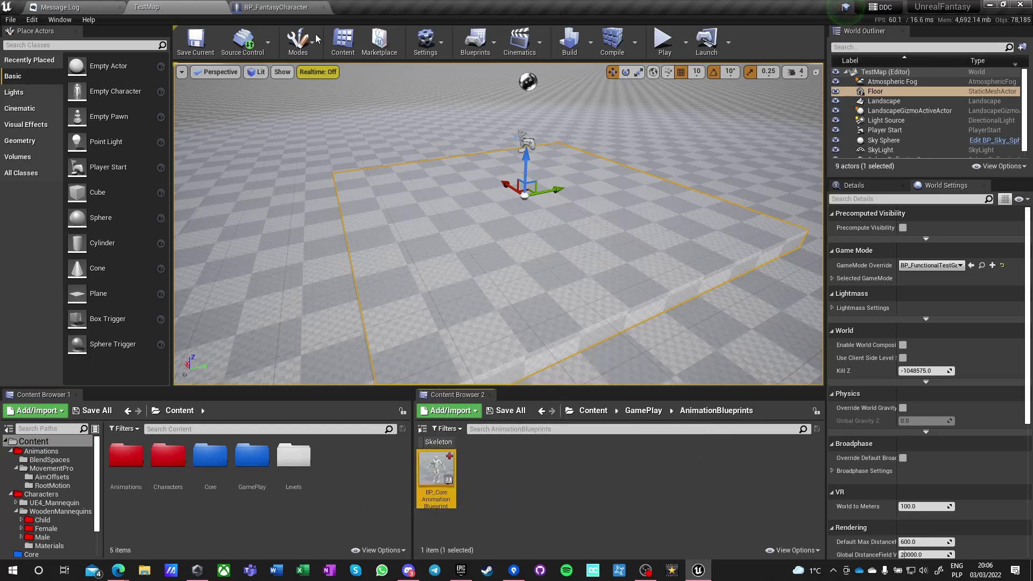
click(296, 7)
- Set BP_FantasyCharacter's Mesh Anim Class to BP_CoreAnimationBlueprint and compile
click(36, 97)
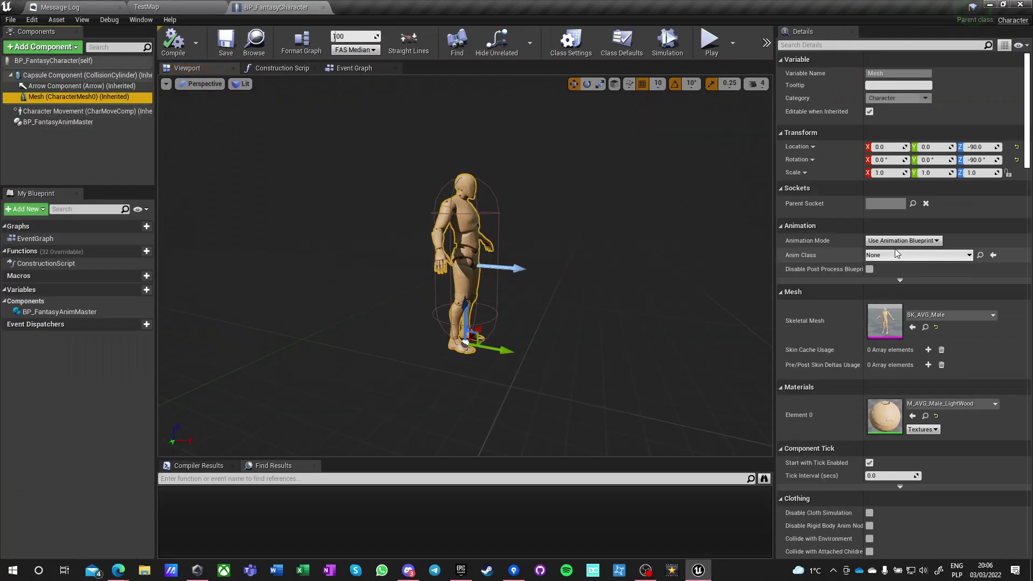
click(992, 260)
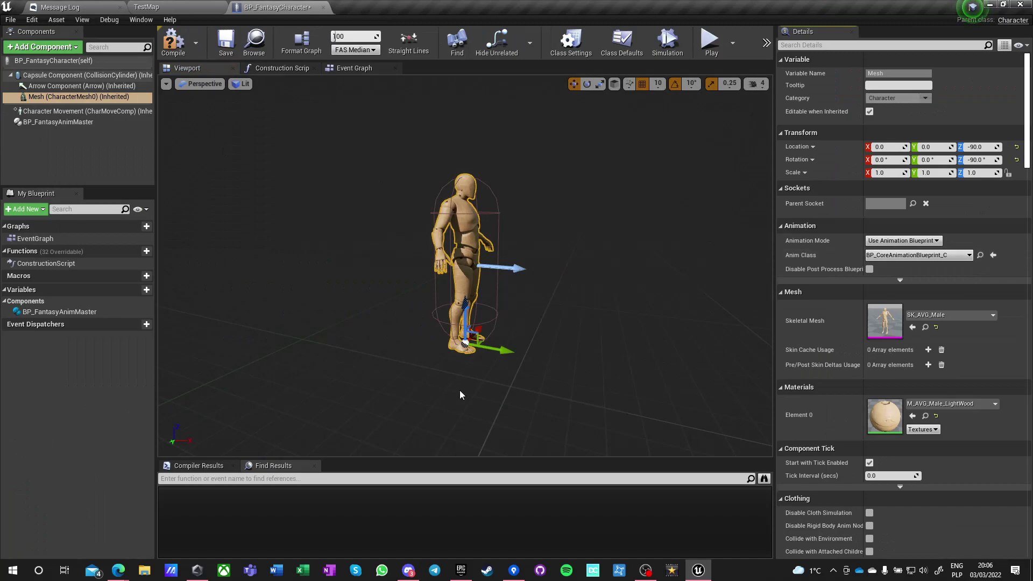
click(173, 41)
click(167, 10)
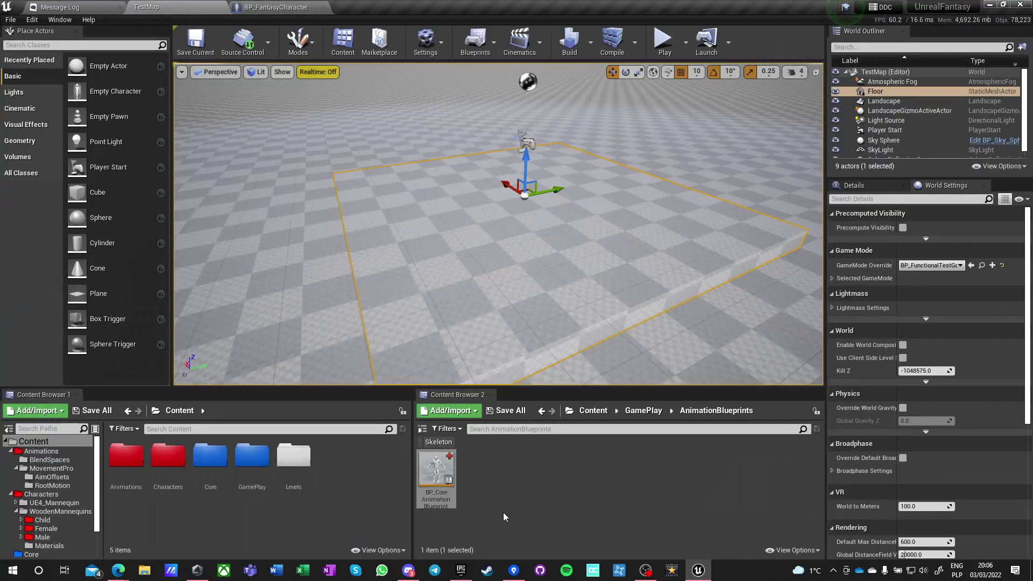
- In BP_CoreAnimationBlueprint's AnimGraph, wire a Play Idle node into Output Pose, then compile and save
double_click(436, 473)
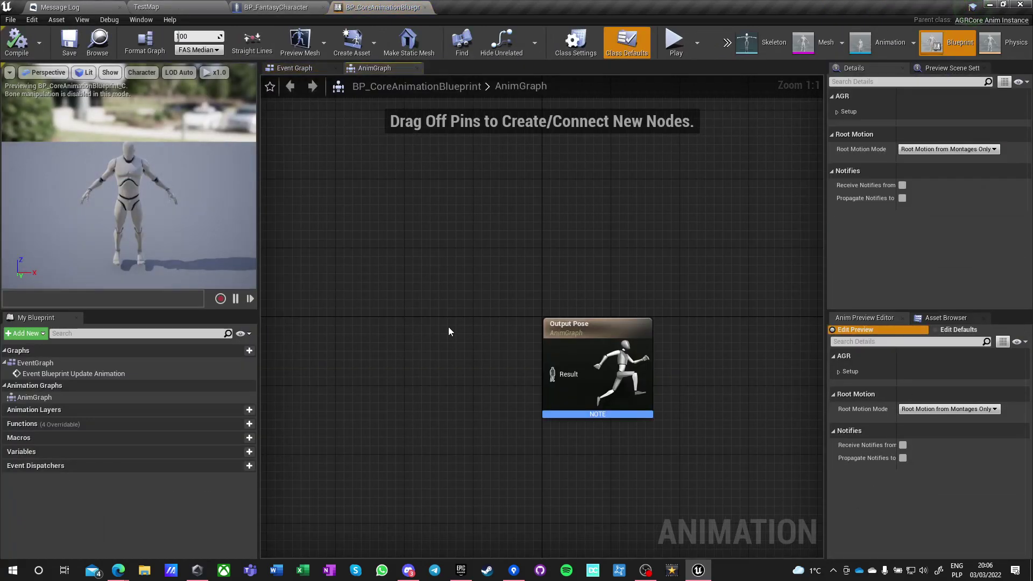
right_click(438, 304)
text(idle)
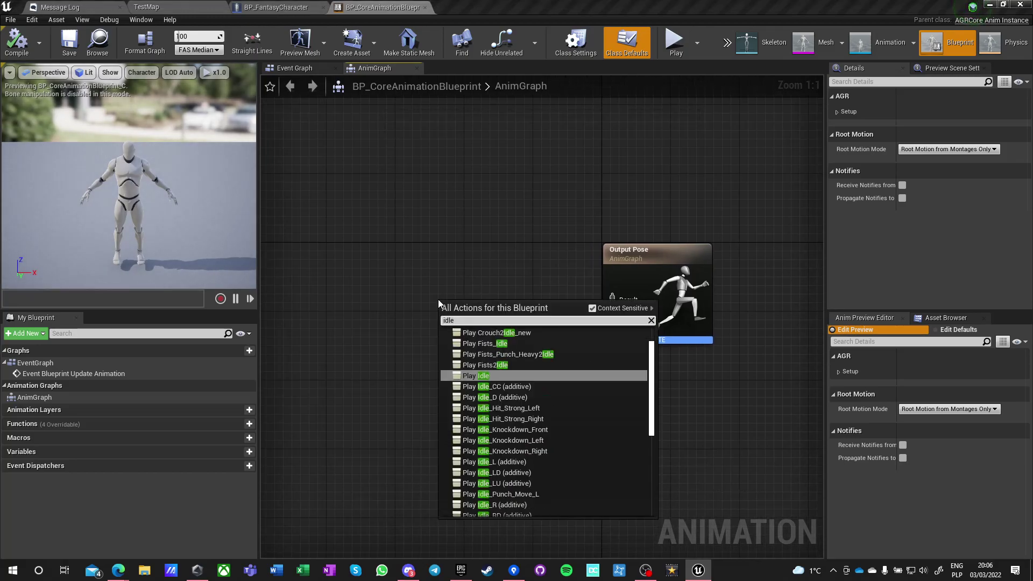
key(Return)
drag(477, 332, 612, 300)
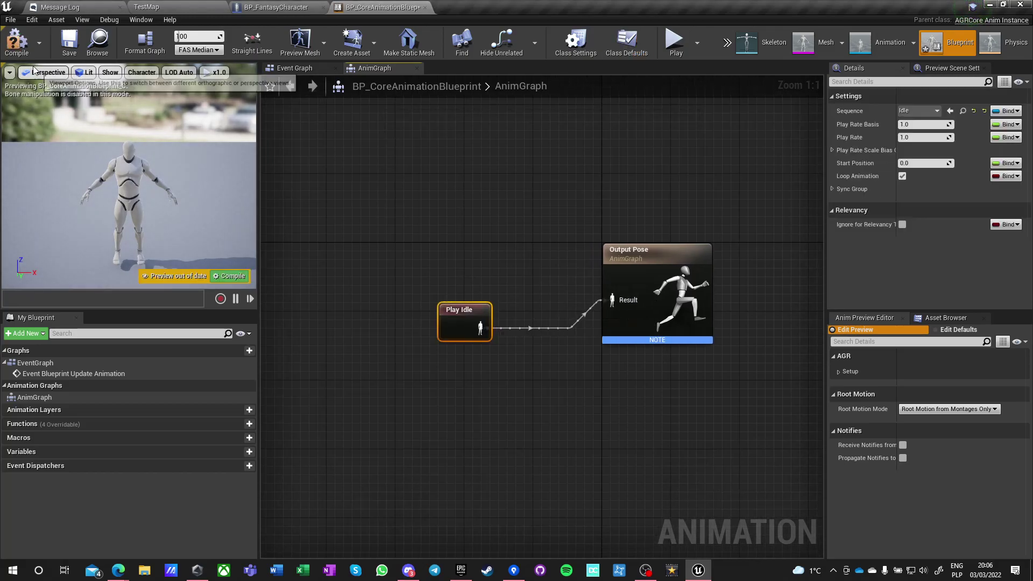
click(17, 42)
click(69, 42)
click(274, 7)
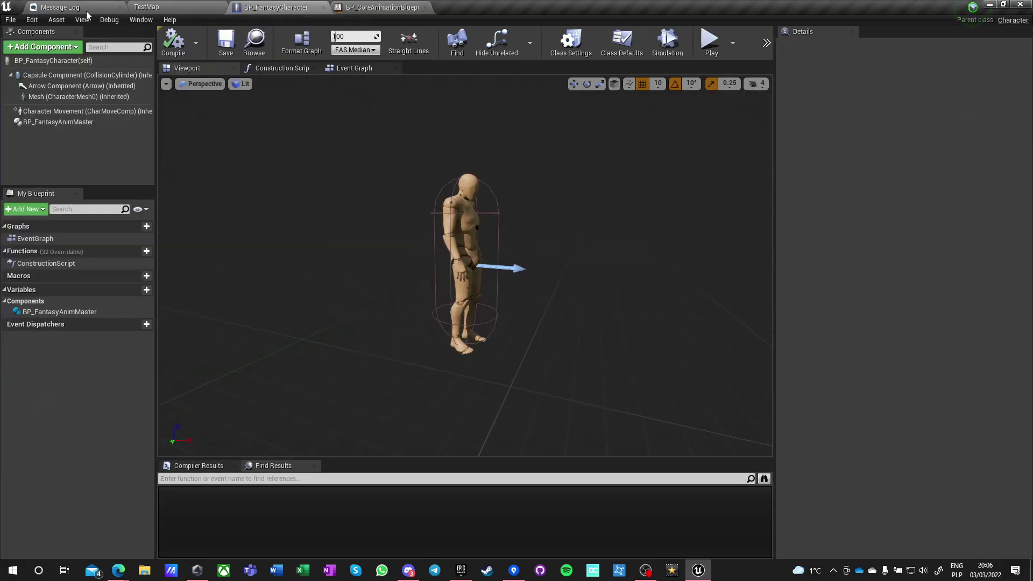
- In Planner's Base Character Class card, check Basic Setup and AGR anim master component
mouse_move(118, 571)
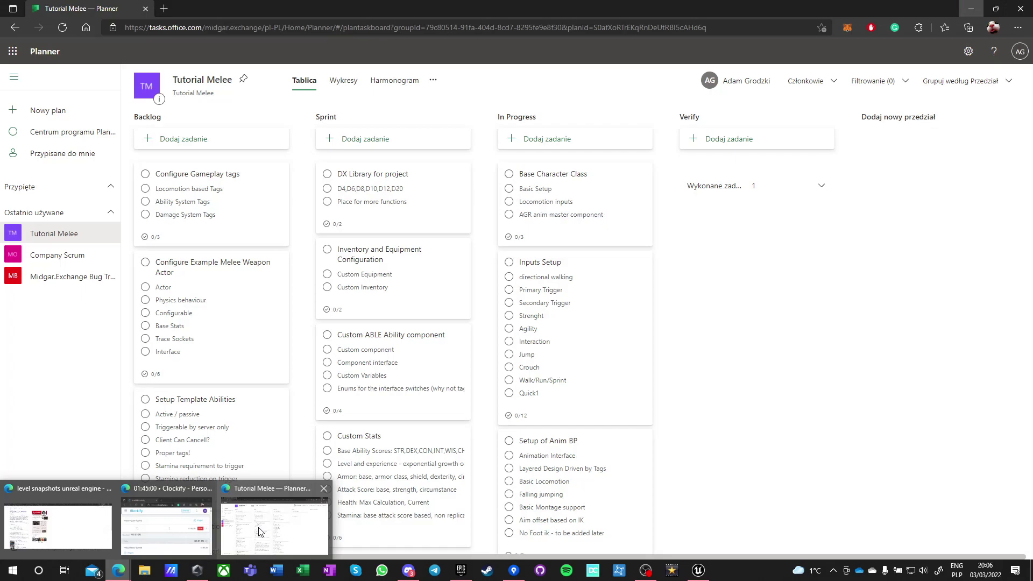
click(259, 532)
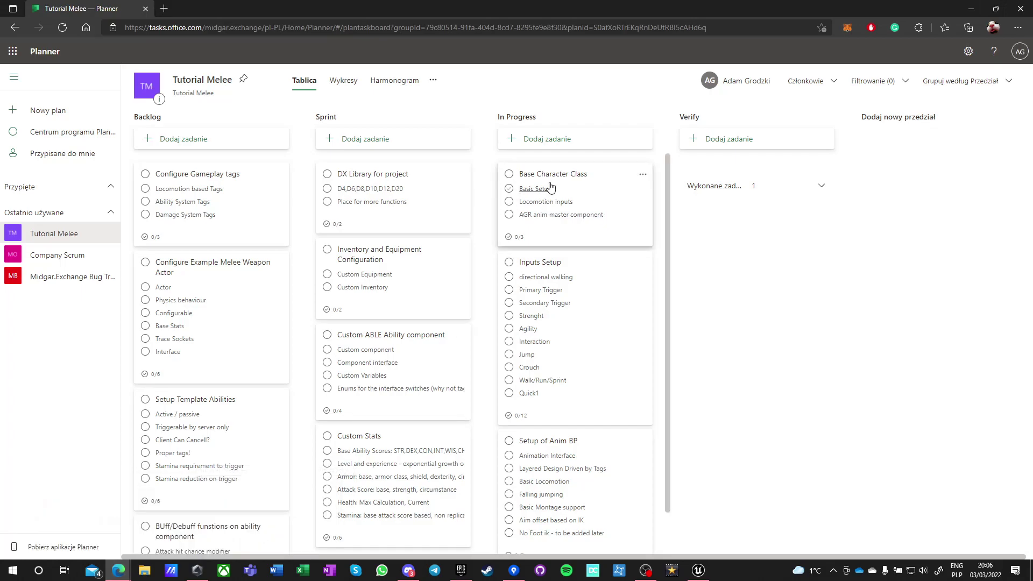
click(509, 190)
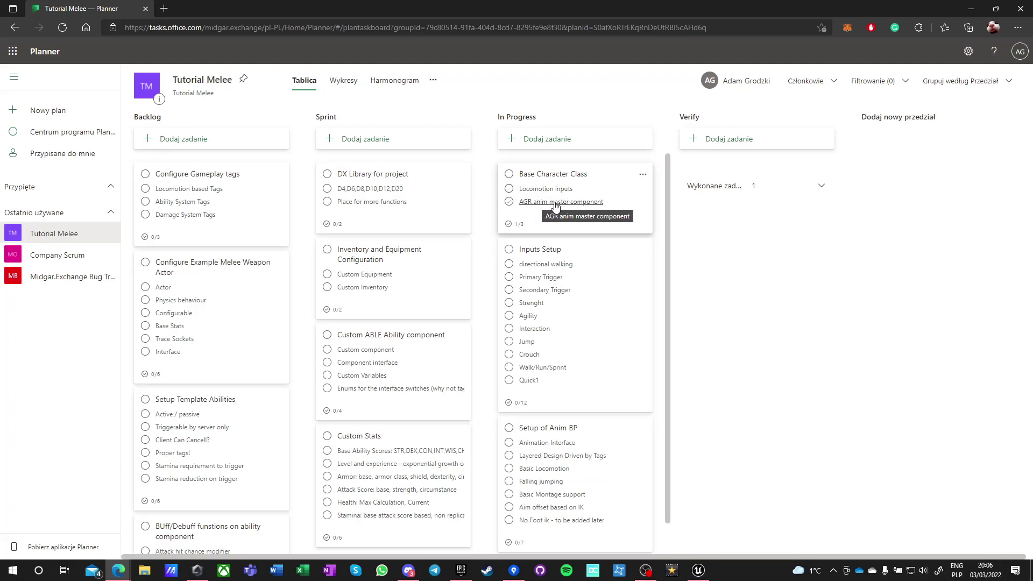
click(510, 202)
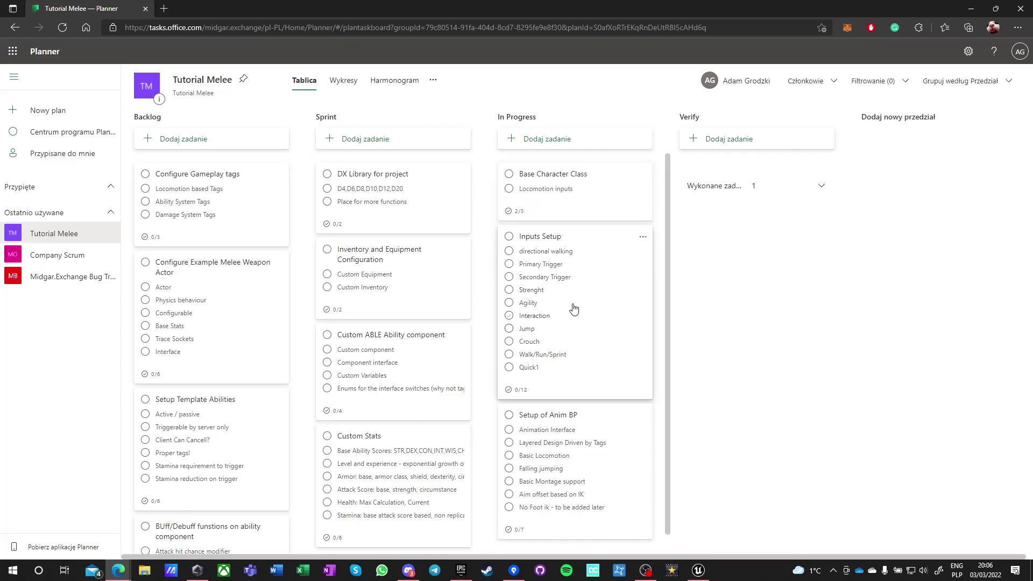
click(699, 571)
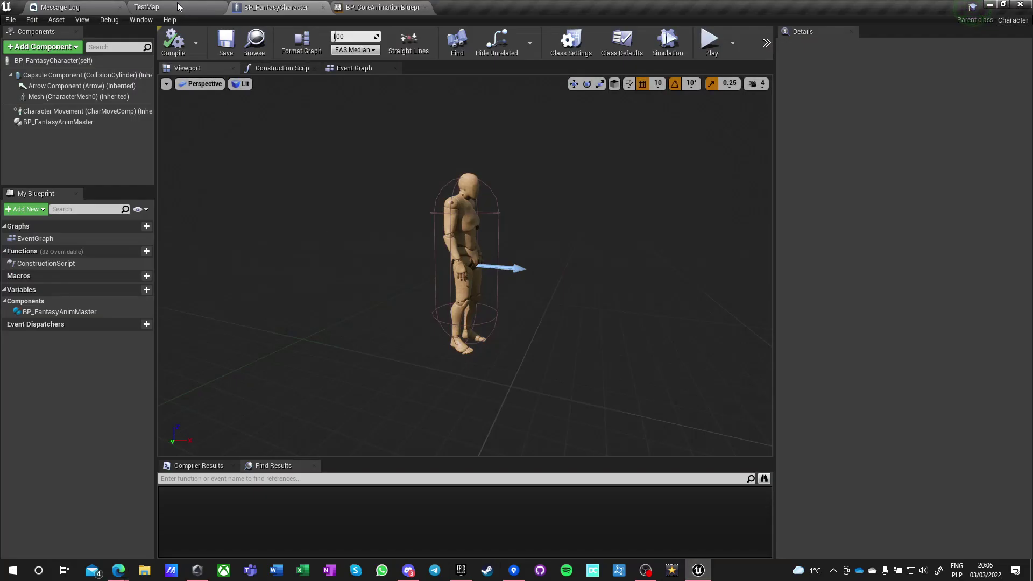
- In TestMap's Content Browser, create a folder named Inputs inside GamePlay
click(178, 6)
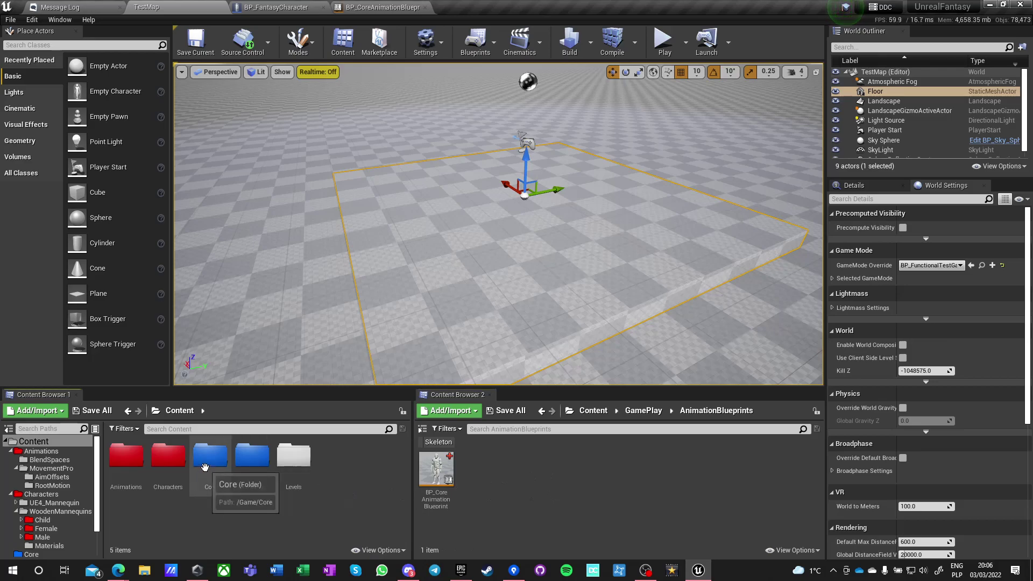
double_click(256, 461)
right_click(192, 521)
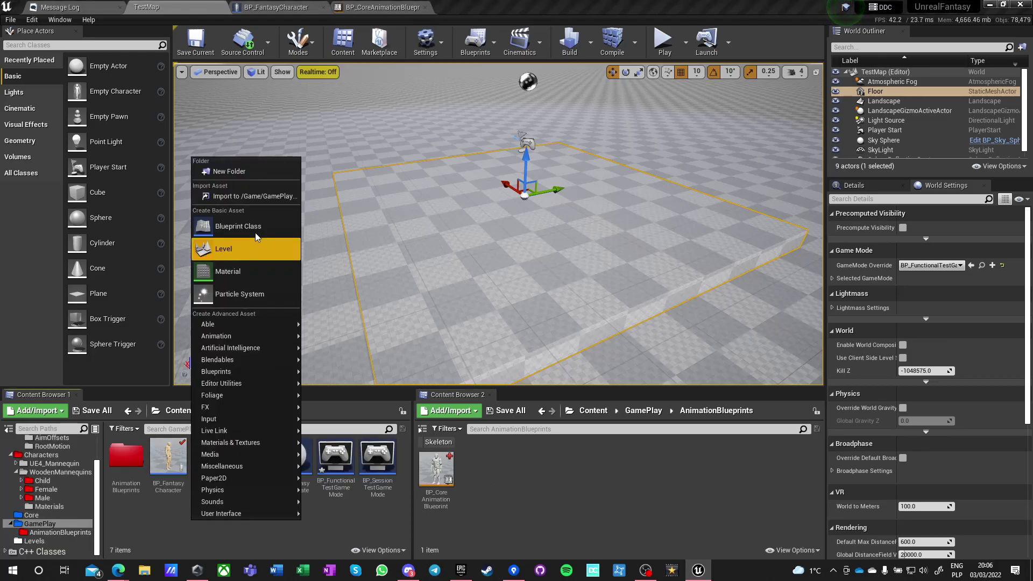
click(232, 172)
text(Inp)
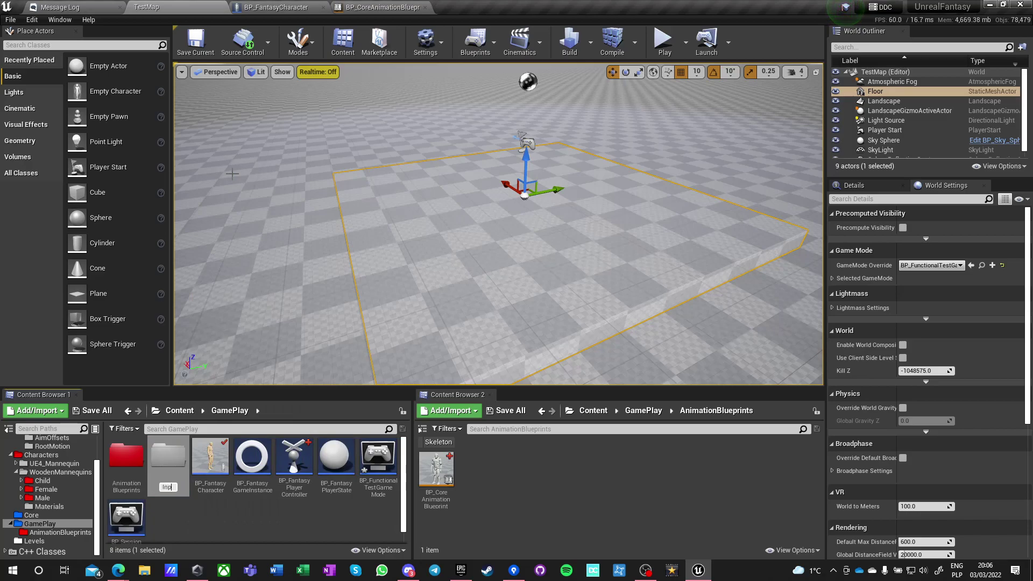
text(uts)
key(Return)
- Colour the Inputs folder red and open it
right_click(164, 462)
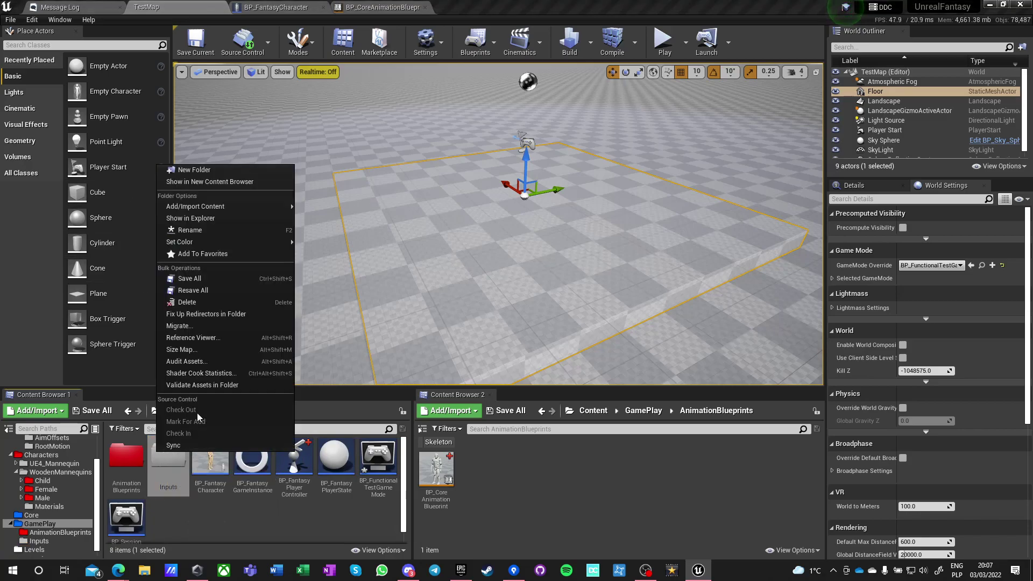
mouse_move(179, 240)
click(323, 264)
double_click(169, 463)
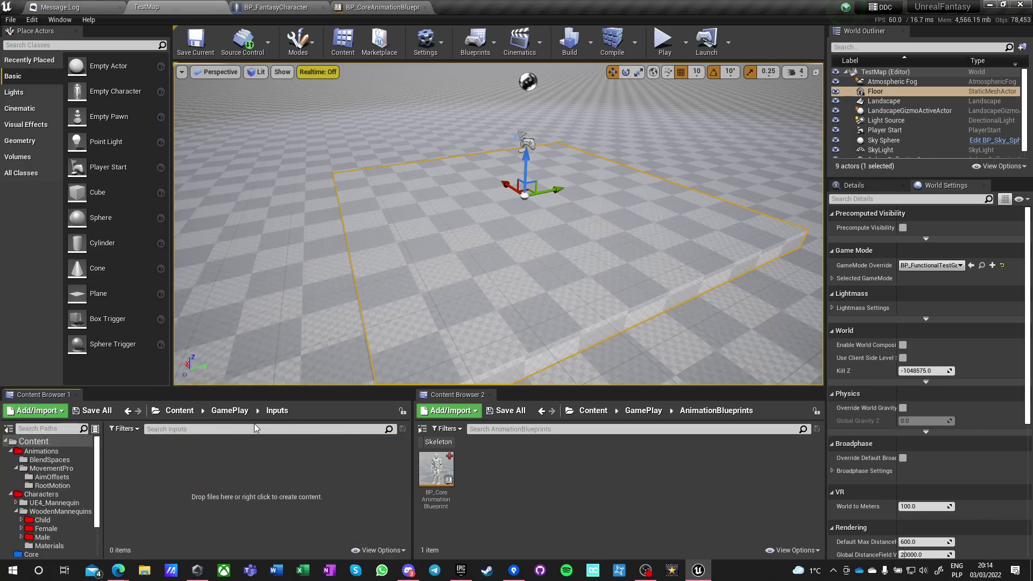
mouse_move(132, 565)
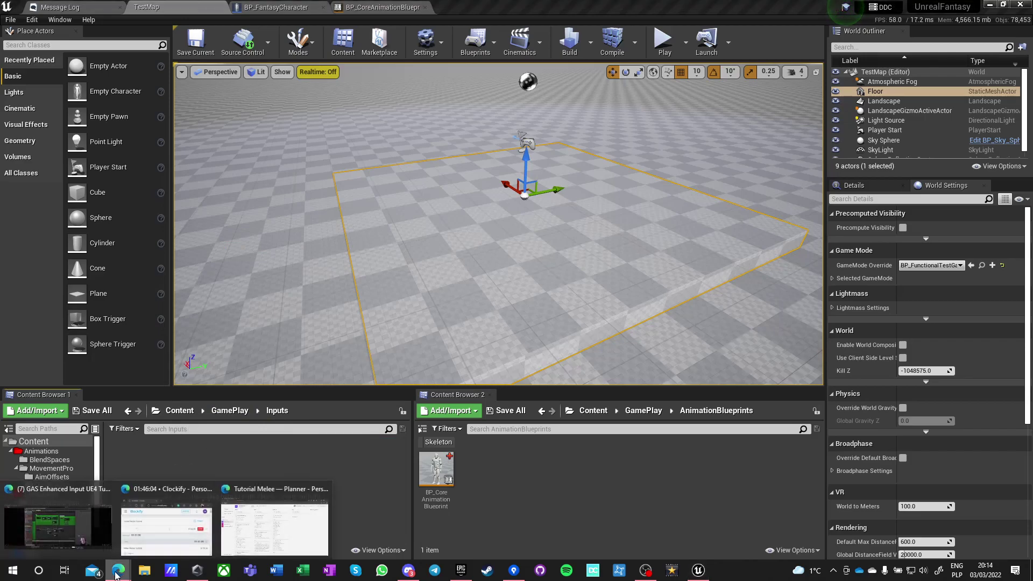
mouse_move(245, 525)
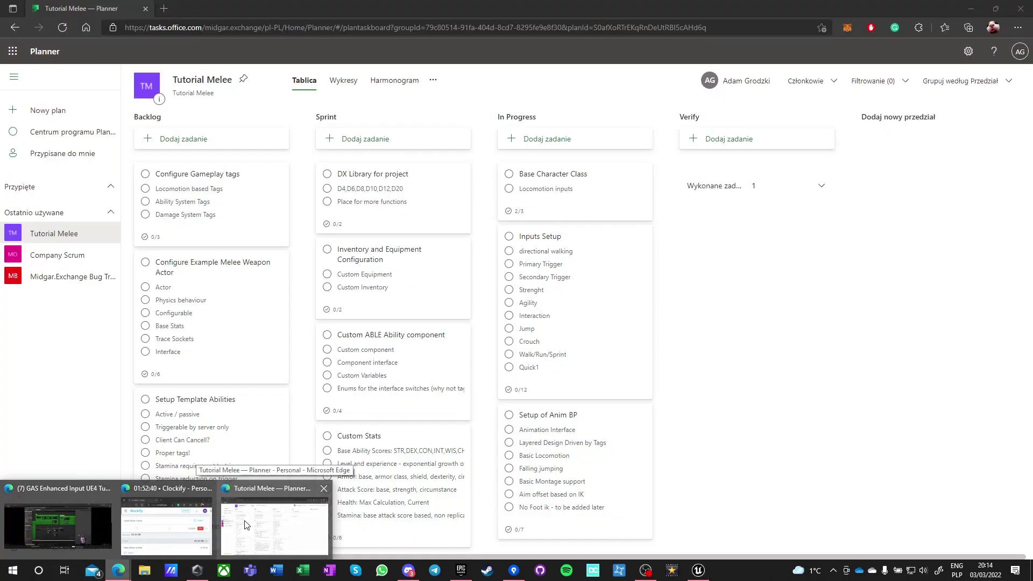
click(246, 526)
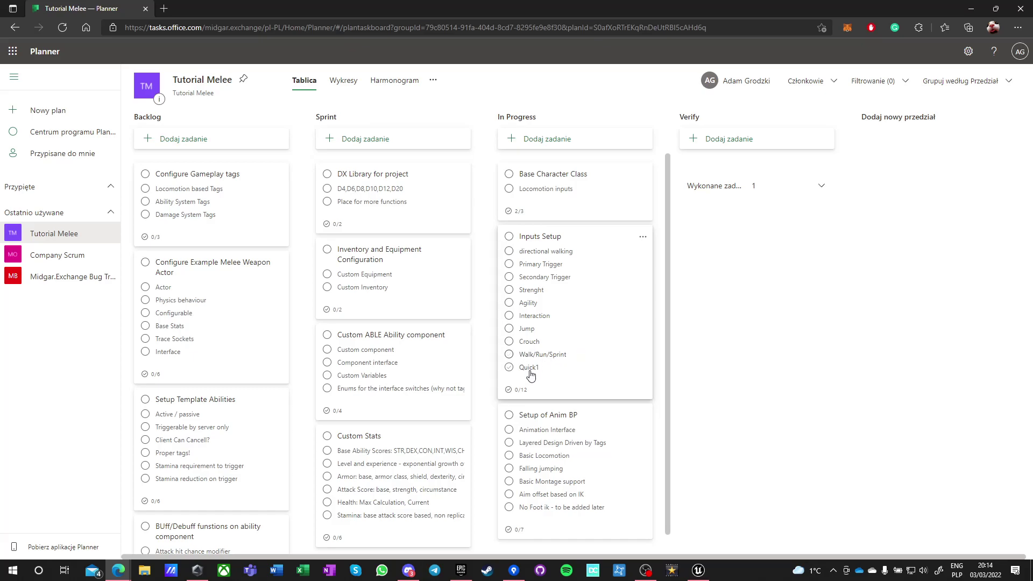
click(593, 387)
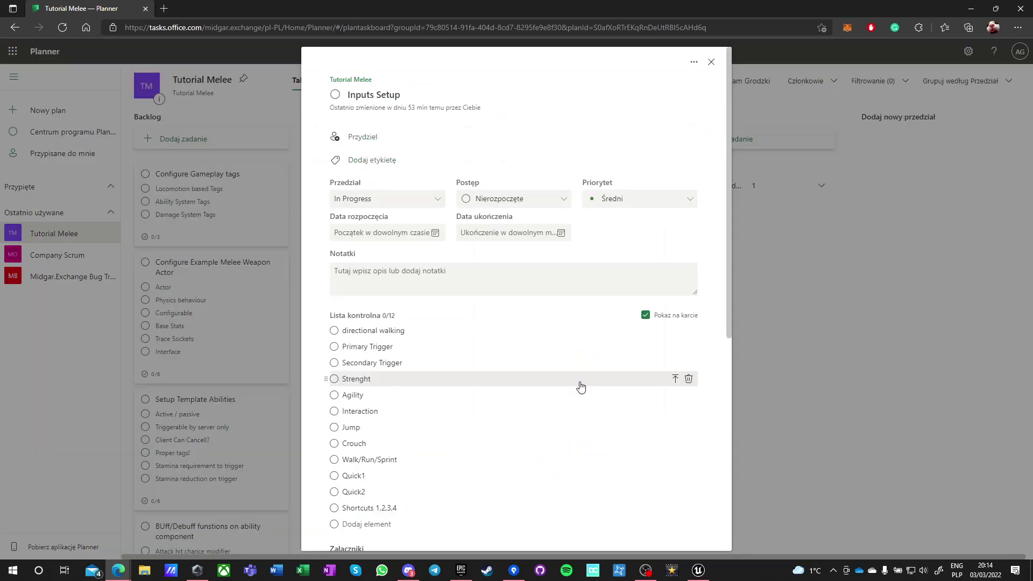
scroll(454, 443, down, 7)
scroll(333, 152, up, 3)
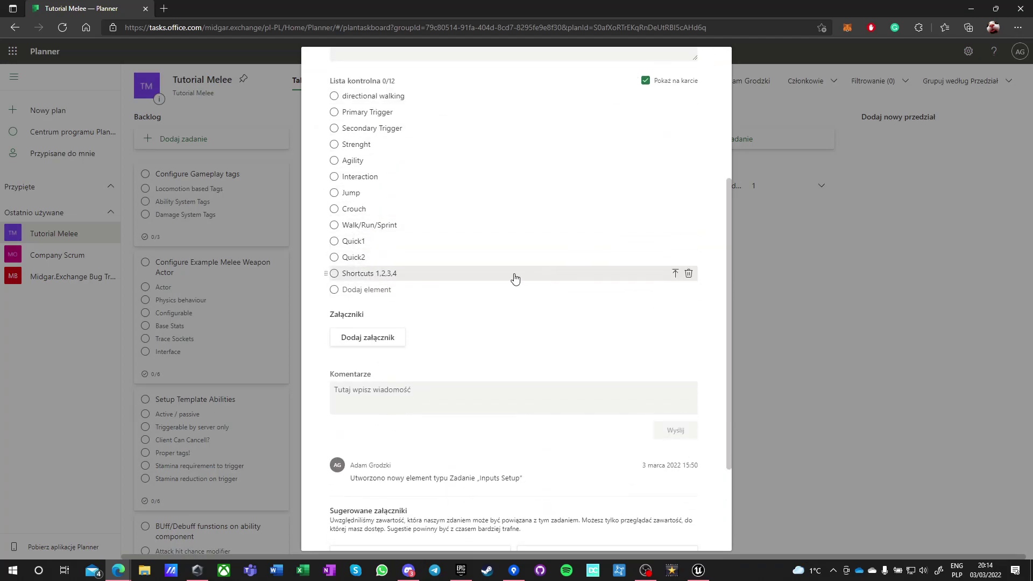
scroll(528, 276, up, 5)
click(709, 64)
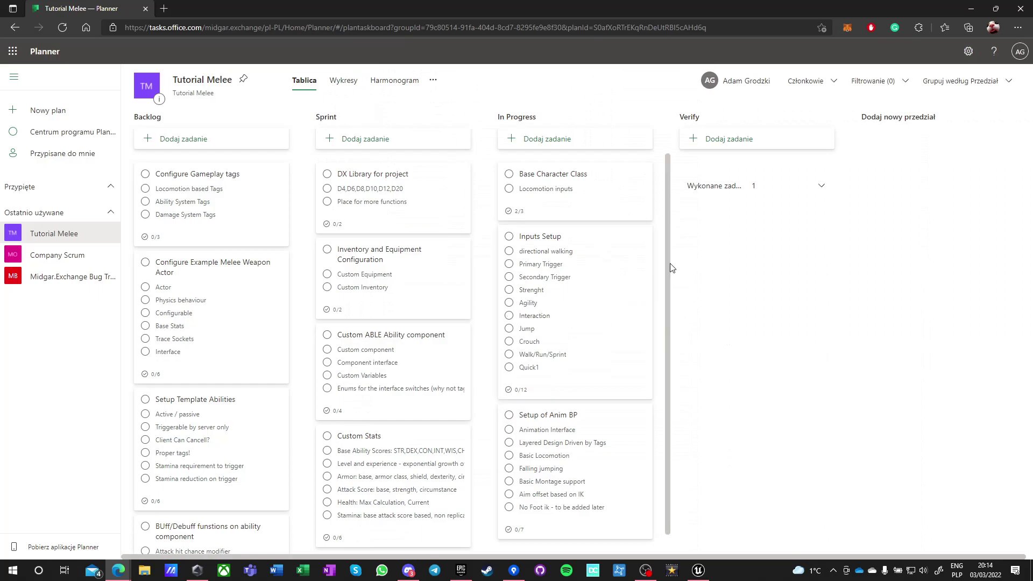
click(699, 571)
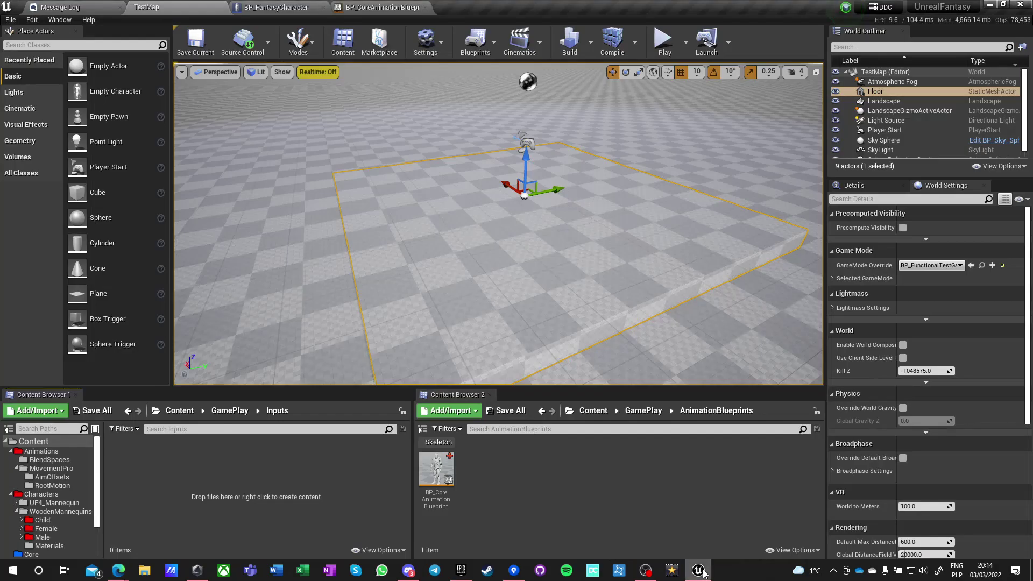
- Create an Input Action asset named IA_PrimaryTrigger in the Inputs folder
right_click(122, 471)
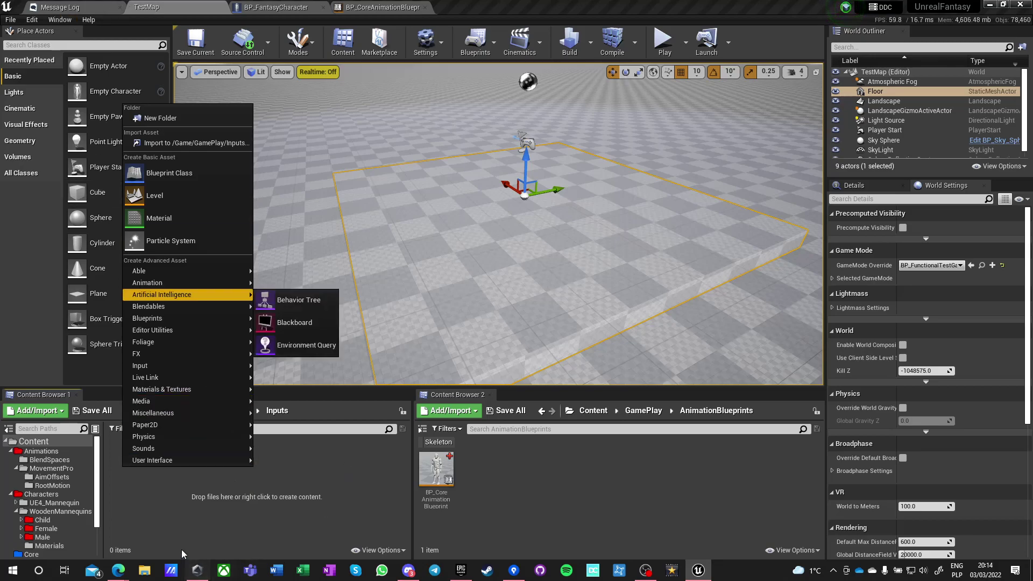
mouse_move(150, 364)
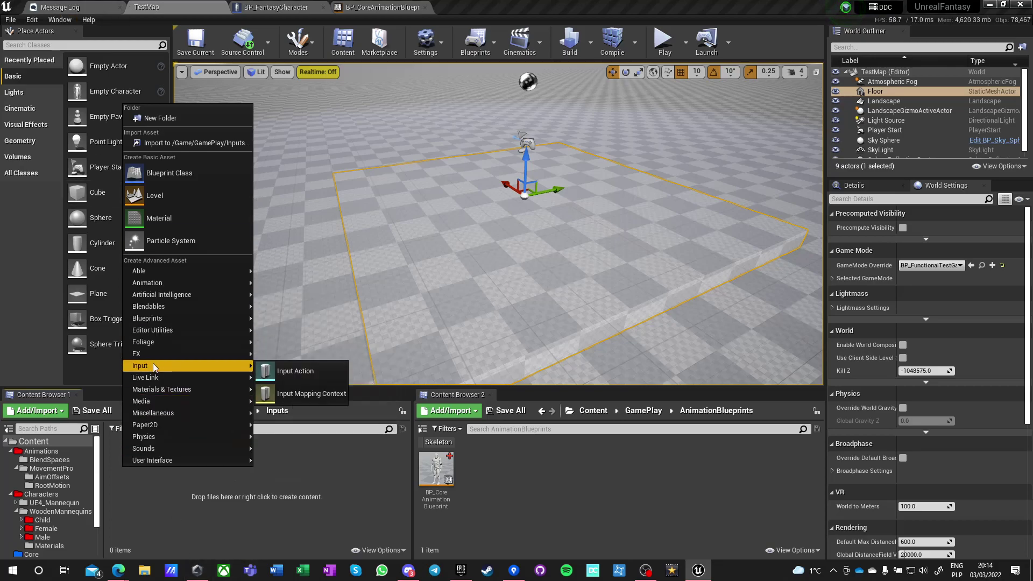
click(303, 378)
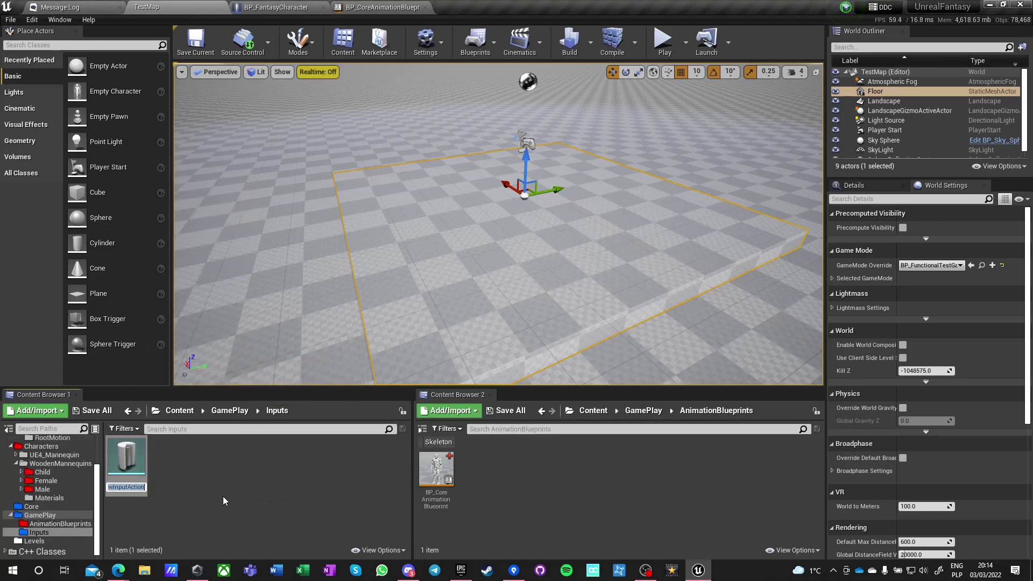
text(IA_Trigger)
key(ctrl+Left)
text(Primary)
key(Return)
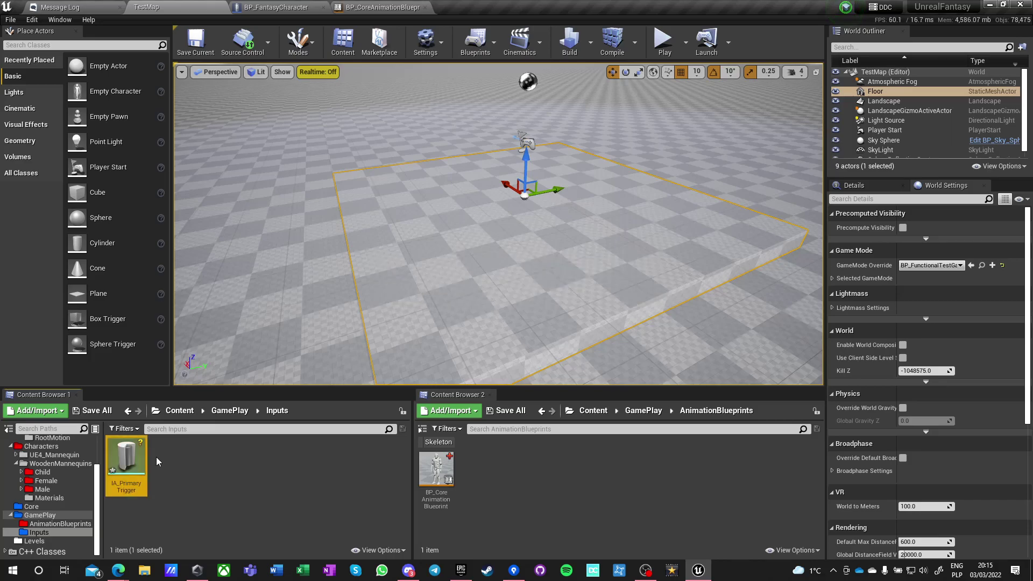
- Duplicate it as IA_SecondaryTrigger, then open both trigger actions together
key(ctrl+w)
text(PrimaryTrig)
key(BackSpace)
key(BackSpace)
key(BackSpace)
key(BackSpace)
key(BackSpace)
key(BackSpace)
key(BackSpace)
key(BackSpace)
key(BackSpace)
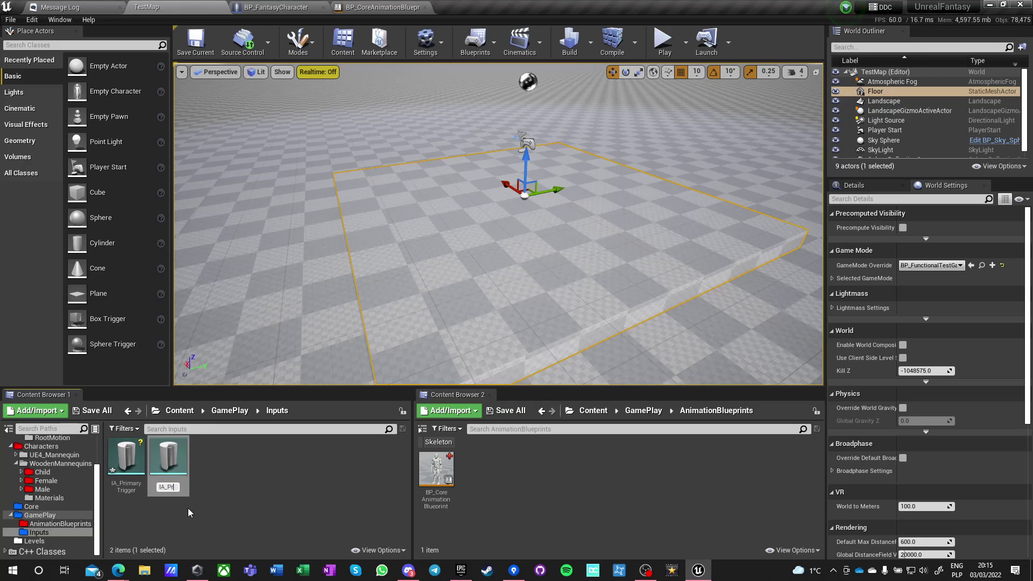
text(Secondar)
text(yTrigger)
key(Return)
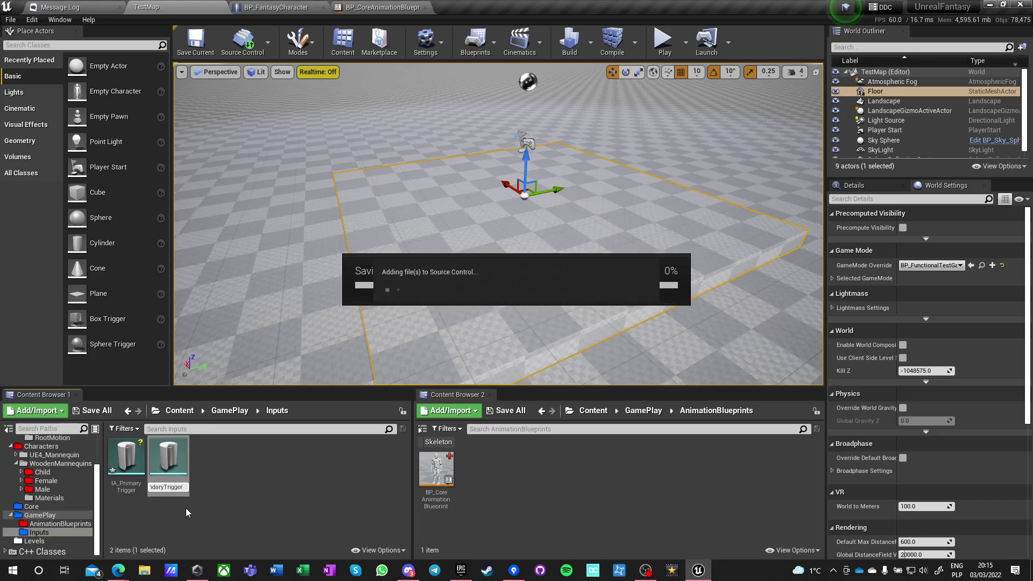
ctrl+click(139, 468)
key(Return)
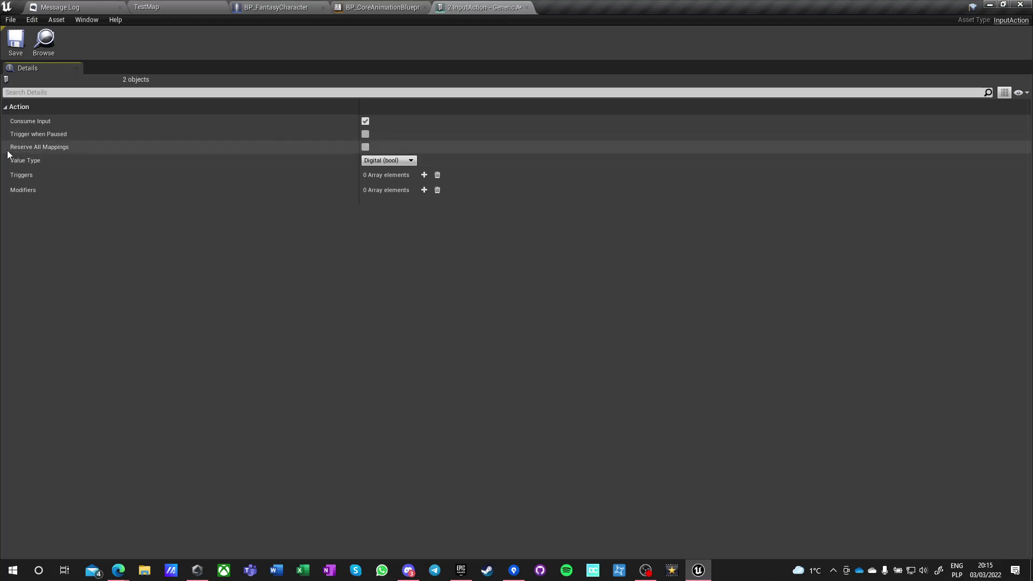
- Keep the value type of both trigger actions as Digital (bool)
mouse_move(24, 153)
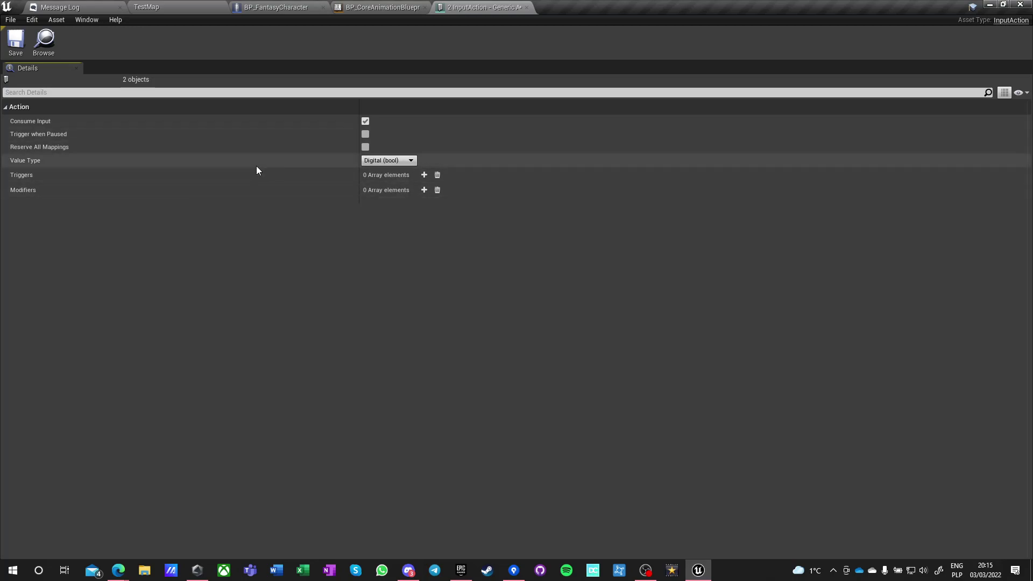
click(385, 161)
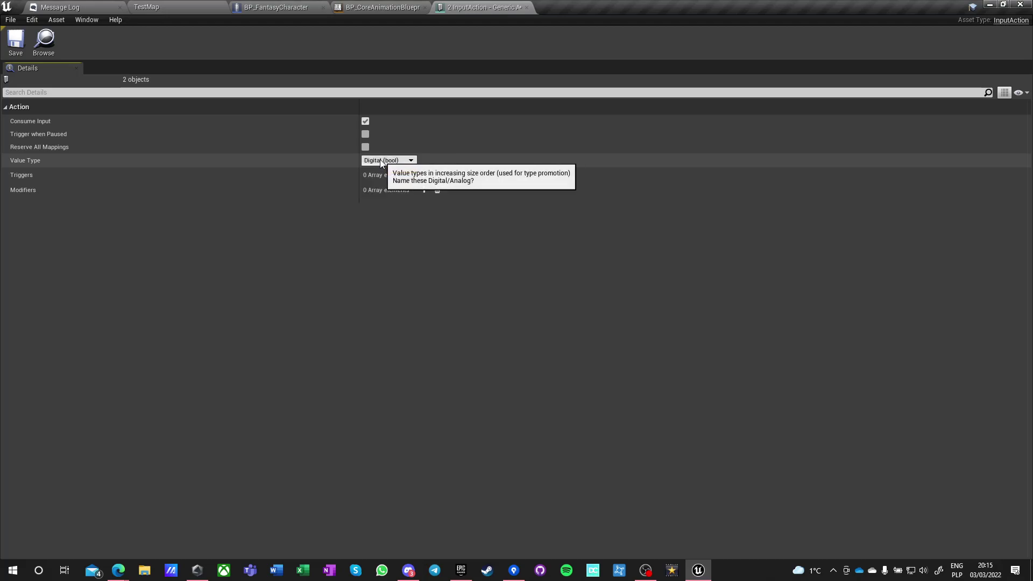
click(379, 169)
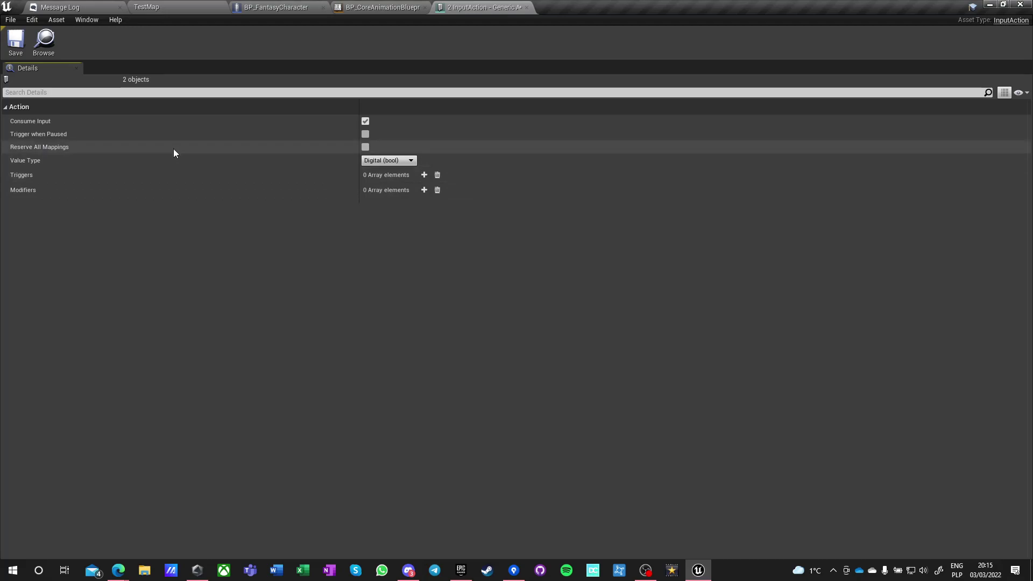
mouse_move(57, 146)
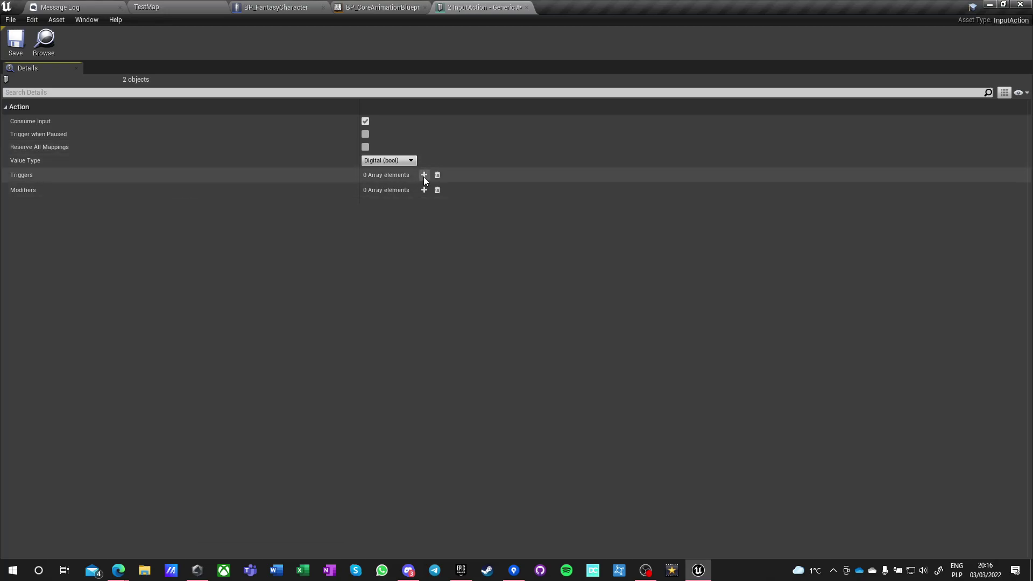
- Add a Down trigger to both trigger actions, then close their editor and return to TestMap
click(424, 175)
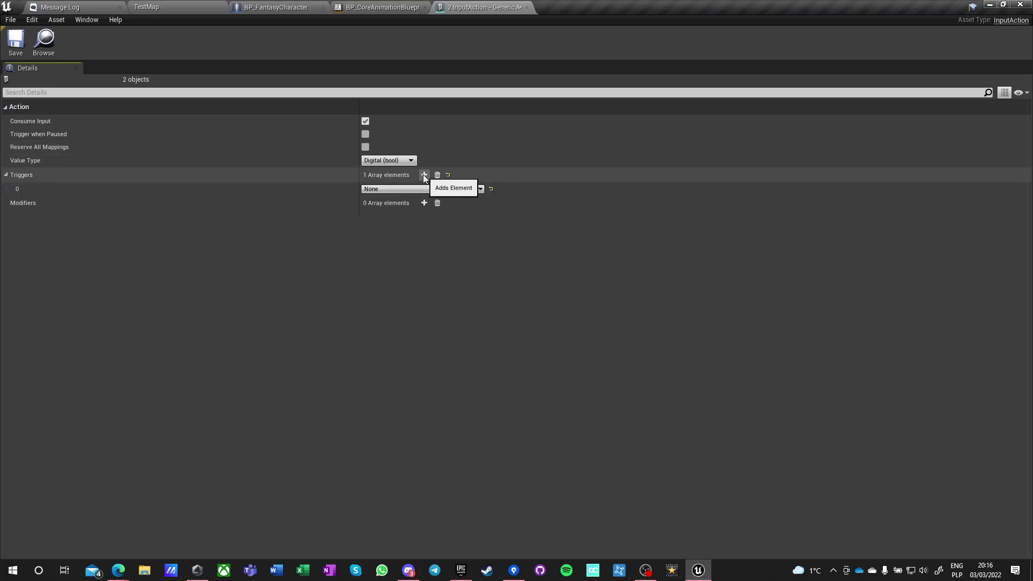
click(385, 189)
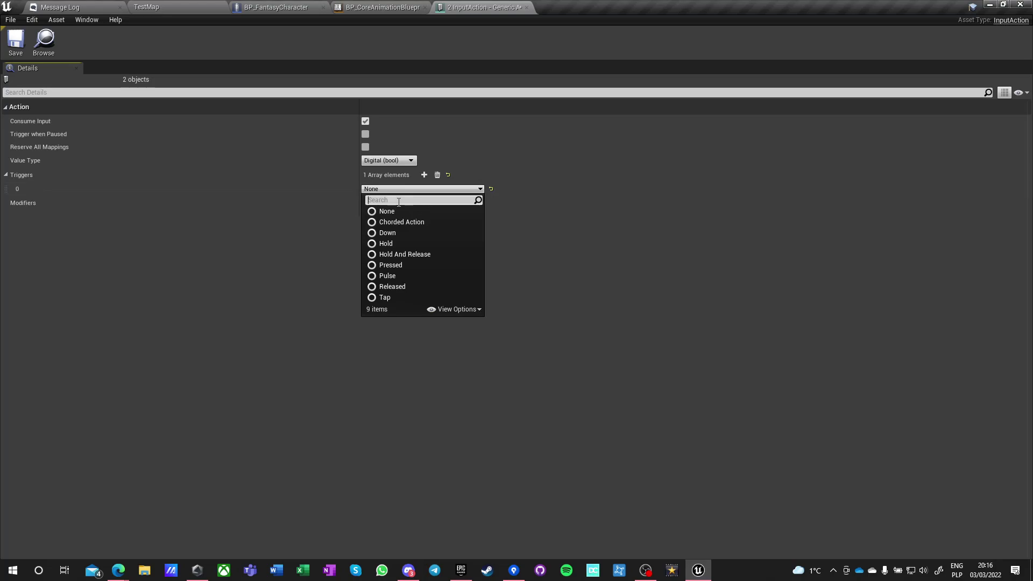
click(402, 234)
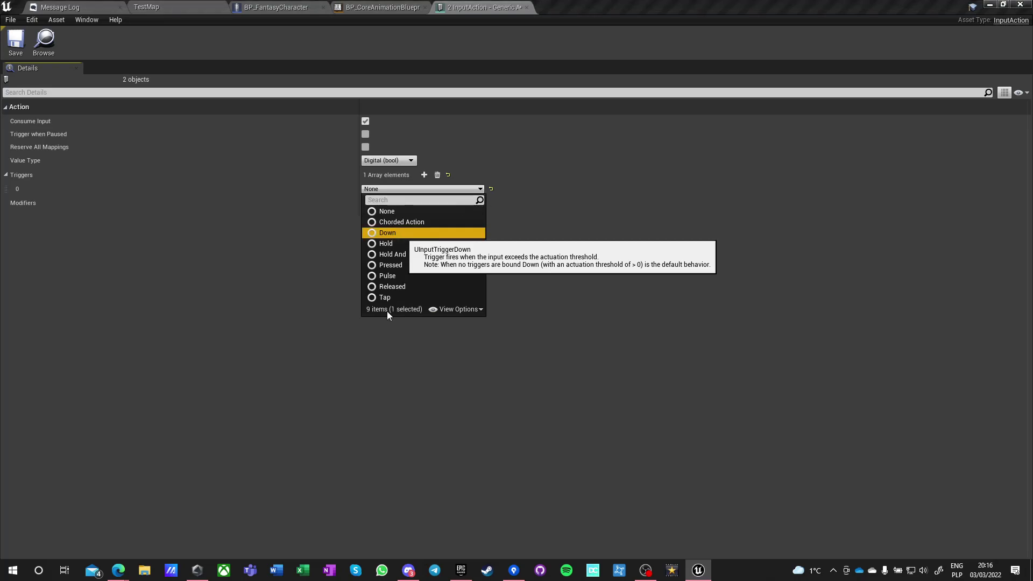
click(391, 234)
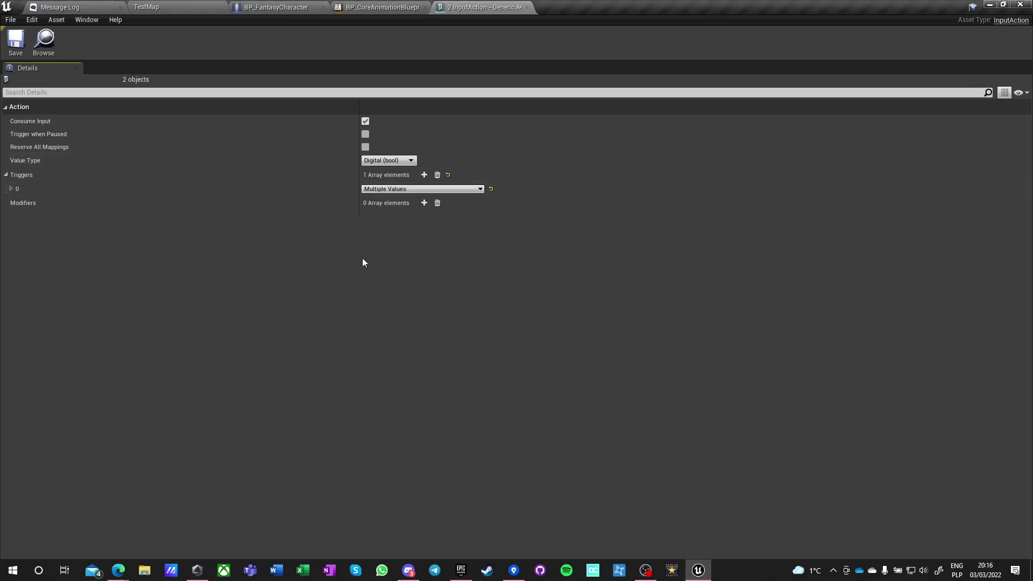
click(378, 189)
click(385, 233)
click(527, 7)
click(157, 8)
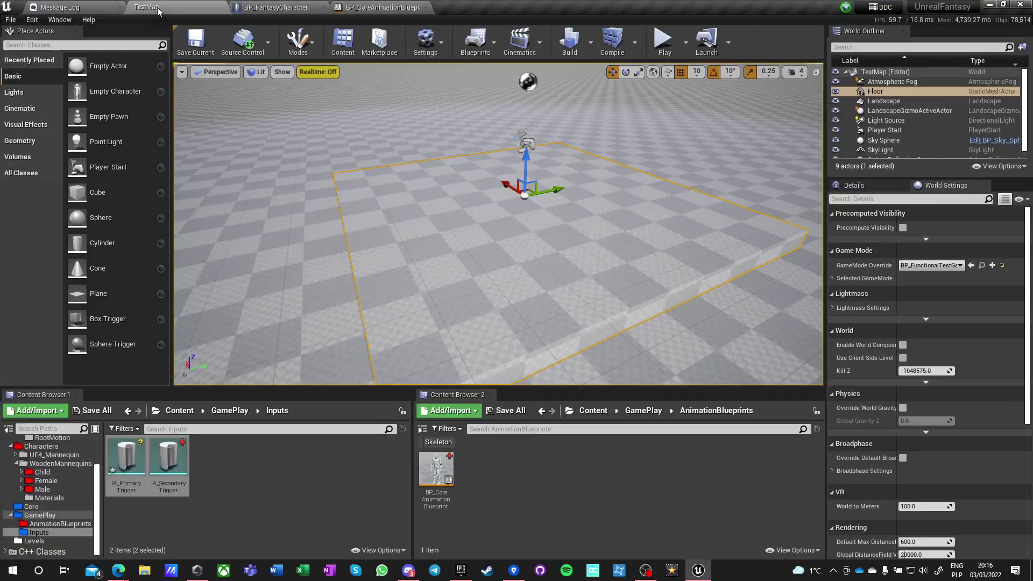
- Check IA_SecondaryTrigger shows a Down trigger, then close it and the BP_CoreAnimationBlueprint editor
double_click(168, 458)
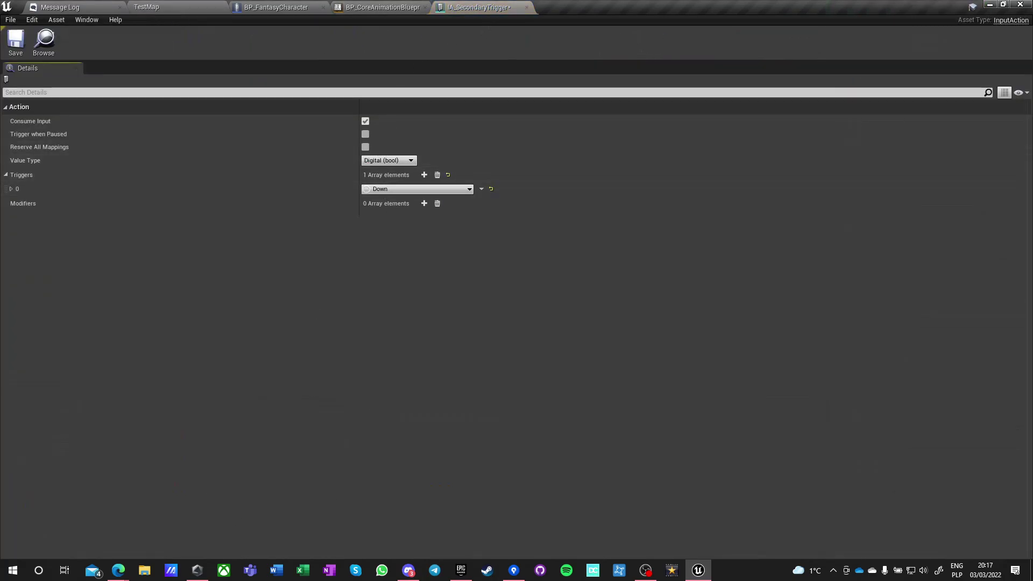
click(526, 7)
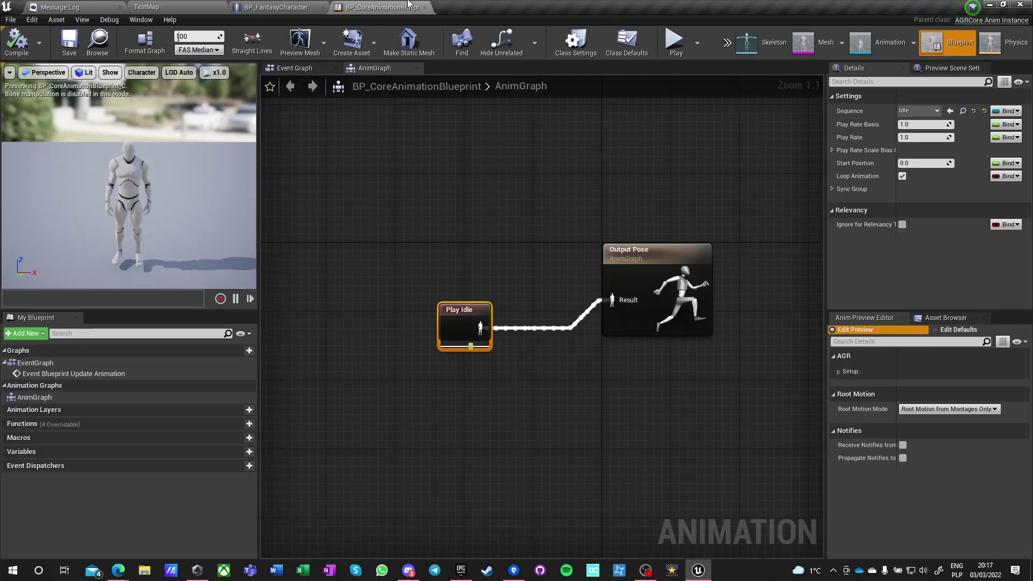
click(425, 8)
click(156, 7)
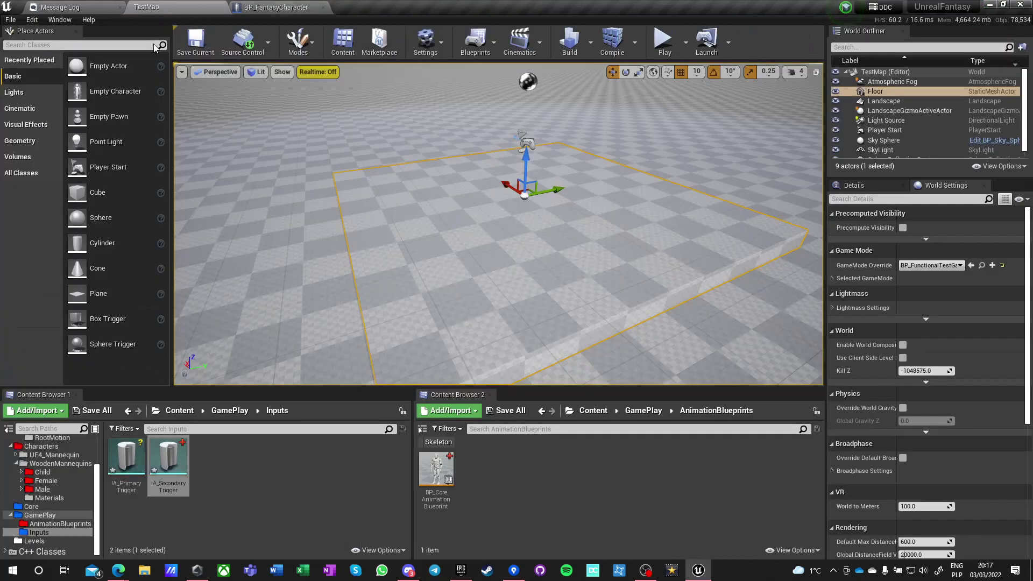
- Check IA_PrimaryTrigger shows a Down trigger, close it and return to TestMap
double_click(125, 458)
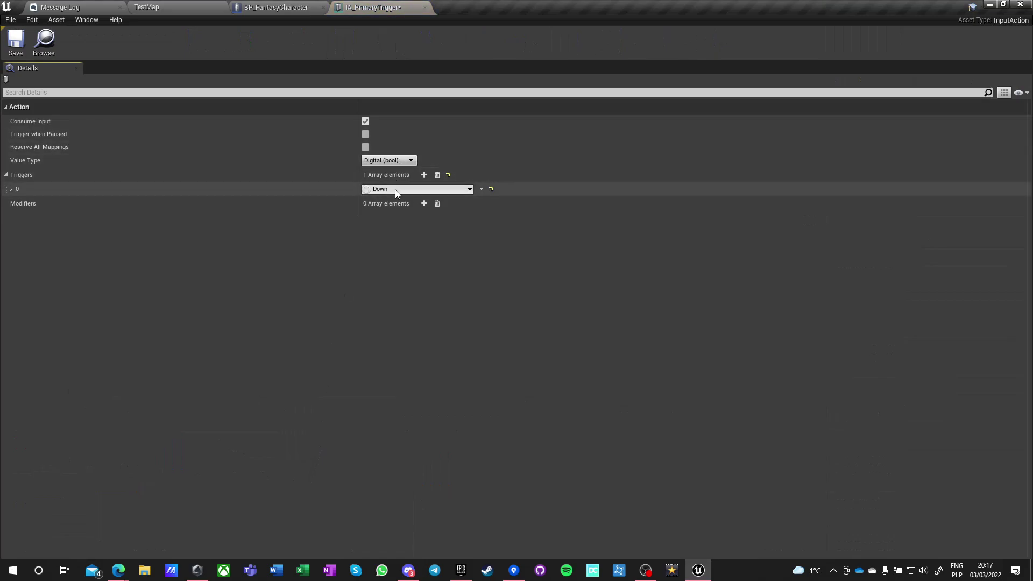
click(424, 7)
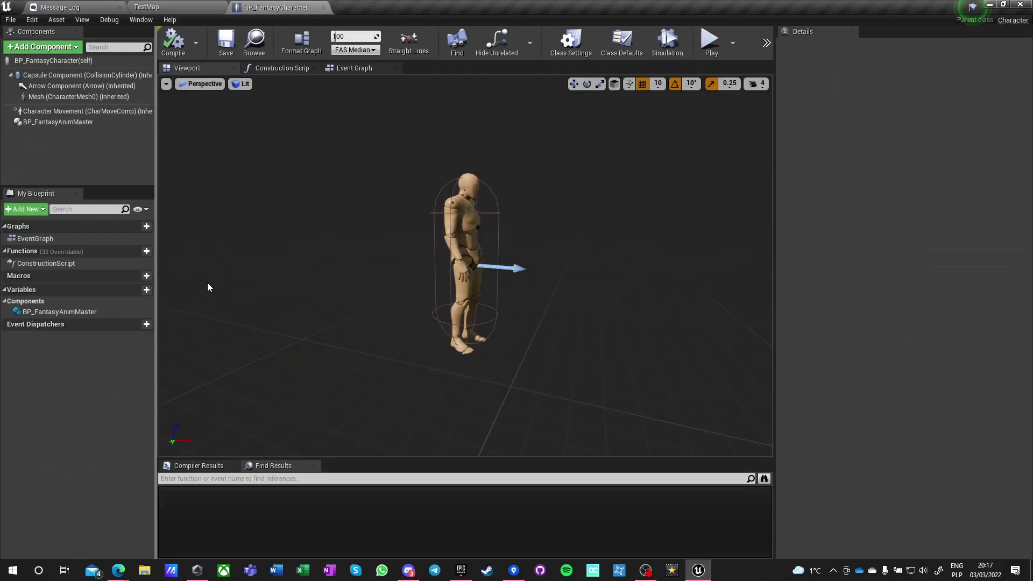
click(162, 7)
click(207, 471)
- Create a new Input Action named IA_MoveForward in the Inputs folder and open it
right_click(208, 463)
mouse_move(244, 269)
mouse_move(238, 393)
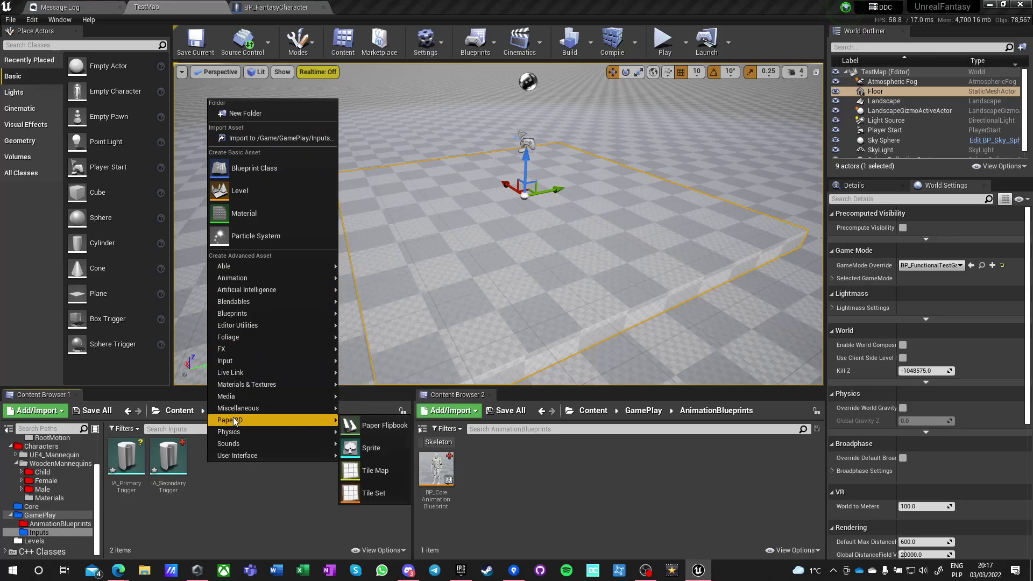
mouse_move(227, 360)
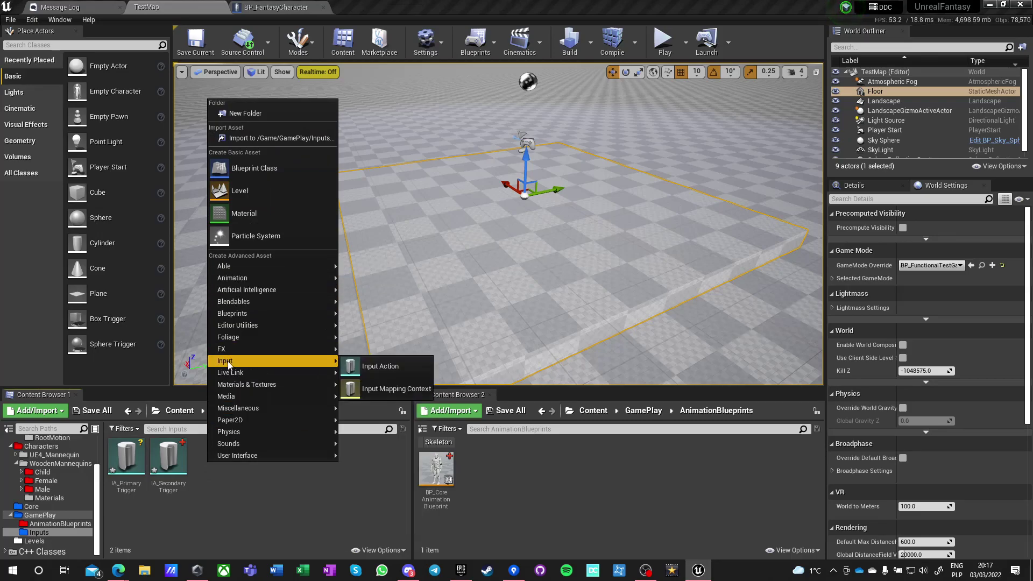
click(368, 364)
text(IA_)
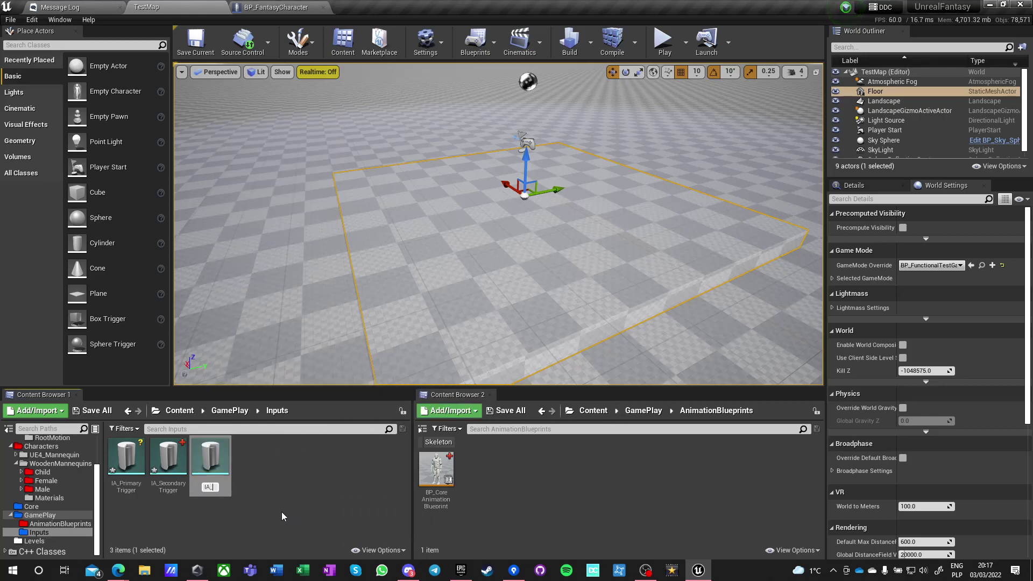
text(MoveForward)
key(Return)
double_click(129, 462)
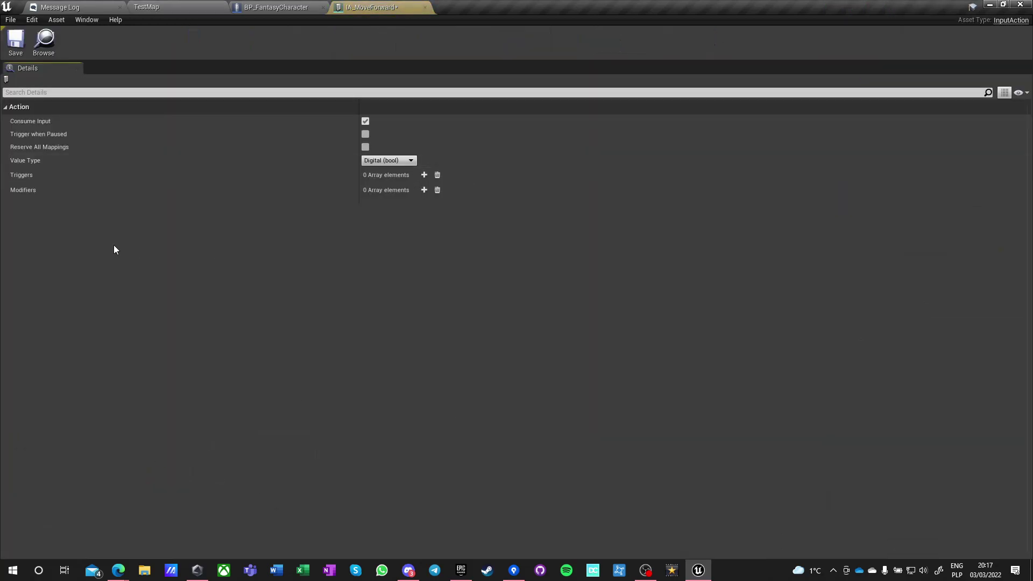
- Set IA_MoveForward's value type to Axis2D (Vector2D) with no triggers, and save it
click(387, 161)
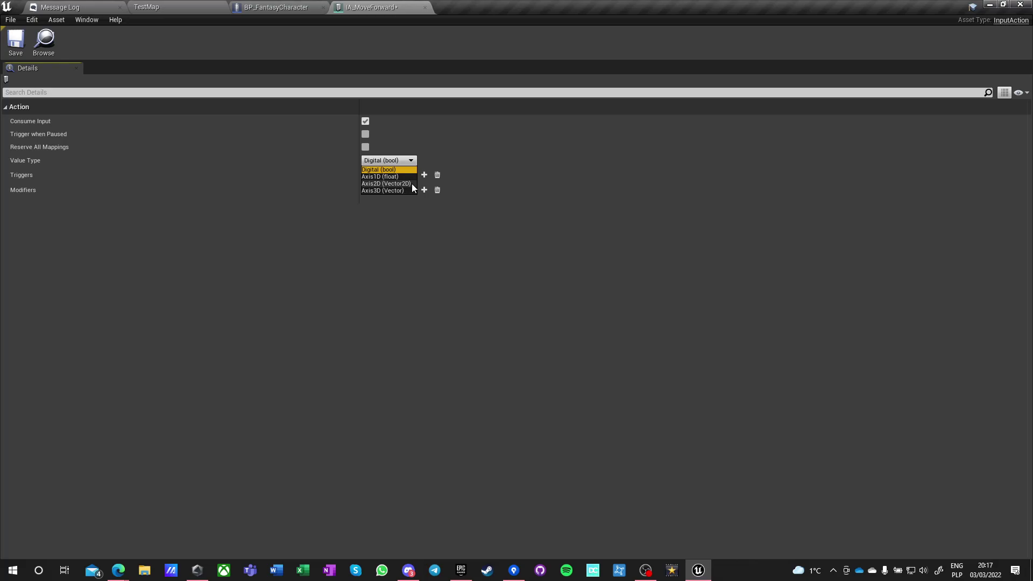
click(408, 183)
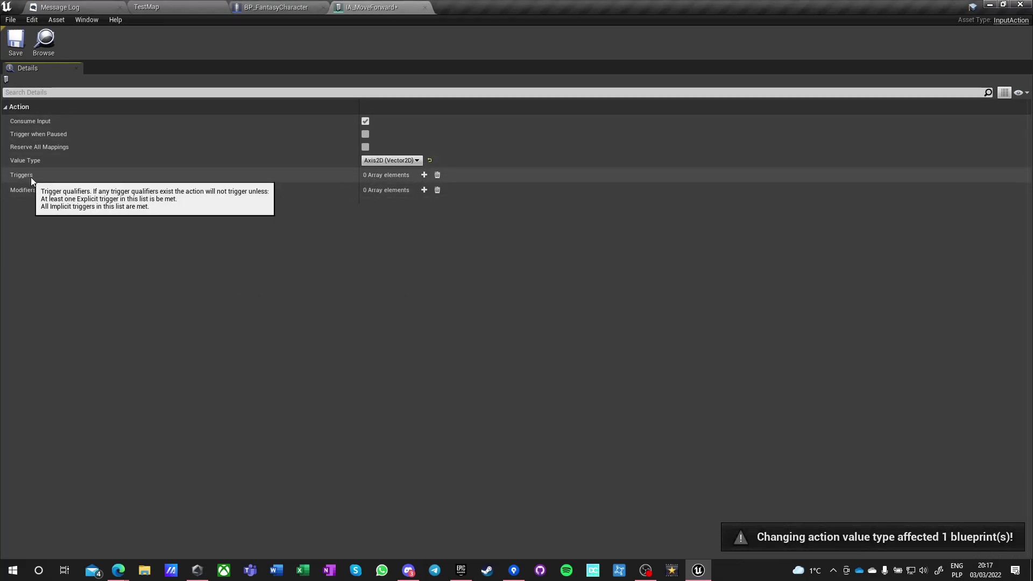
click(422, 175)
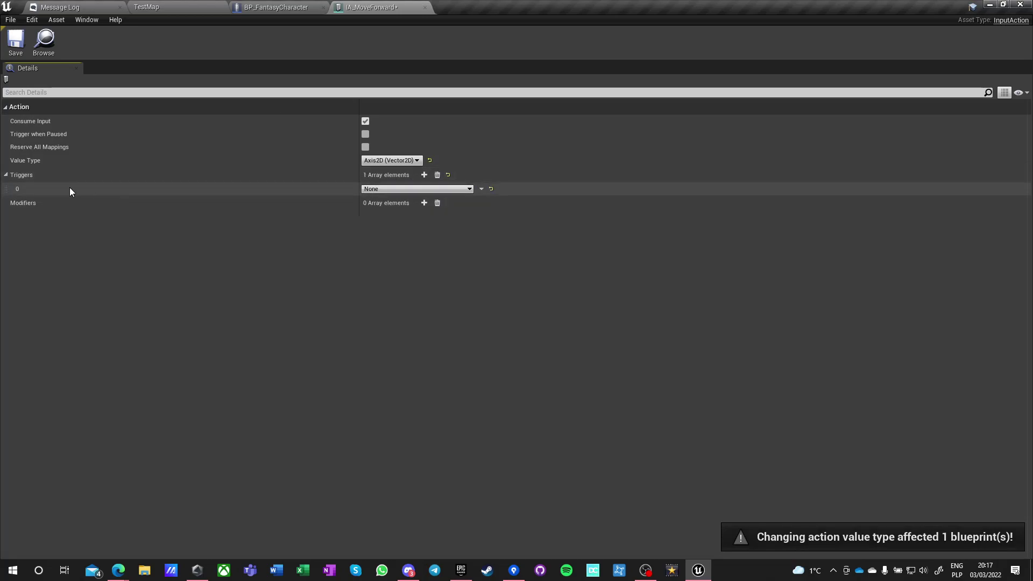
click(383, 189)
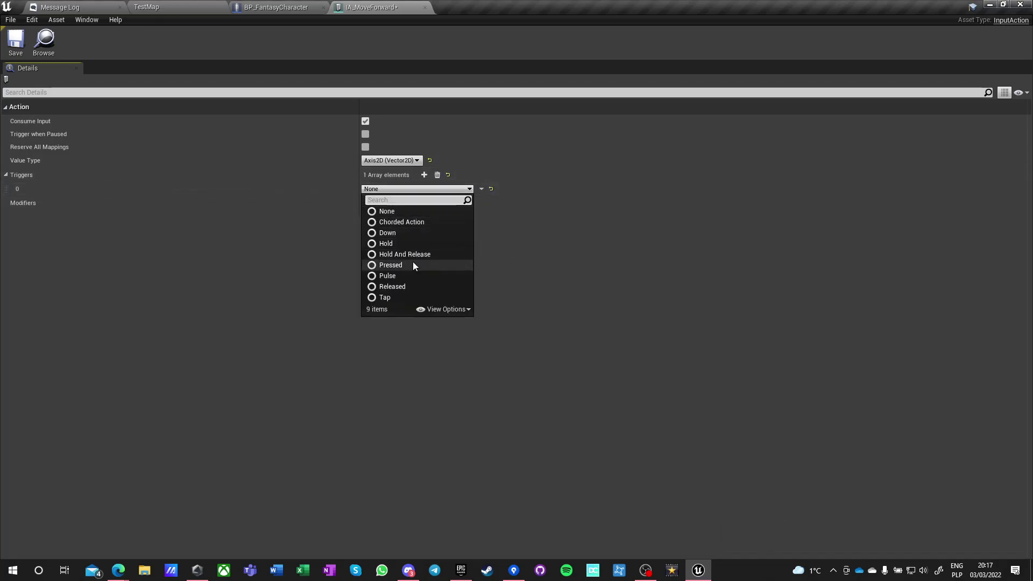
click(402, 213)
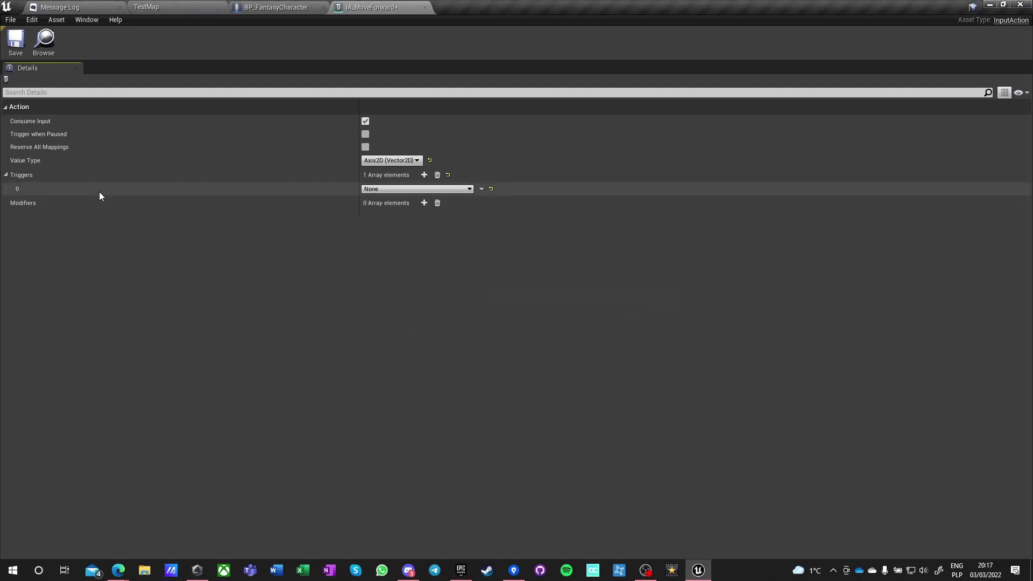
click(437, 175)
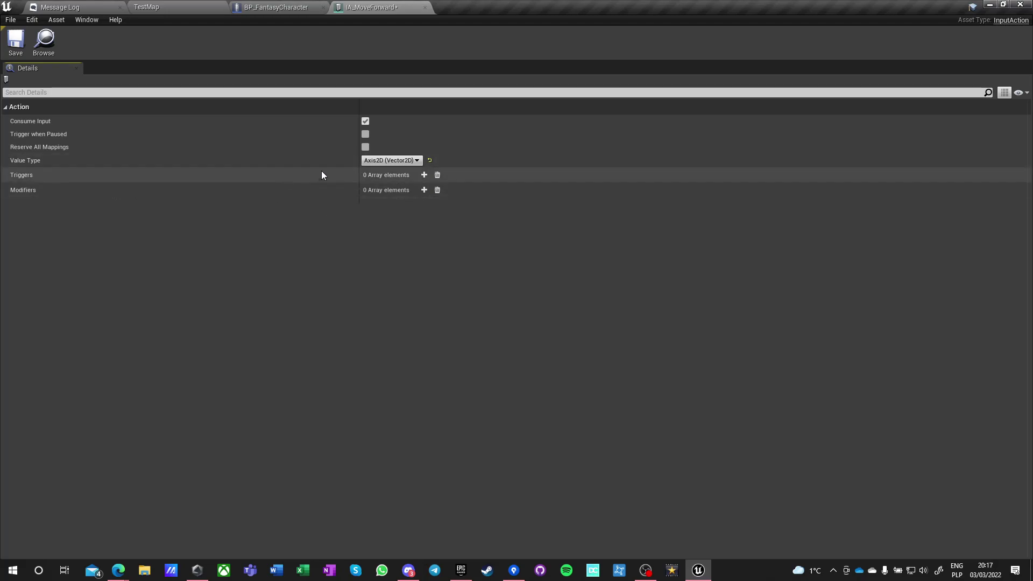
click(23, 46)
click(425, 7)
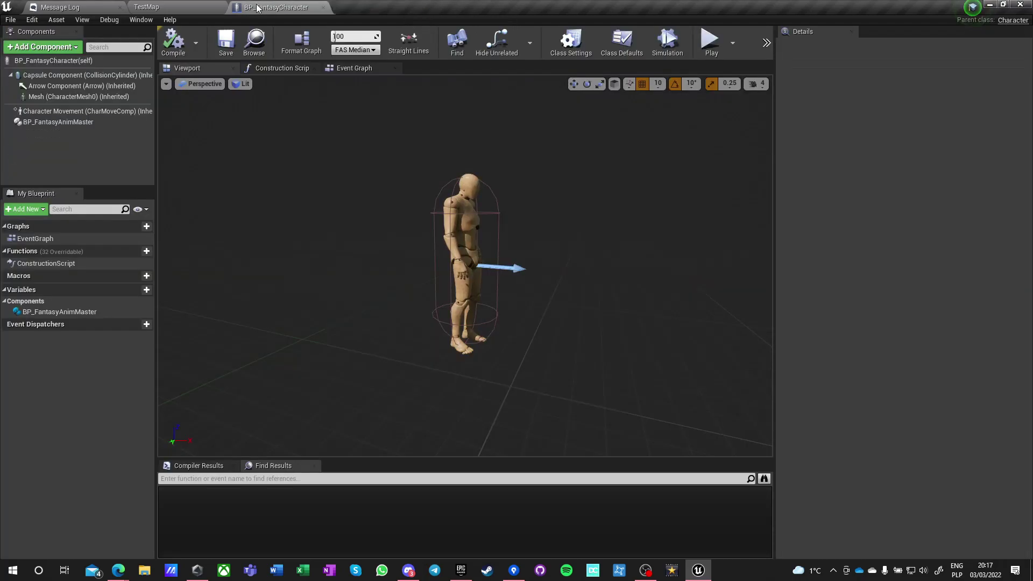
- Rename IA_MoveForward to IA_MoveGrounded
click(162, 7)
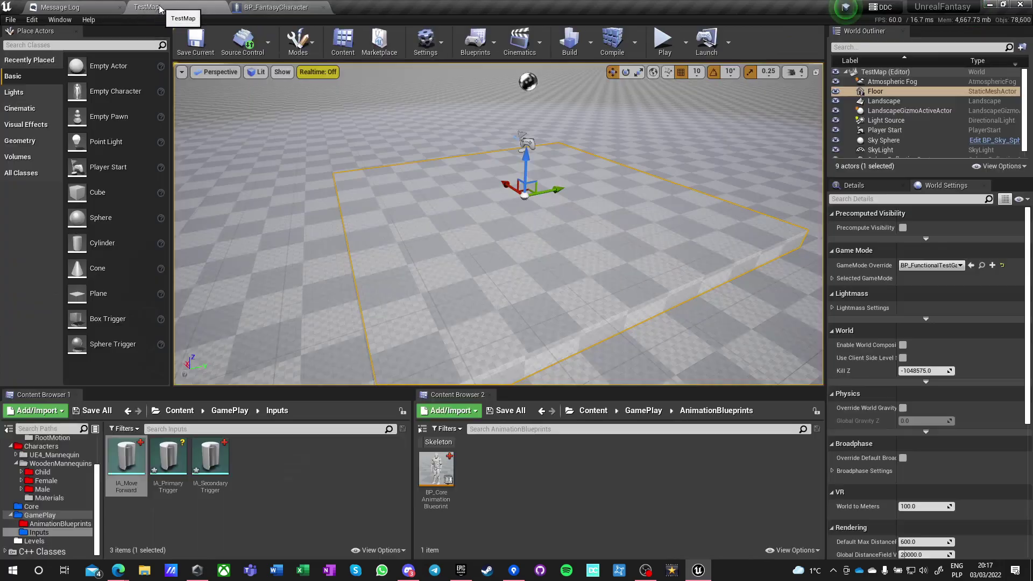
click(124, 483)
key(F2)
key(BackSpace)
key(BackSpace)
key(BackSpace)
key(BackSpace)
key(BackSpace)
key(BackSpace)
key(BackSpace)
text(Grounded)
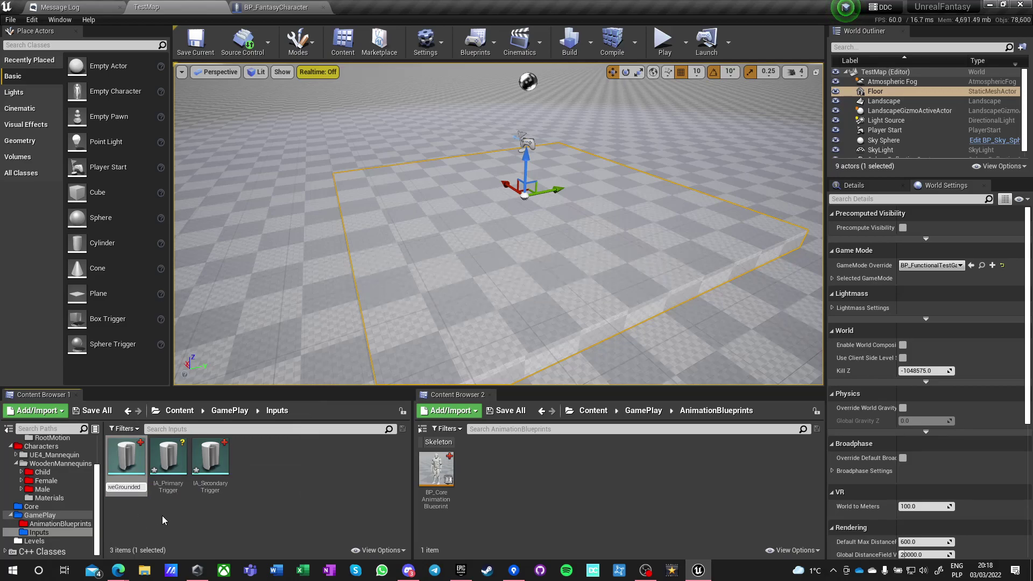
click(272, 471)
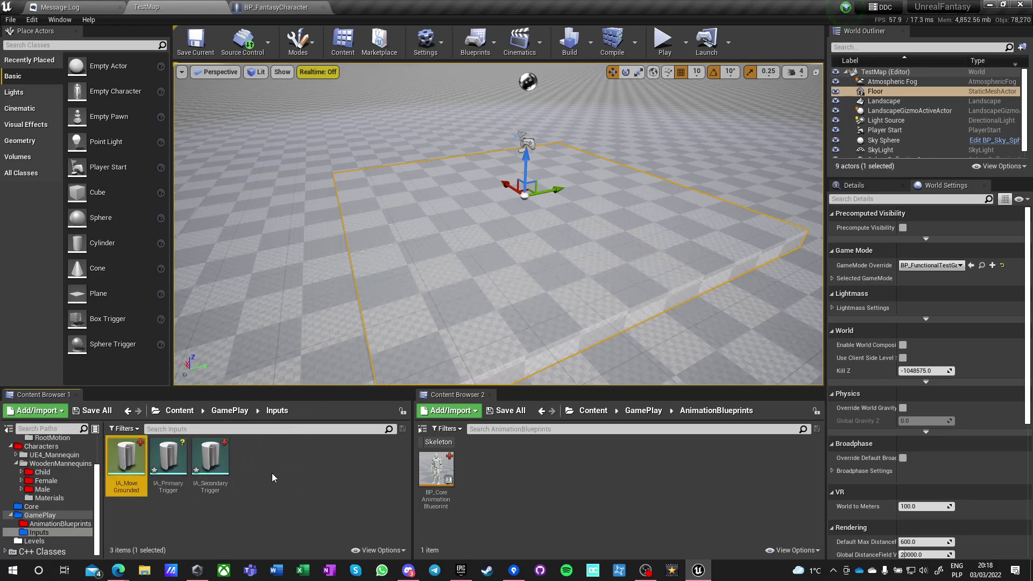
- Create an Input Mapping Context named IM_CharacterLocomotion and save all assets
right_click(245, 457)
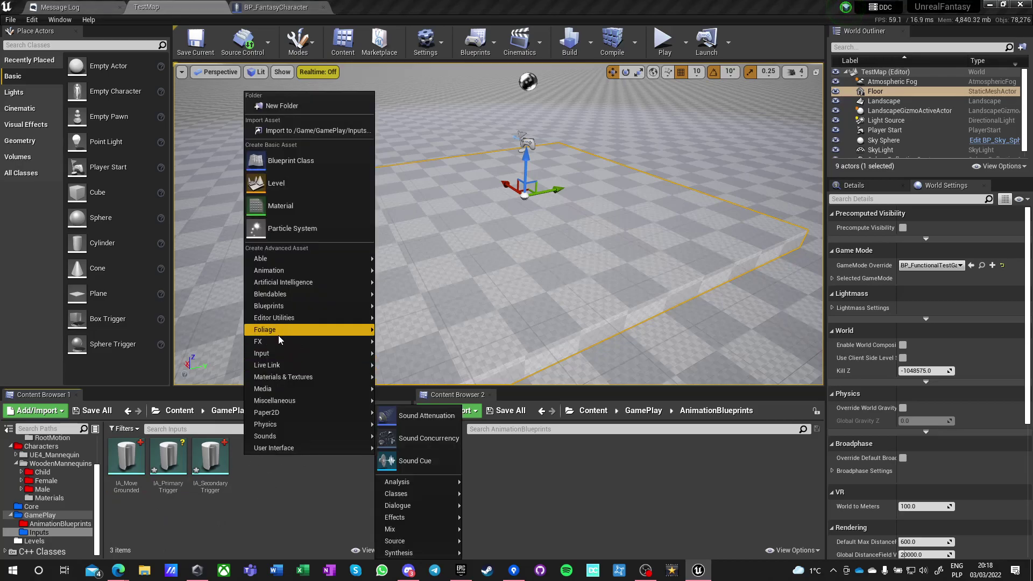
mouse_move(289, 357)
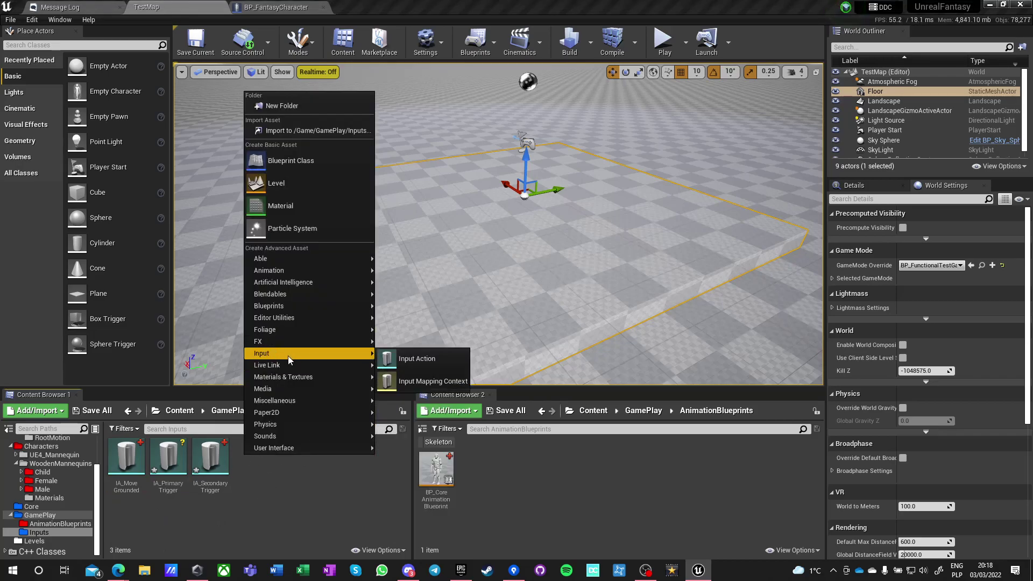
click(412, 382)
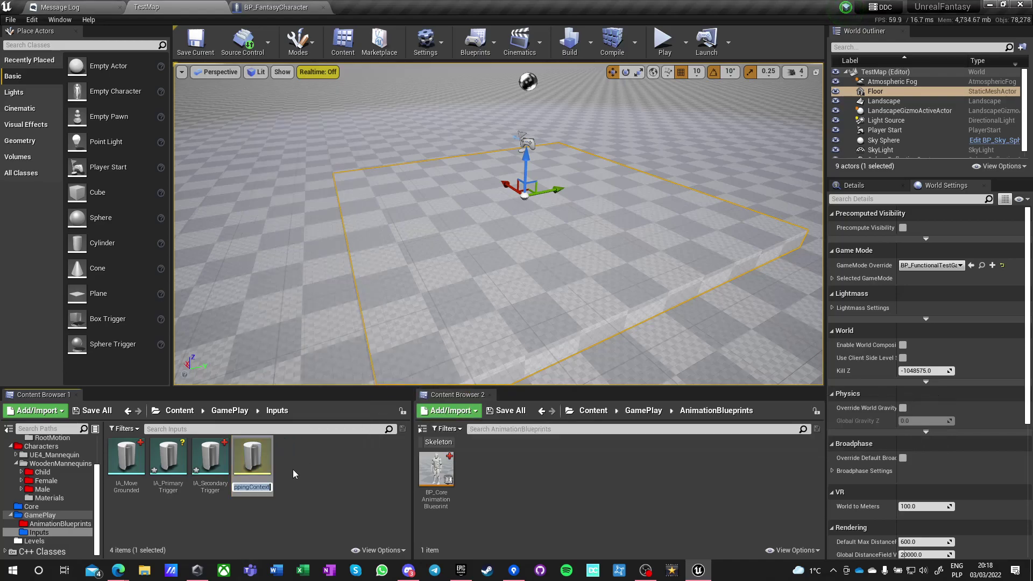
text(IM_)
text(Character)
text(Locomotion)
click(293, 469)
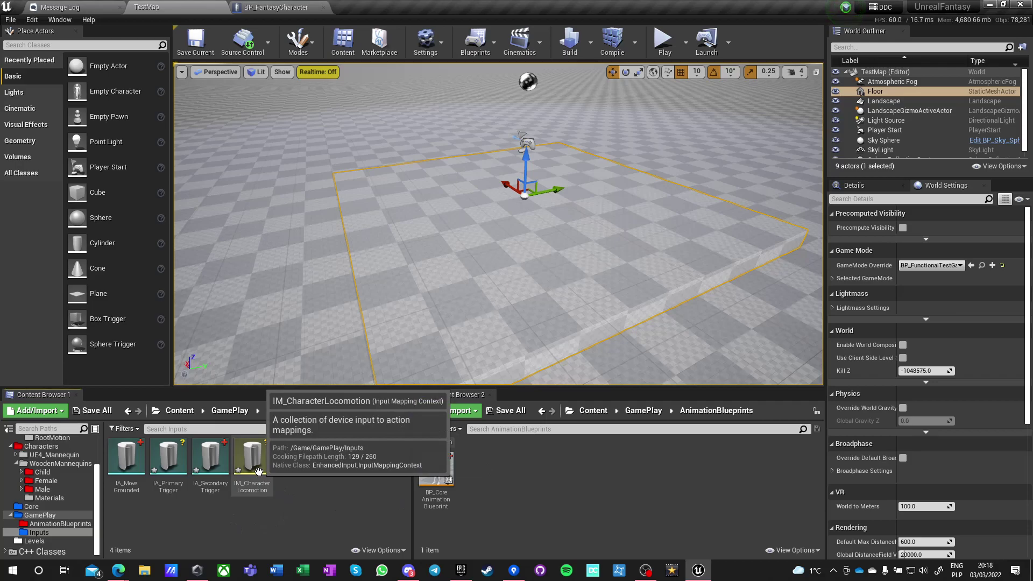
key(ctrl+shift+s)
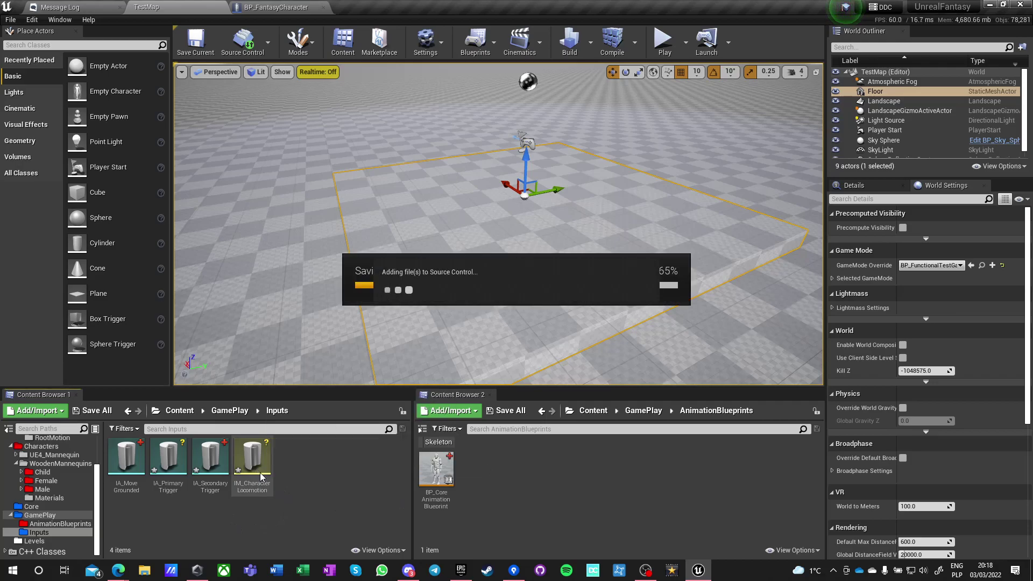
- Add a mapping for IA_MoveGrounded in IM_CharacterLocomotion
double_click(253, 462)
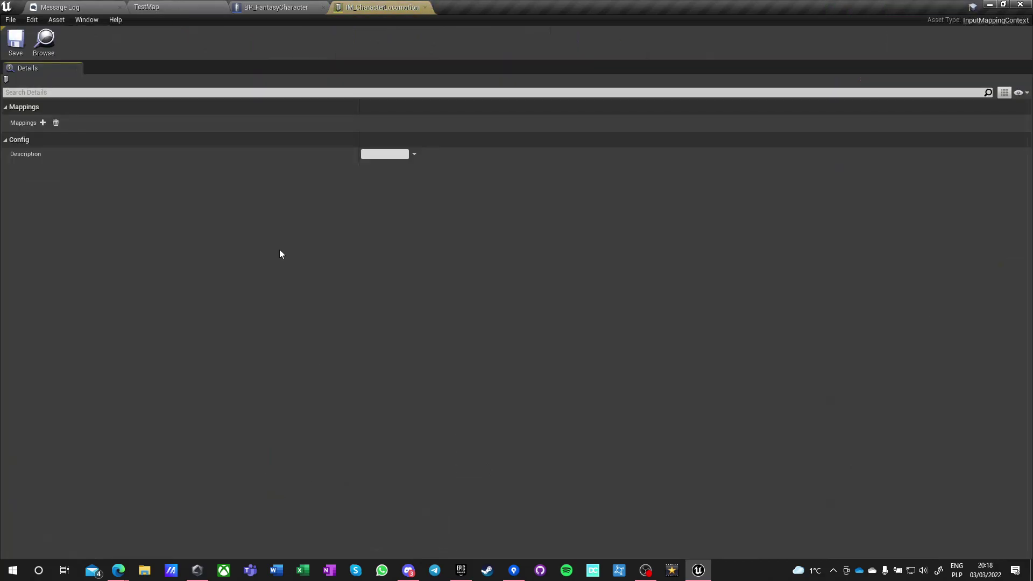
click(43, 123)
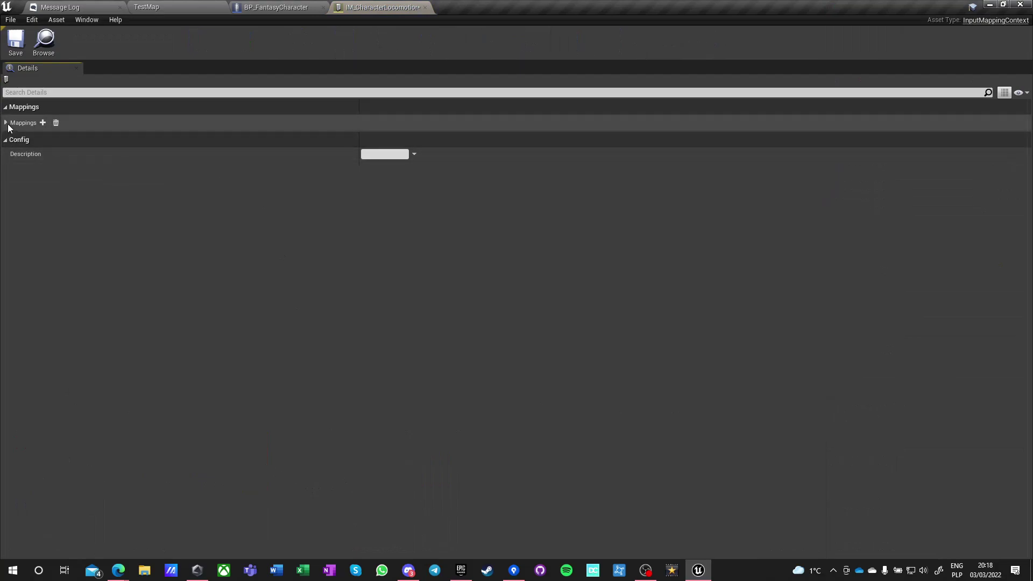
click(6, 123)
click(34, 138)
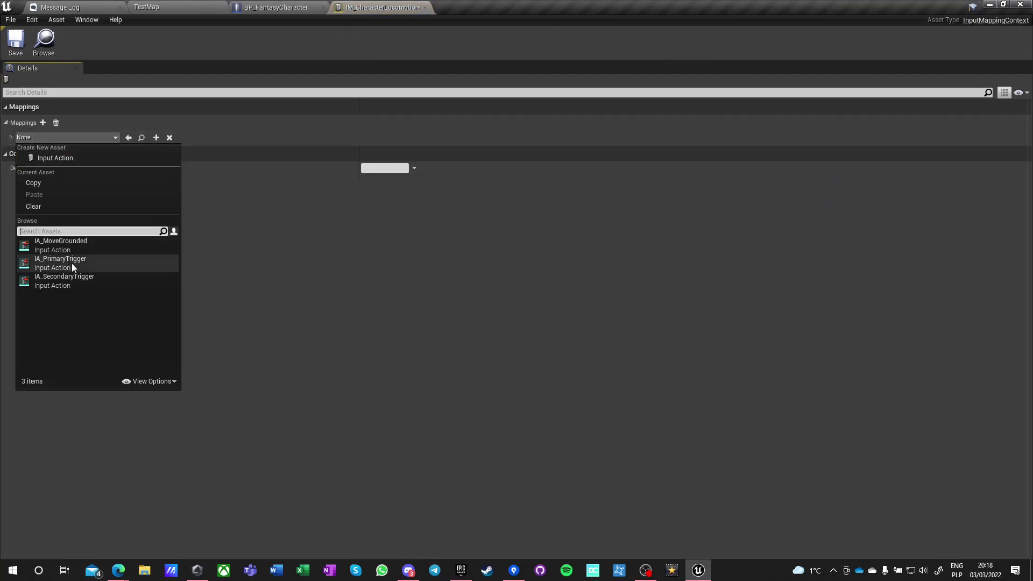
click(80, 244)
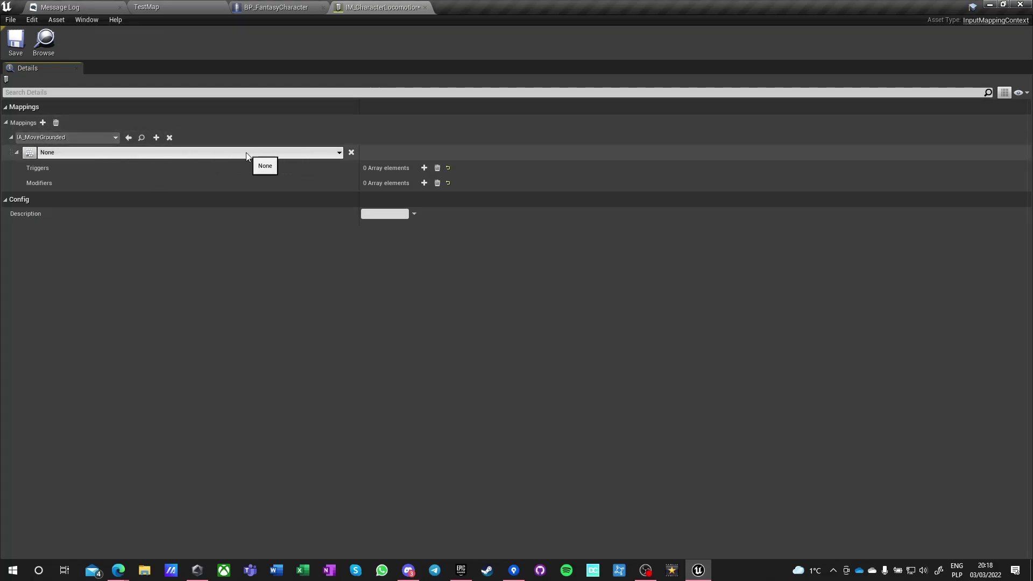
click(231, 153)
click(4, 269)
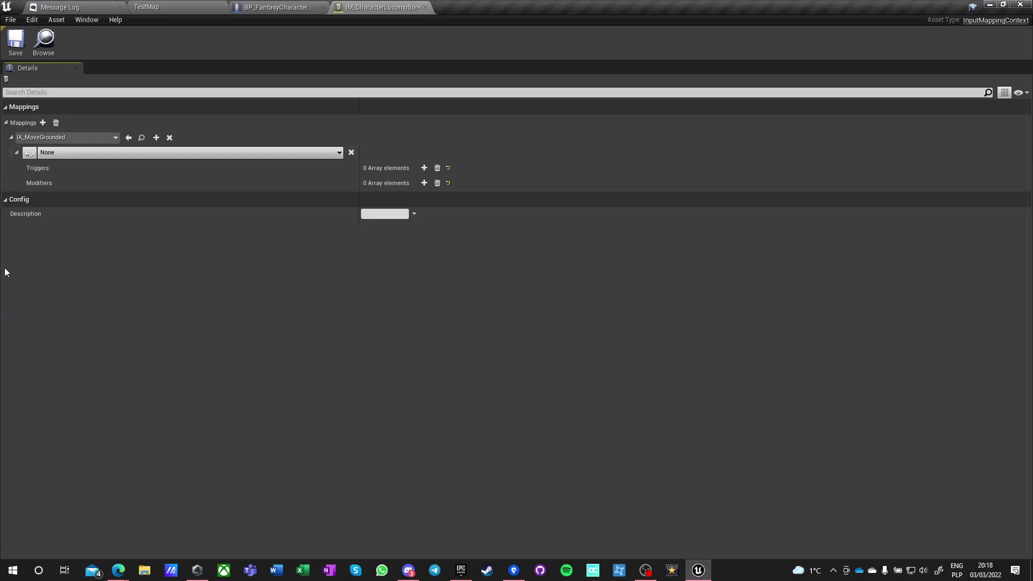
- Bind IA_MoveGrounded to the W, S, A and D keys
click(30, 154)
key(w)
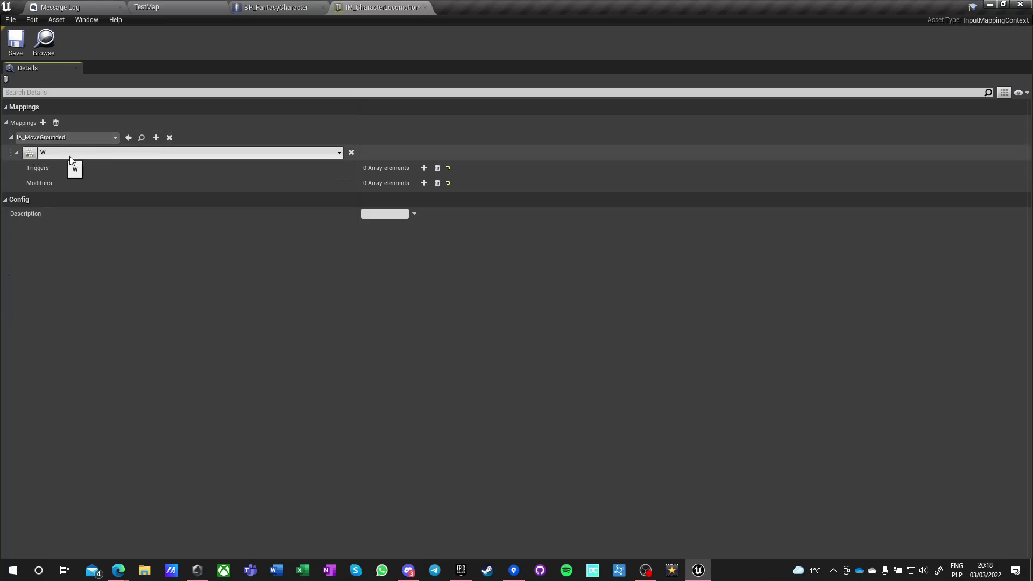
click(156, 138)
click(30, 168)
key(s)
click(156, 138)
click(29, 183)
key(a)
click(156, 138)
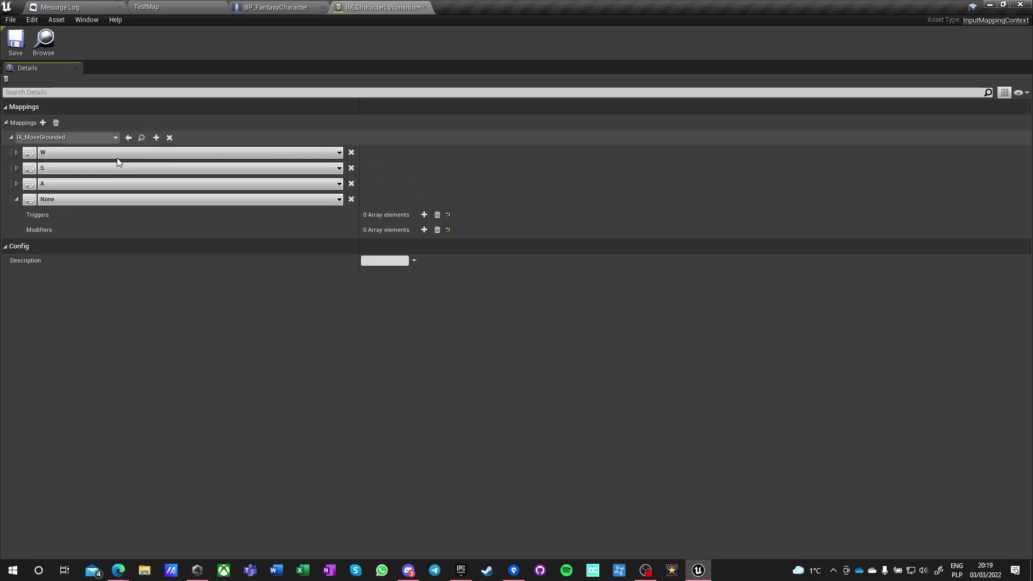
click(40, 202)
key(d)
- Leave the W key mapping with no triggers
click(17, 153)
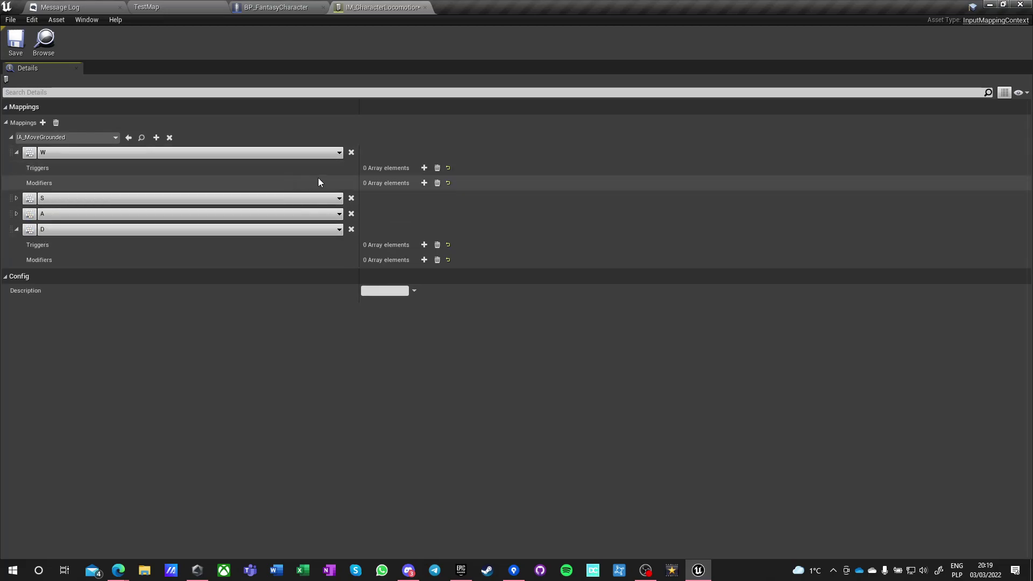
click(424, 168)
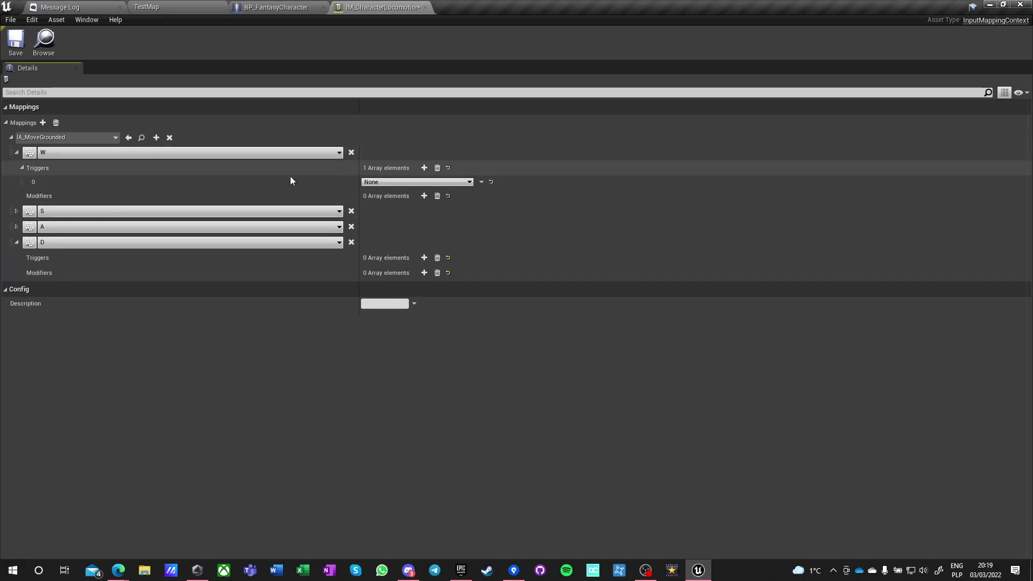
click(384, 183)
click(384, 184)
click(437, 168)
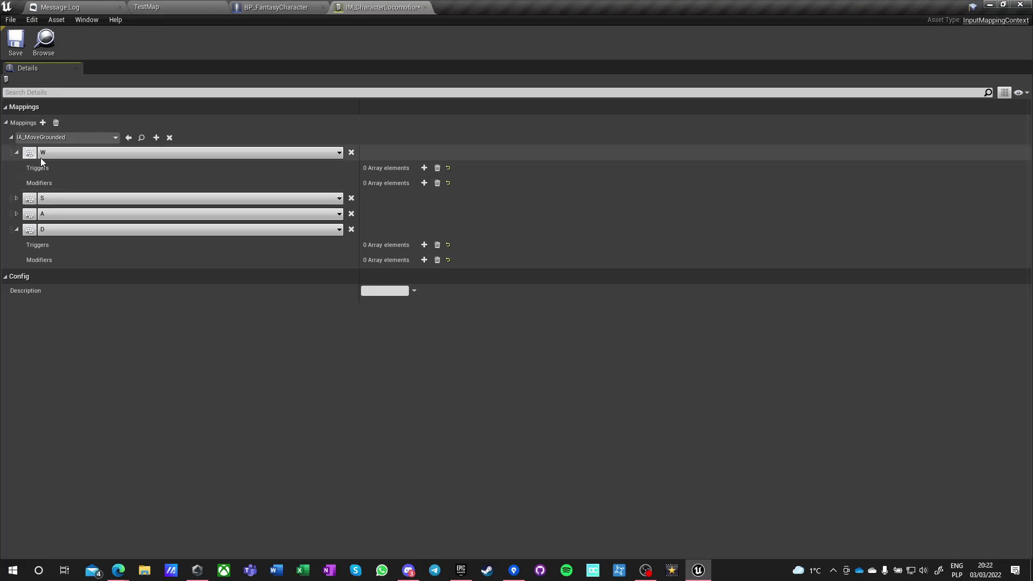
- Add a Scalar modifier to the S key mapping
click(16, 198)
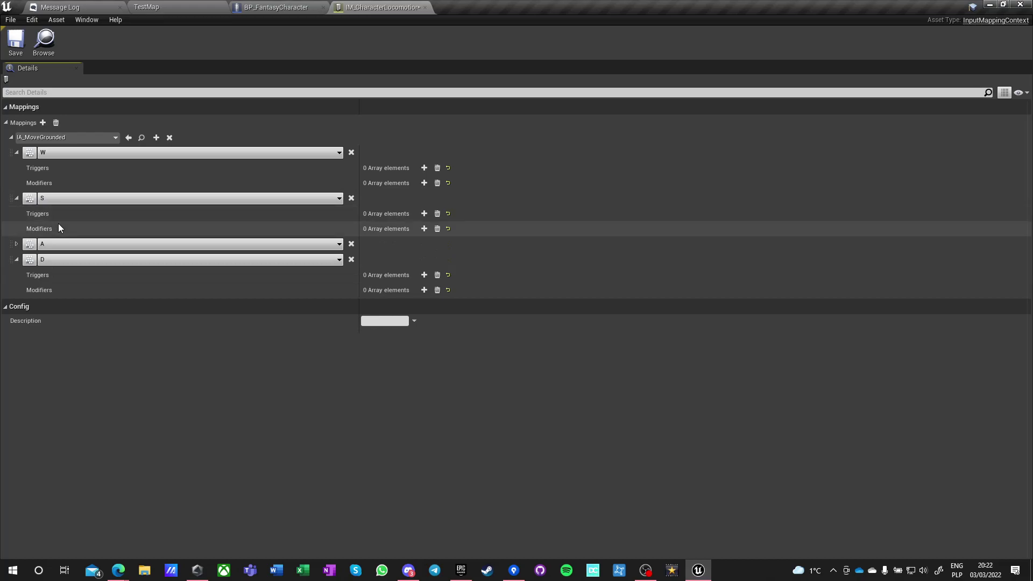
click(424, 228)
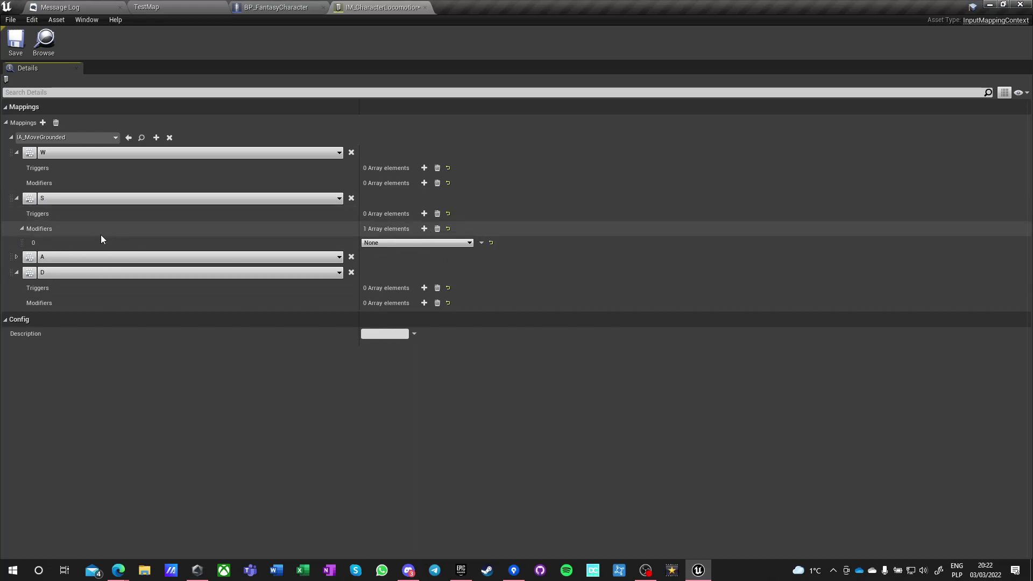
click(397, 242)
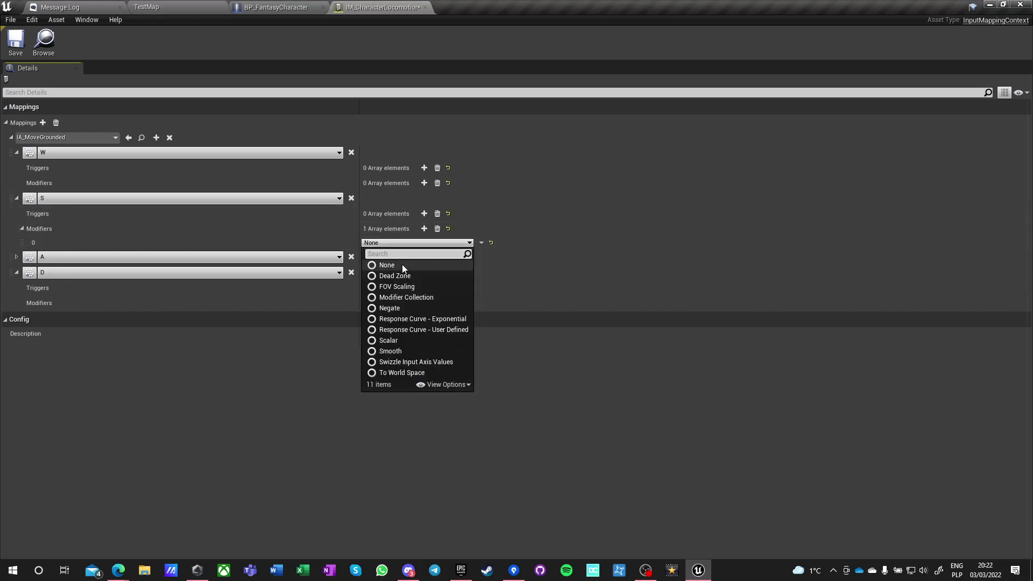
click(405, 341)
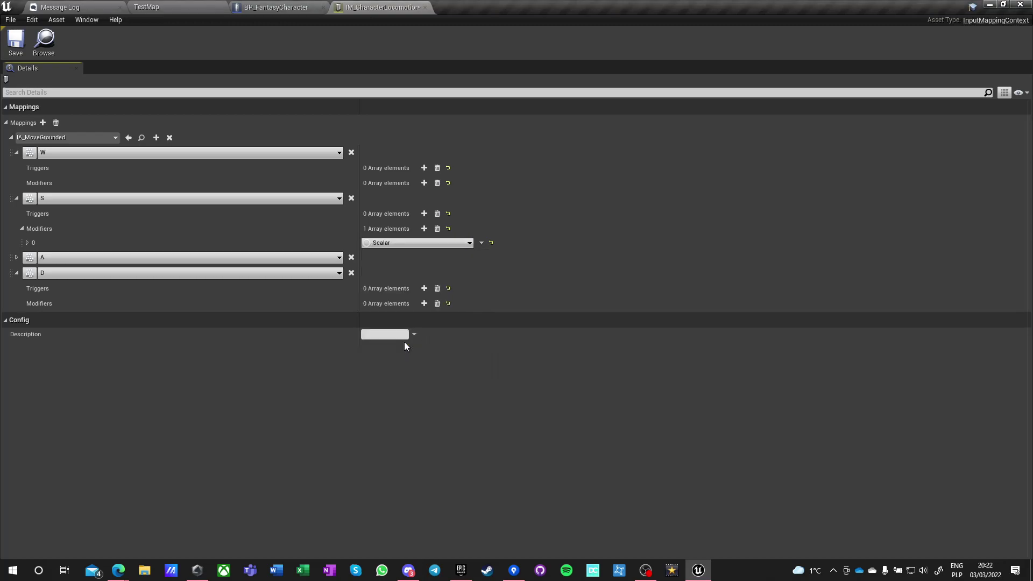
click(27, 243)
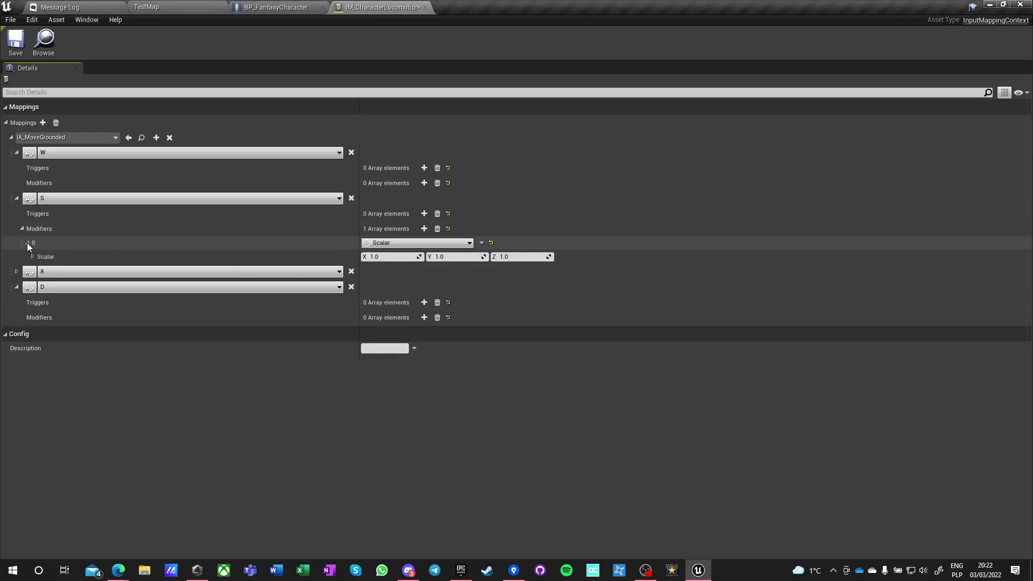
click(32, 257)
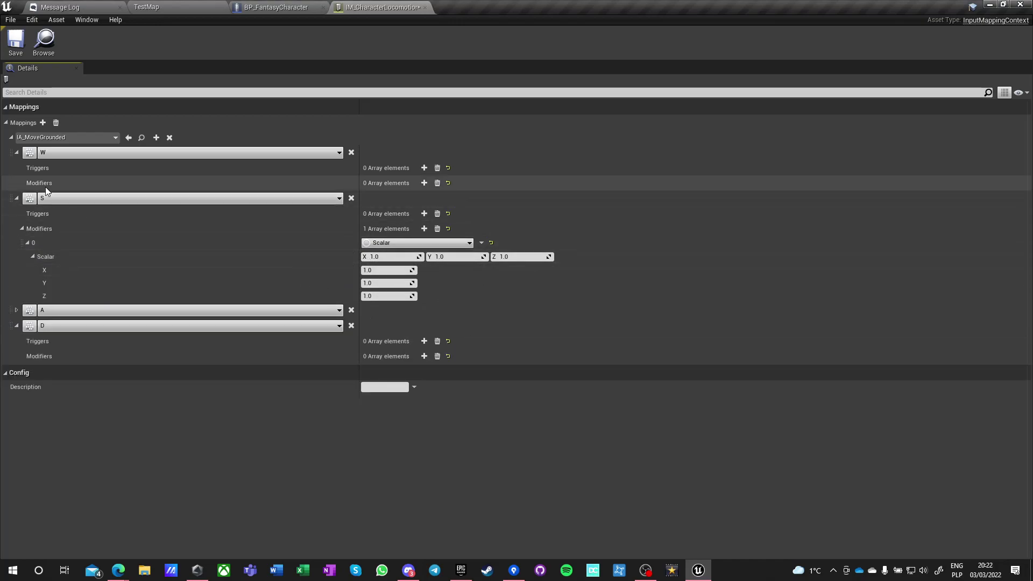
- Give the W key a Scalar modifier of 1, 0, 0
click(424, 183)
click(379, 195)
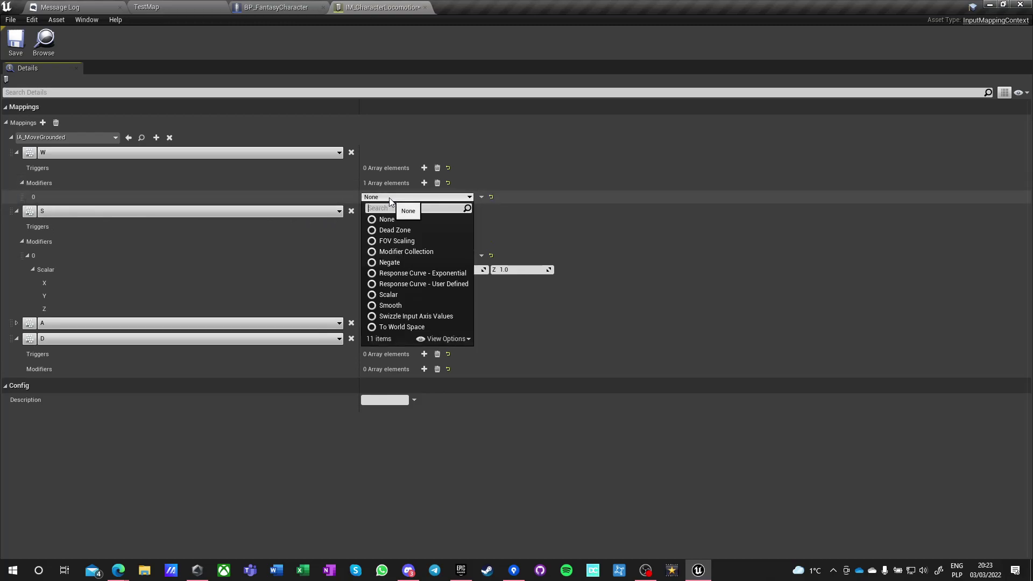
click(397, 297)
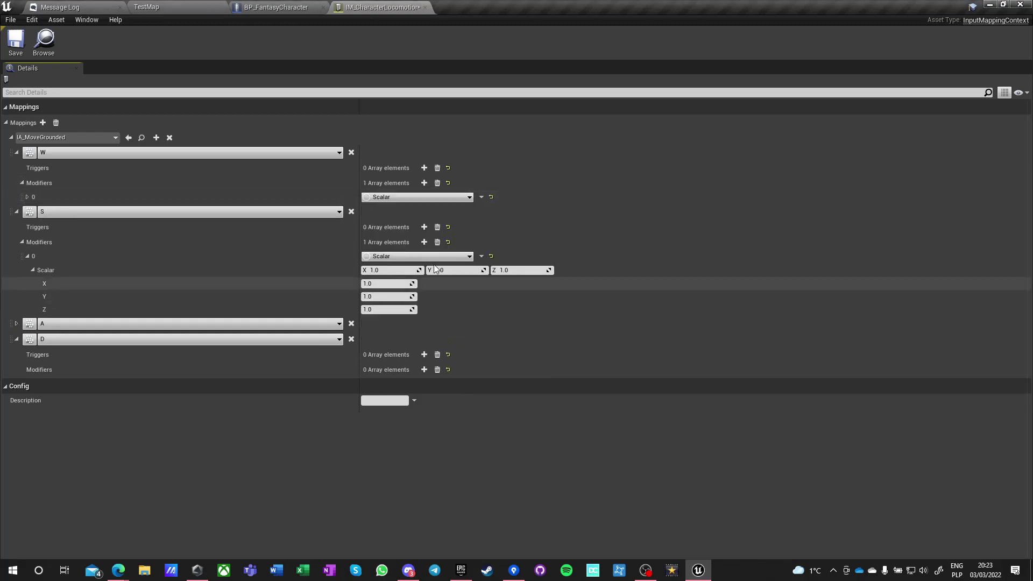
click(27, 196)
click(33, 210)
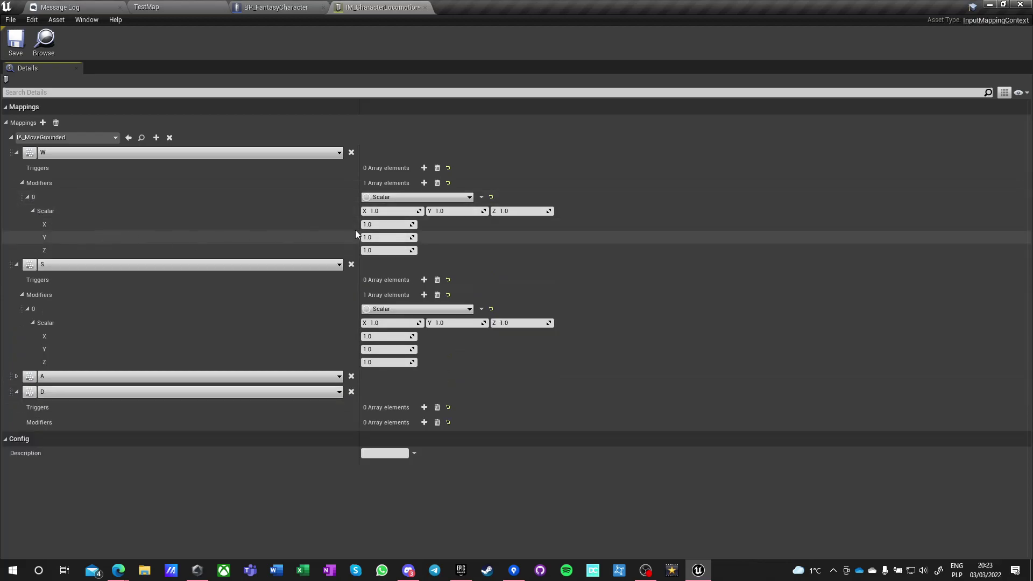
click(447, 211)
text(0)
click(512, 211)
text(0)
- Set the S key's Scalar modifier to -1, 0, 0
click(385, 323)
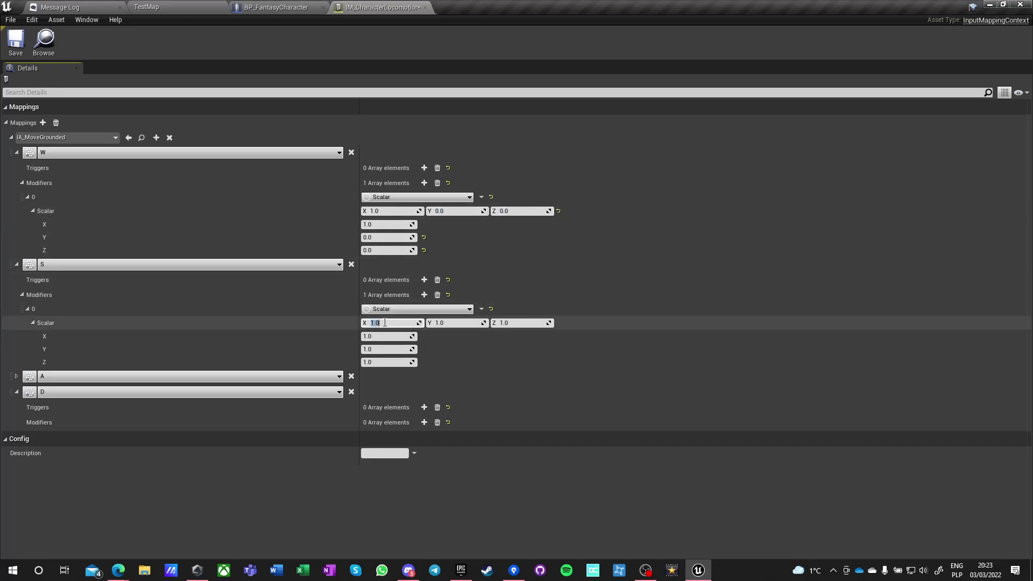
text(-1)
key(Tab)
text(0)
key(Tab)
text(0)
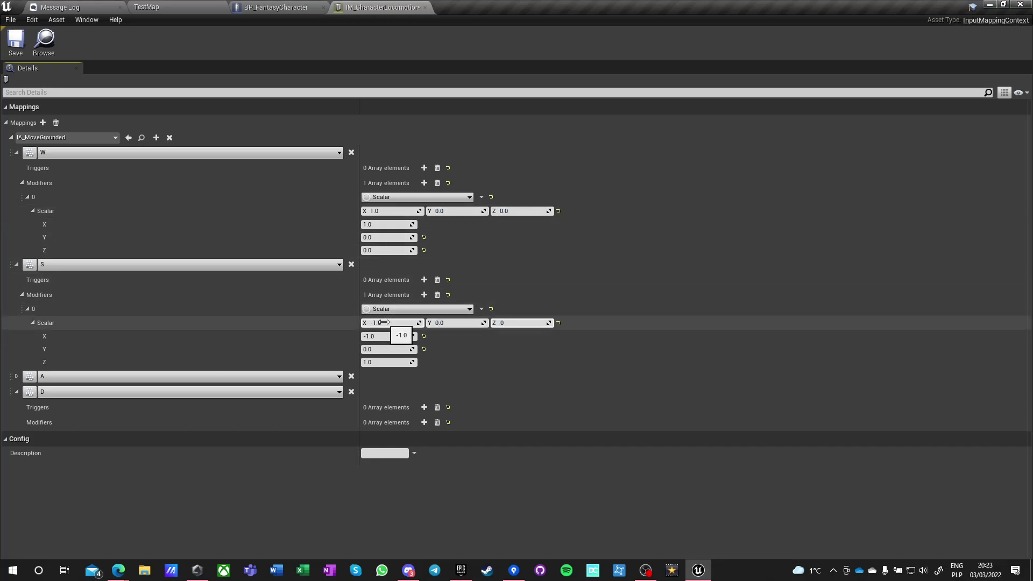
key(Return)
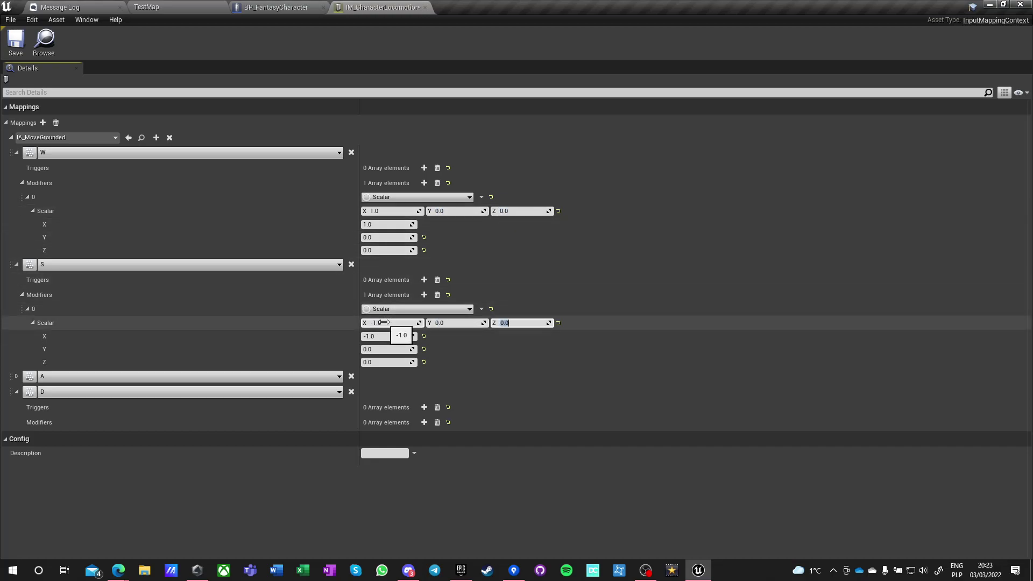
- Give the D key a Scalar modifier of 0, 1, 0
click(17, 376)
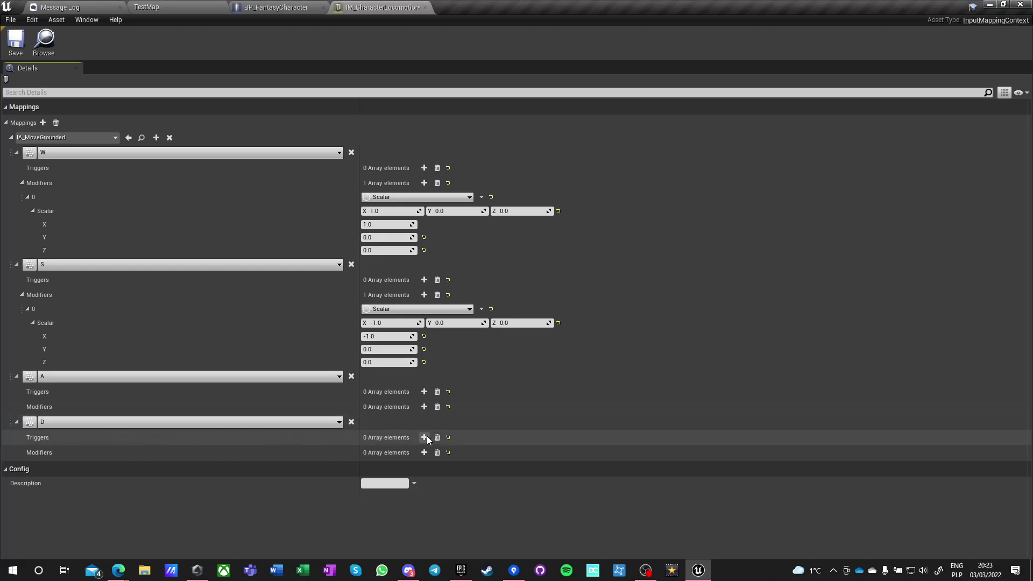
click(424, 452)
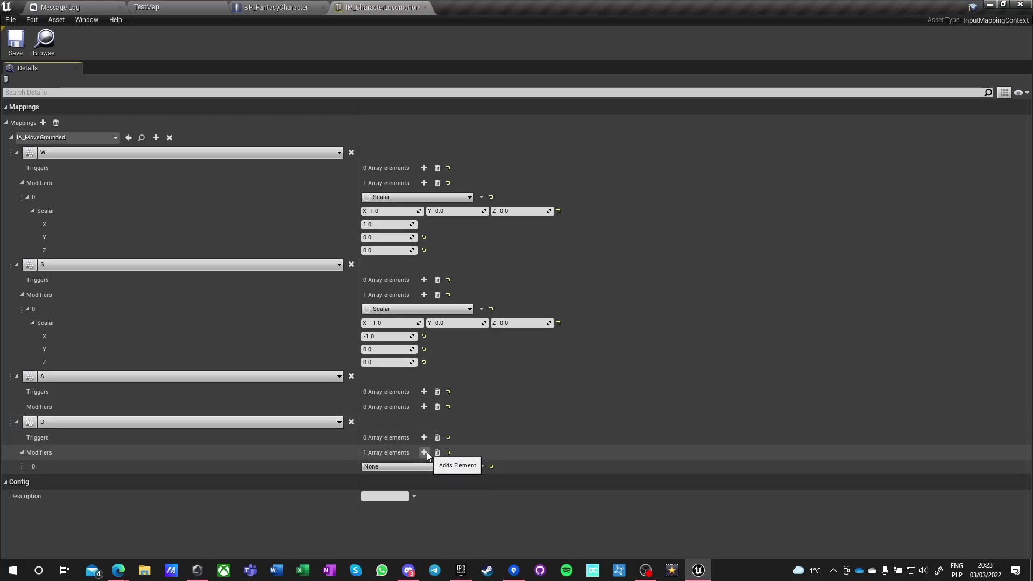
click(379, 466)
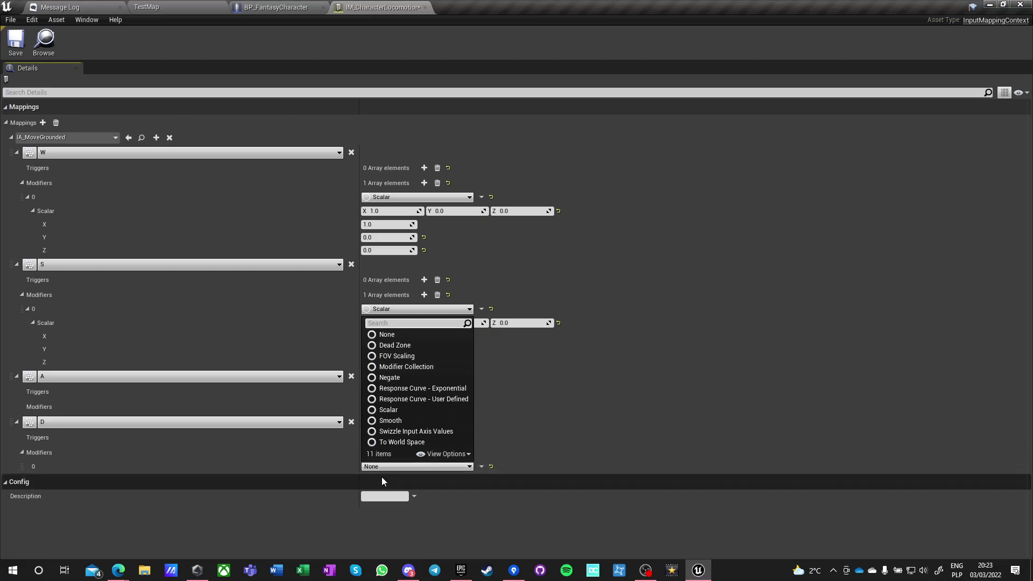
click(385, 412)
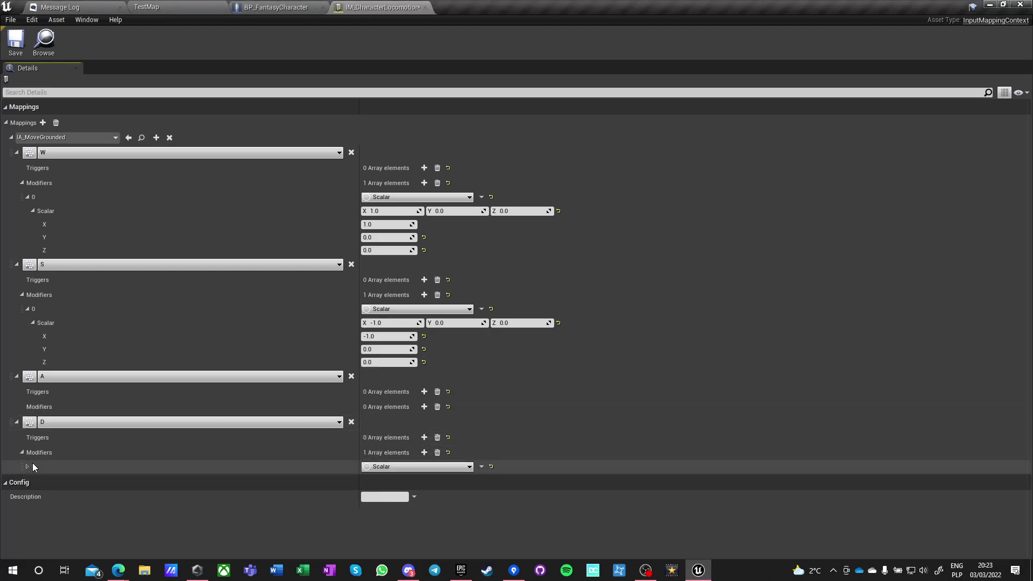
click(27, 468)
click(392, 481)
text(0)
key(Return)
click(505, 481)
text(0)
key(Return)
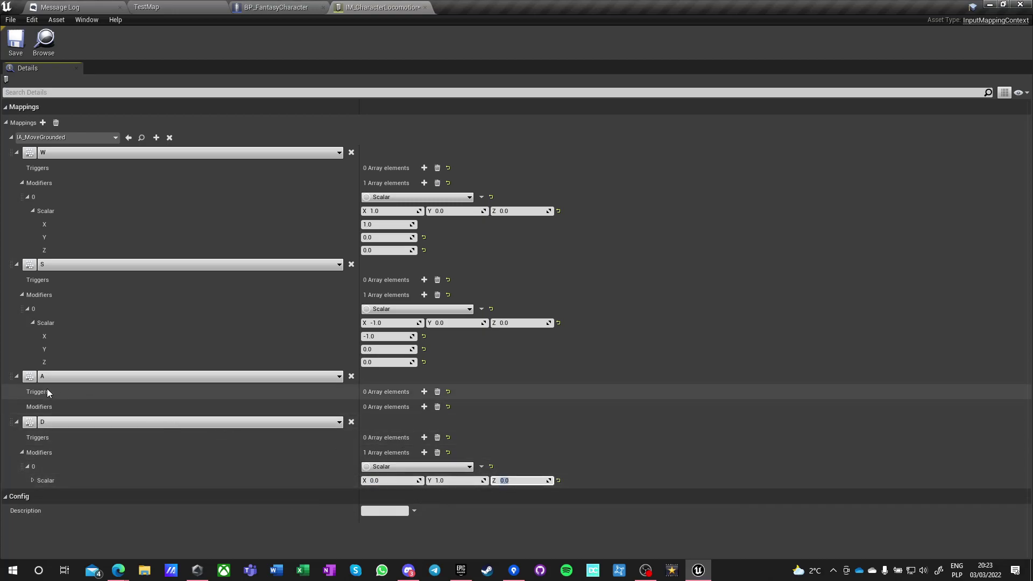
- Give the A key a Scalar modifier of 0, -1, 0 and collapse IA_MoveGrounded
click(425, 407)
click(386, 423)
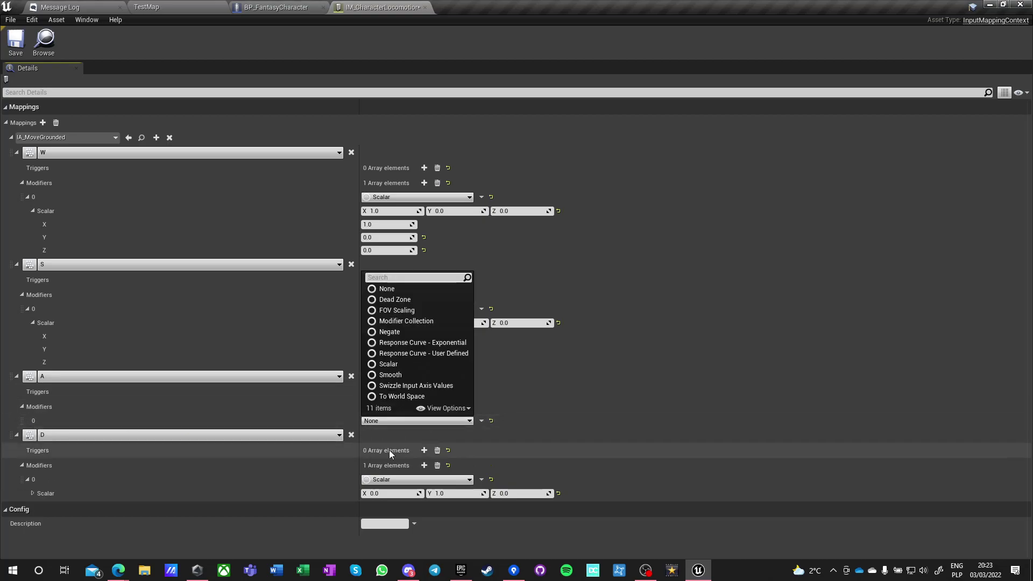
click(391, 366)
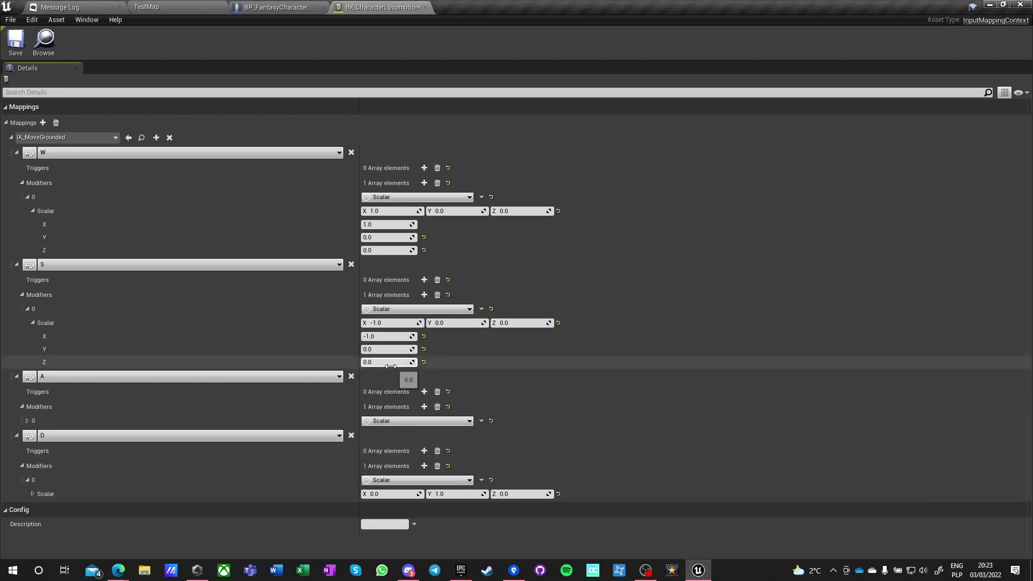
click(28, 420)
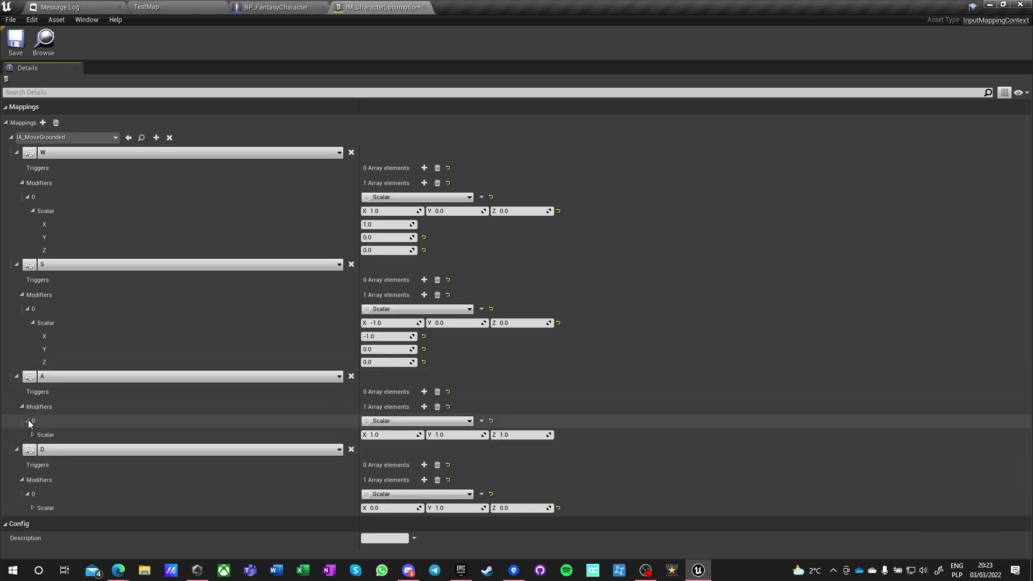
click(391, 434)
text(0)
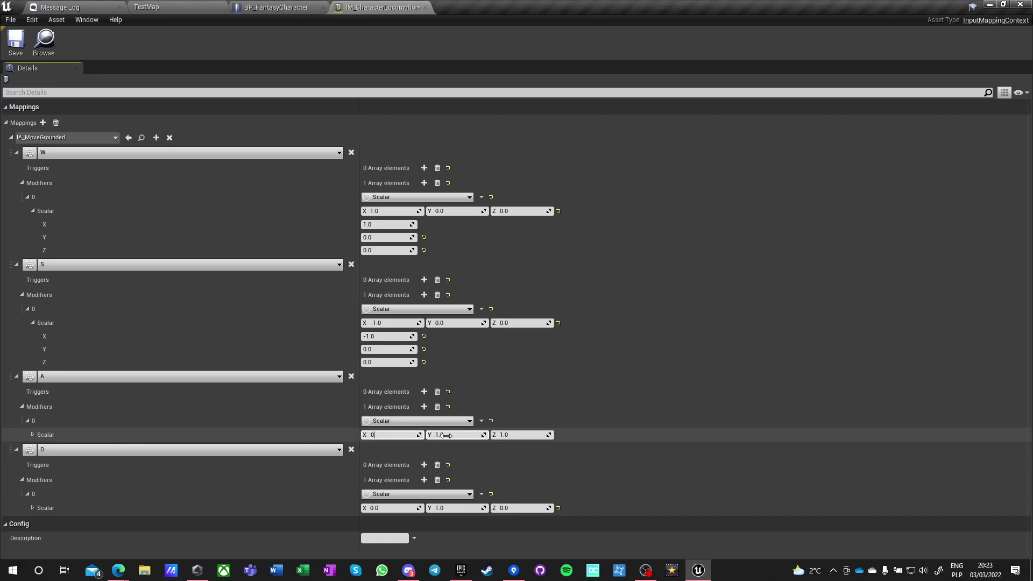
click(445, 435)
text(-1)
key(Tab)
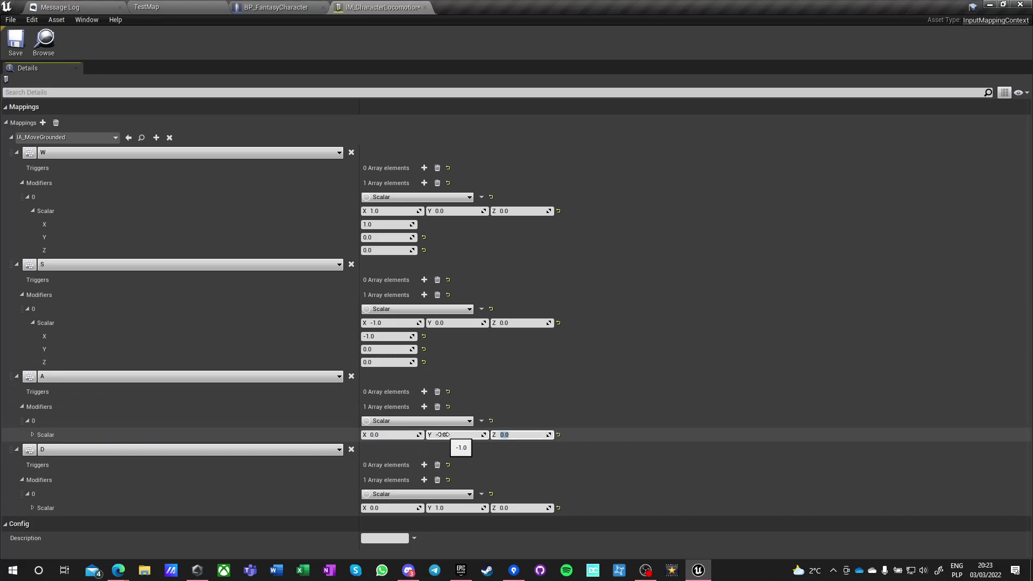
key(Return)
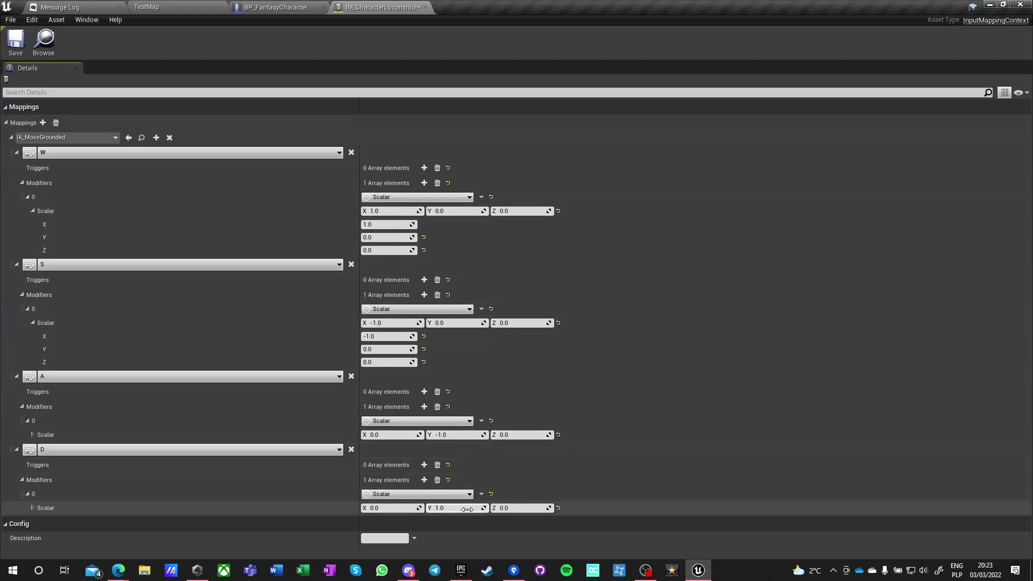
click(11, 137)
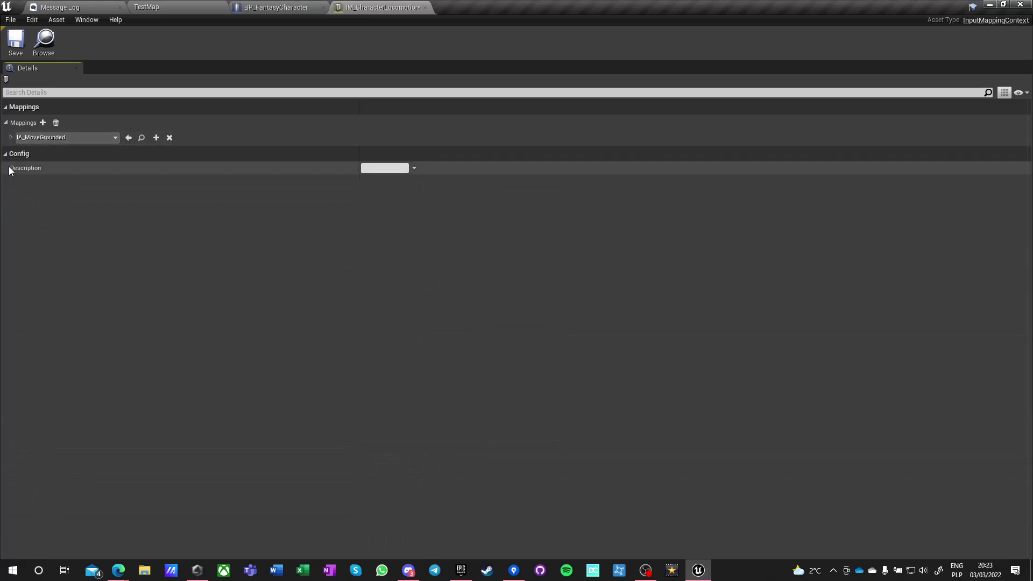
- Add IA_PrimaryTrigger and IA_SecondaryTrigger mappings, binding the primary to Left Mouse Button
click(42, 123)
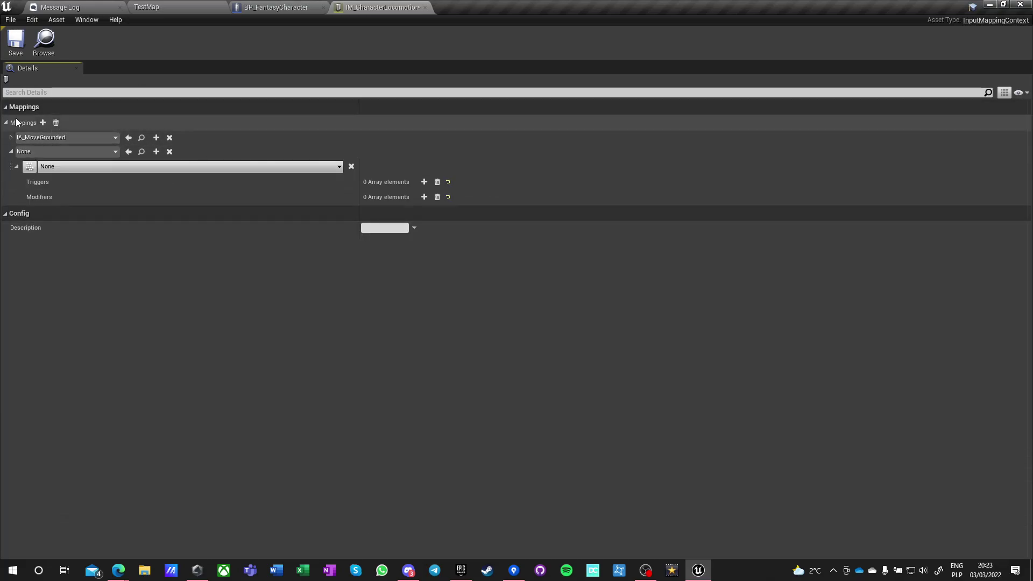
click(44, 153)
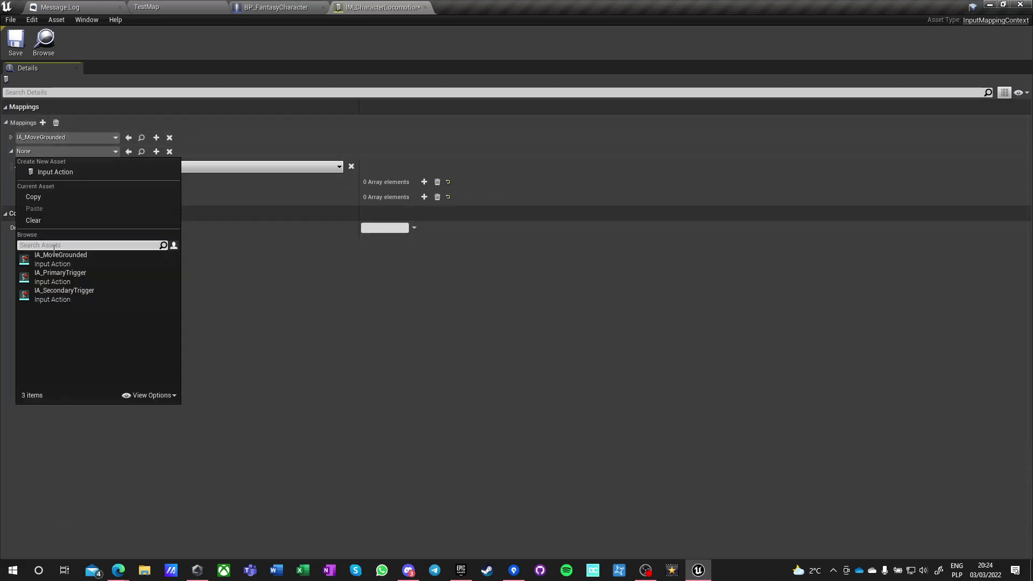
click(61, 281)
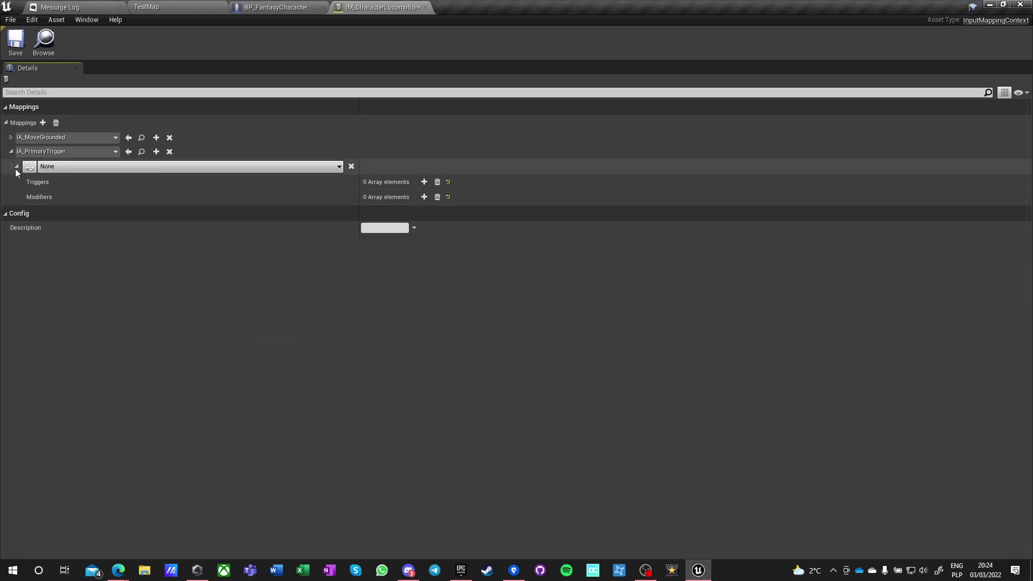
click(43, 123)
click(47, 182)
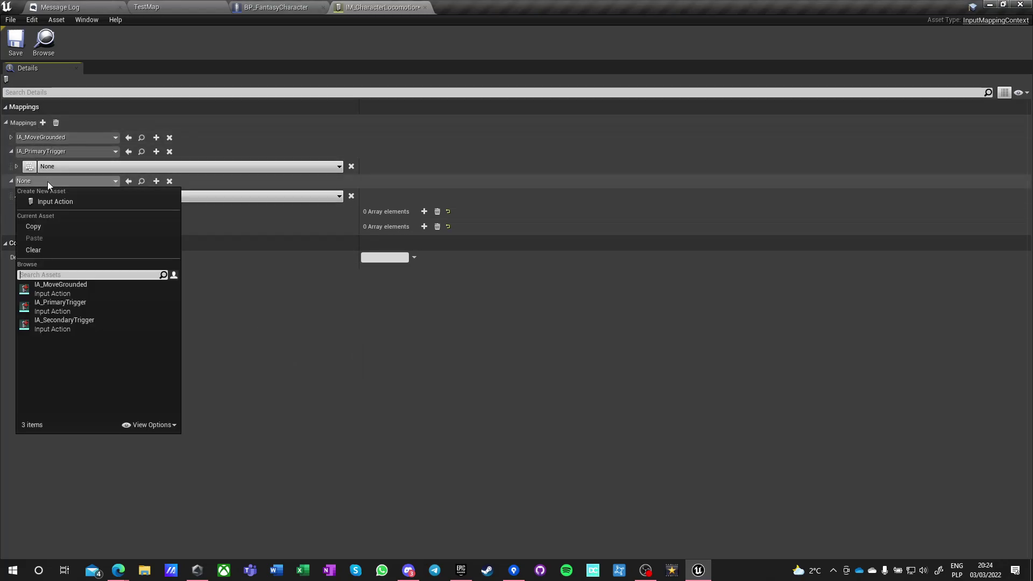
click(60, 324)
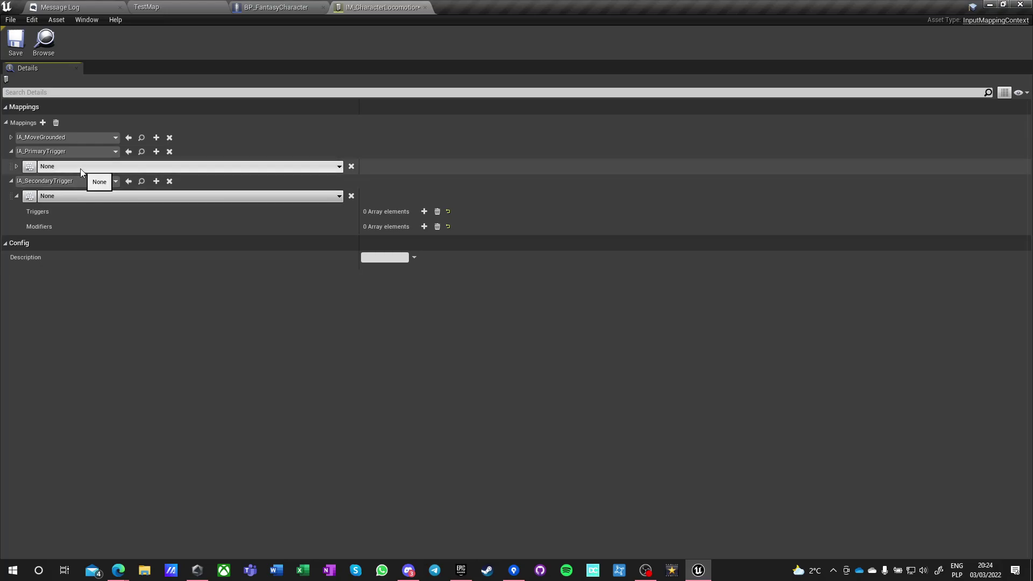
click(29, 169)
click(30, 169)
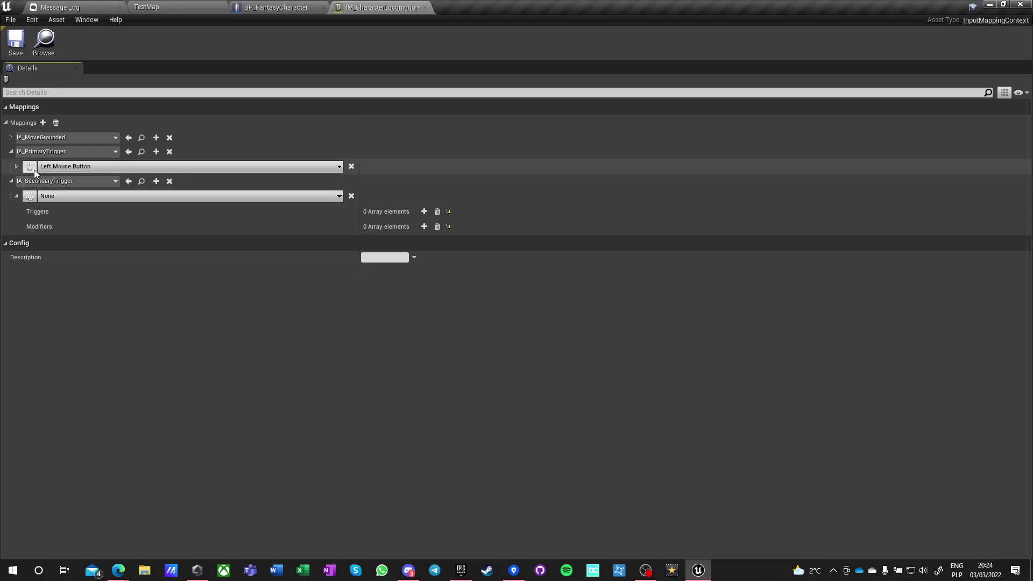
- Bind IA_SecondaryTrigger to Right Mouse Button and IA_PrimaryTrigger also to Gamepad Right Trigger
click(31, 198)
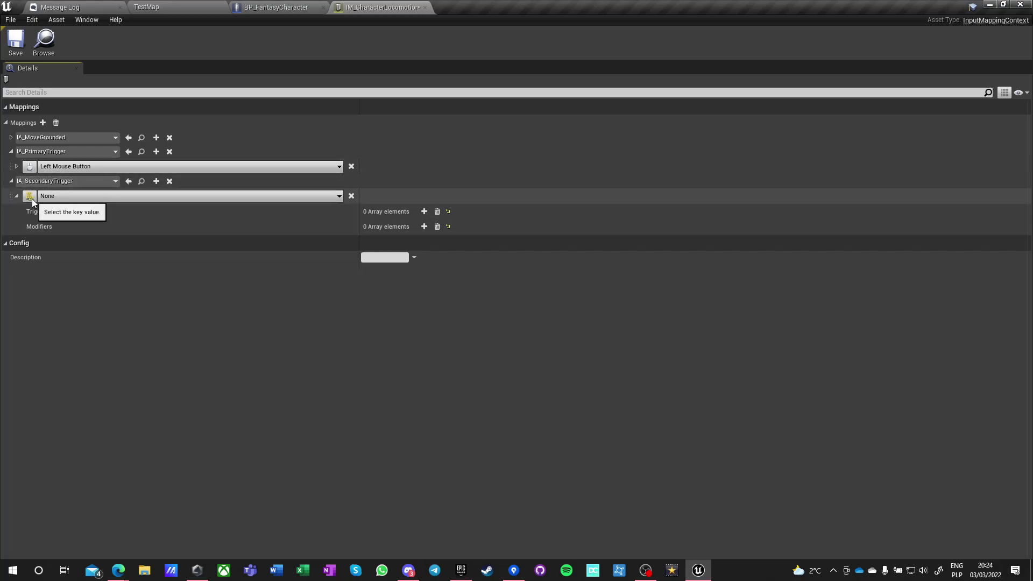
right_click(33, 202)
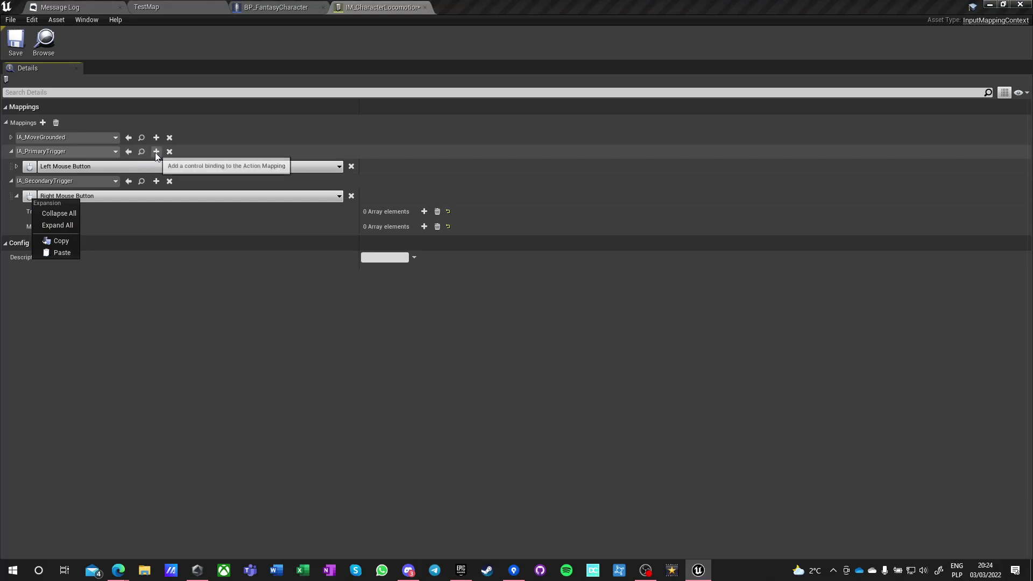
click(156, 152)
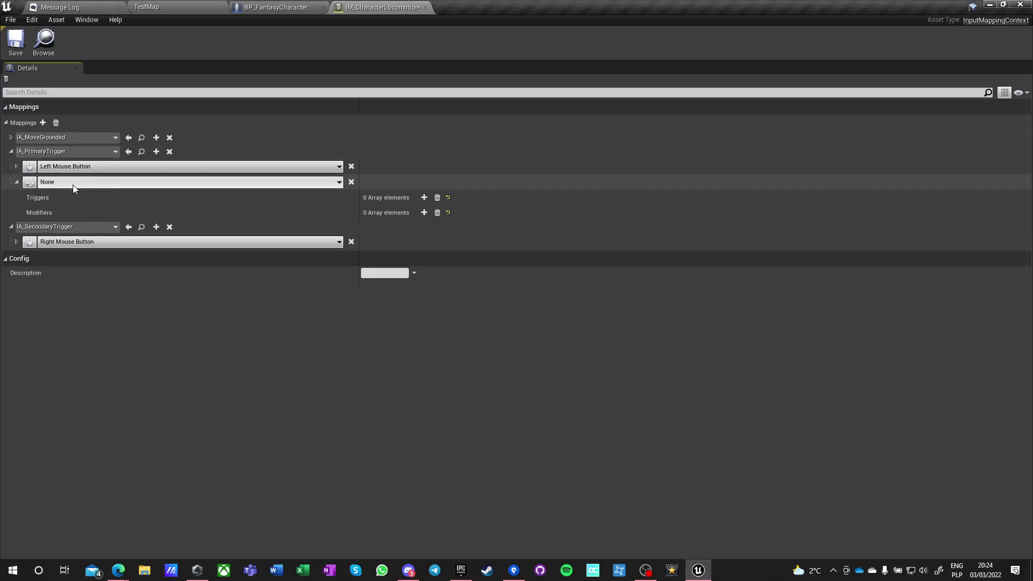
click(78, 186)
text(g)
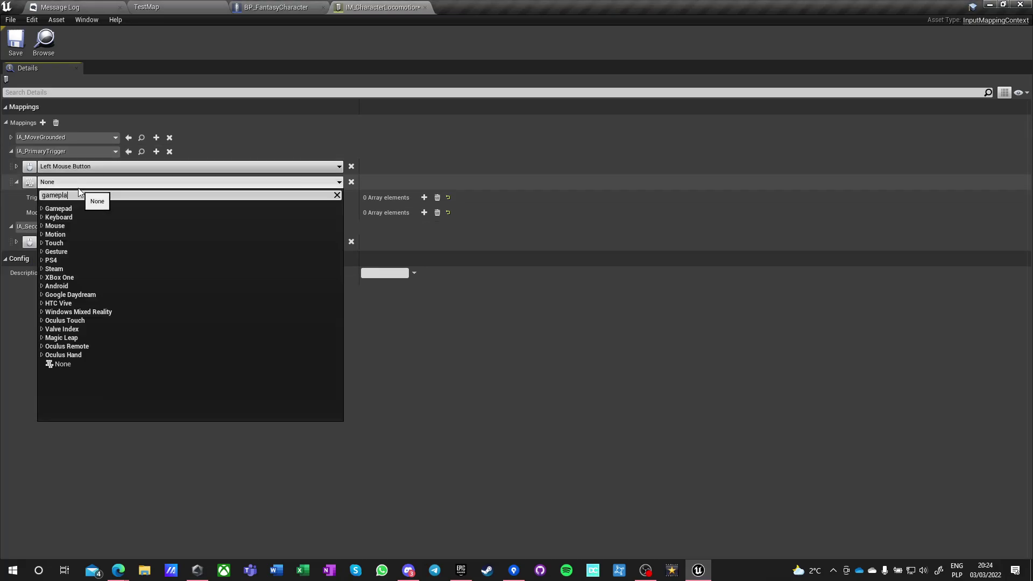
text(amepad )
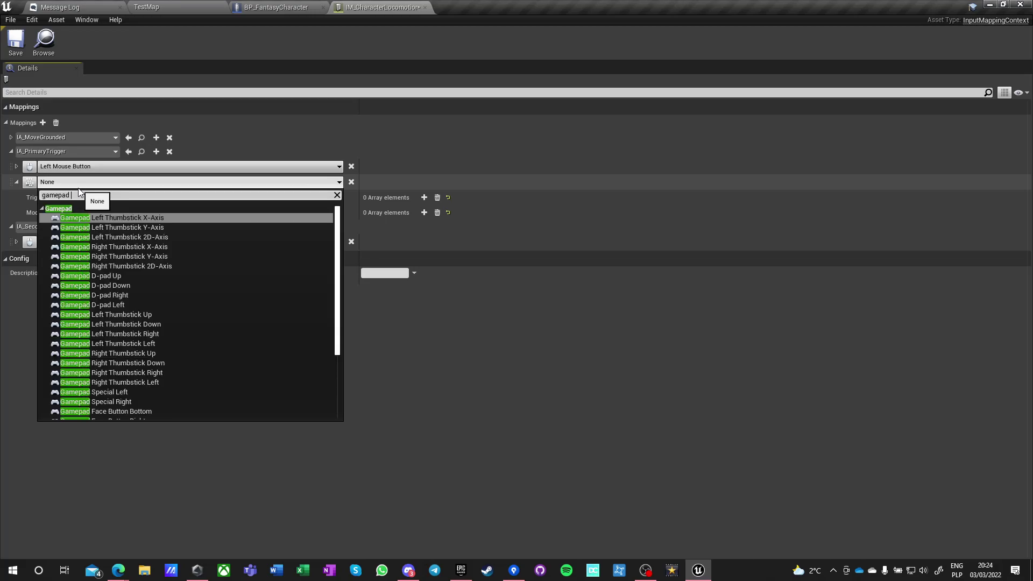
text(trigger)
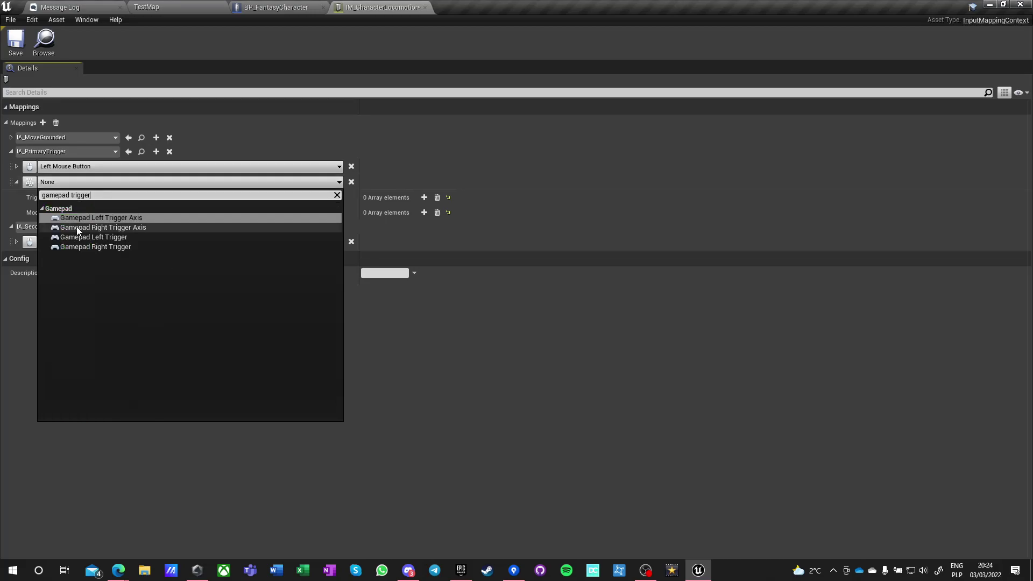
click(114, 247)
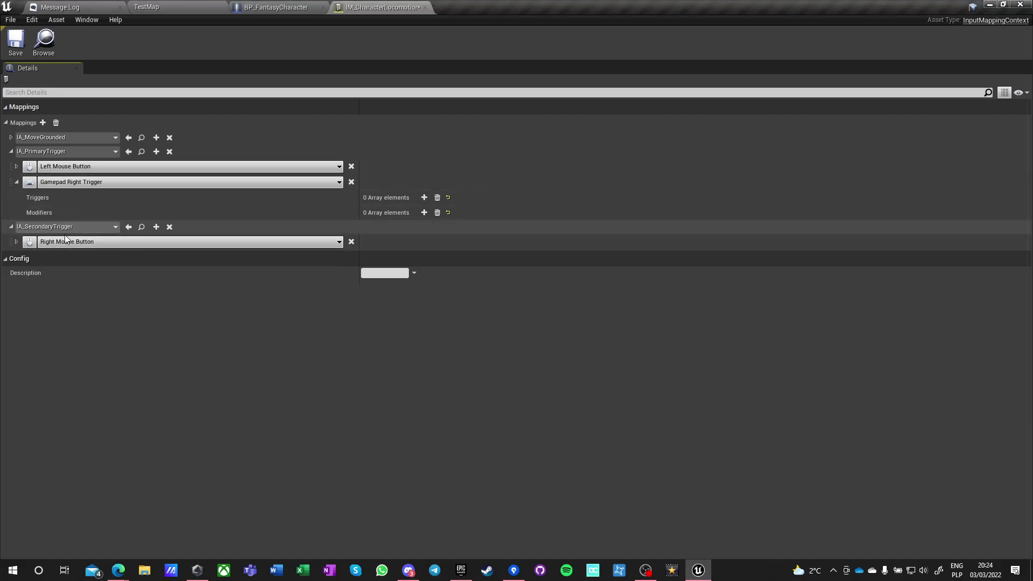
- Add Gamepad Left Trigger to IA_SecondaryTrigger and collapse all mapping rows
click(156, 227)
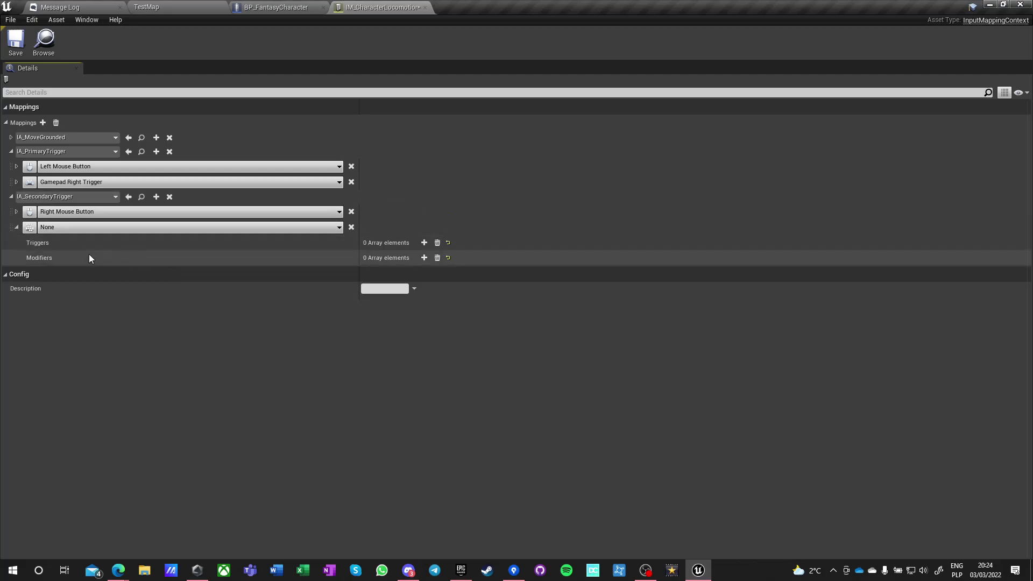
click(69, 228)
text(left trigge)
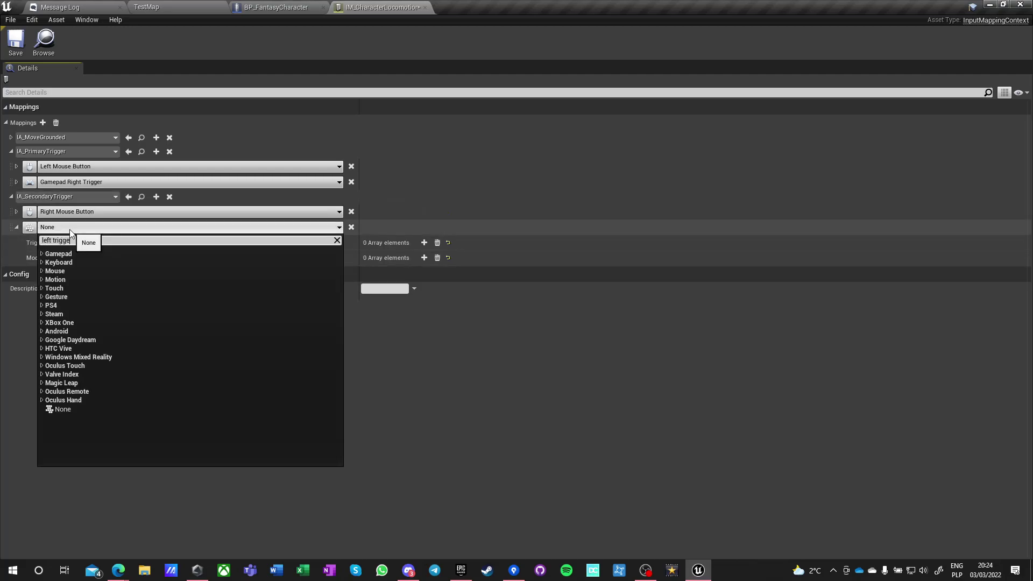
text(r)
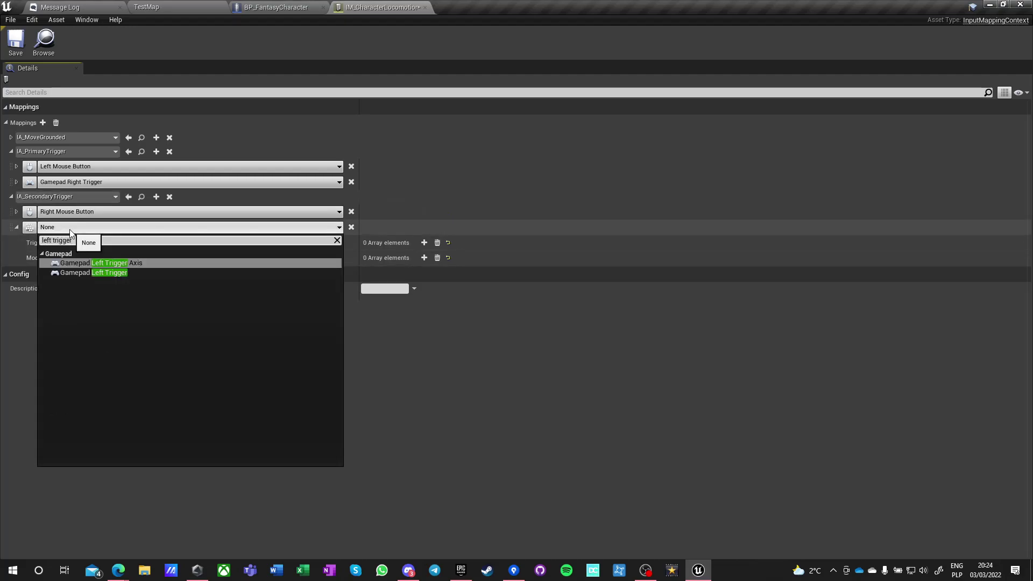
click(98, 274)
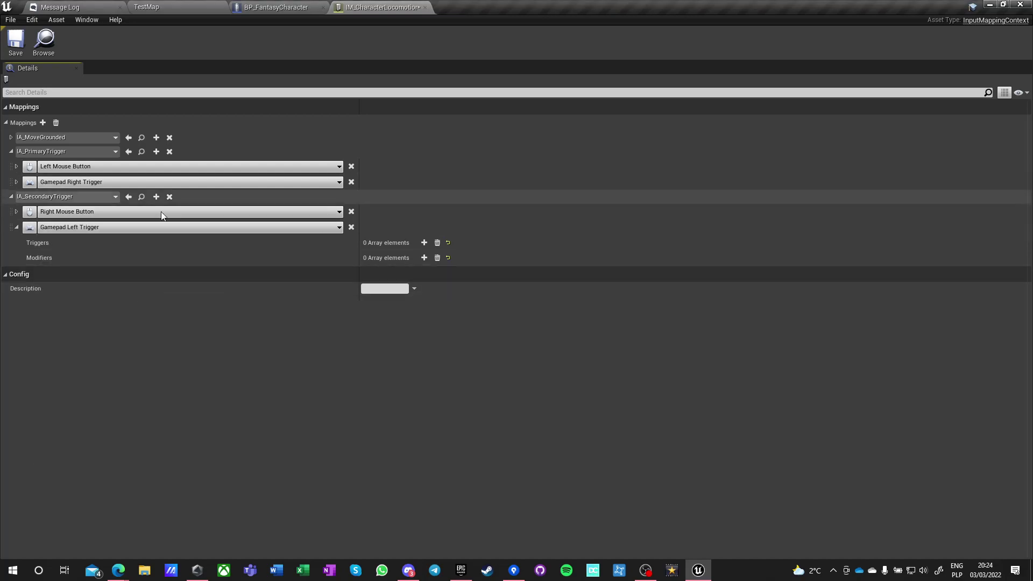
click(10, 138)
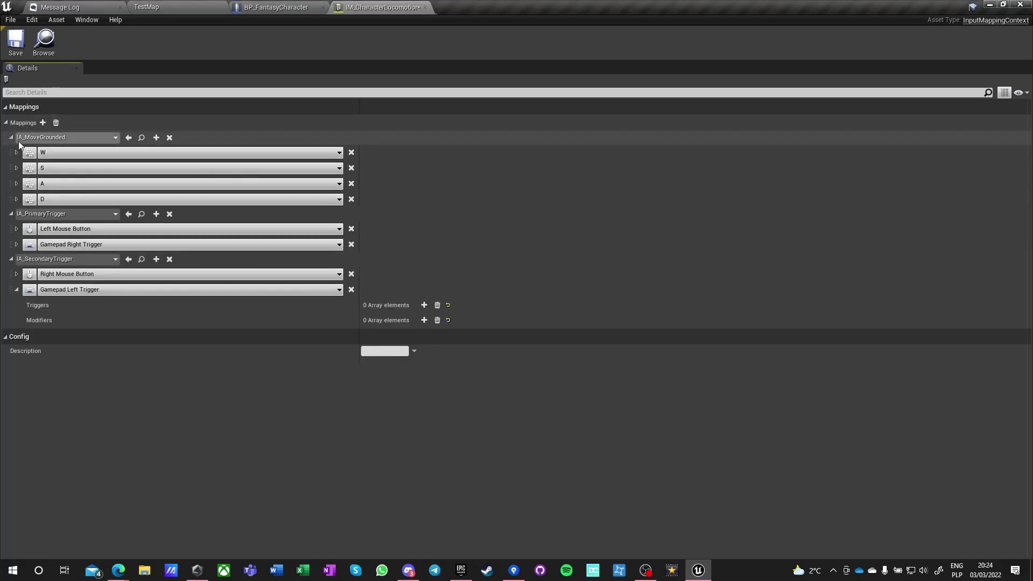
click(11, 138)
click(11, 151)
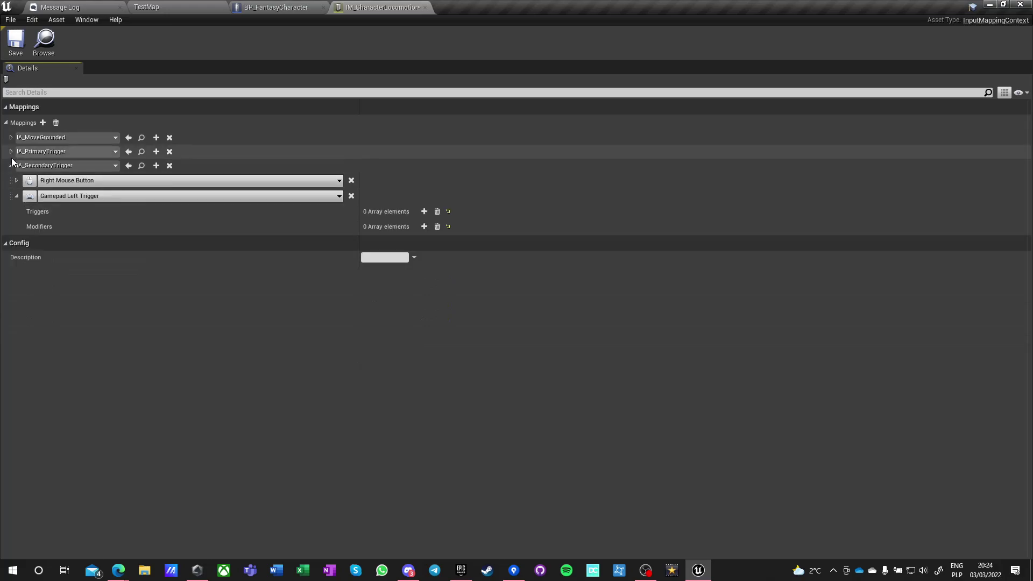
click(11, 165)
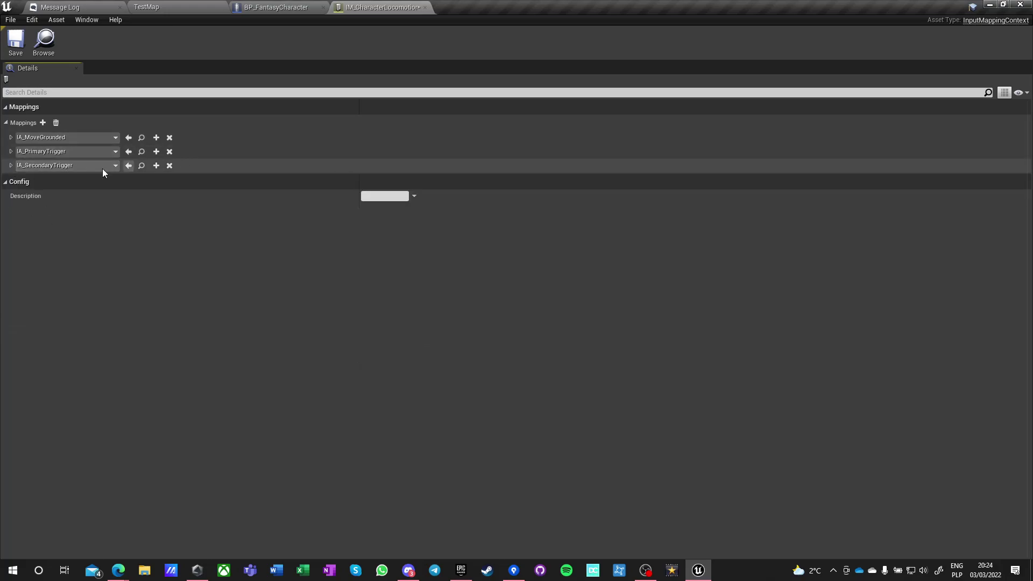
- Back in TestMap, create an Input Action named IA_Jump in the Inputs folder and open it
click(159, 7)
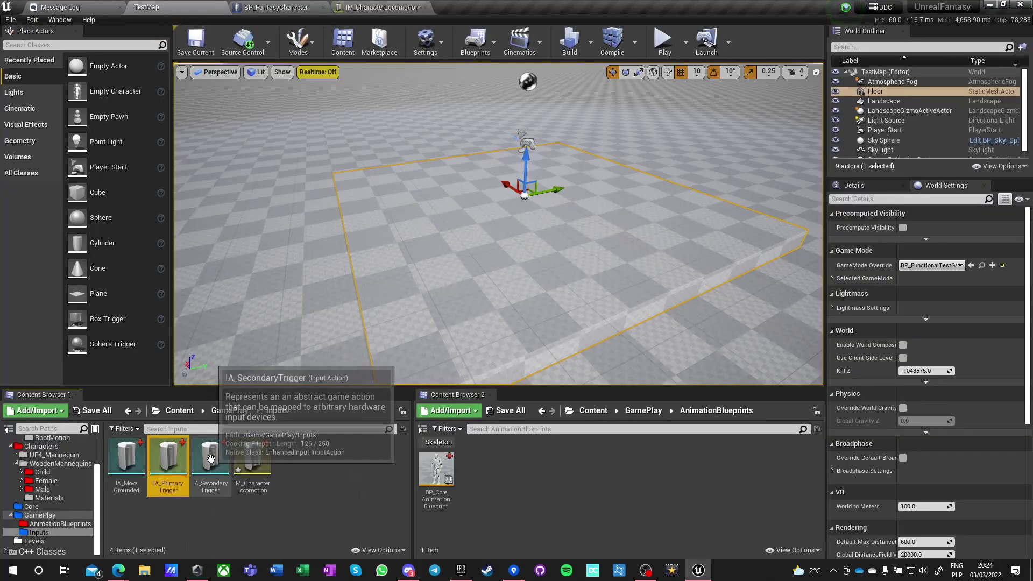
right_click(283, 452)
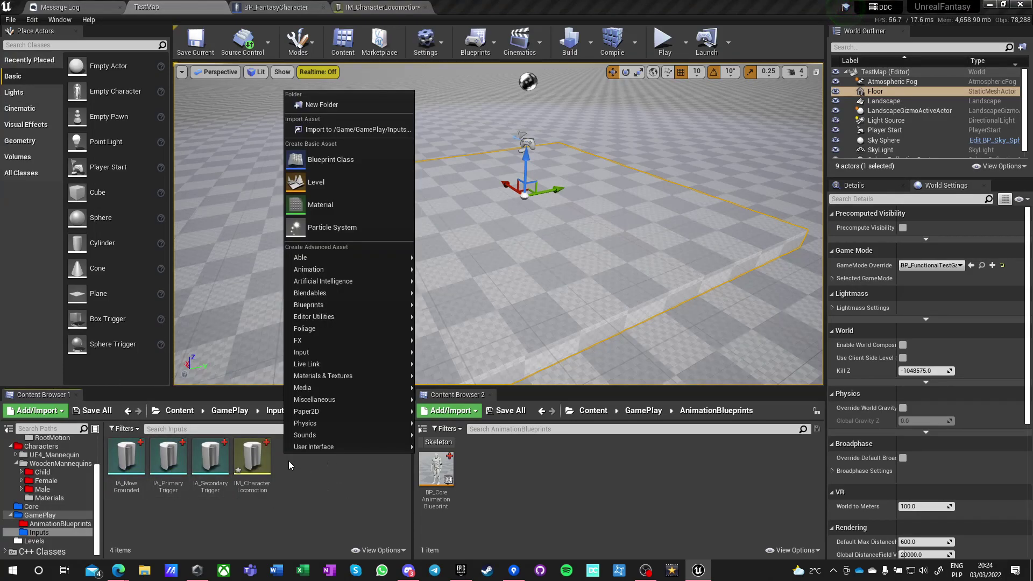
mouse_move(318, 353)
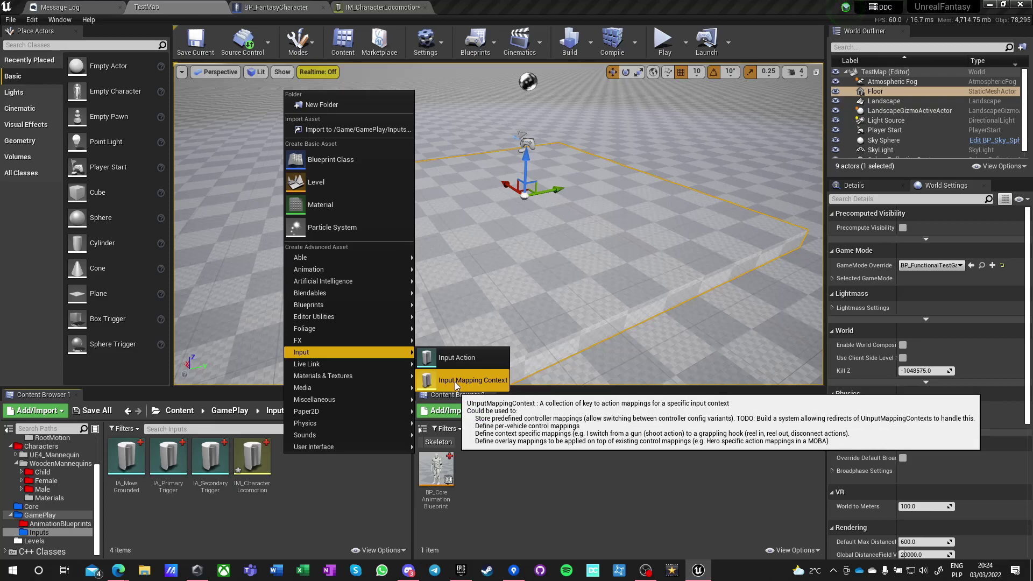
click(459, 358)
text(IA_Jump)
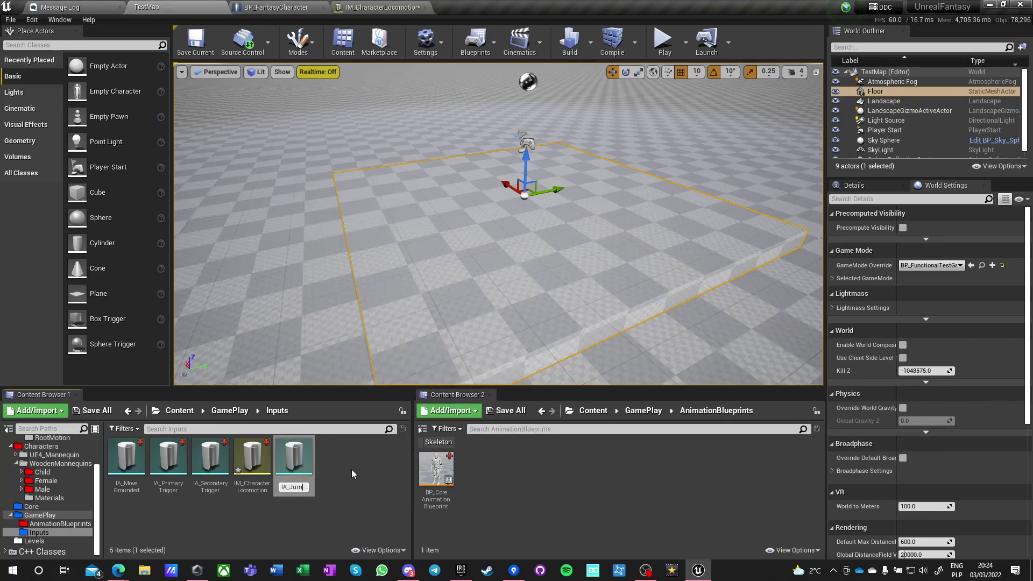
key(Return)
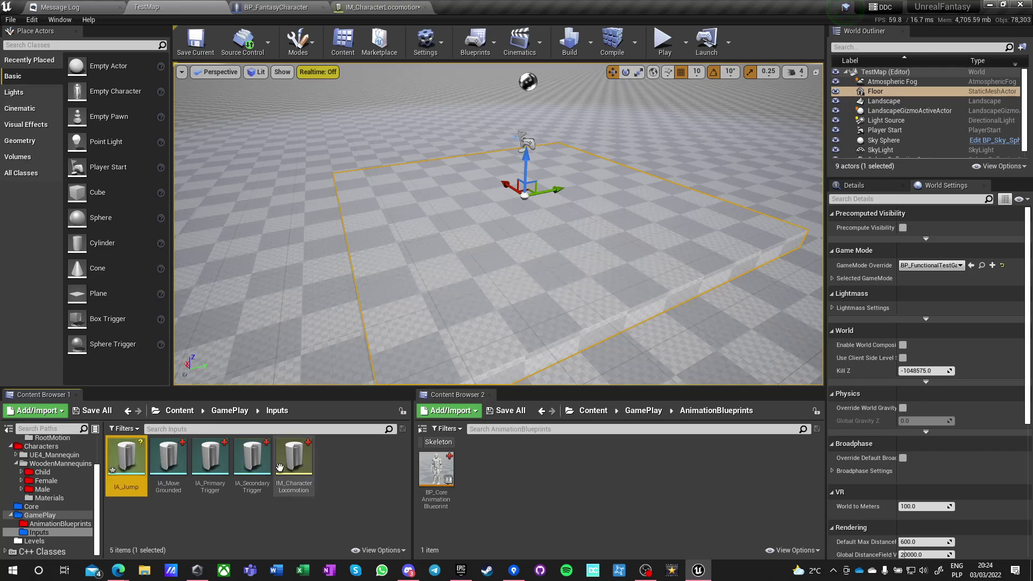
double_click(128, 466)
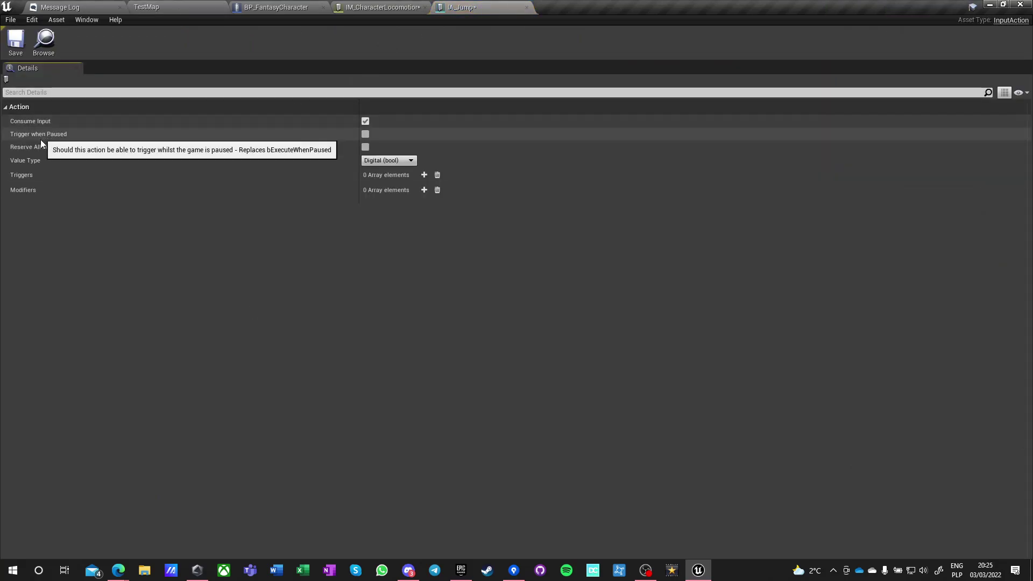
- Add one trigger set to Down to IA_Jump, save it, and close its editor
click(424, 175)
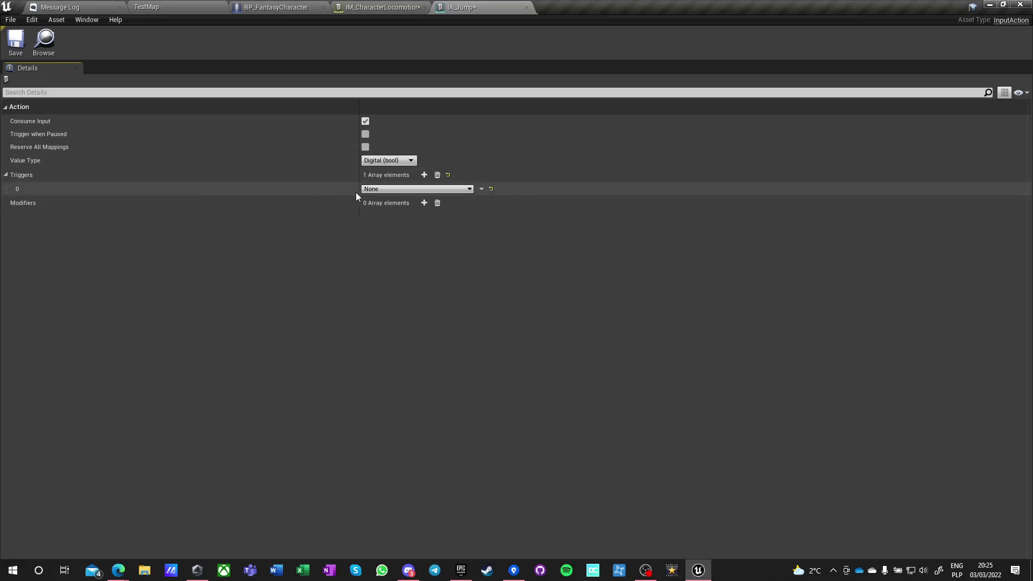
click(401, 189)
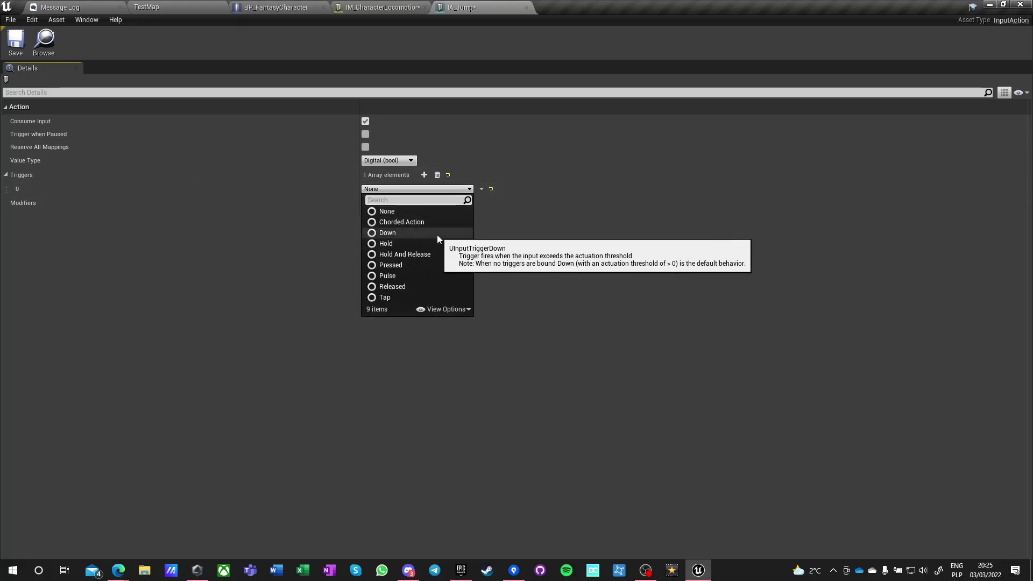
click(403, 233)
key(ctrl+s)
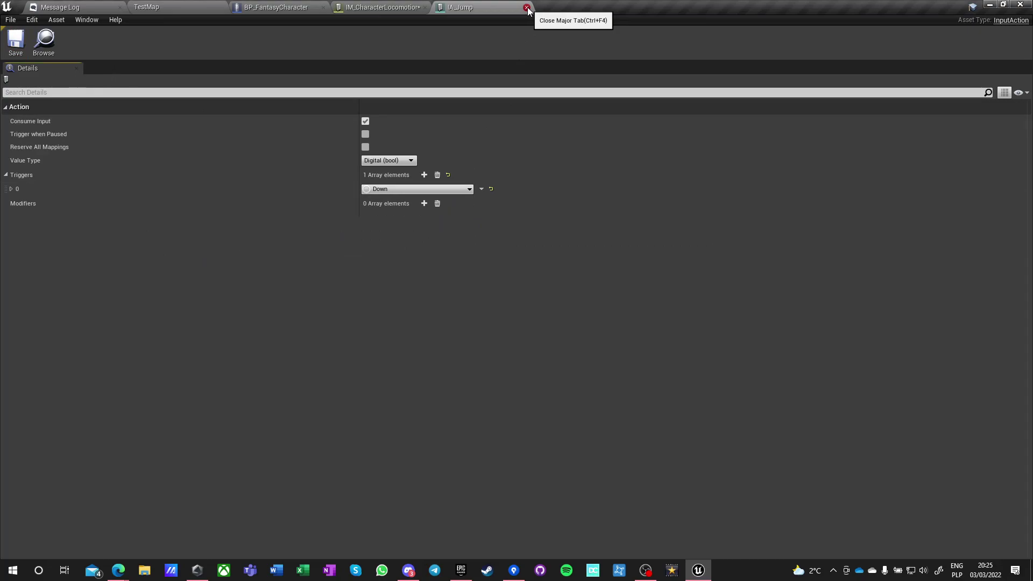
click(527, 8)
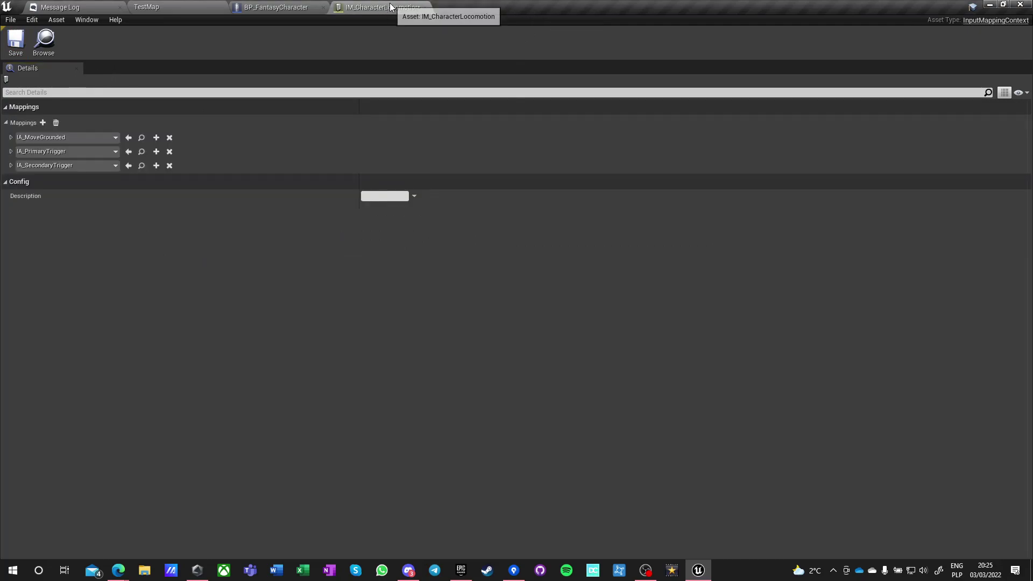
- Add a new IA_Jump mapping to the context and bind it to the Space Bar
click(43, 123)
click(41, 180)
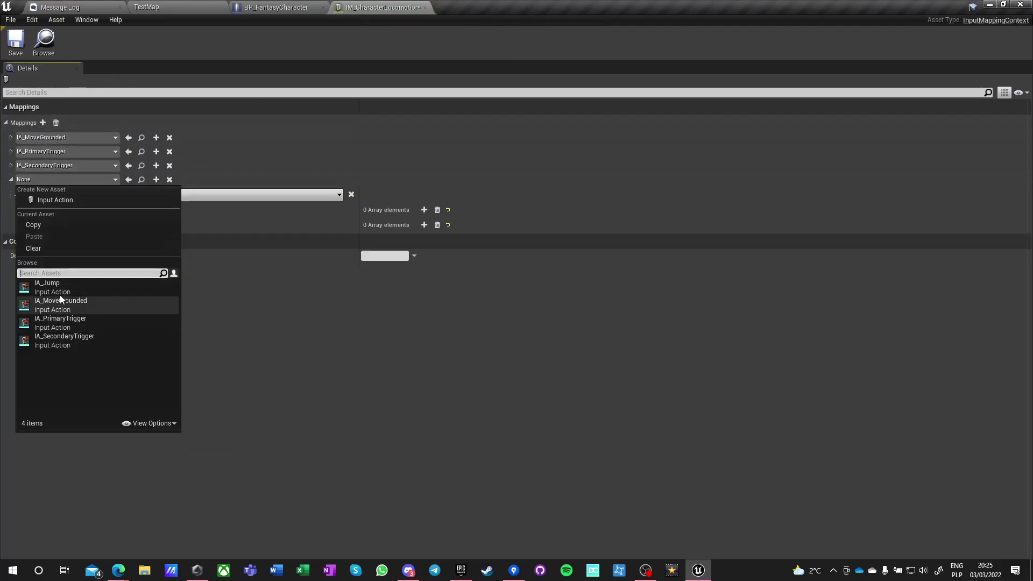
click(48, 286)
click(30, 194)
key(space)
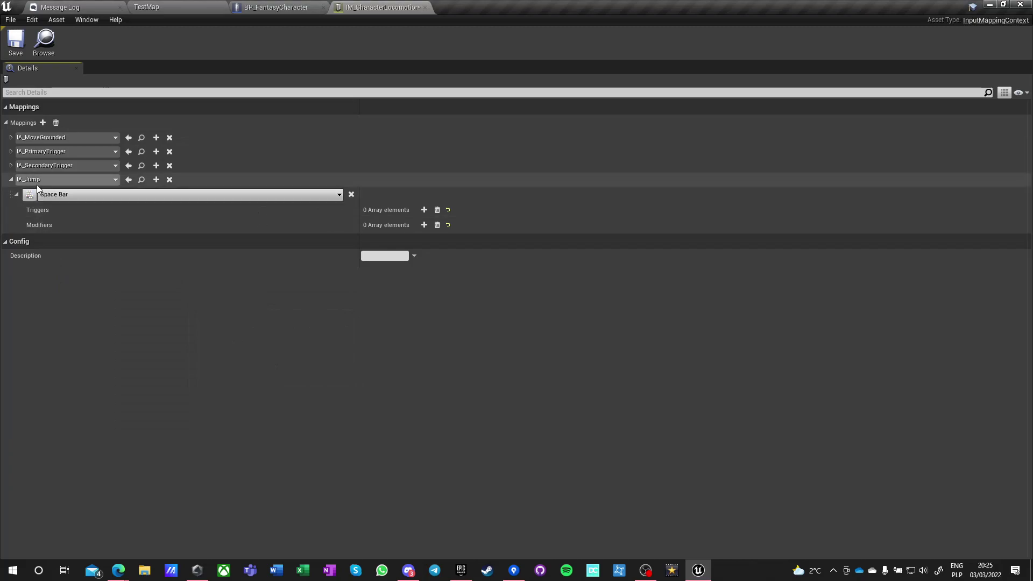
- Add a second IA_Jump key bound to Gamepad Face Button Bottom
click(155, 180)
click(74, 214)
text(gamepad)
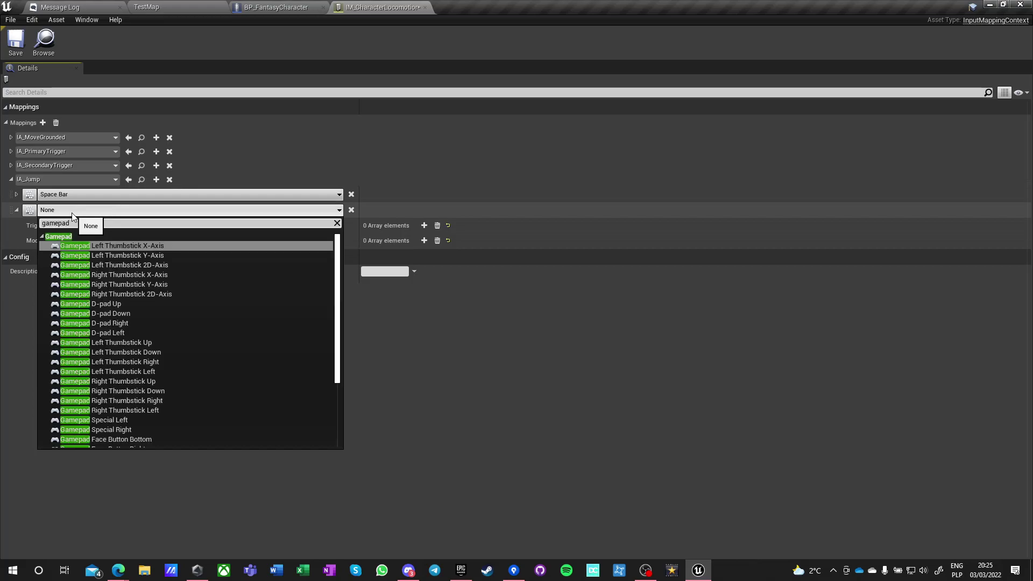
text( bottom)
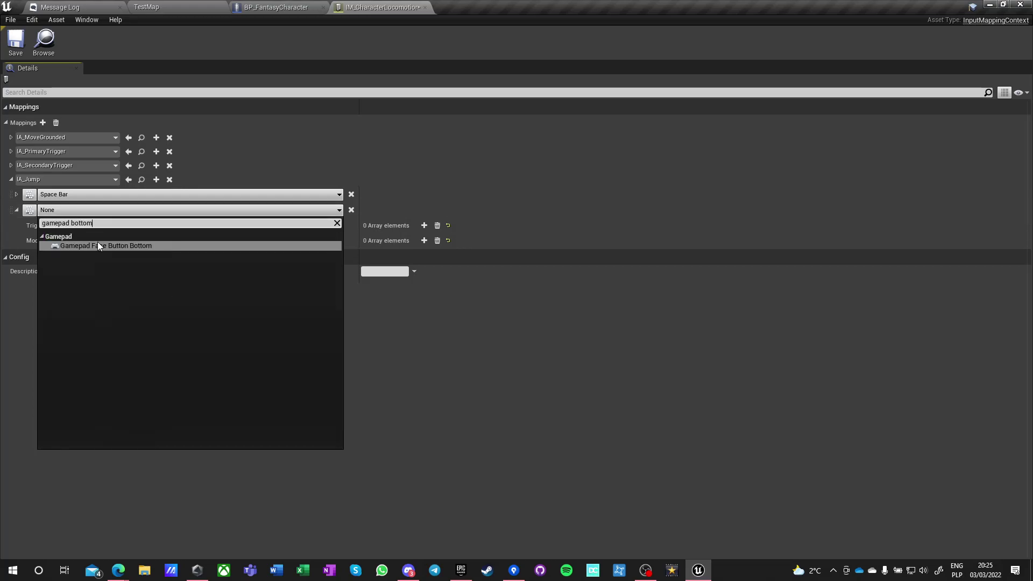
click(97, 245)
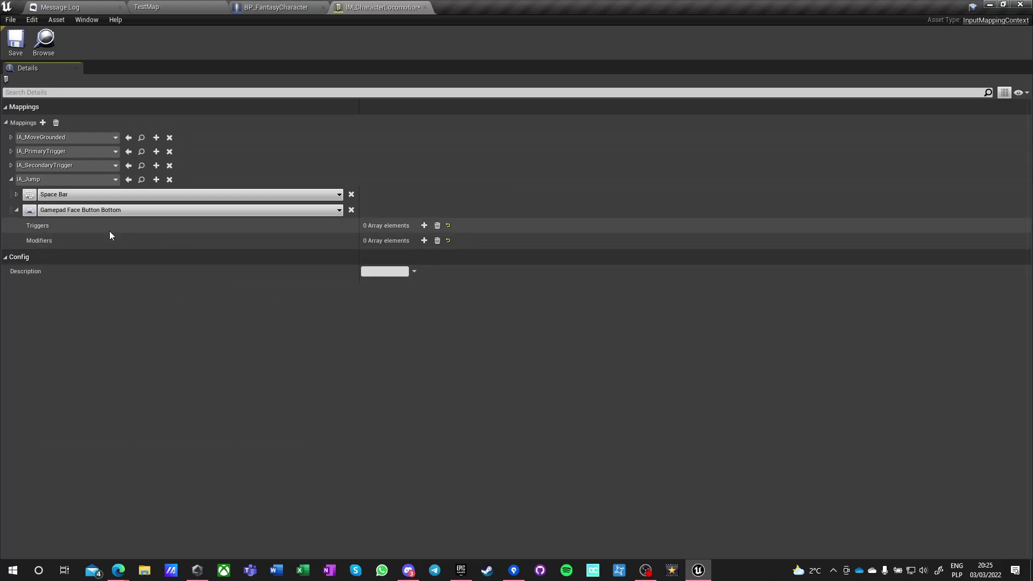
- Check IA_SecondaryTrigger's keys, save IM_CharacterLocomotion, and switch to BP_FantasyCharacter
click(11, 166)
click(11, 165)
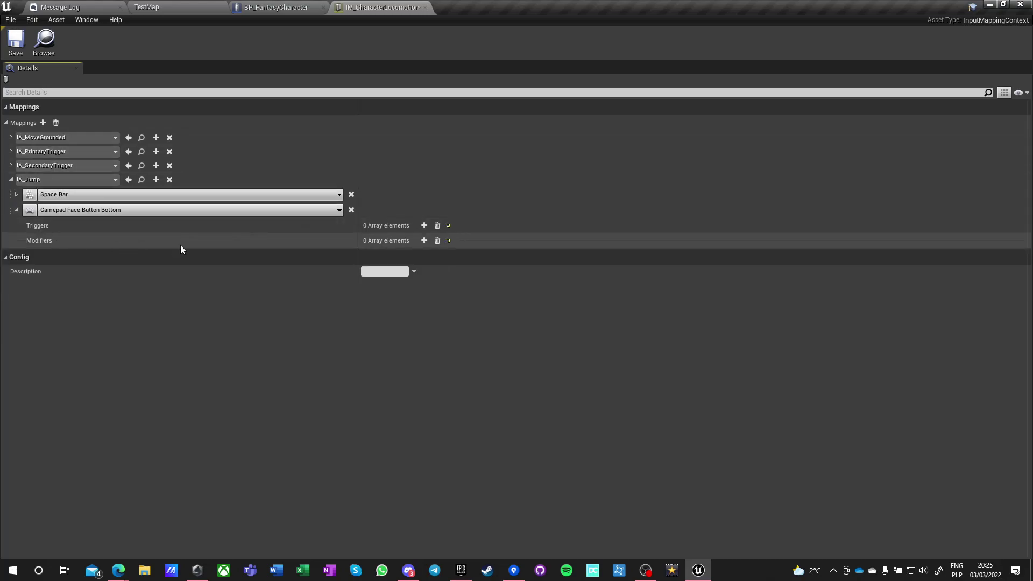
key(ctrl+s)
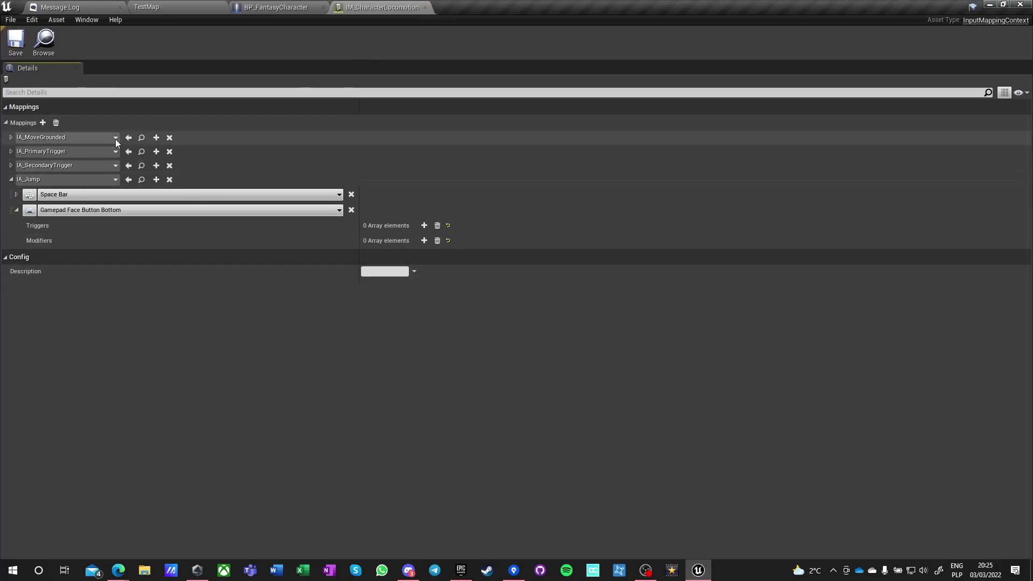
click(273, 8)
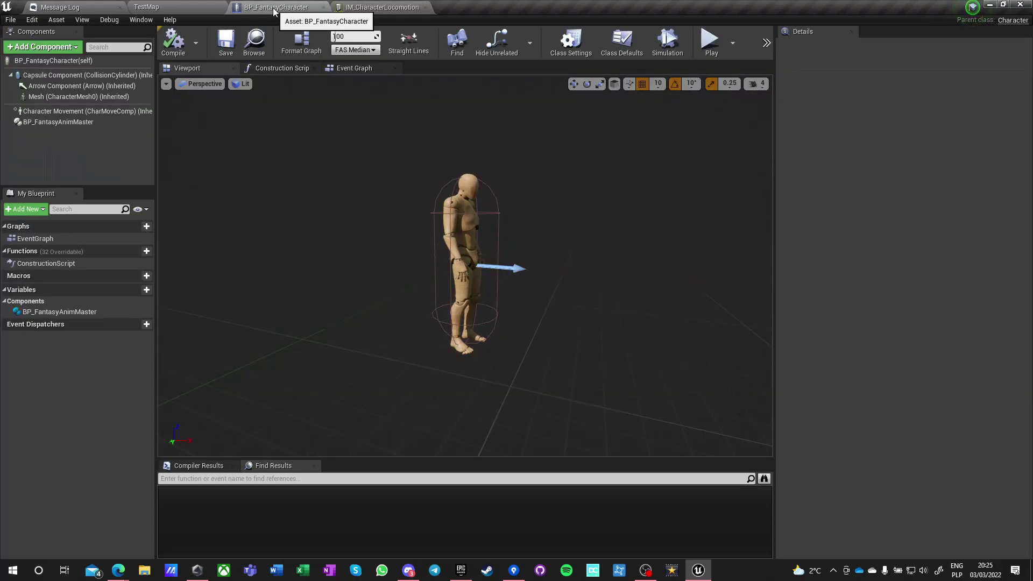
- Open BP_FantasyCharacter's event graph and check the BP_FantasyAnimMaster component
click(351, 68)
scroll(370, 236, down, 3)
right_drag(369, 247, 375, 238)
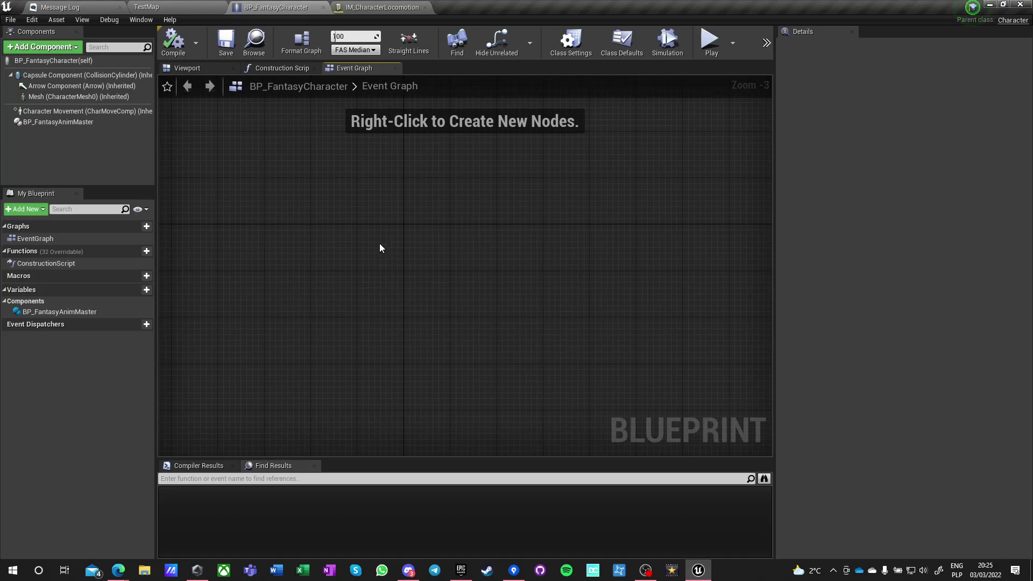
click(45, 122)
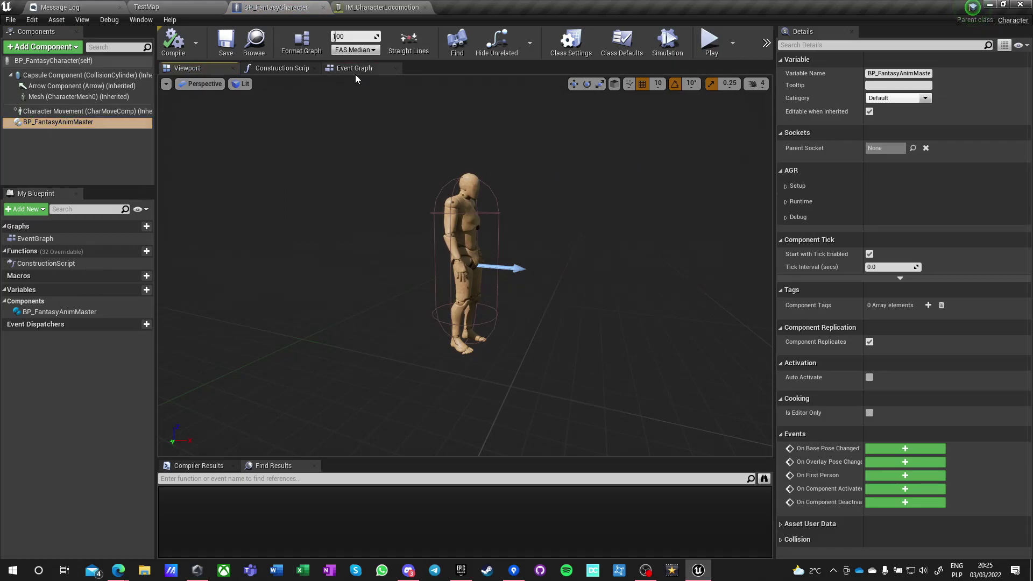
click(355, 72)
- Search 'beginplay' in the event graph and place an Event BeginPlay node
right_click(292, 196)
text(begin)
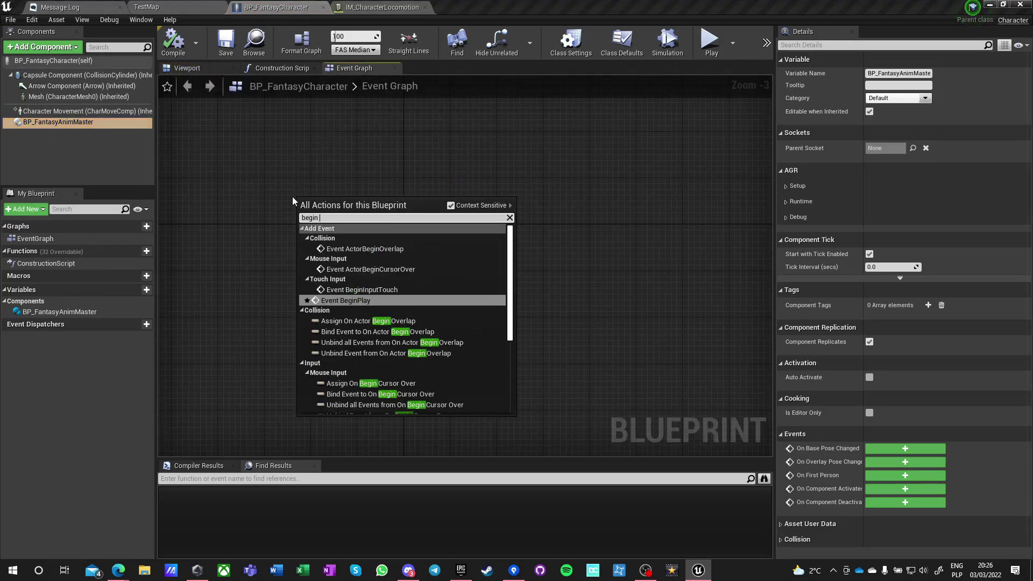
text(pla)
click(425, 182)
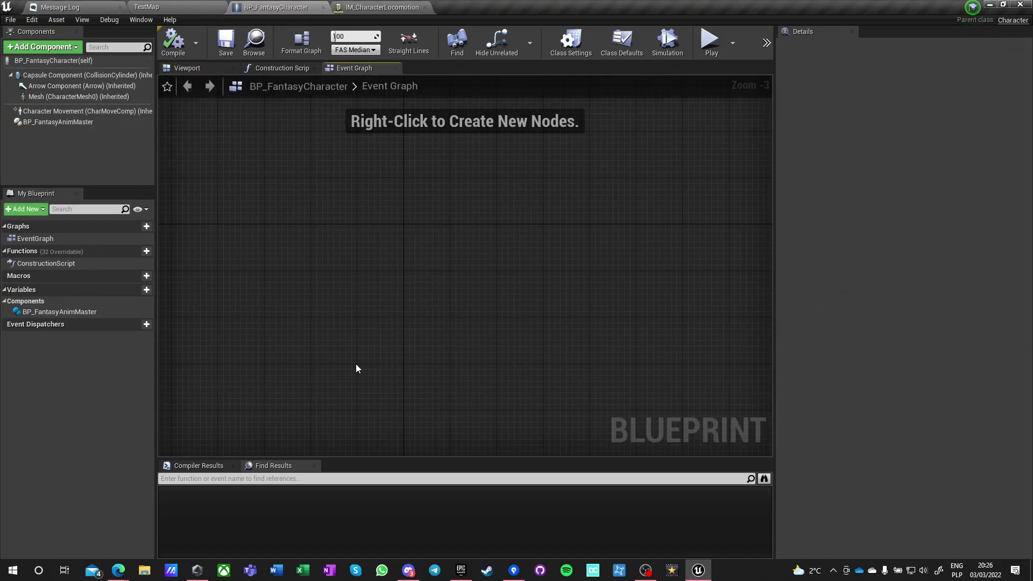
right_drag(300, 226, 297, 226)
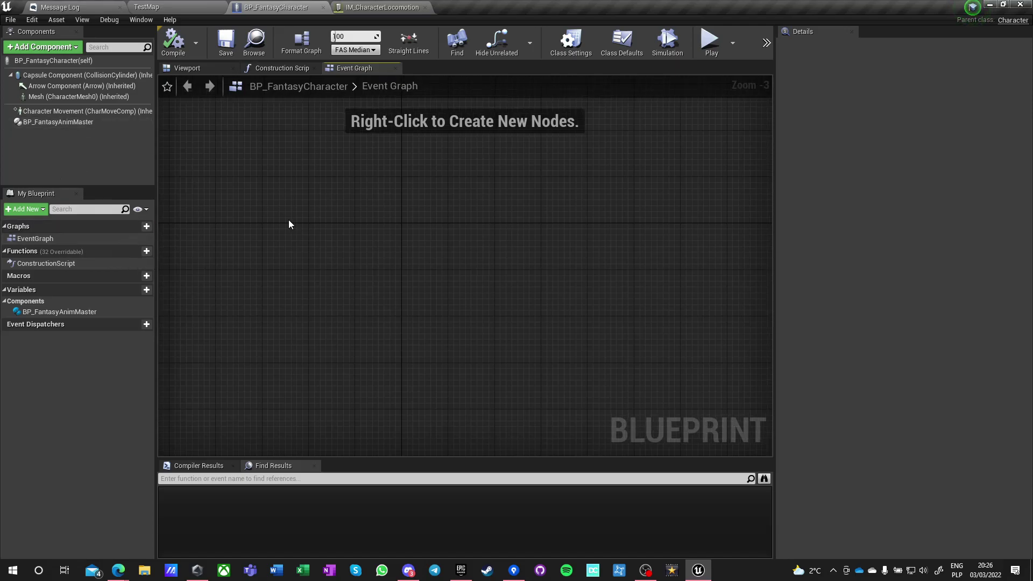
right_click(311, 226)
text(beginplay)
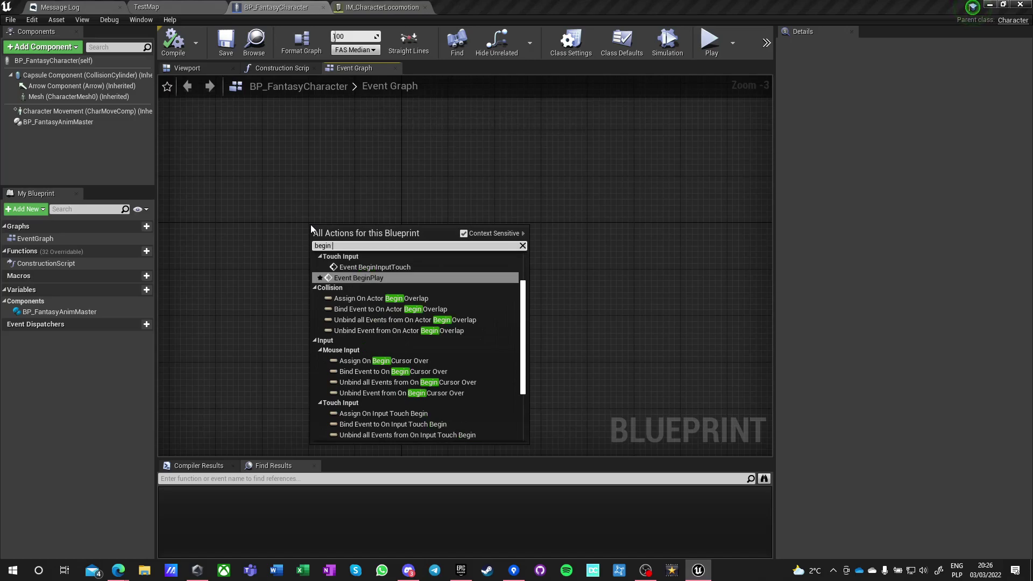
key(Return)
scroll(385, 268, up, 3)
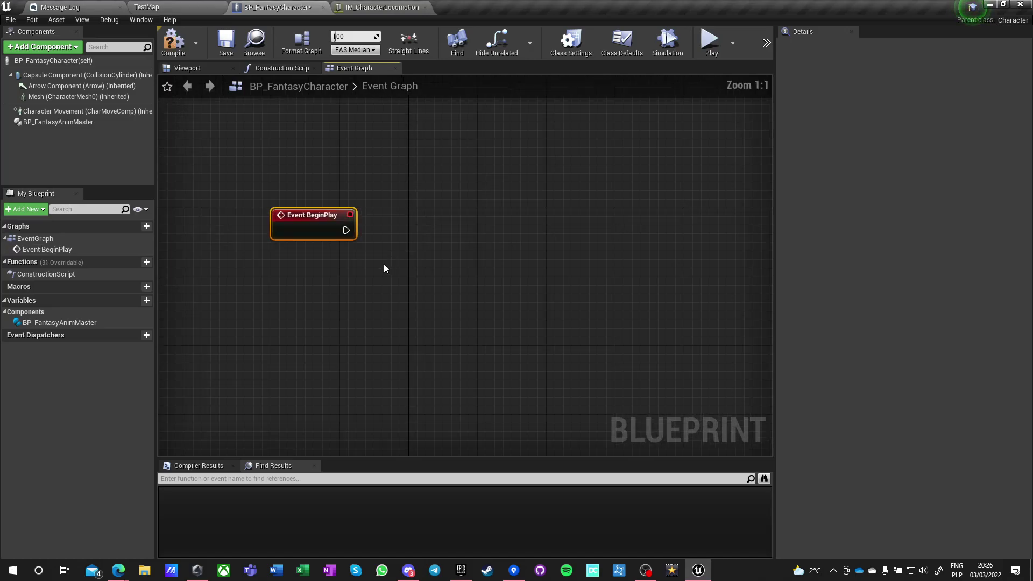
- Add a Get Controller node and search its output for 'input sub' and 'local' actions
right_click(318, 289)
text(get controlle)
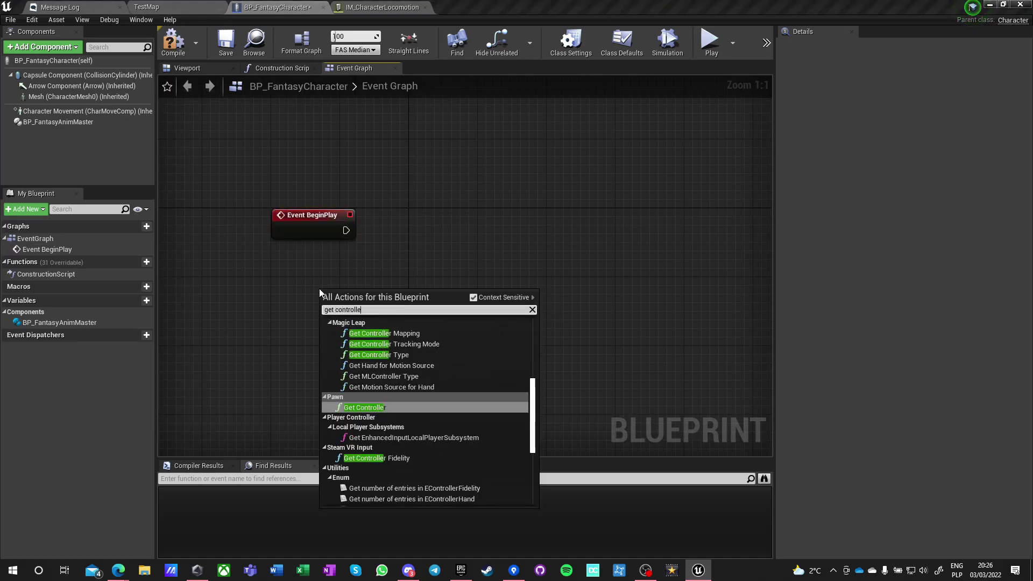
key(Return)
drag(435, 317, 509, 232)
text(inp)
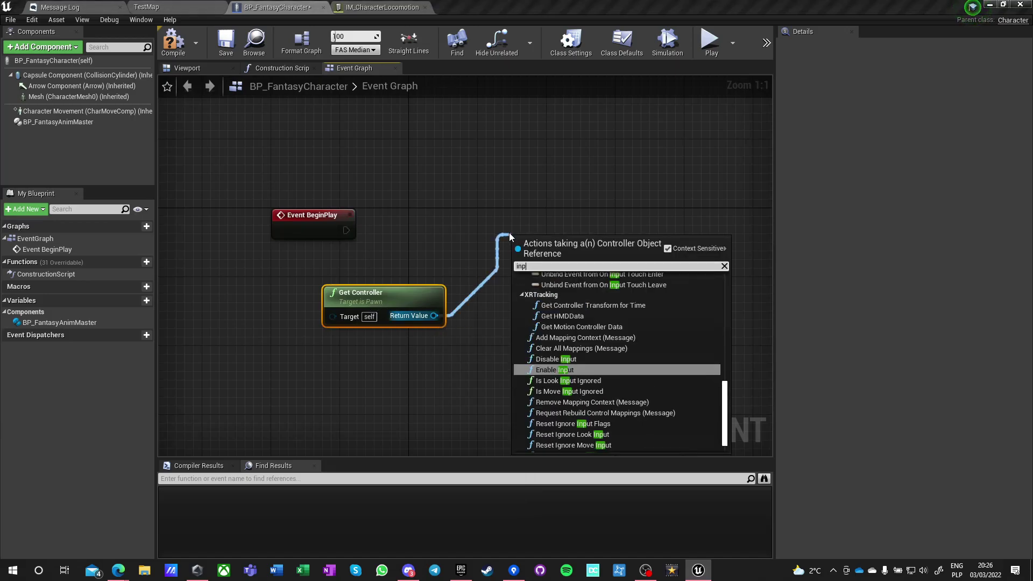
text(ut sub)
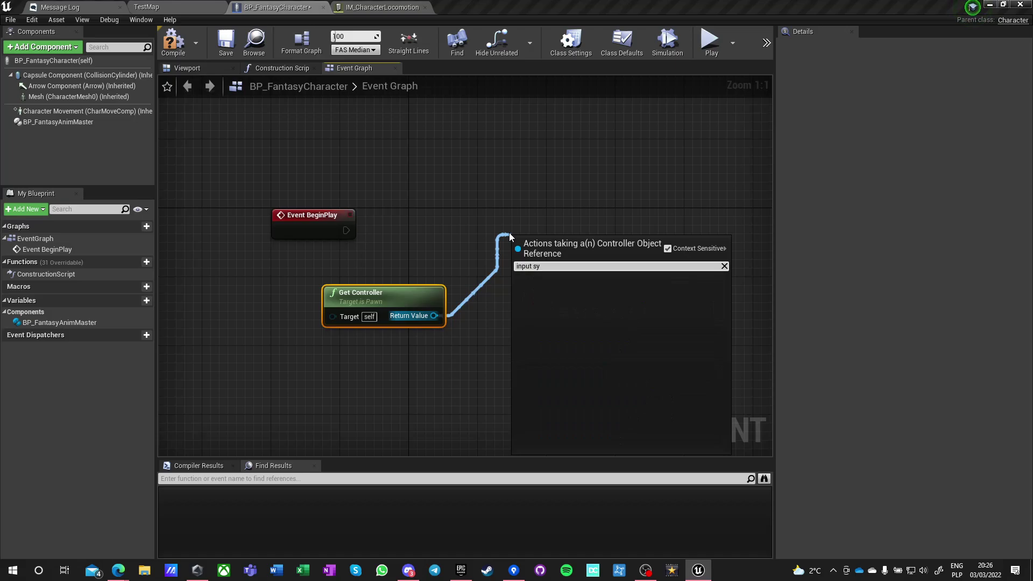
key(BackSpace)
key(BackSpace)
key(BackSpace)
key(BackSpace)
key(BackSpace)
key(BackSpace)
key(BackSpace)
key(BackSpace)
key(BackSpace)
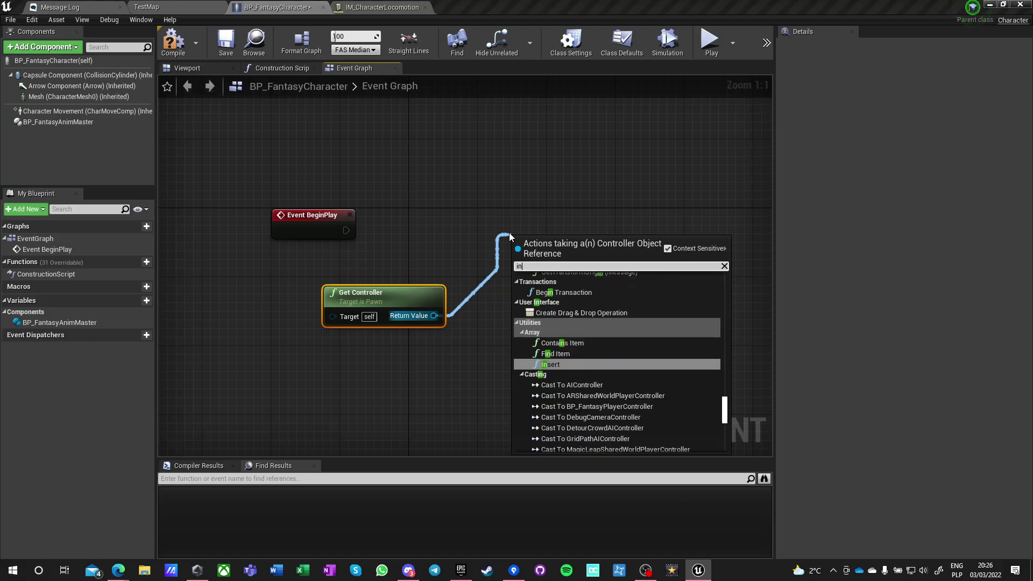
text(local)
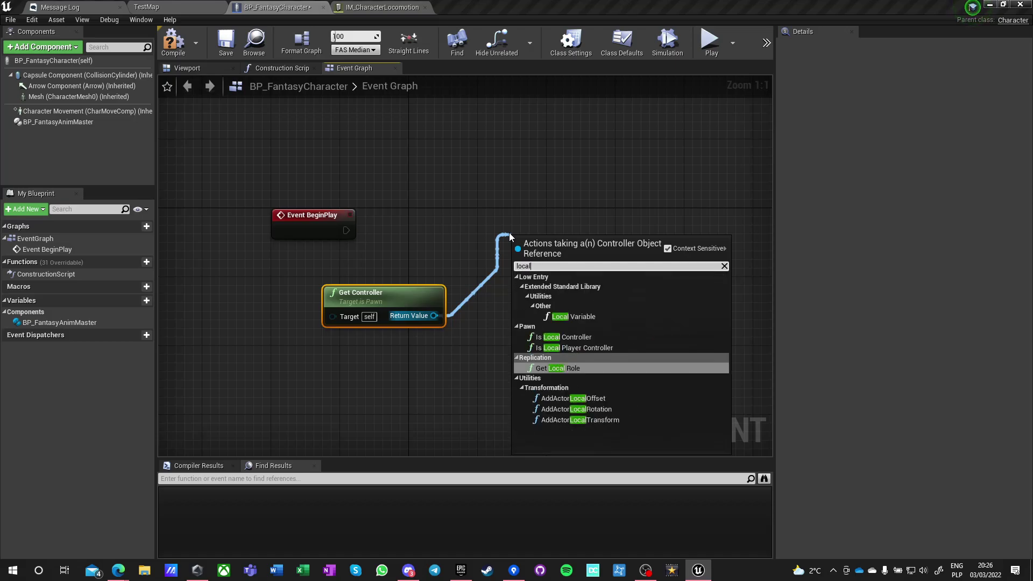
key(Up)
key(Up)
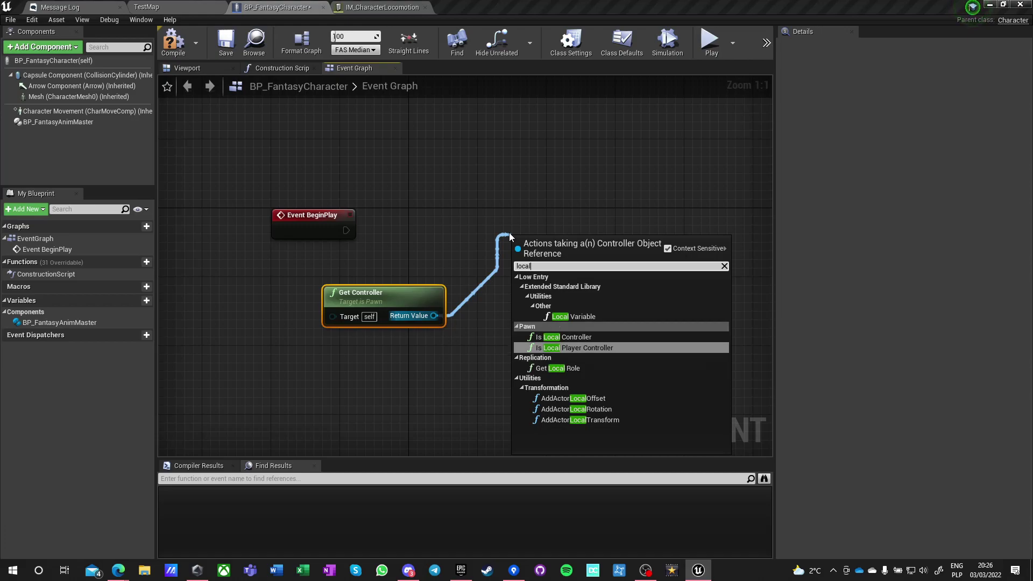
click(446, 399)
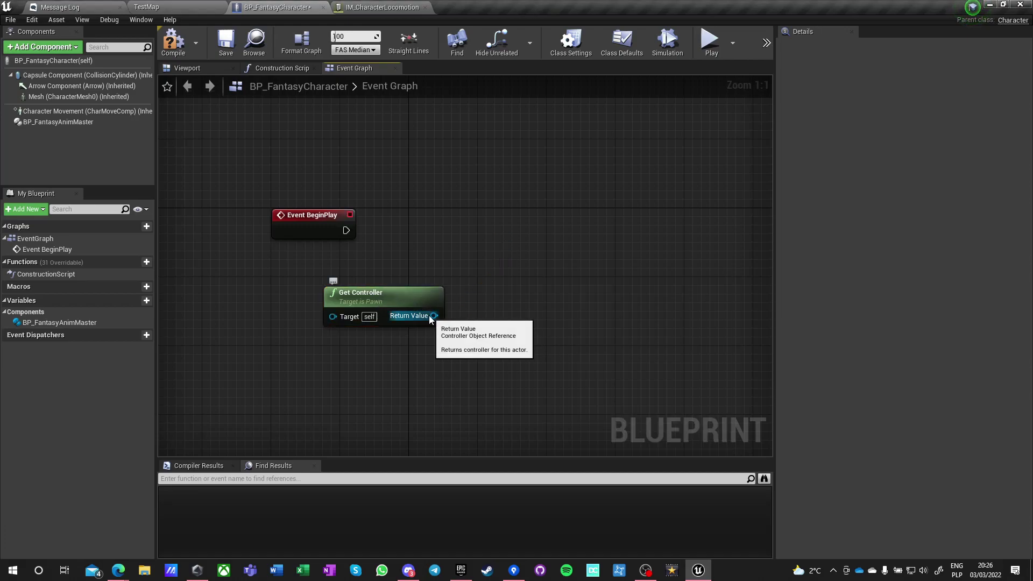
- Delete the Get Controller node, leaving Event BeginPlay, and return to TestMap
drag(429, 317, 482, 273)
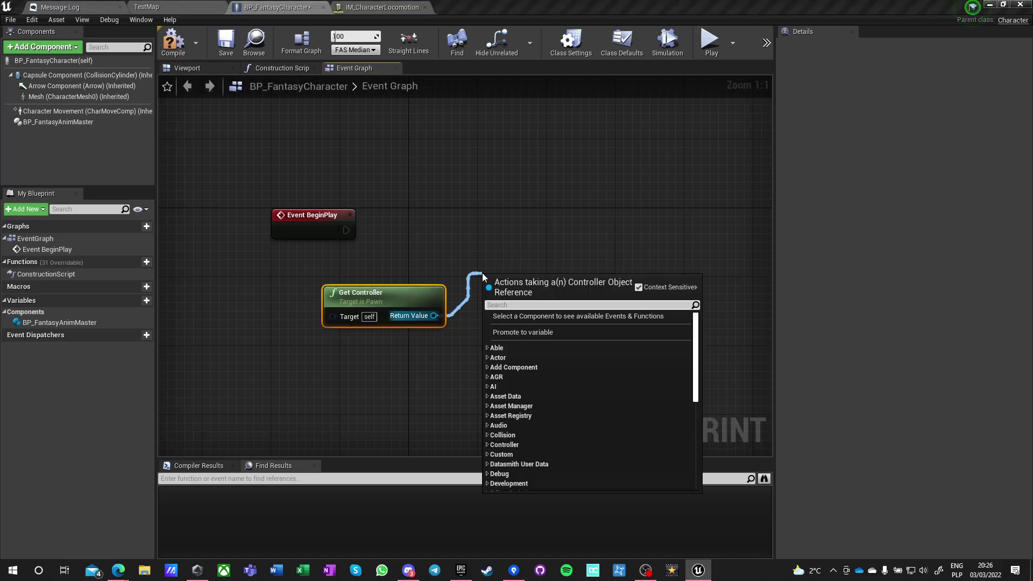
click(483, 273)
click(425, 304)
key(Delete)
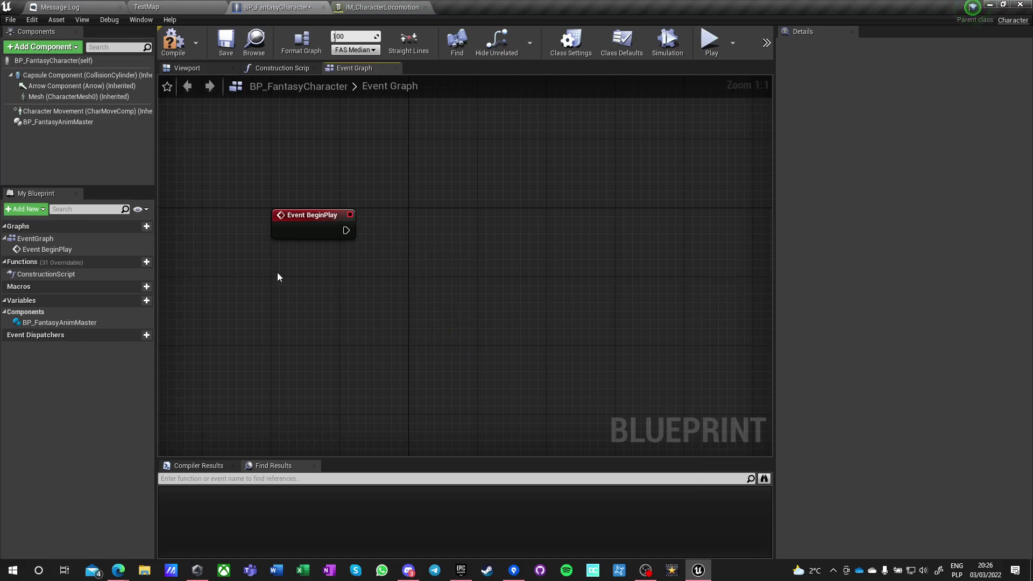
right_drag(277, 272, 291, 309)
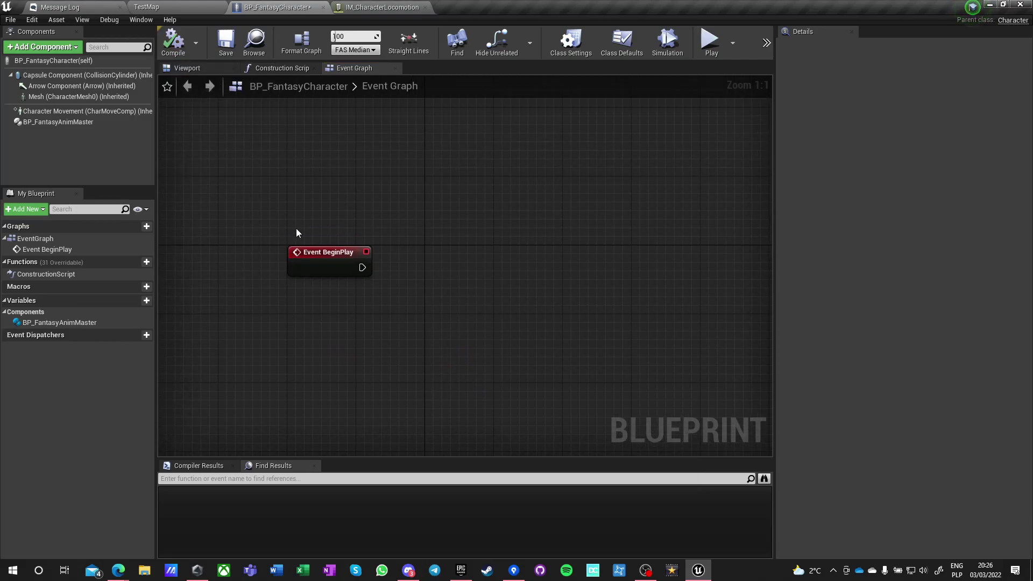
click(303, 253)
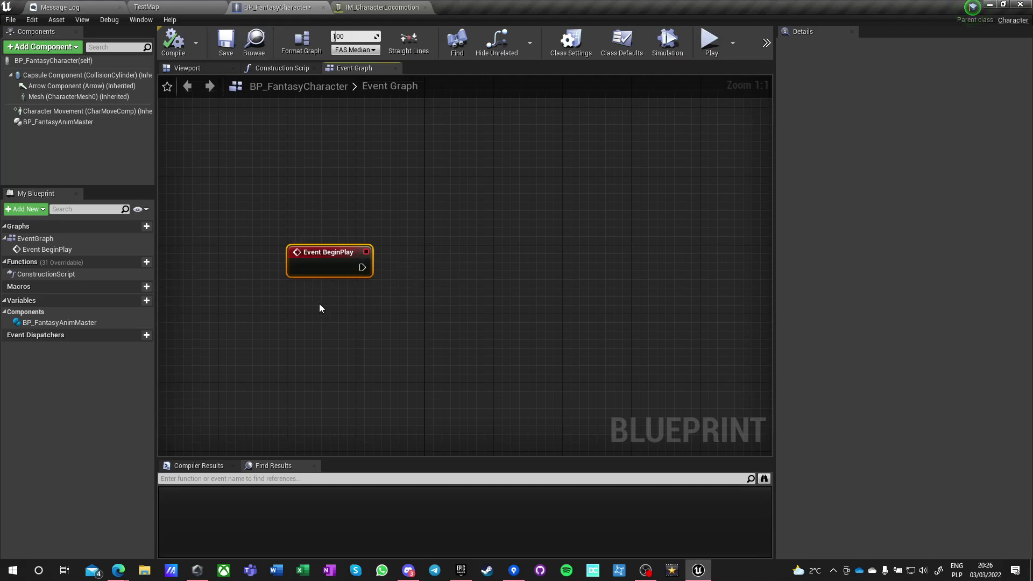
click(168, 9)
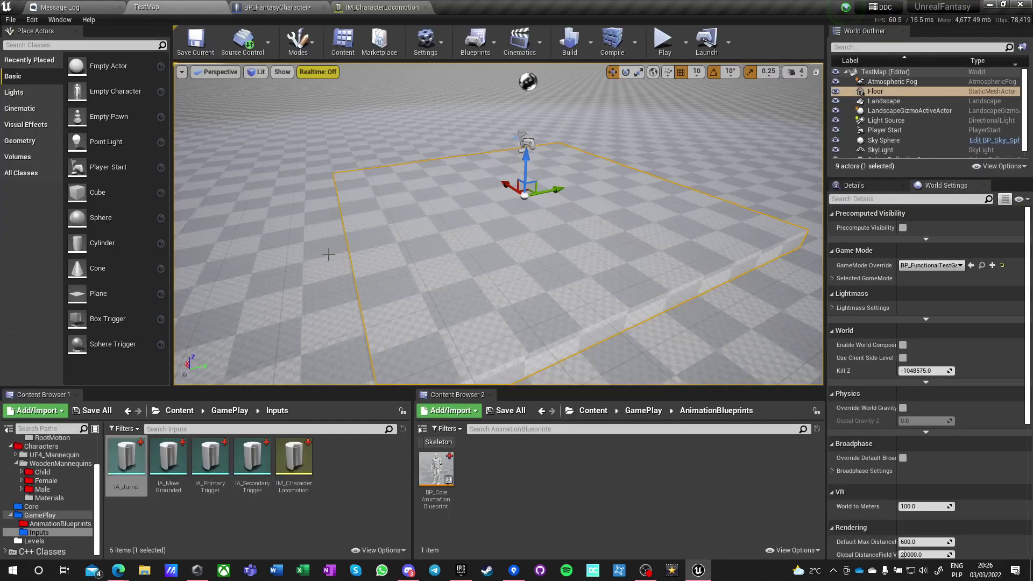
- Open BP_FantasyPlayerController from GamePlay in the full Blueprint editor and delete Event Tick
click(645, 412)
double_click(596, 485)
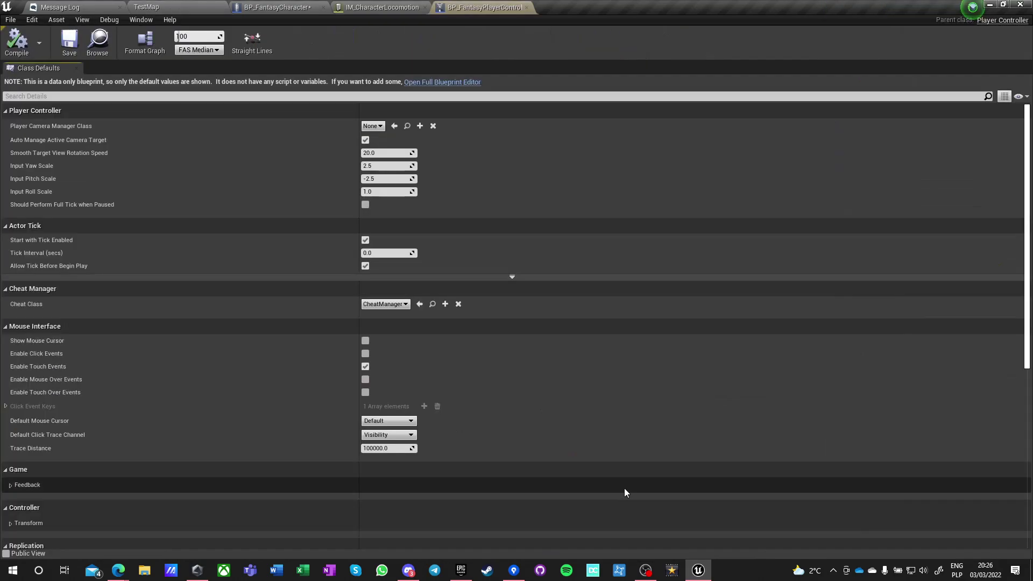
click(428, 83)
right_drag(435, 256, 278, 255)
drag(296, 289, 431, 397)
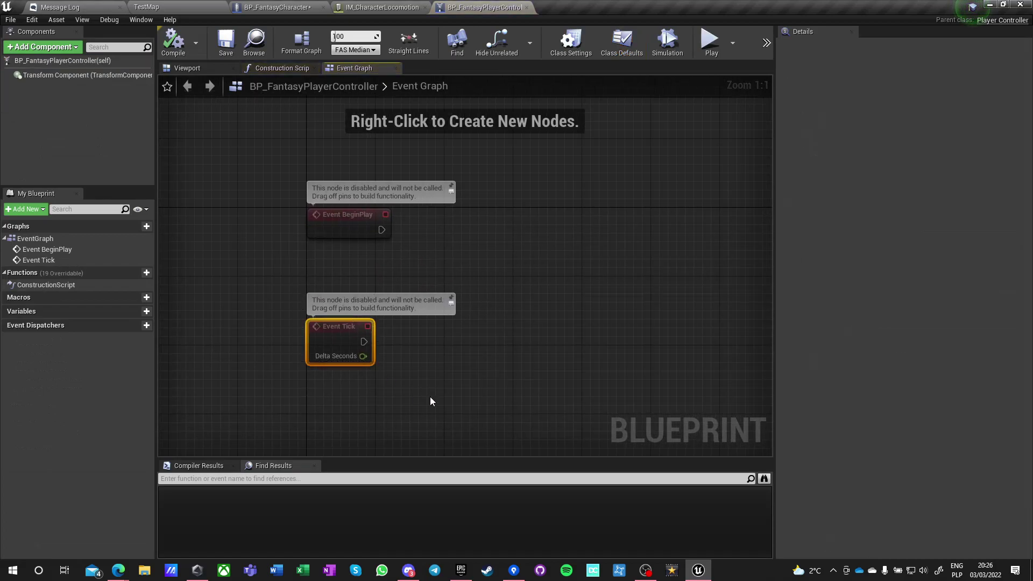
key(Delete)
- Place a Get Enhanced Input Local Player Subsystem node in the controller's event graph
right_click(337, 287)
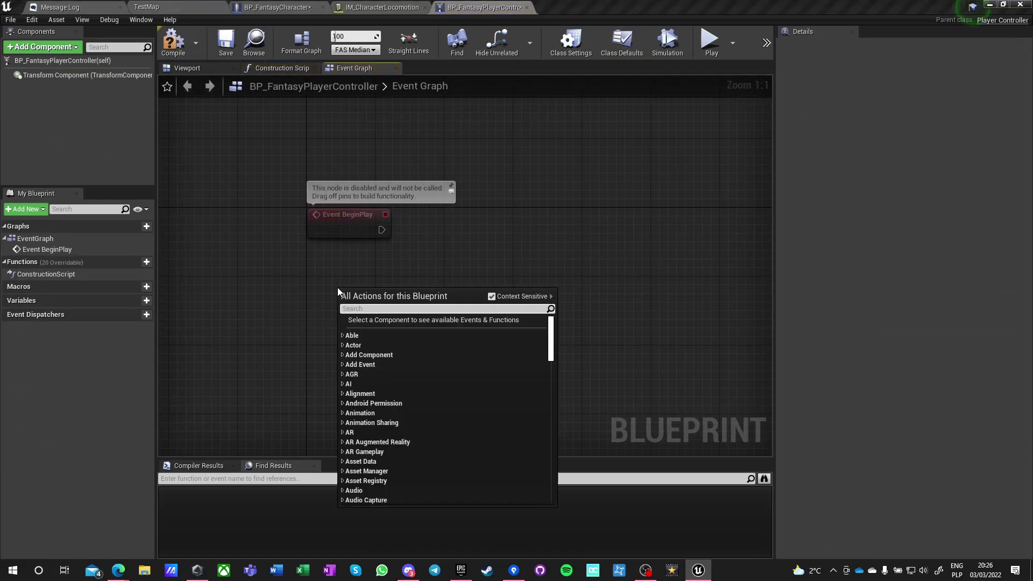
text(local )
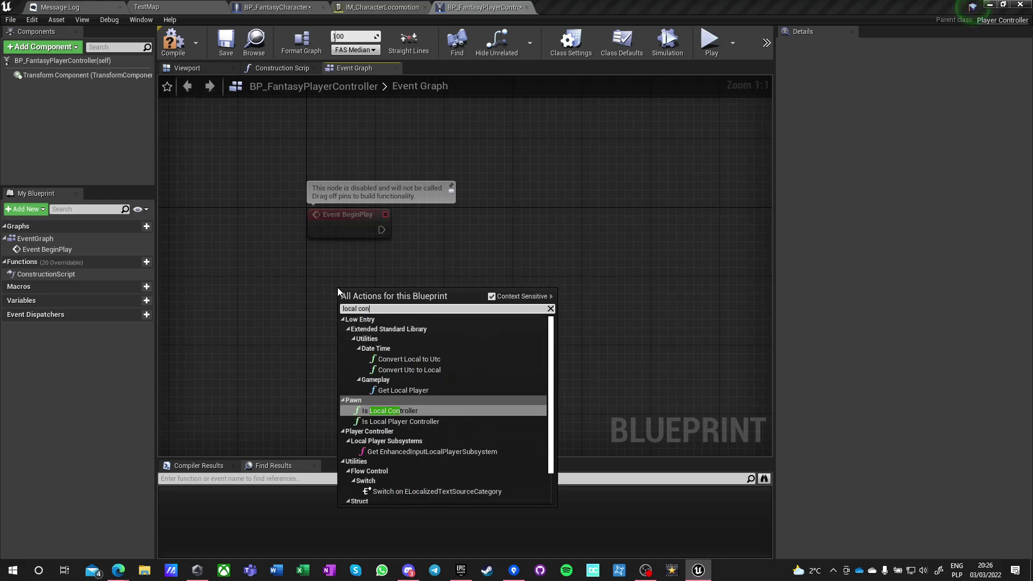
text(contr)
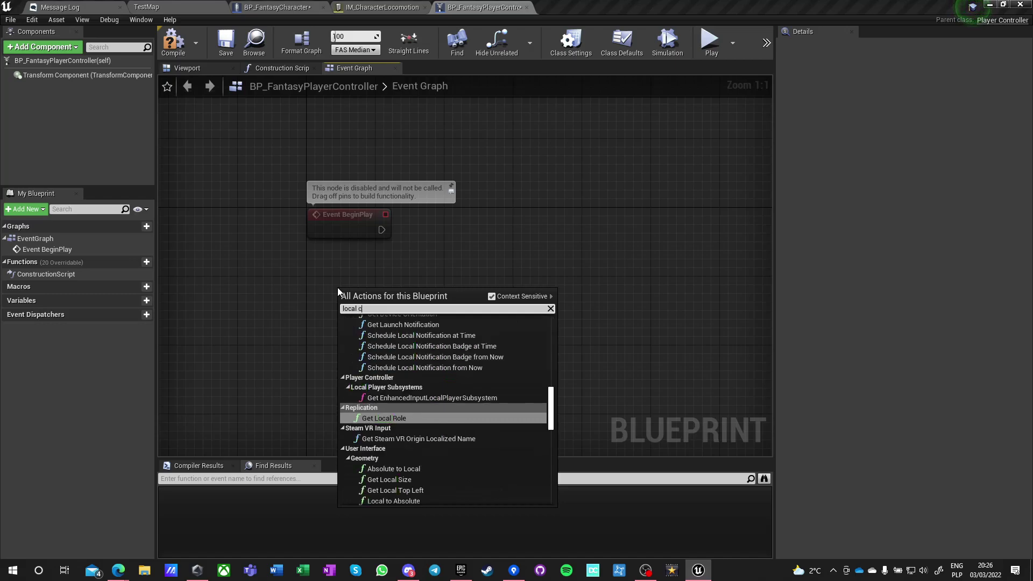
key(BackSpace)
key(BackSpace)
key(BackSpace)
key(BackSpace)
key(BackSpace)
text(input)
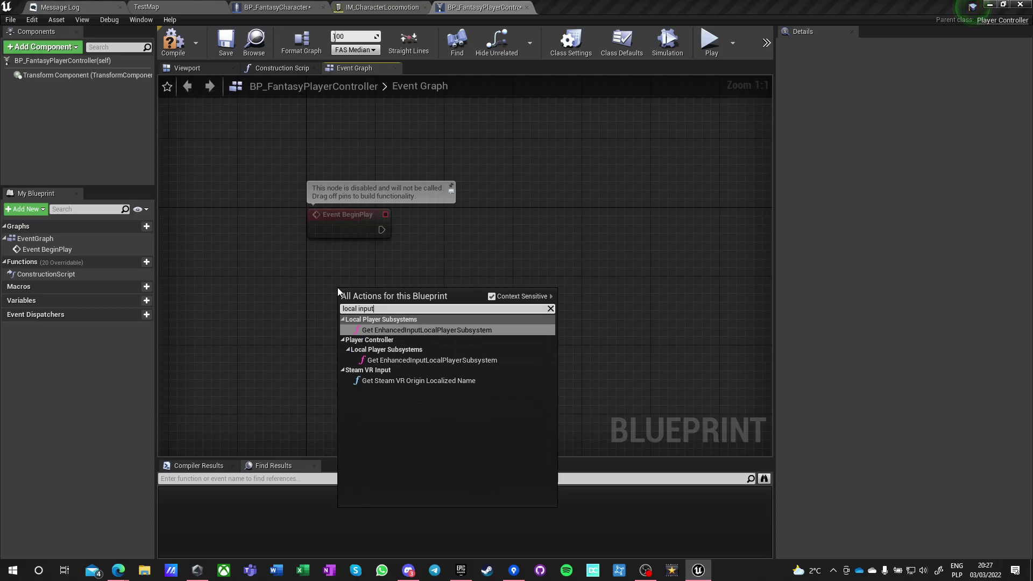
key(Return)
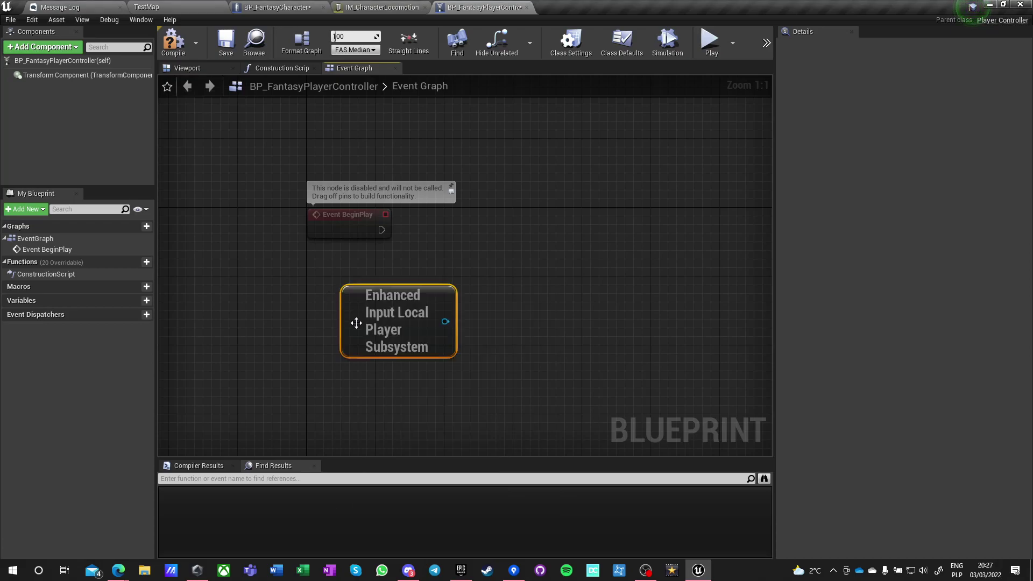
- List the subsystem output's actions, searching 'register' then 'map' to find Add Mapping Context
drag(412, 287, 492, 217)
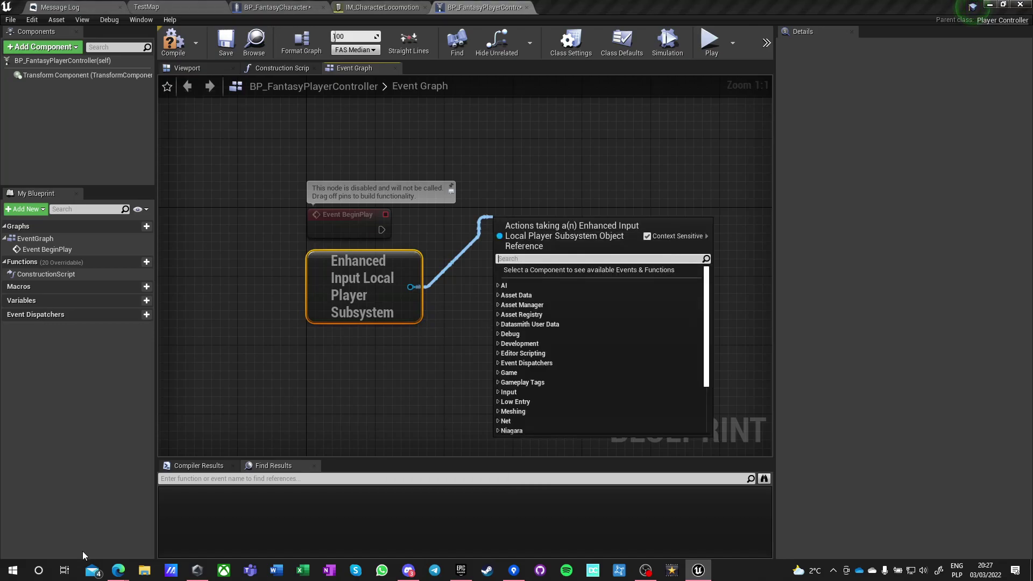
text(register)
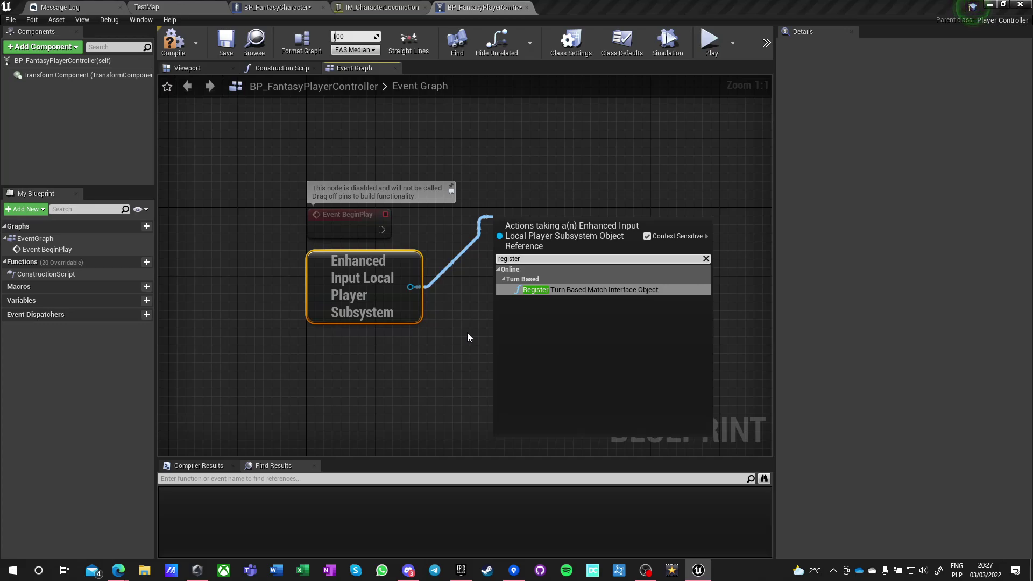
key(ctrl+a)
key(BackSpace)
scroll(560, 334, up, 3)
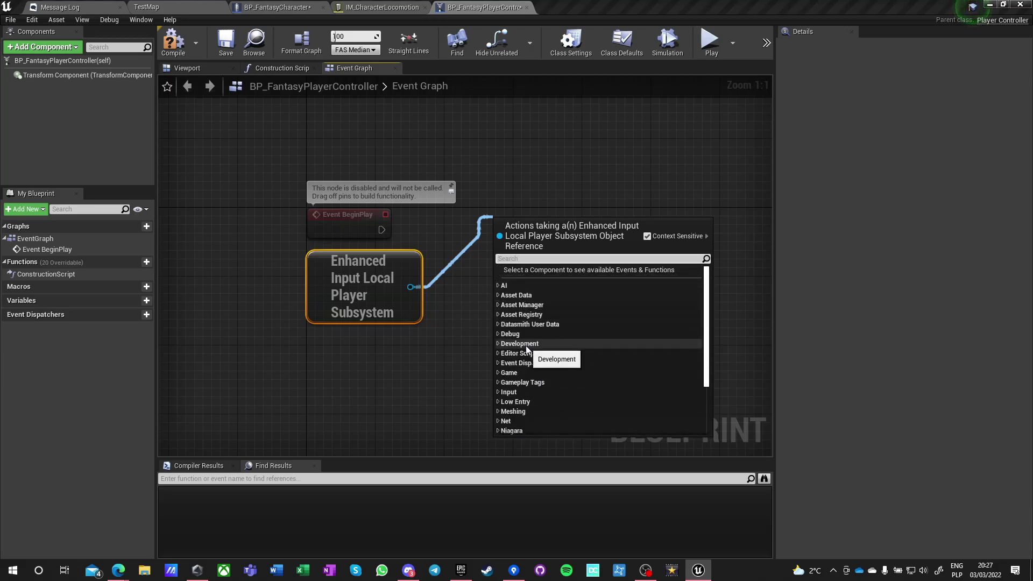
scroll(526, 347, down, 4)
scroll(528, 350, up, 4)
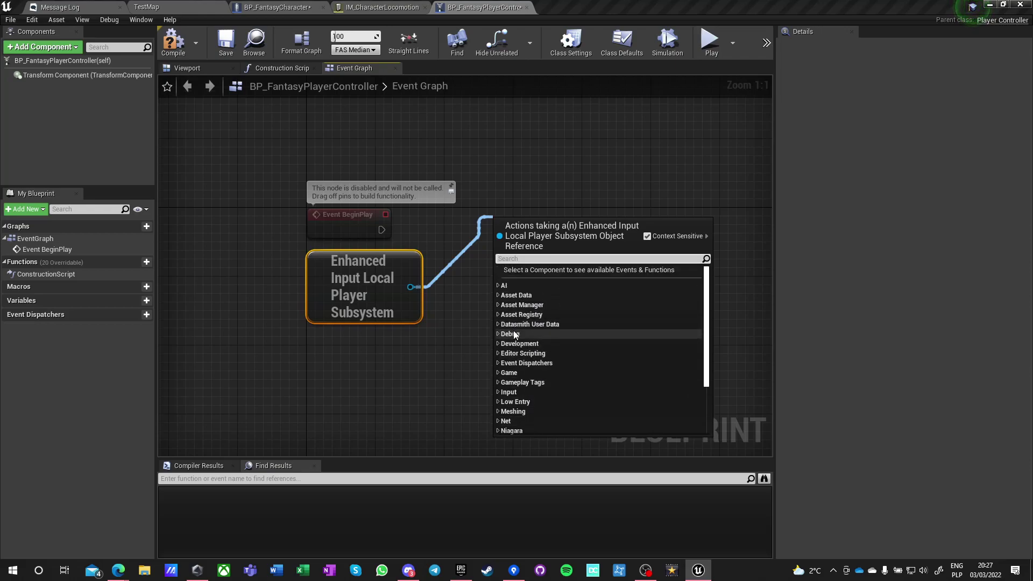
scroll(514, 335, down, 4)
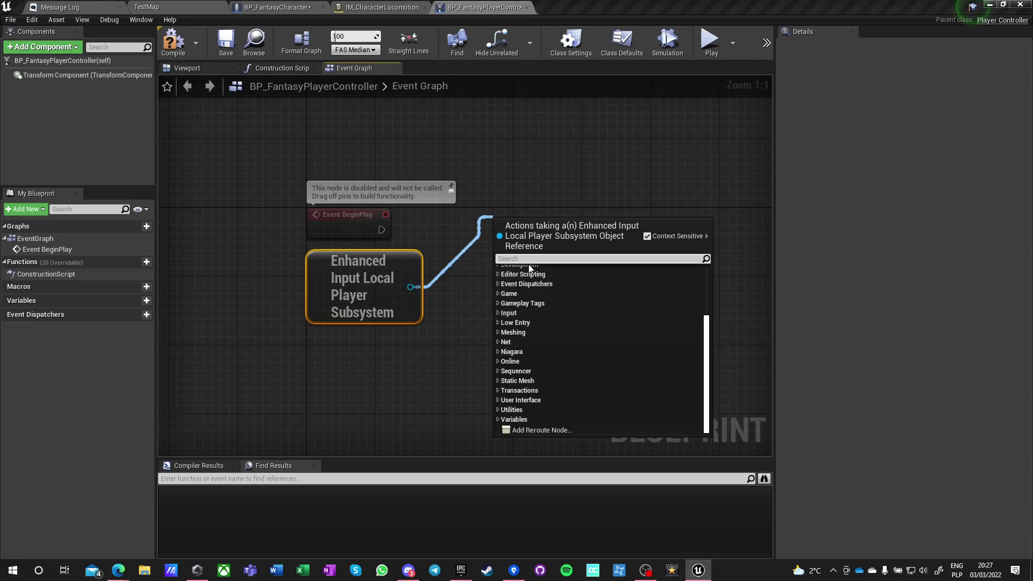
text(map)
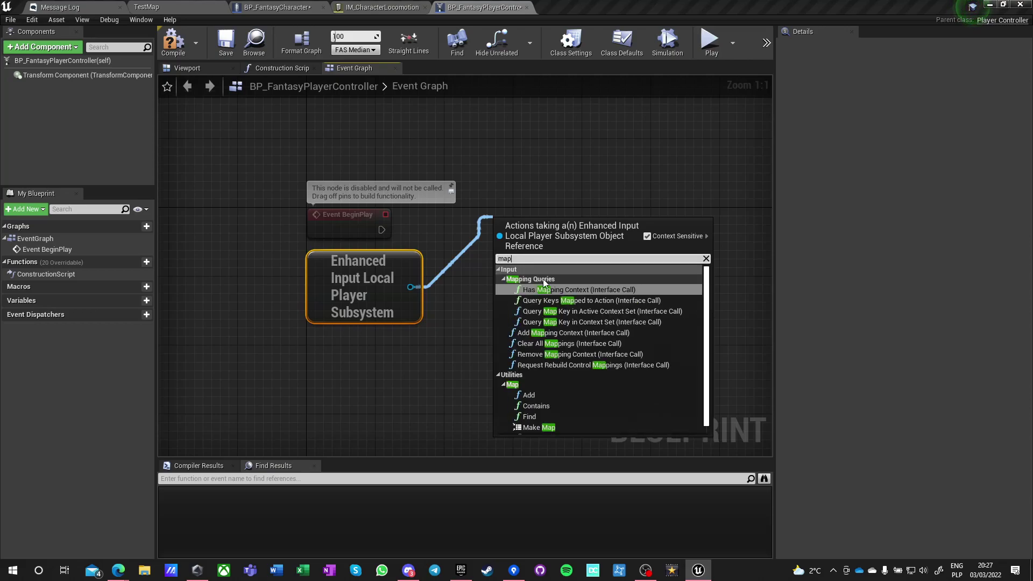
scroll(587, 343, down, 1)
scroll(591, 345, up, 1)
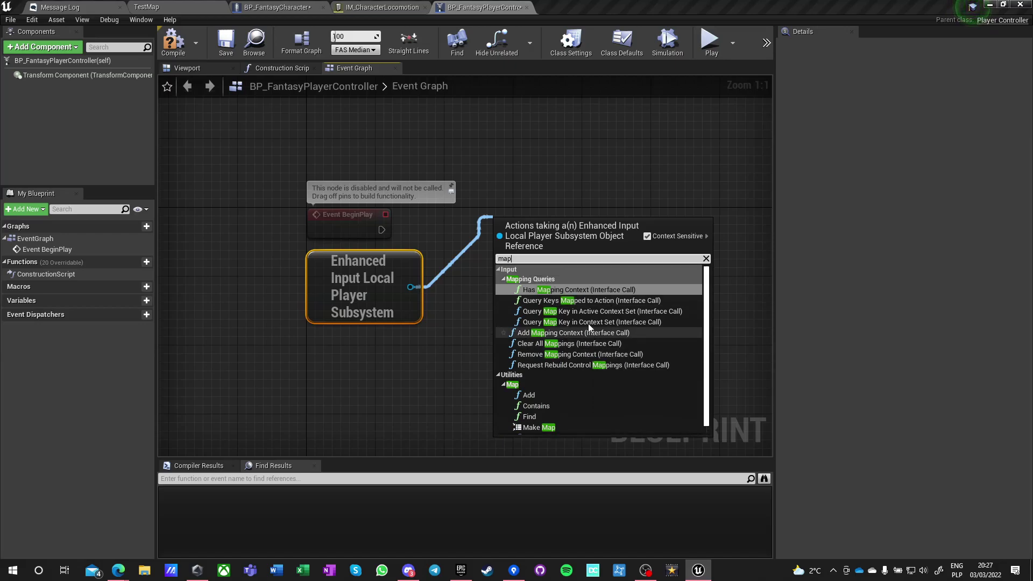
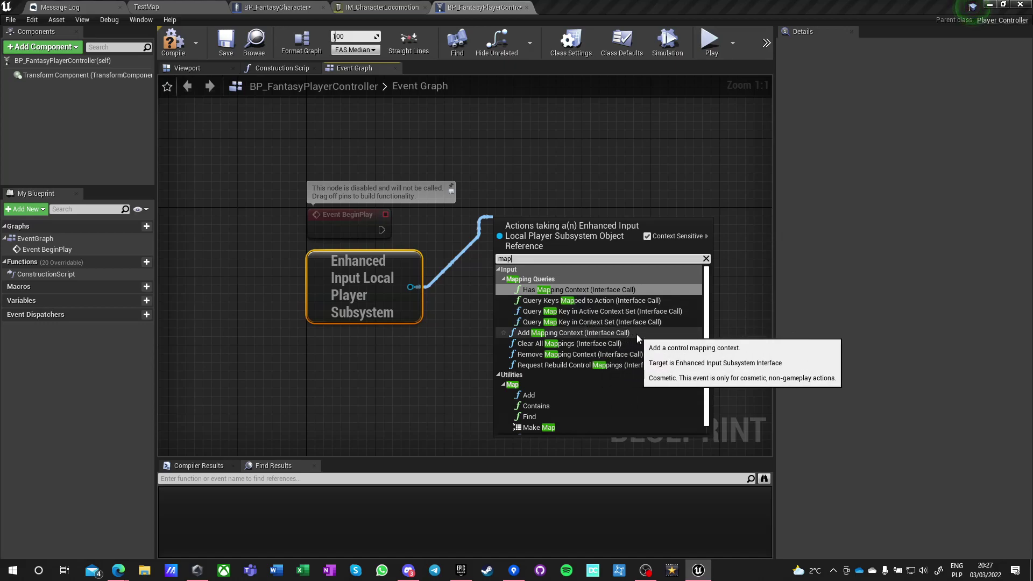
- Place an Add Mapping Context node and wire Event BeginPlay's execution into it
click(592, 332)
right_drag(486, 332, 429, 386)
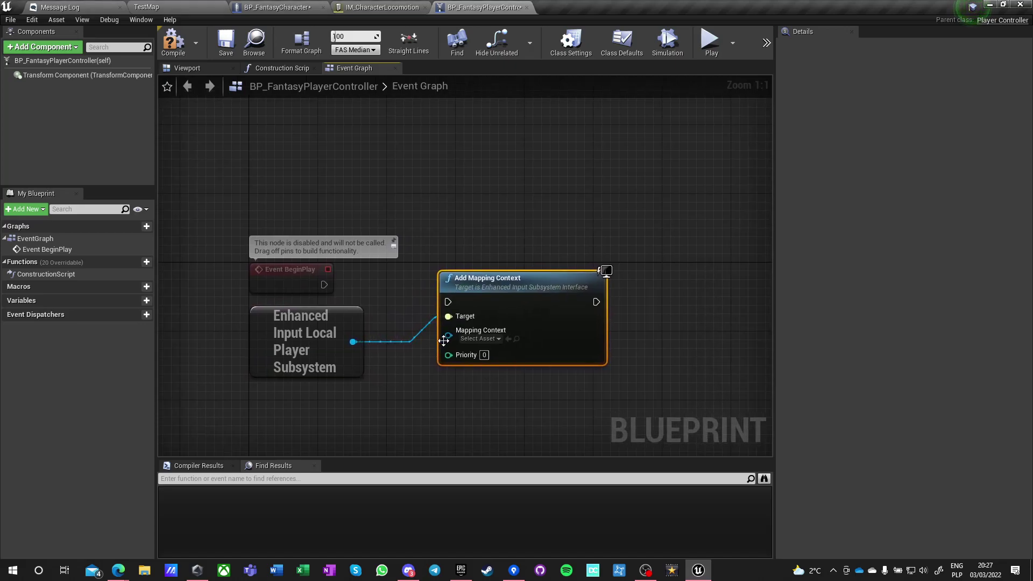
drag(449, 302, 324, 286)
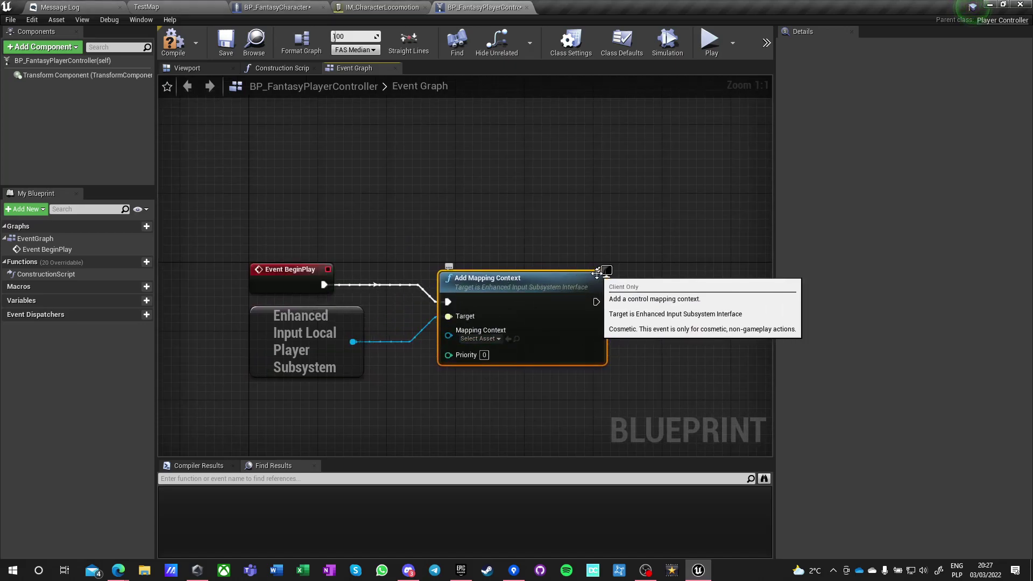
drag(545, 275, 545, 265)
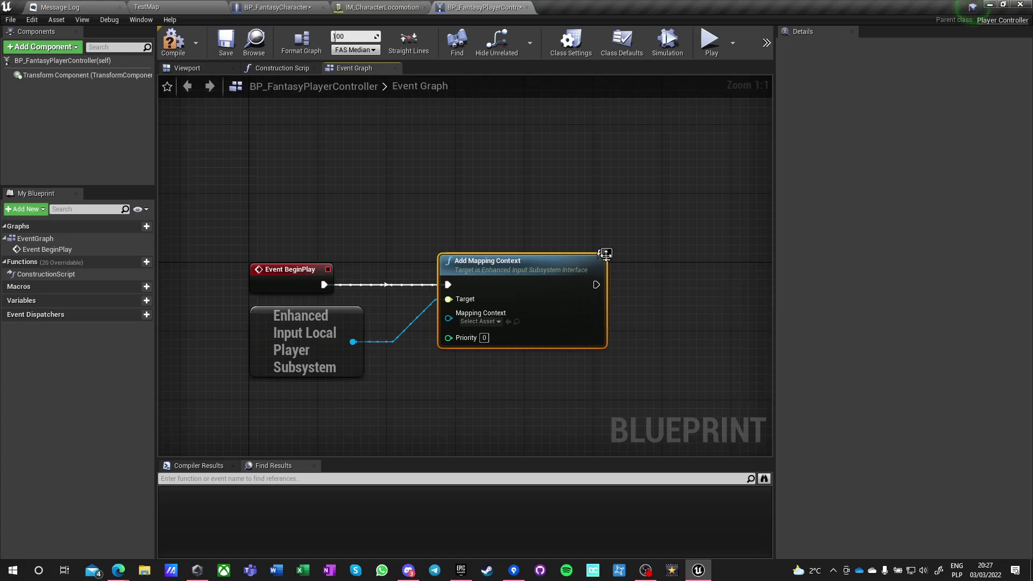
right_drag(498, 349, 486, 289)
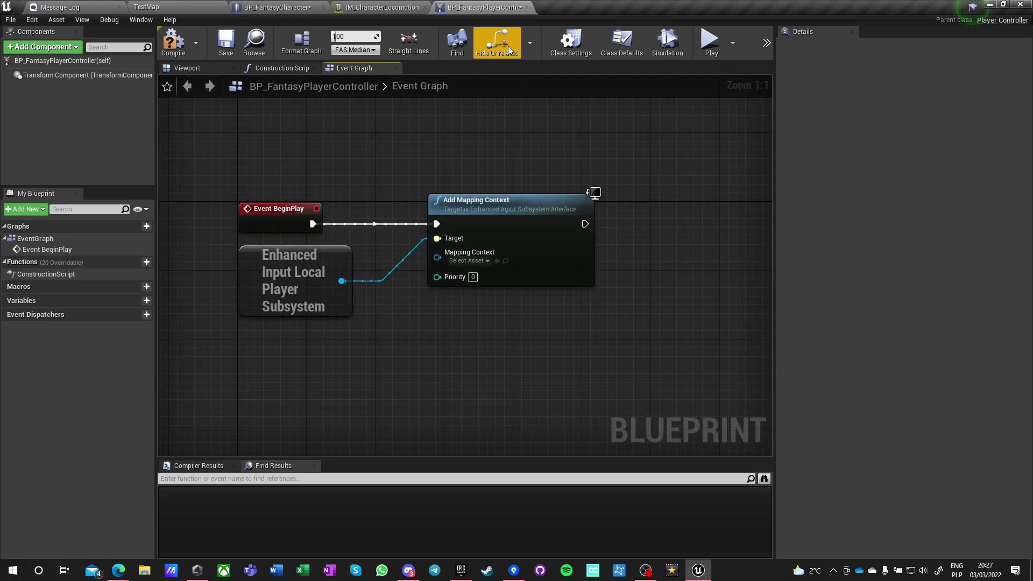
- Set the mapping context to IM_CharacterLocomotion with priority 100 and compile the controller
click(467, 261)
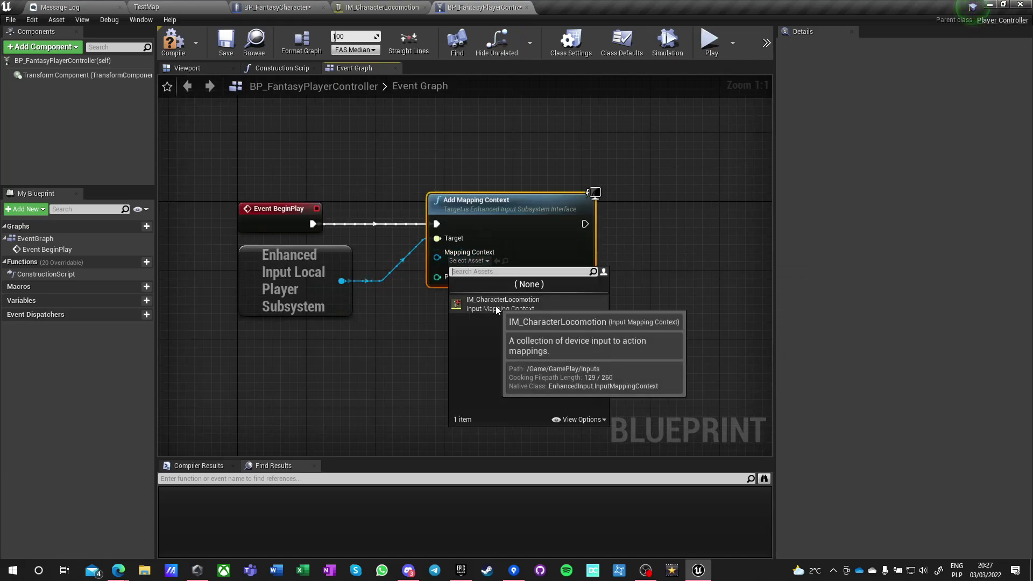
click(518, 304)
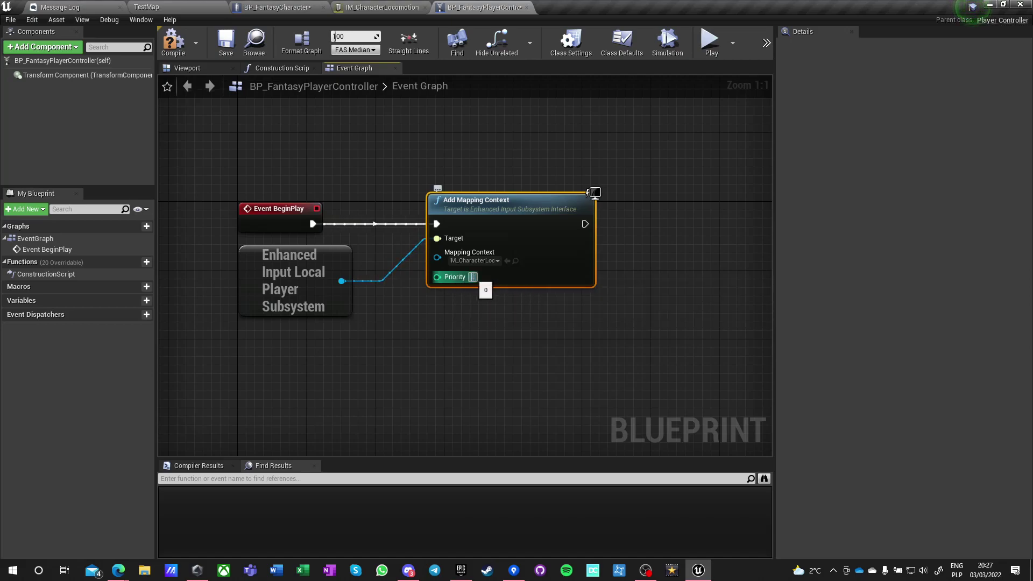
click(418, 366)
key(F7)
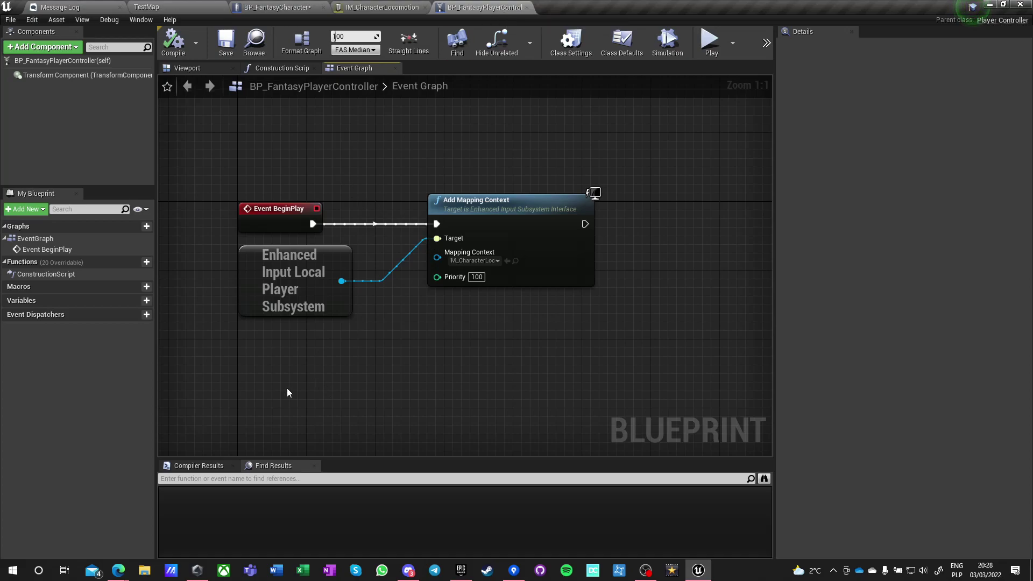
right_drag(287, 389, 382, 313)
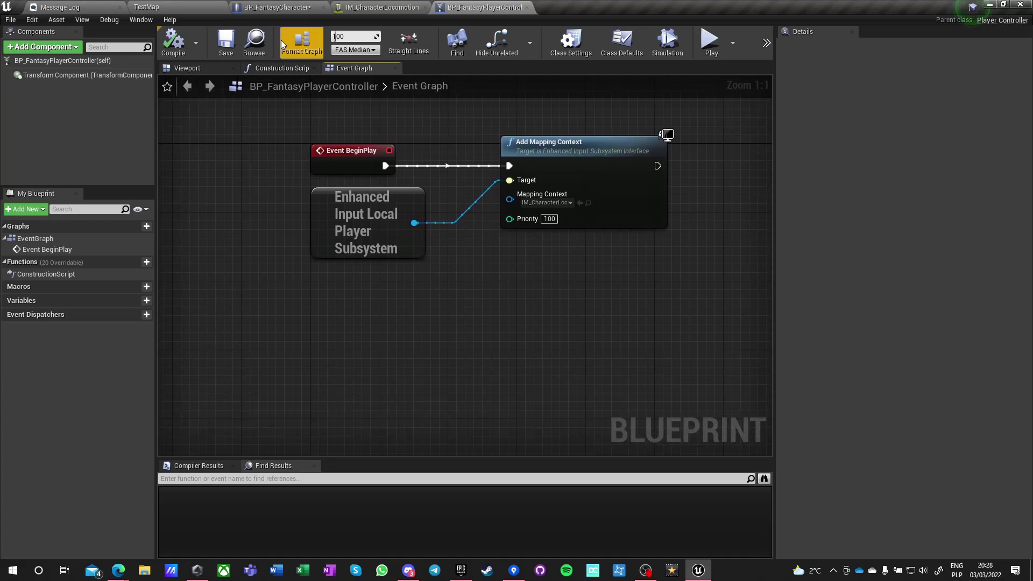
click(273, 10)
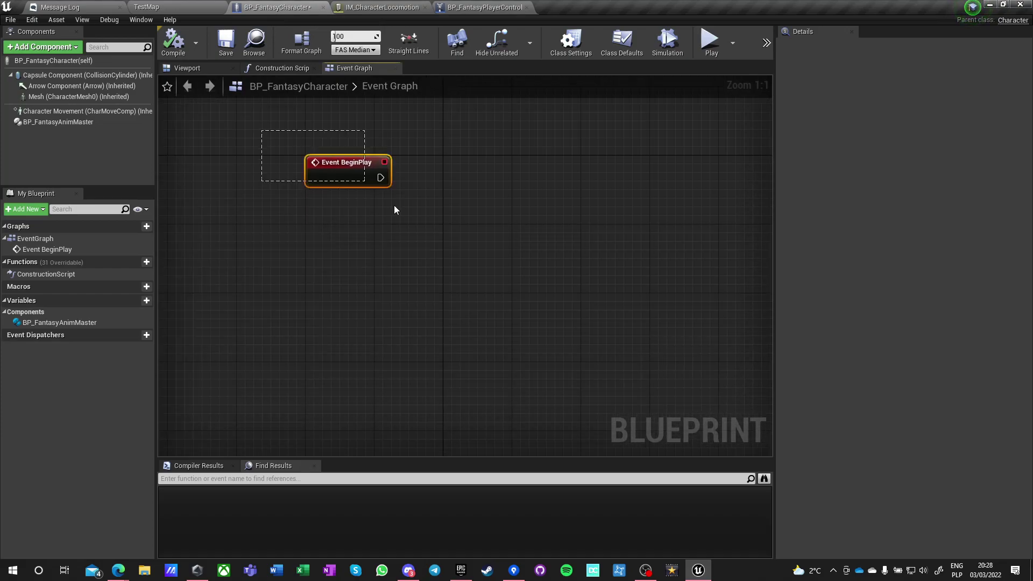
- Delete Event BeginPlay, compile, and add an IA_Jump input event showing all pins
key(Delete)
click(174, 41)
right_click(327, 231)
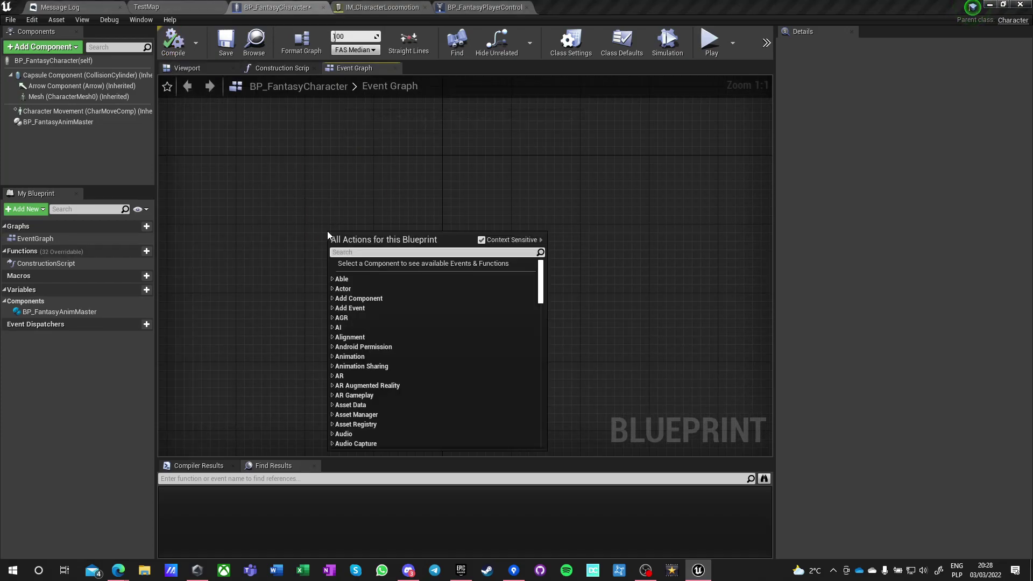
text(input jump)
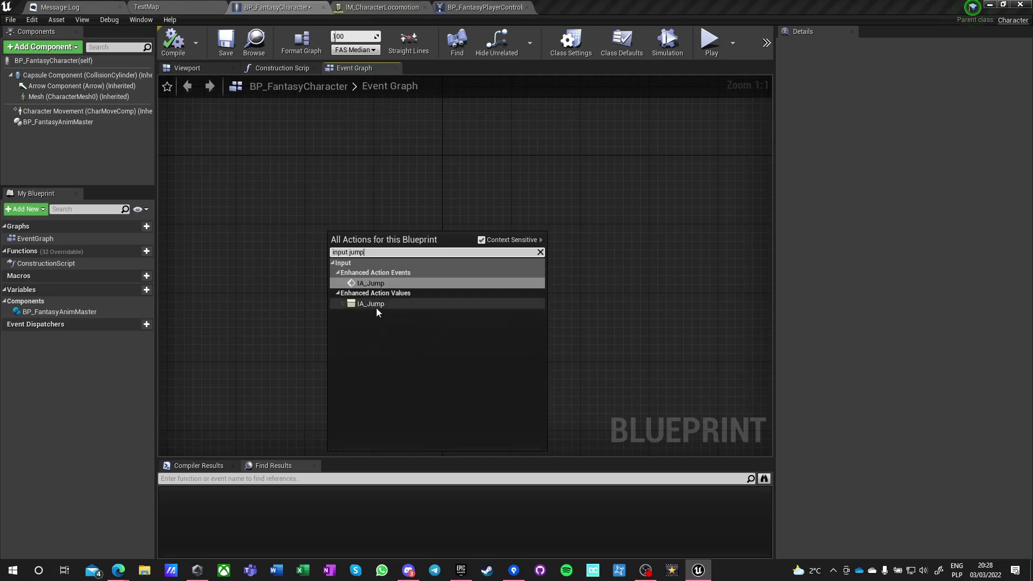
click(364, 283)
right_drag(382, 329, 305, 303)
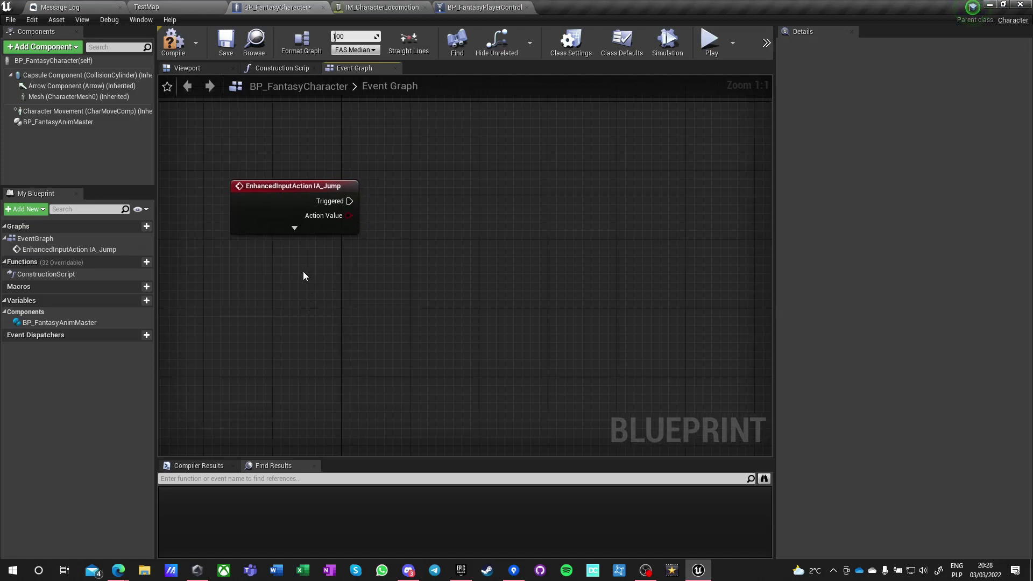
click(301, 230)
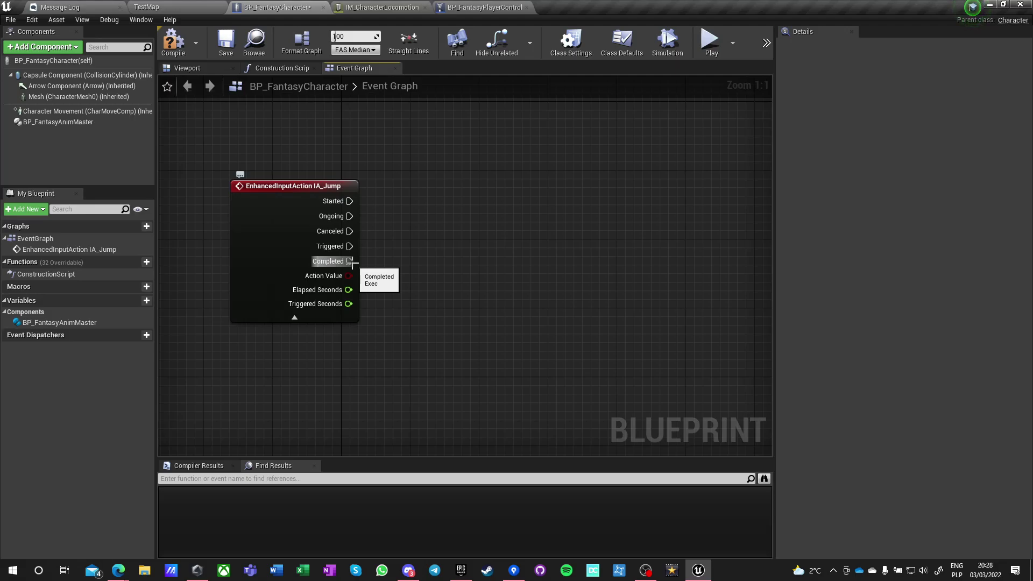
- Add Jump and Stop Jumping nodes, wiring Started to Jump and Completed to Stop Jumping
right_click(428, 187)
text(jump)
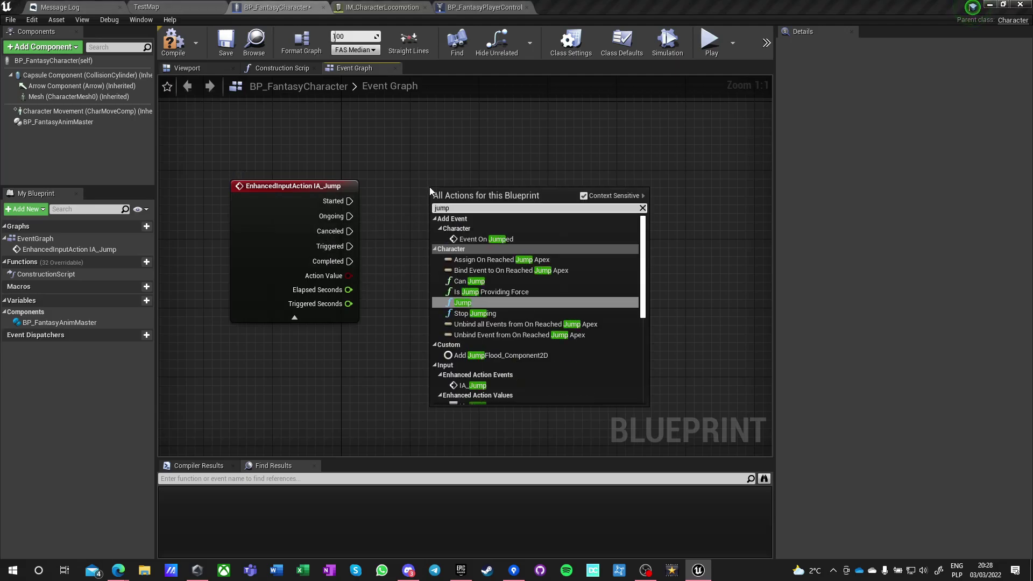
key(Return)
right_click(437, 310)
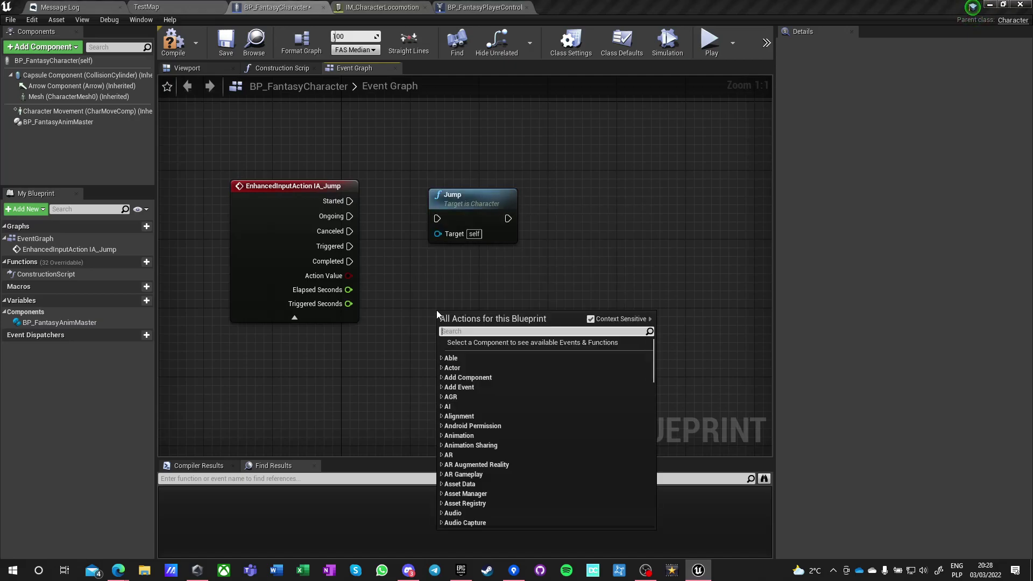
text(stop jumping)
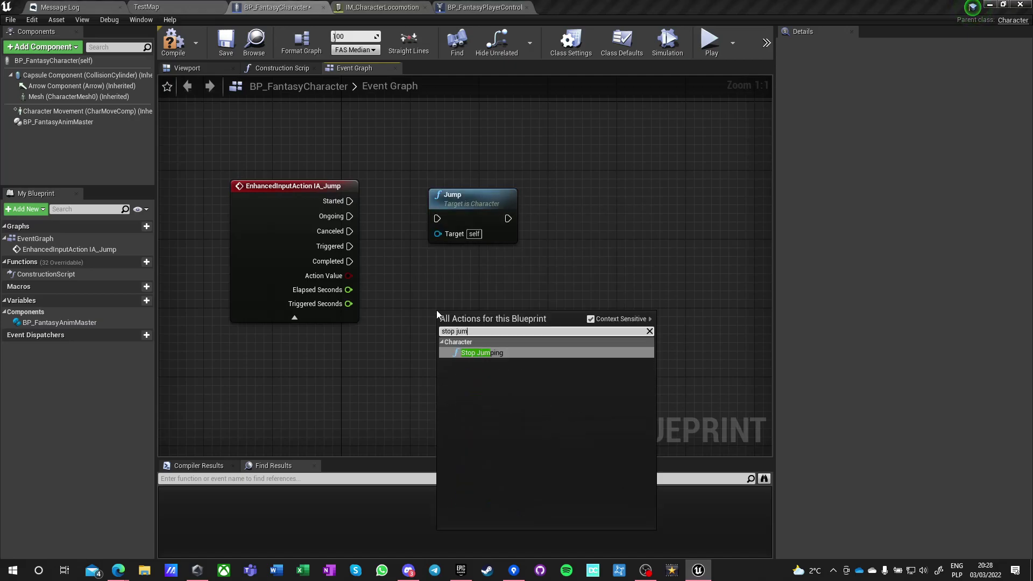
key(Return)
drag(446, 339, 349, 262)
drag(350, 201, 438, 217)
- Collapse the event pins, align Stop Jumping under Jump, then compile and save BP_FantasyCharacter
click(294, 318)
drag(452, 315, 449, 271)
drag(386, 179, 476, 241)
mouse_move(307, 348)
right_down()
mouse_move(353, 293)
mouse_move(339, 237)
mouse_move(303, 362)
right_up()
click(173, 42)
scroll(302, 361, down, 1)
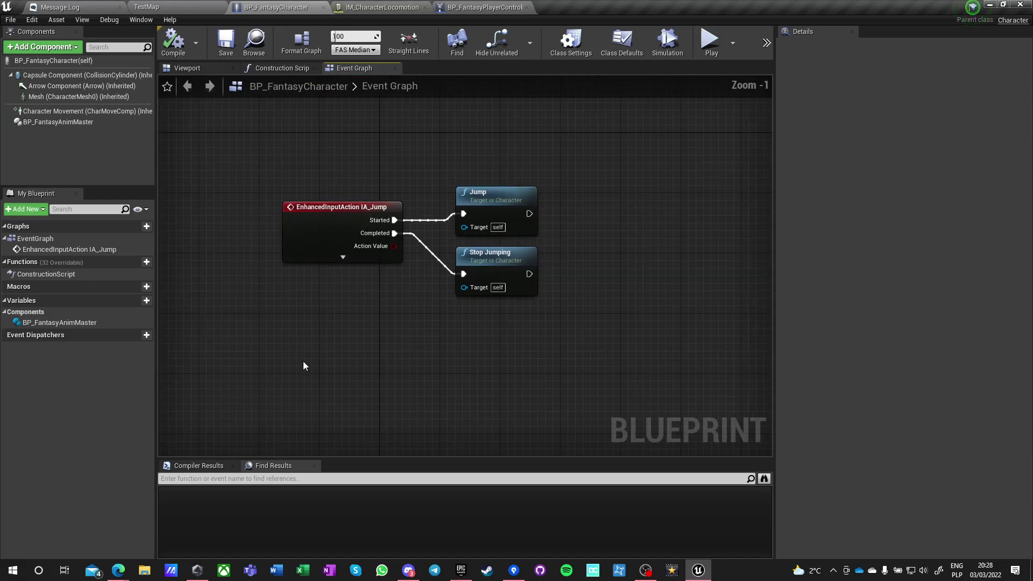
right_drag(381, 245, 406, 162)
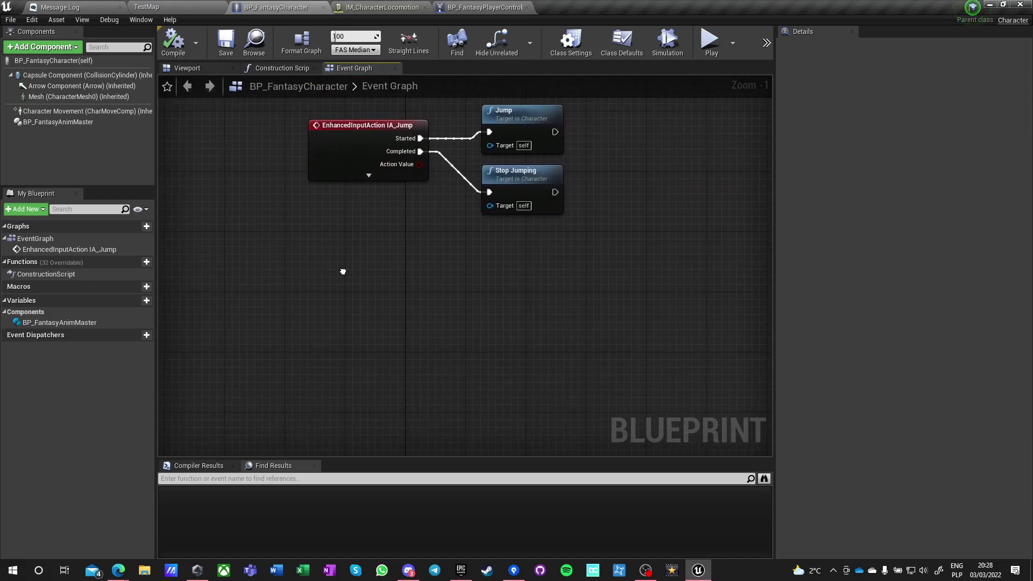
click(227, 46)
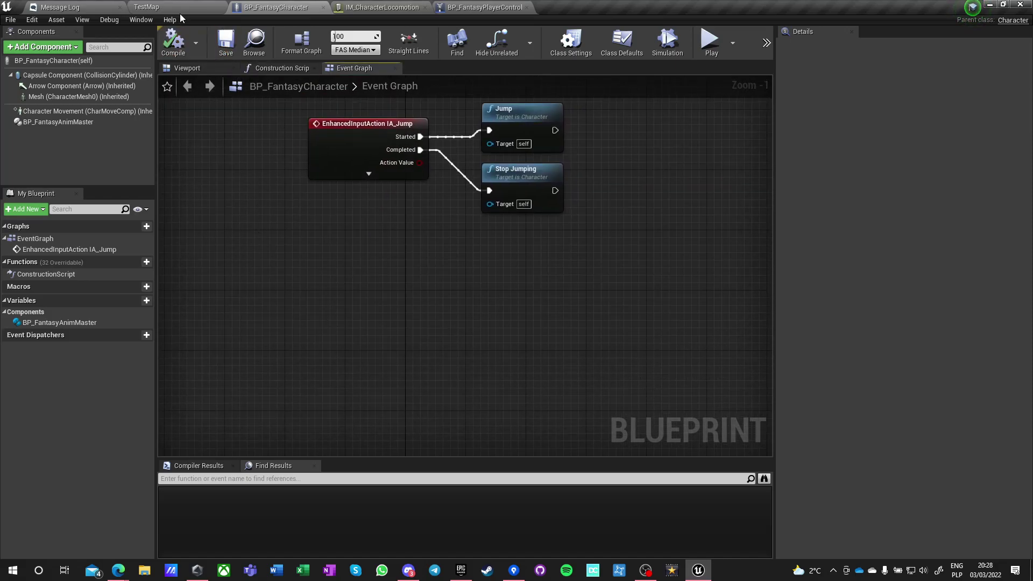
click(177, 10)
- Set TestMap's Default Pawn Class to BP_FantasyCharacter in World Settings
right_drag(454, 275, 454, 253)
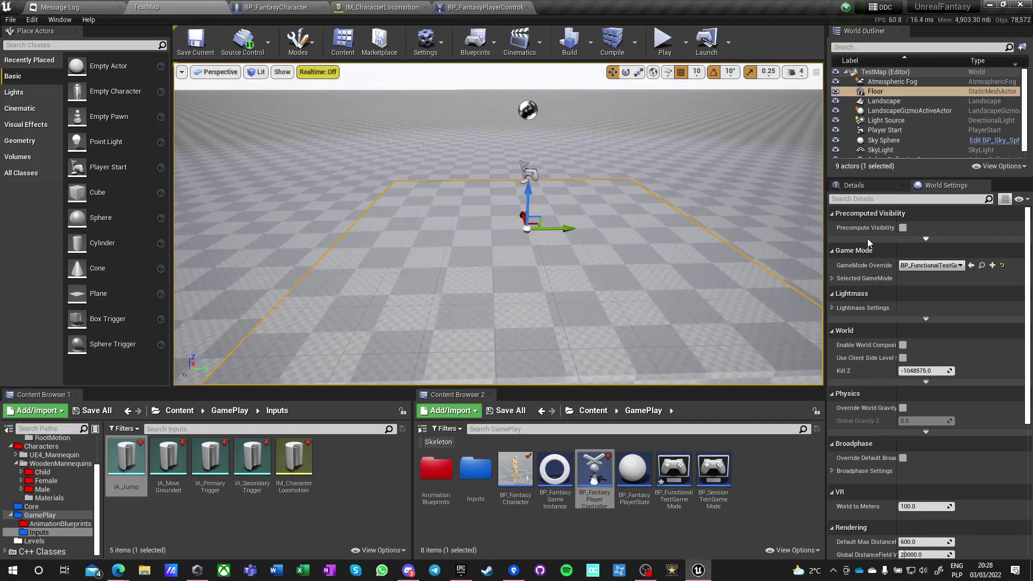
click(833, 278)
click(515, 471)
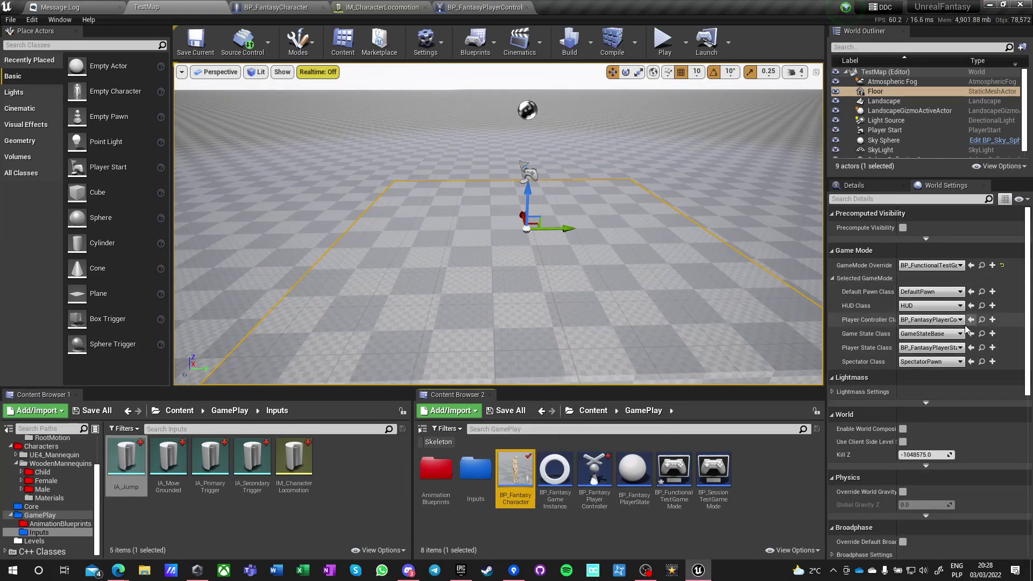
click(972, 292)
- Save the level, test-play it, then reopen BP_FantasyCharacter
click(192, 42)
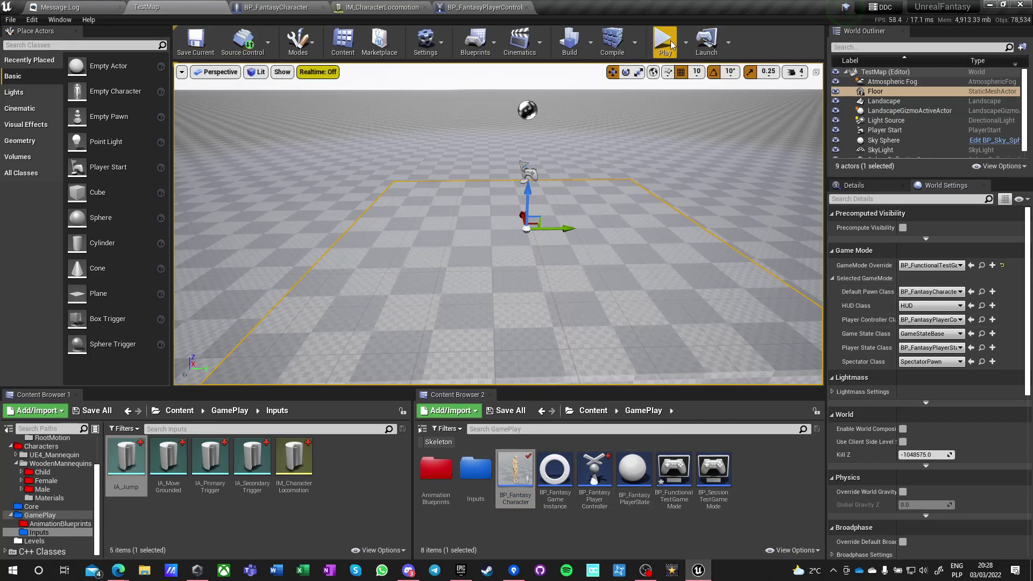
click(664, 41)
key(Escape)
double_click(517, 474)
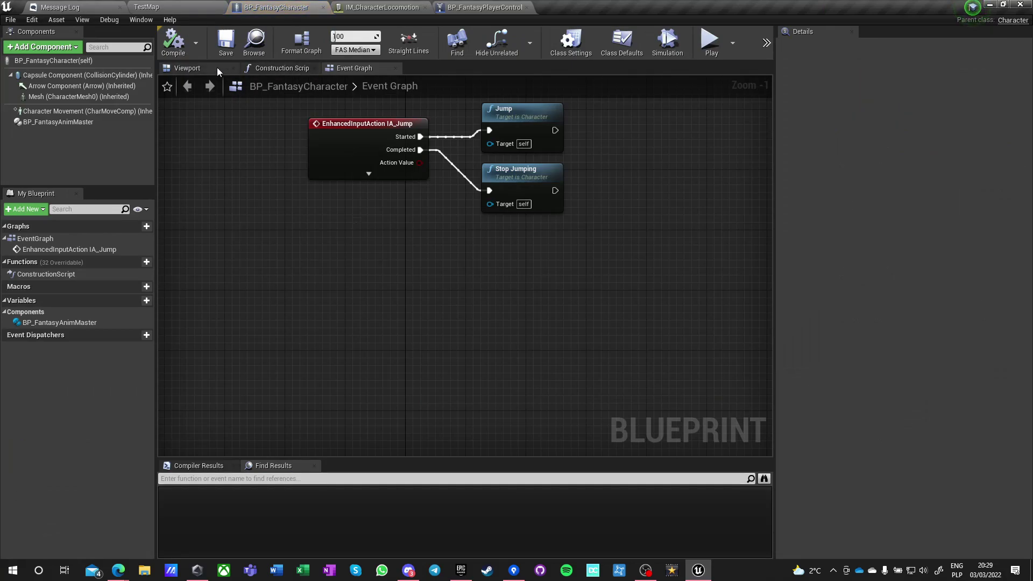
- Add a SpringArm component under the Capsule Component and select it
click(49, 76)
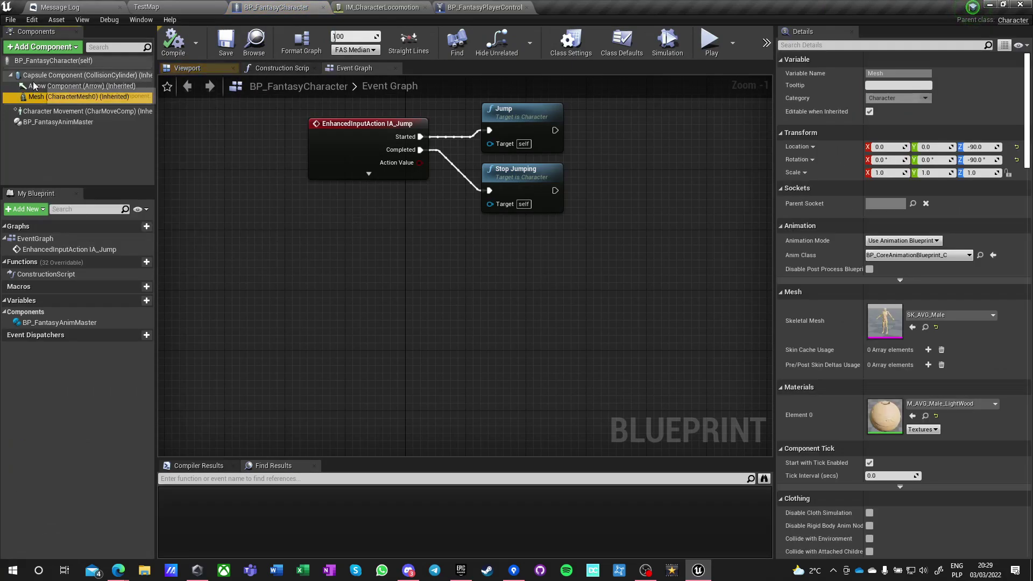
click(42, 47)
text(came)
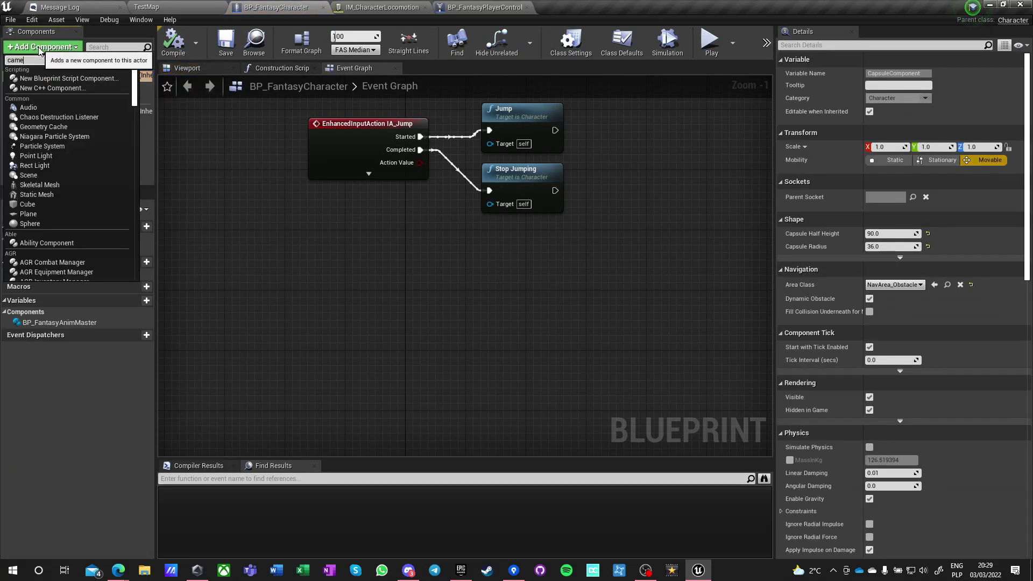
text(ra)
key(BackSpace)
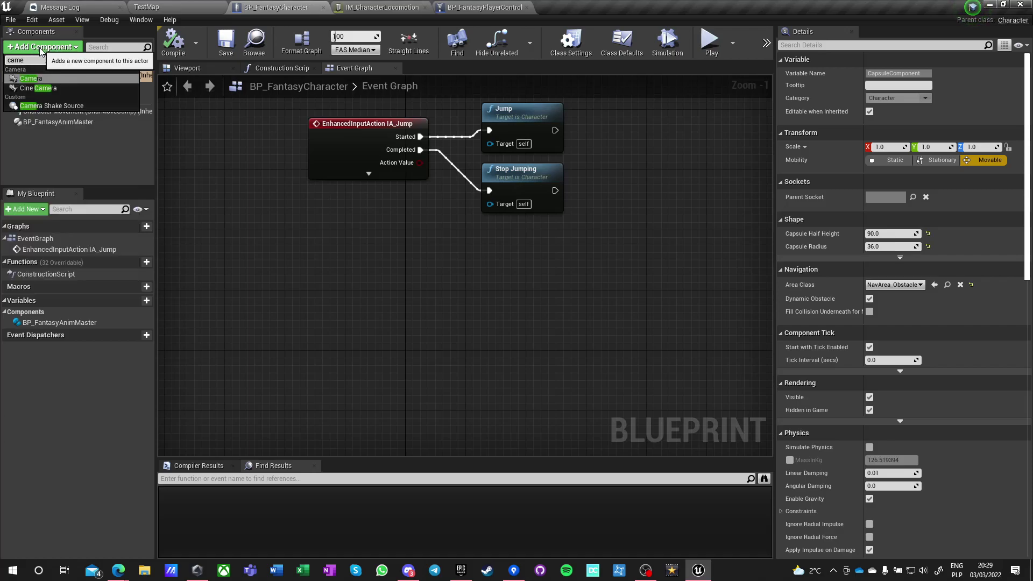
key(BackSpace)
key(BackSpace)
key(BackSpace)
key(BackSpace)
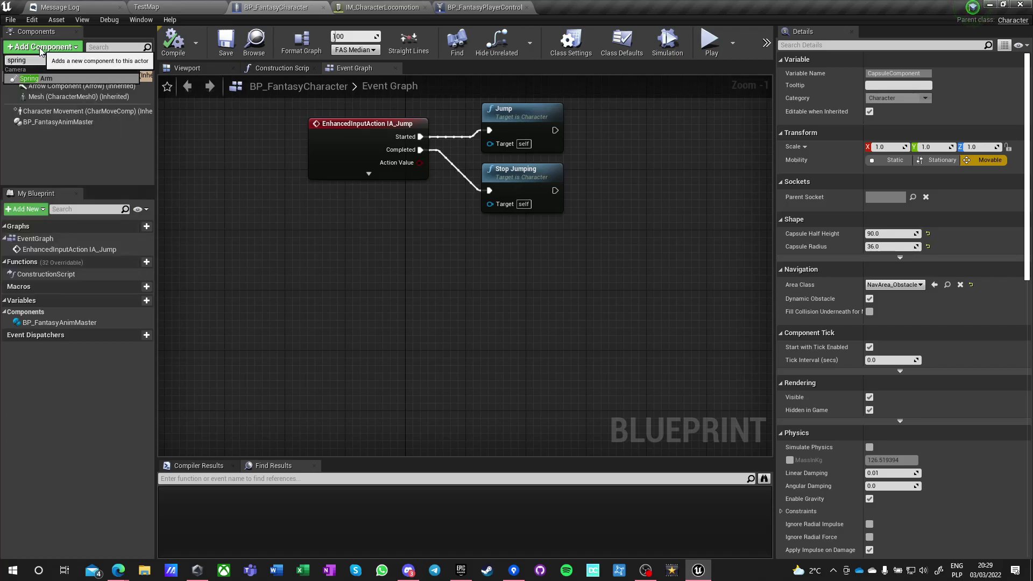
click(51, 79)
click(37, 98)
click(39, 107)
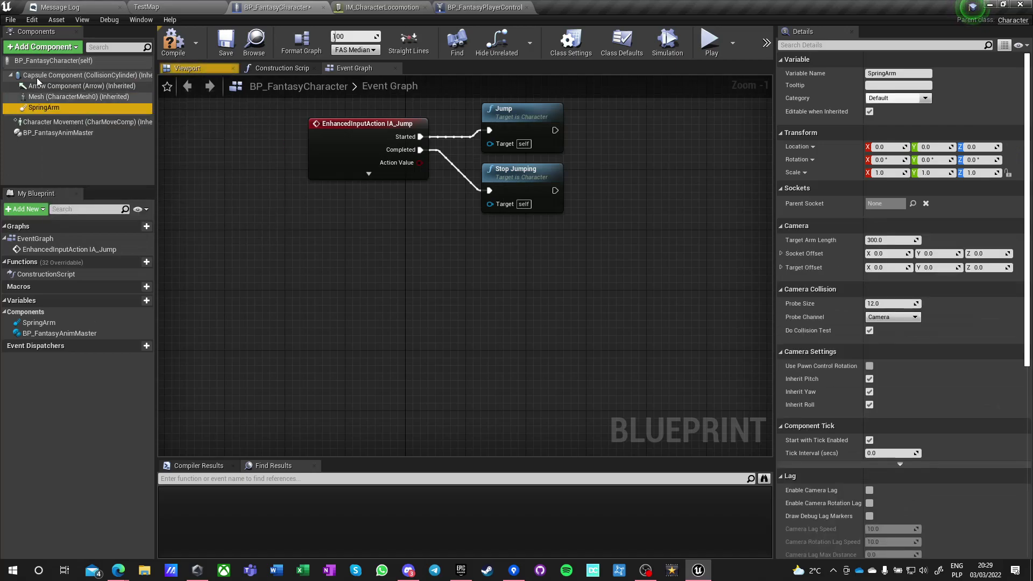
- Attach a Camera component to the SpringArm and view it in the Viewport
click(38, 49)
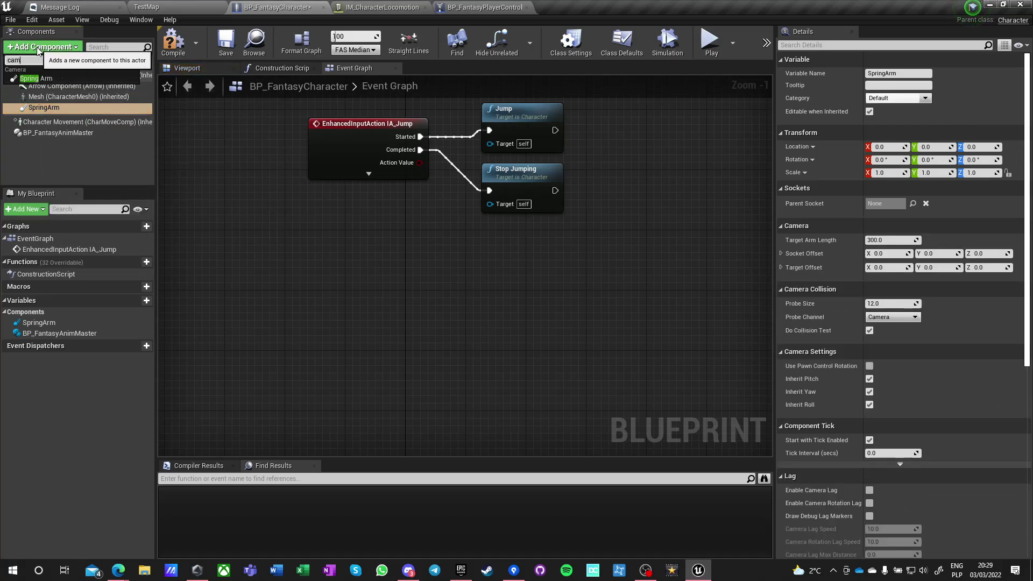
text(cam)
click(48, 79)
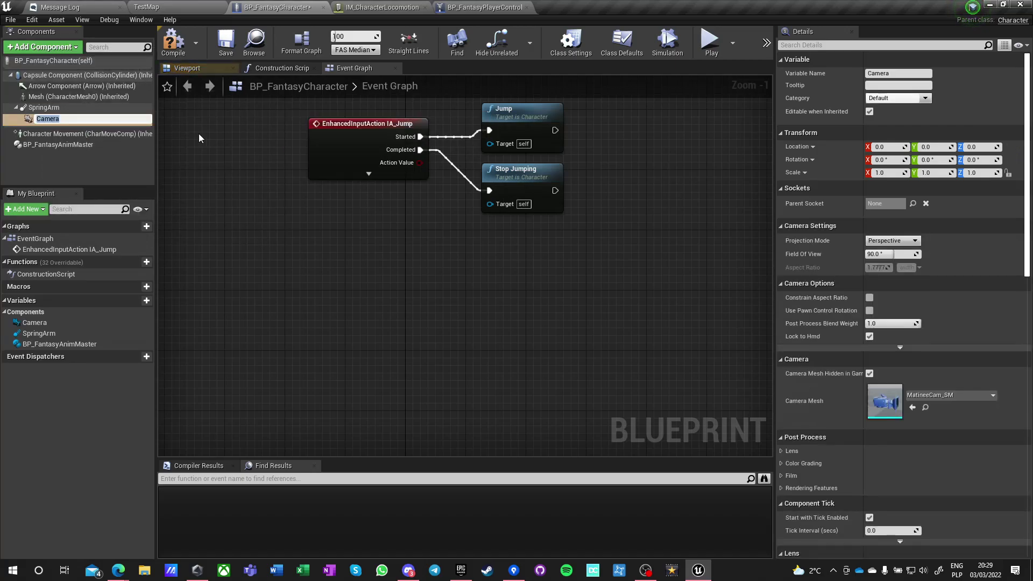
click(187, 68)
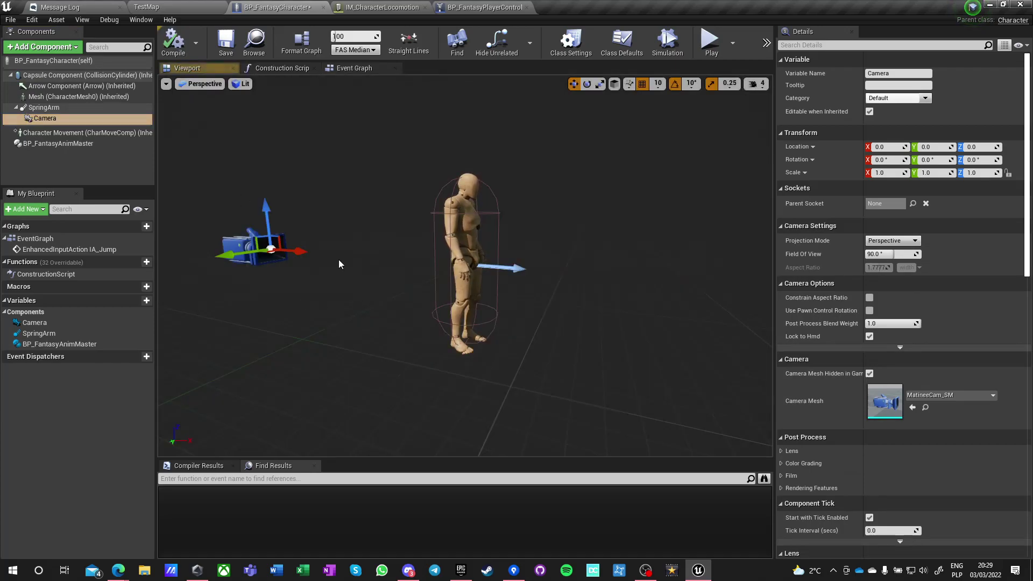
click(147, 7)
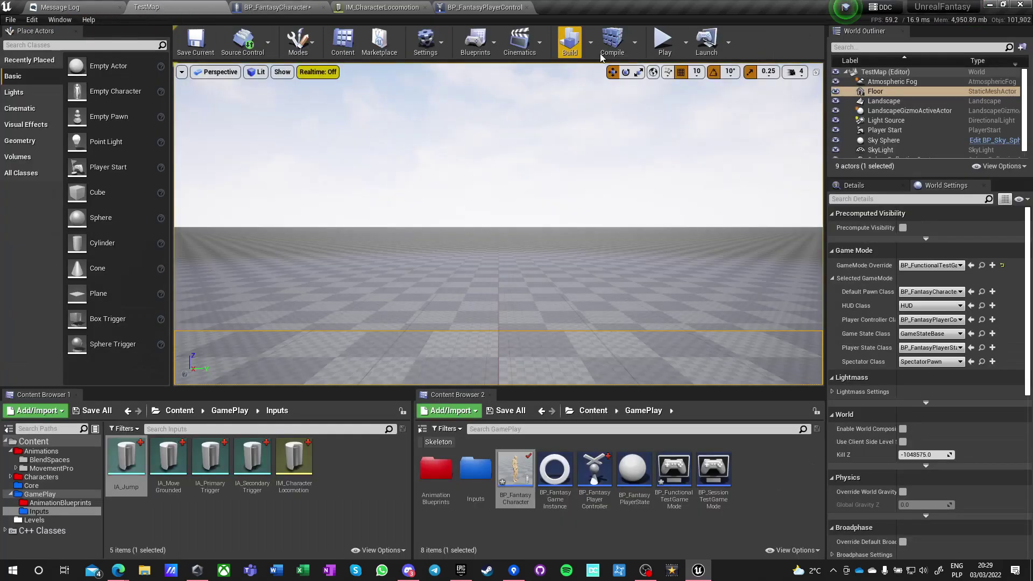
- Test-play the level, then review BP_FantasyPlayerController and IM_CharacterLocomotion
click(663, 43)
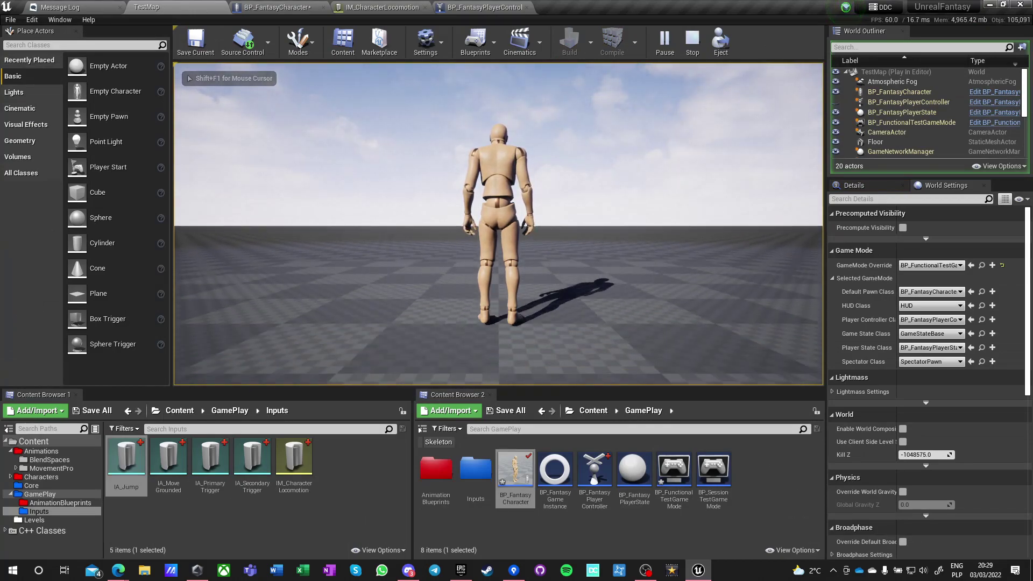
key(Escape)
click(485, 7)
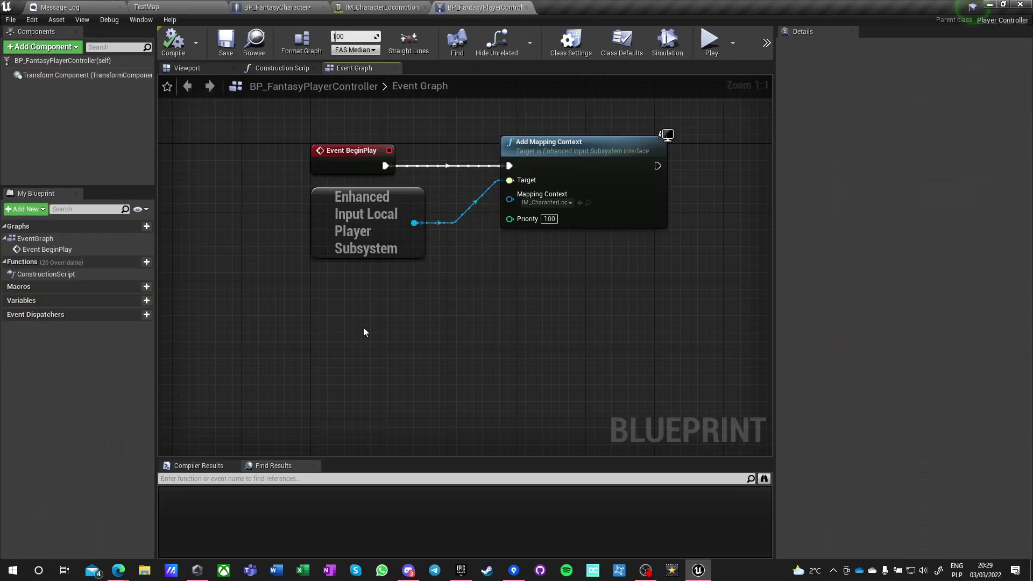
click(370, 8)
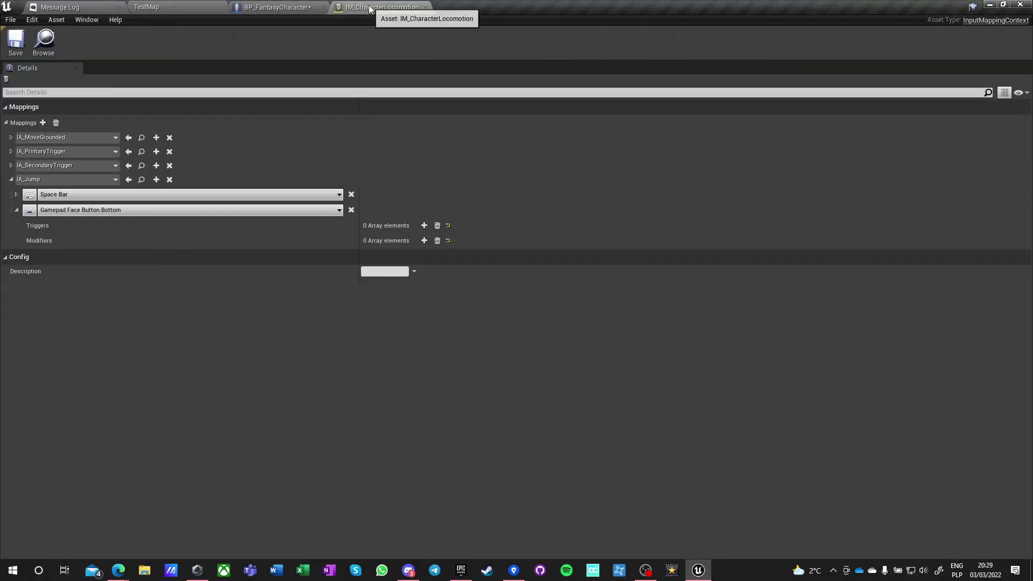
click(313, 9)
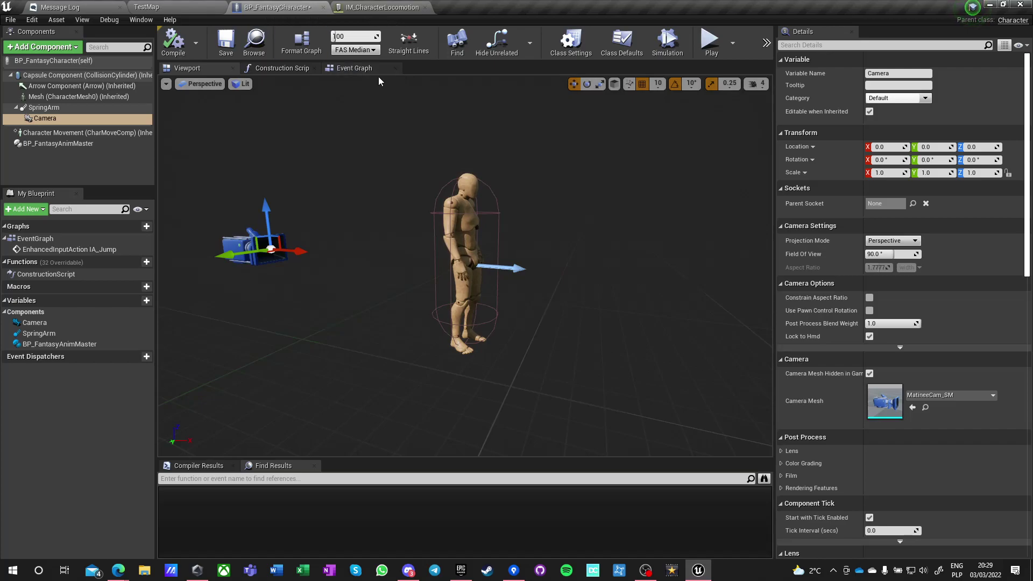
- In the character's Event Graph, search the node menu for 'move ground'
click(362, 69)
right_drag(340, 282, 341, 249)
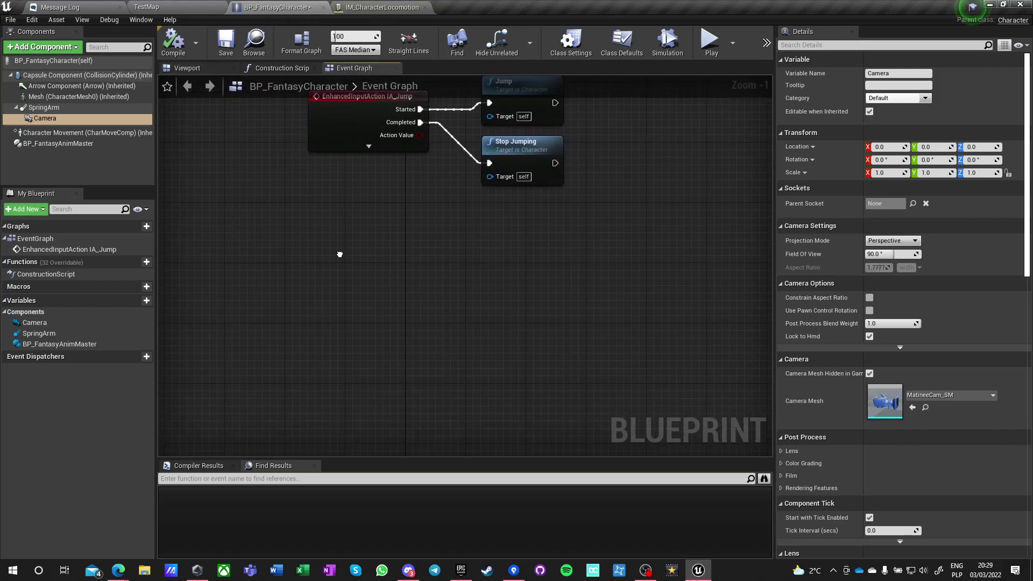
right_click(325, 308)
text(inpu)
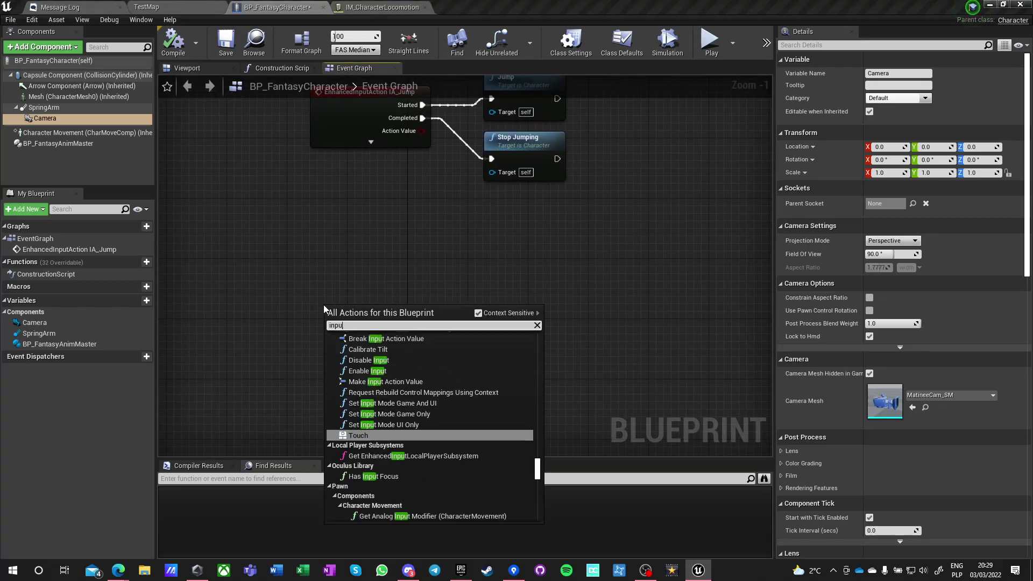
text(t lo)
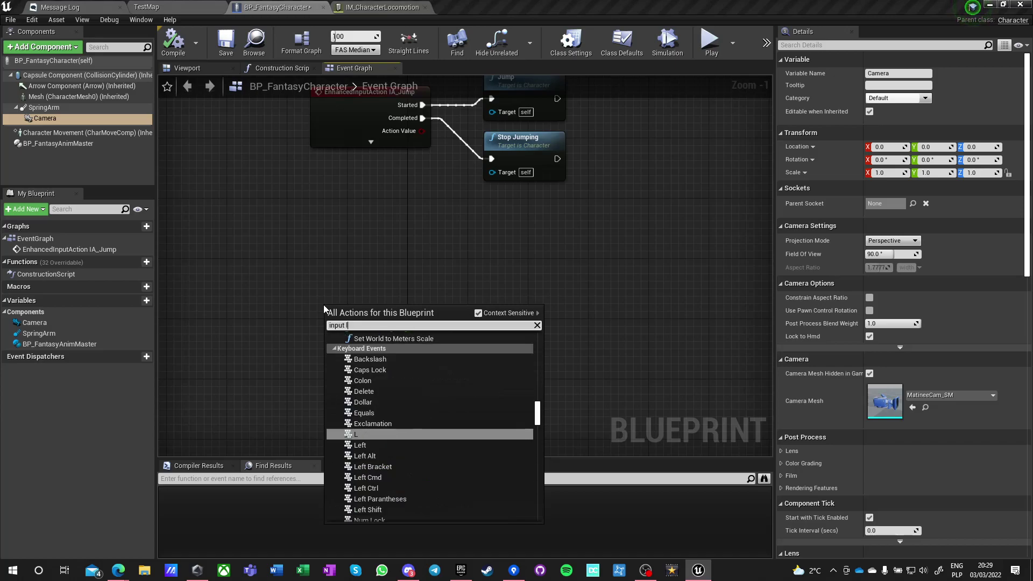
key(BackSpace)
key(BackSpace)
key(BackSpace)
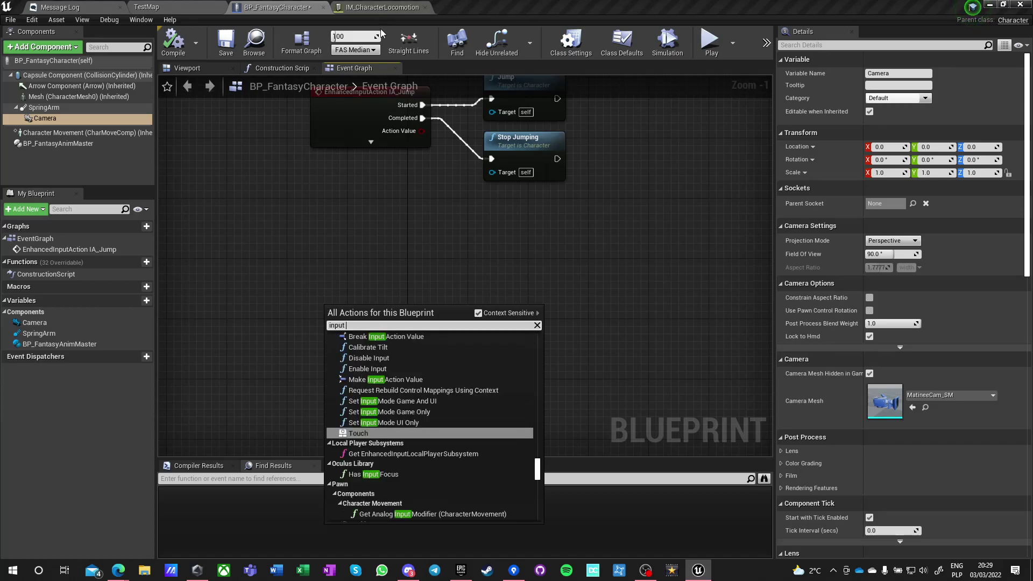
click(381, 7)
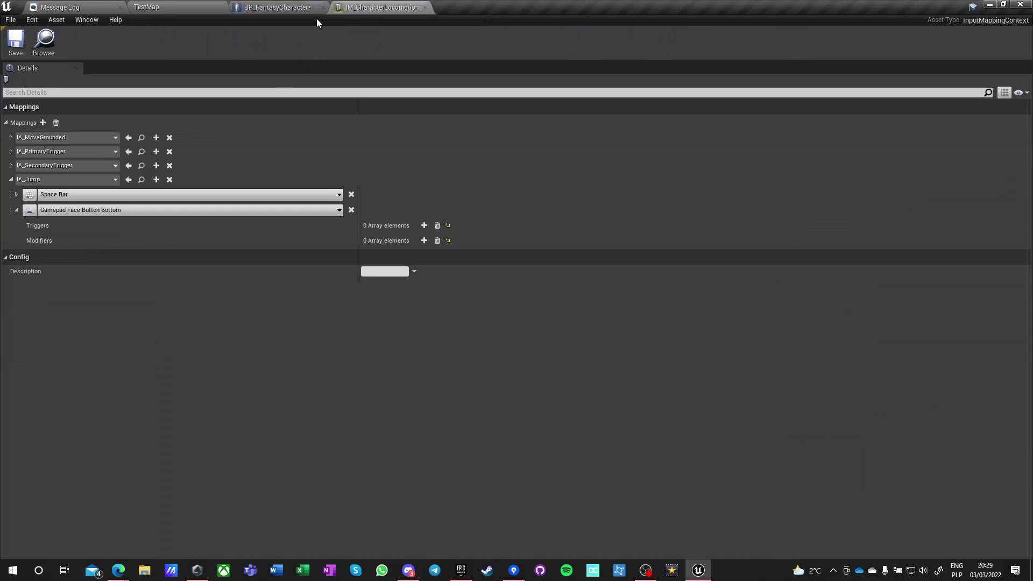
click(301, 8)
right_click(316, 298)
text(move gr)
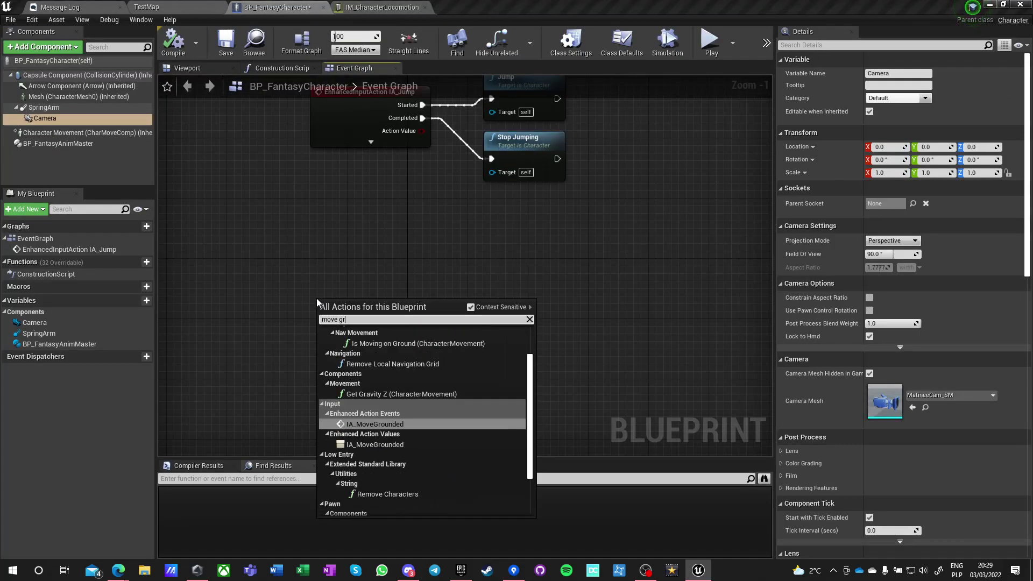
text(ound)
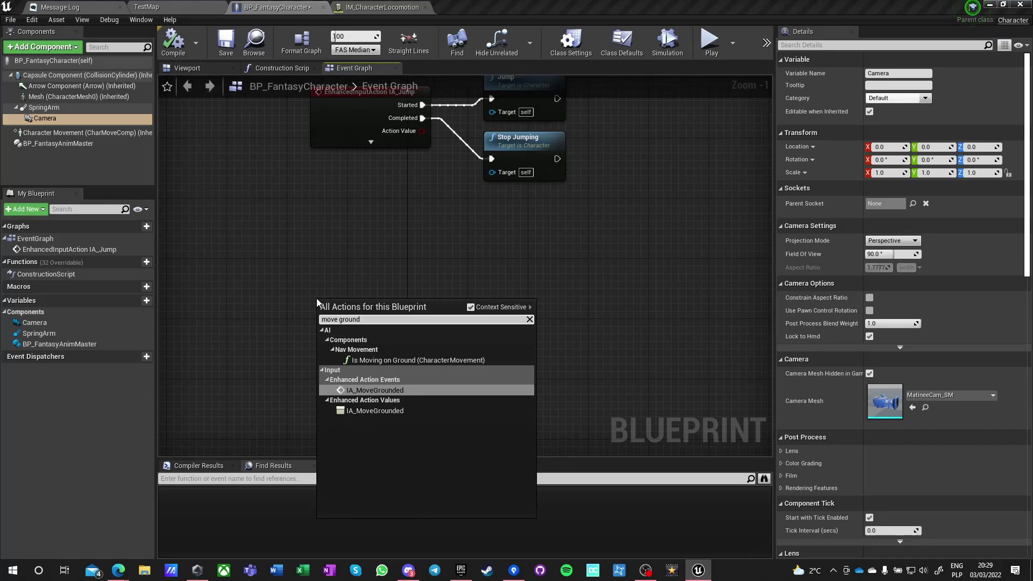
- Add the IA_MoveGrounded input event and expand it to show all pins
key(Return)
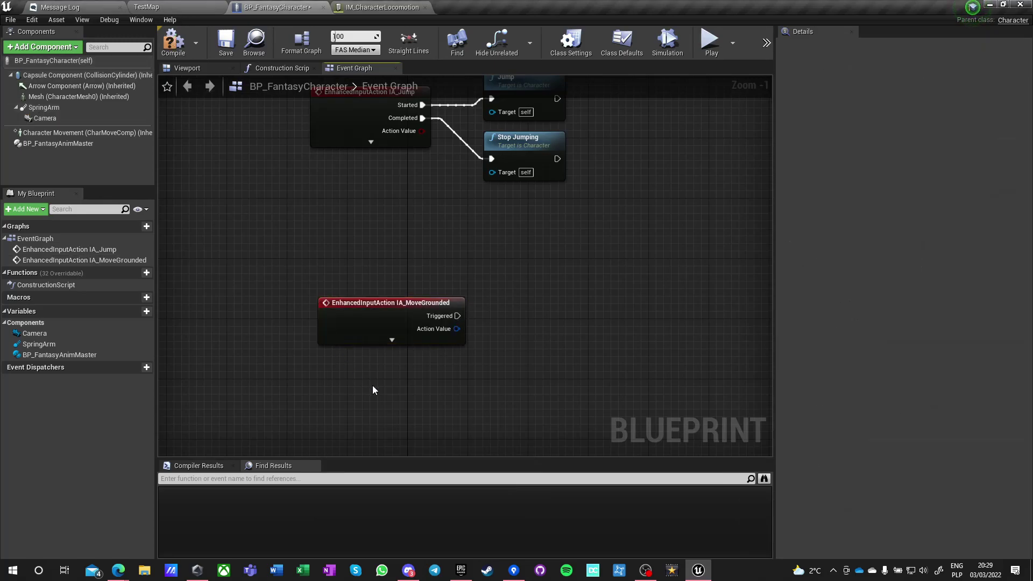
right_drag(397, 344, 374, 245)
click(372, 242)
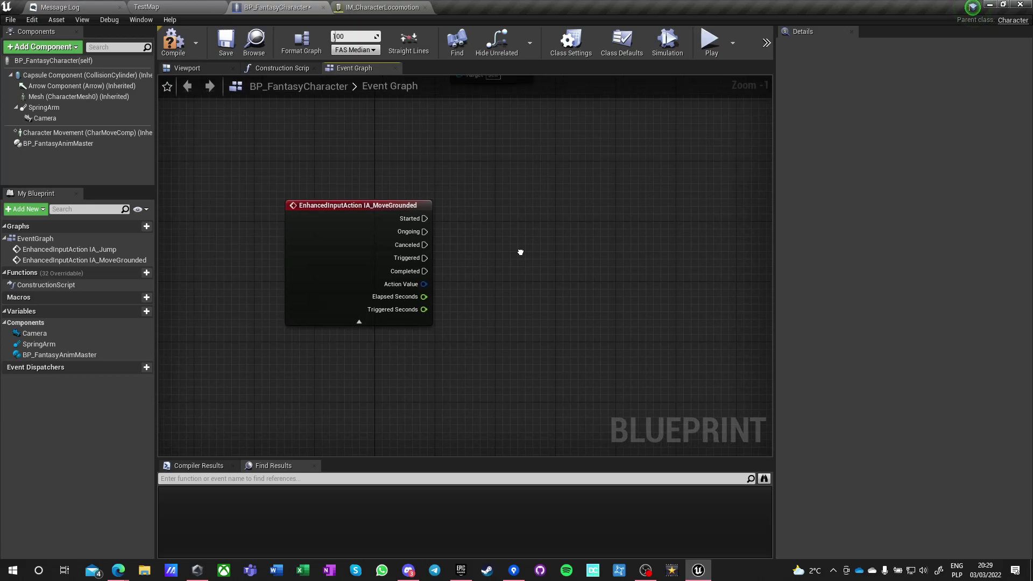
right_drag(526, 249, 488, 254)
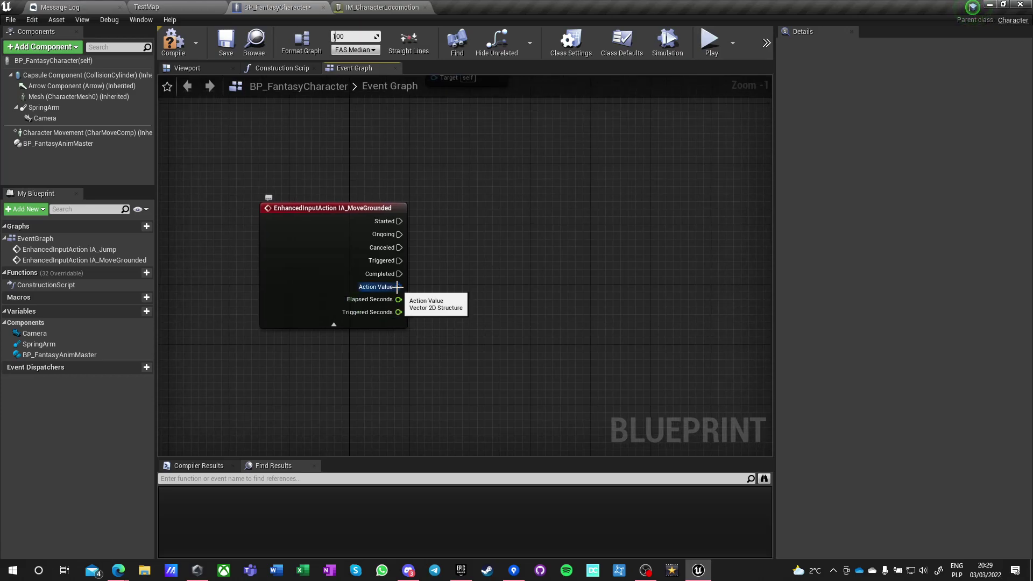
- Break Action Value with a Break Vector 2D node and add a Character Movement reference
drag(397, 287, 446, 297)
text(break)
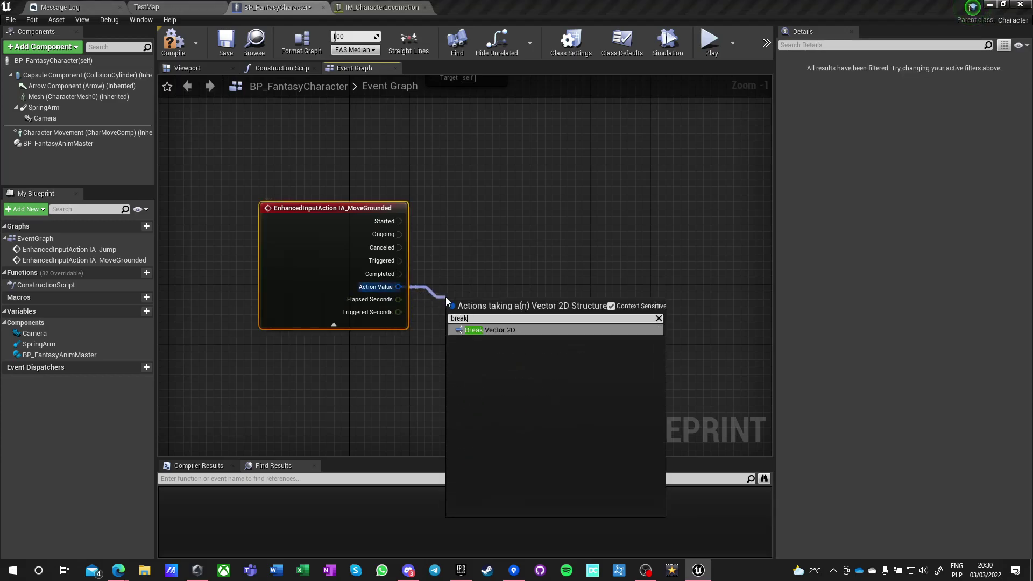
key(Return)
right_drag(451, 298, 366, 278)
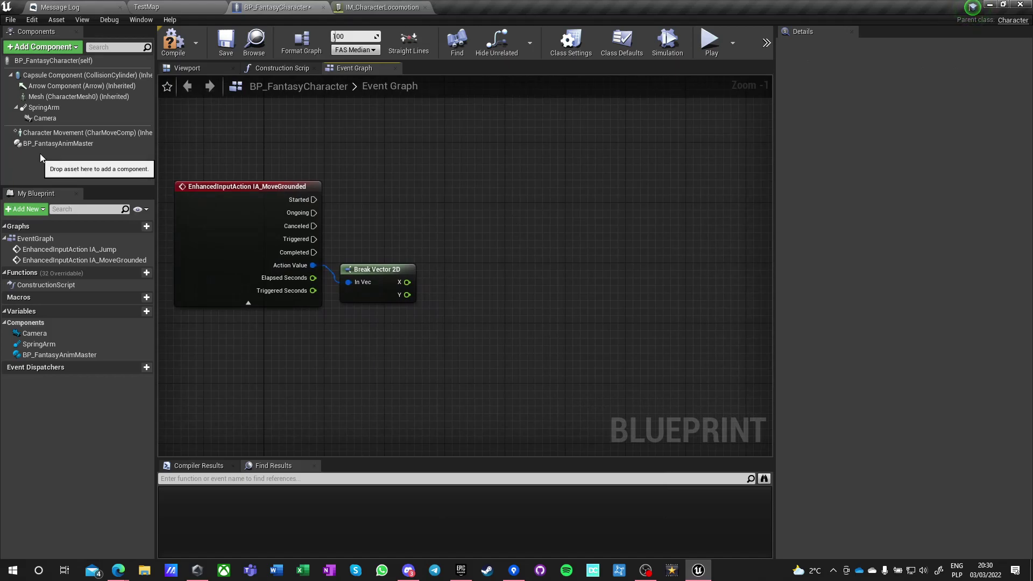
drag(54, 133, 547, 180)
- Add an Add Input Vector targeting Character Movement, with World Vector split into X, Y, Z
text(input)
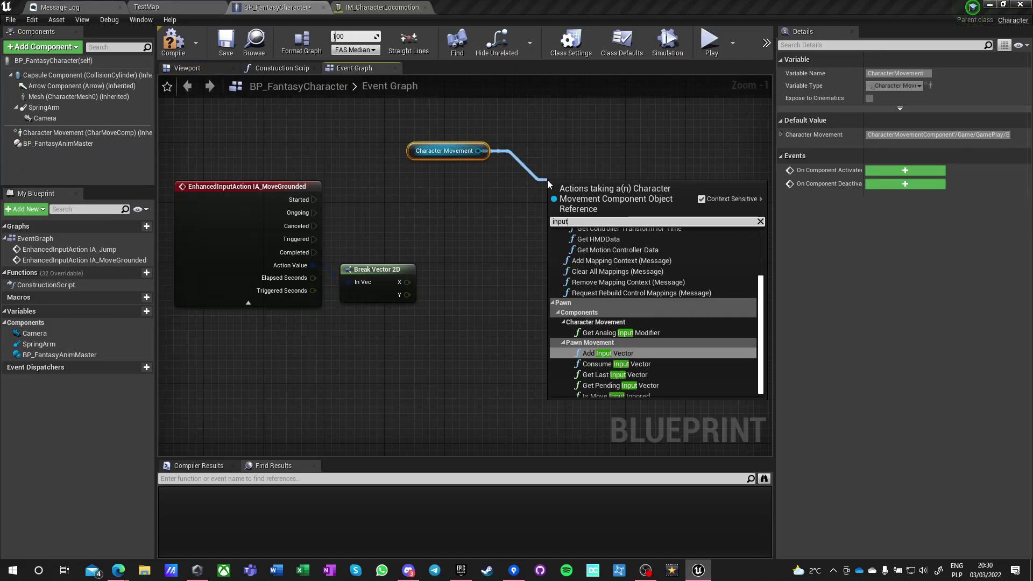
key(Return)
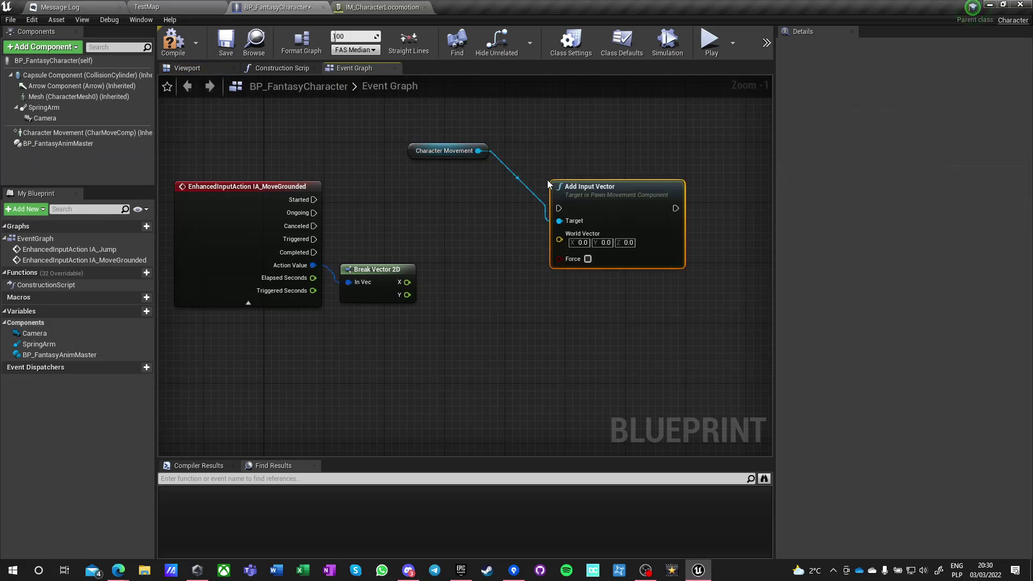
right_drag(475, 240, 425, 191)
right_click(521, 201)
click(529, 223)
right_drag(451, 231, 460, 260)
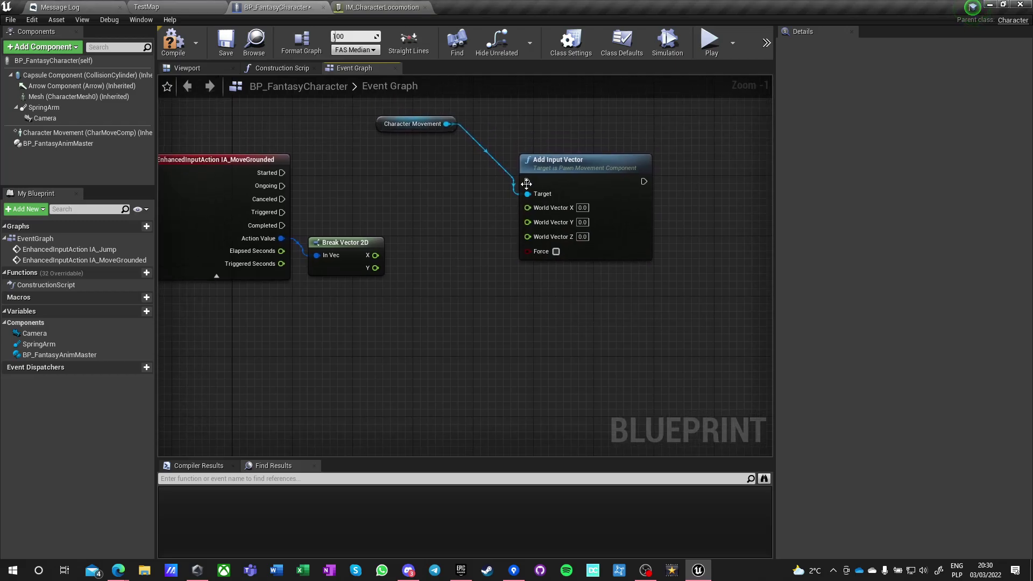
drag(547, 166, 576, 195)
click(411, 207)
right_drag(376, 245, 442, 238)
right_drag(412, 321, 392, 322)
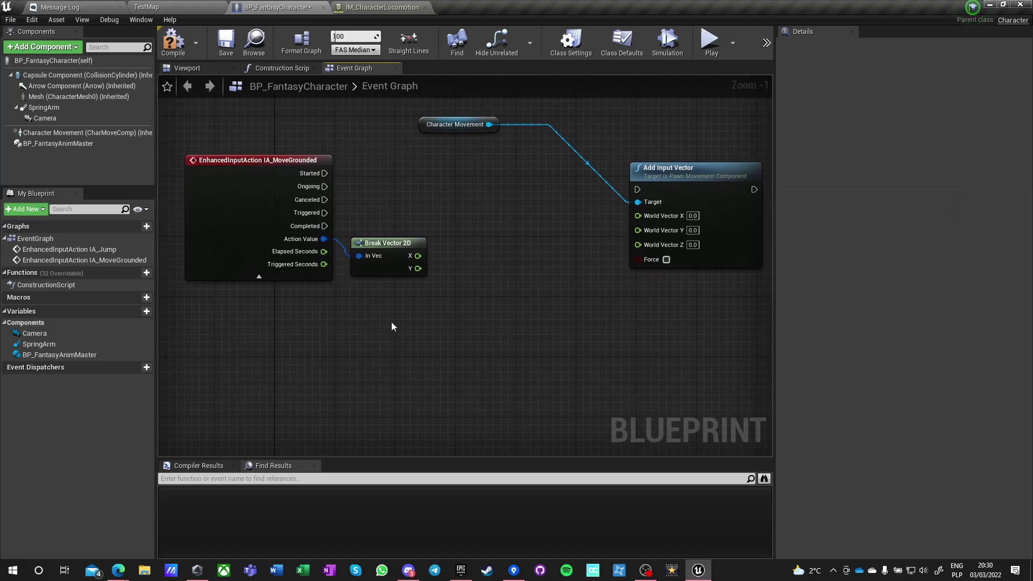
- Add a Get Control Rotation node above Break Vector 2D
right_click(377, 331)
text(get control rota)
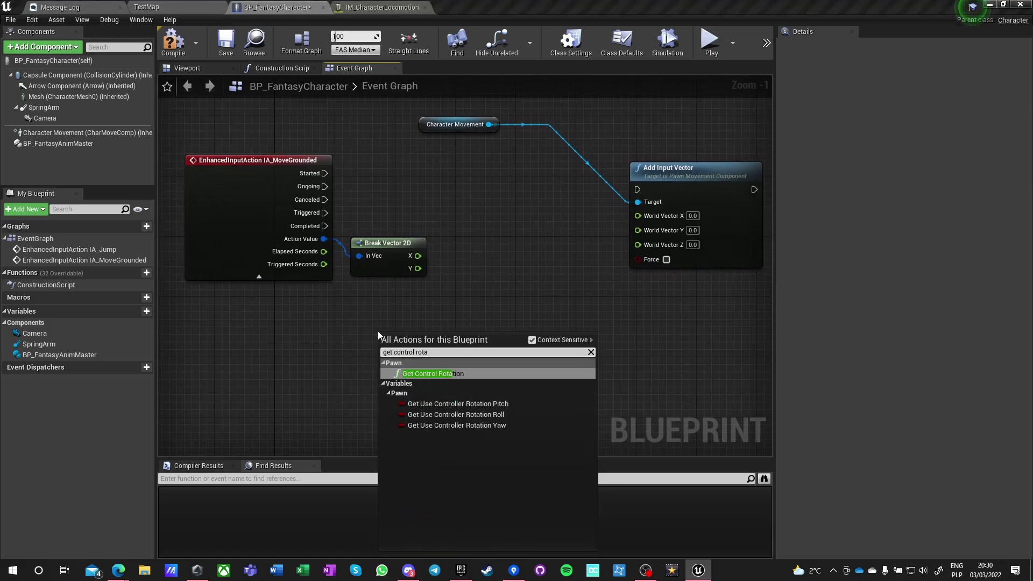
key(Return)
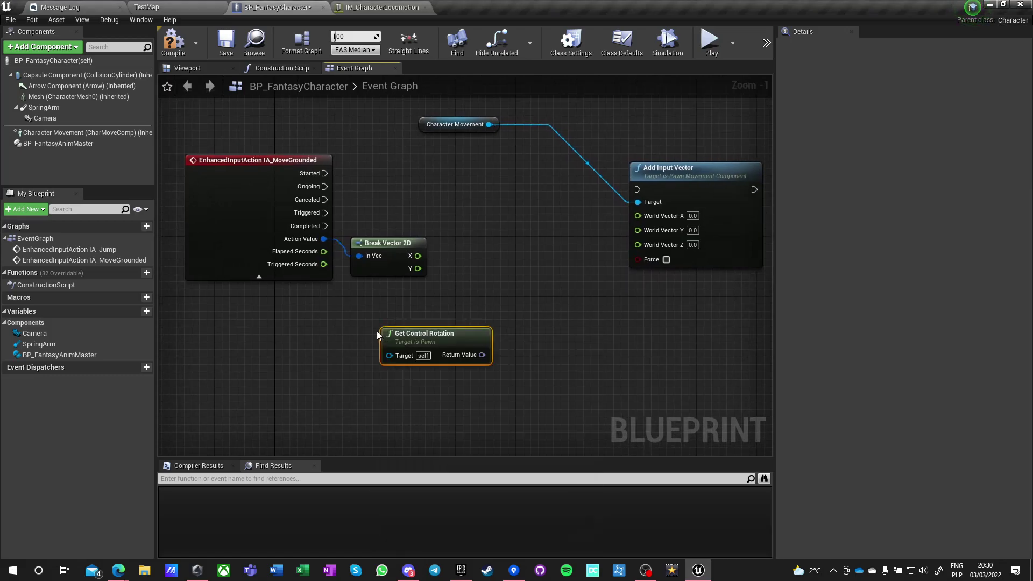
drag(389, 329, 364, 160)
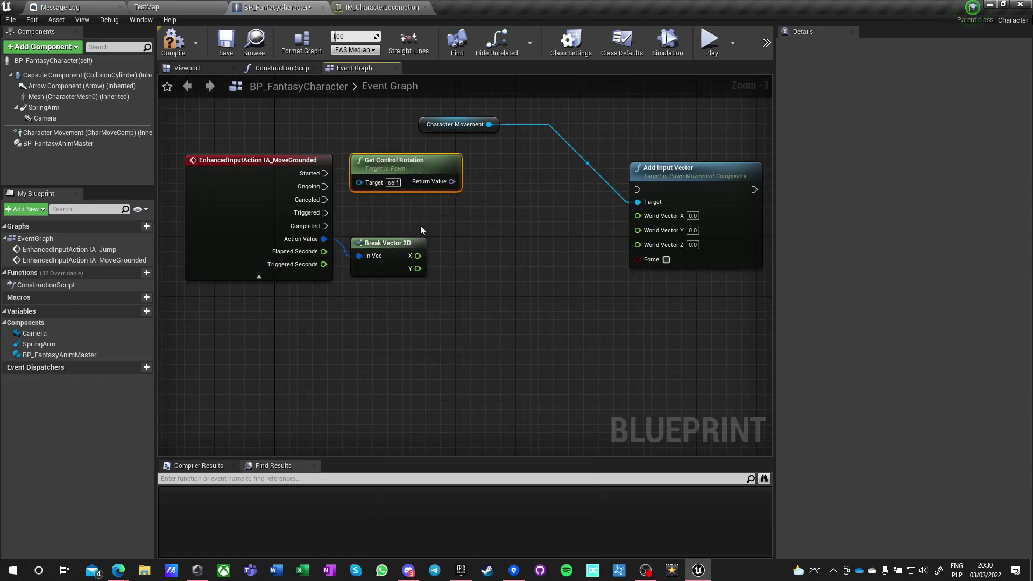
right_drag(421, 229, 329, 224)
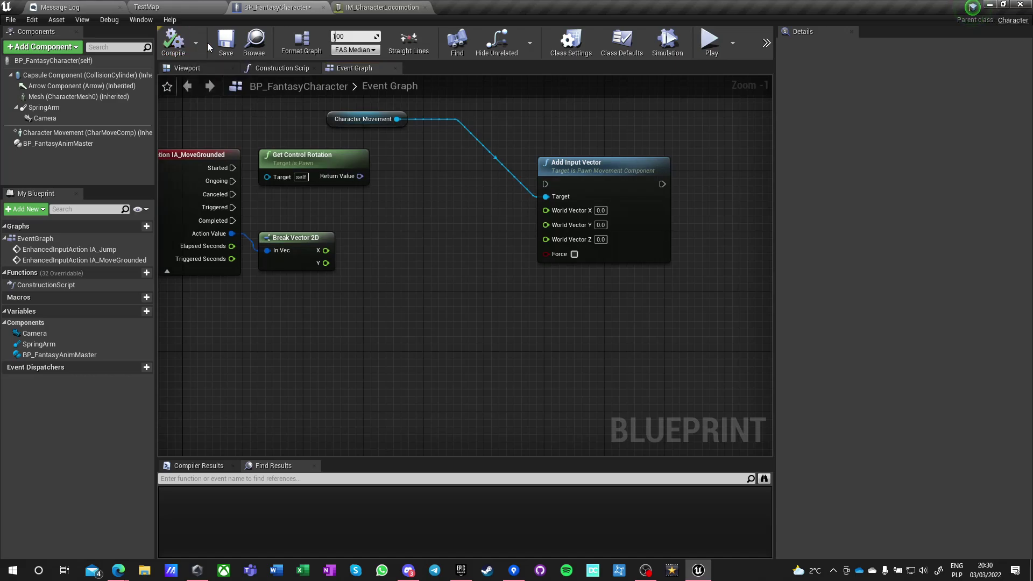
- Add a Make Vector fed by Break Vector 2D's X and Y, discarding a trial GetActorRotation
right_click(269, 205)
text(get )
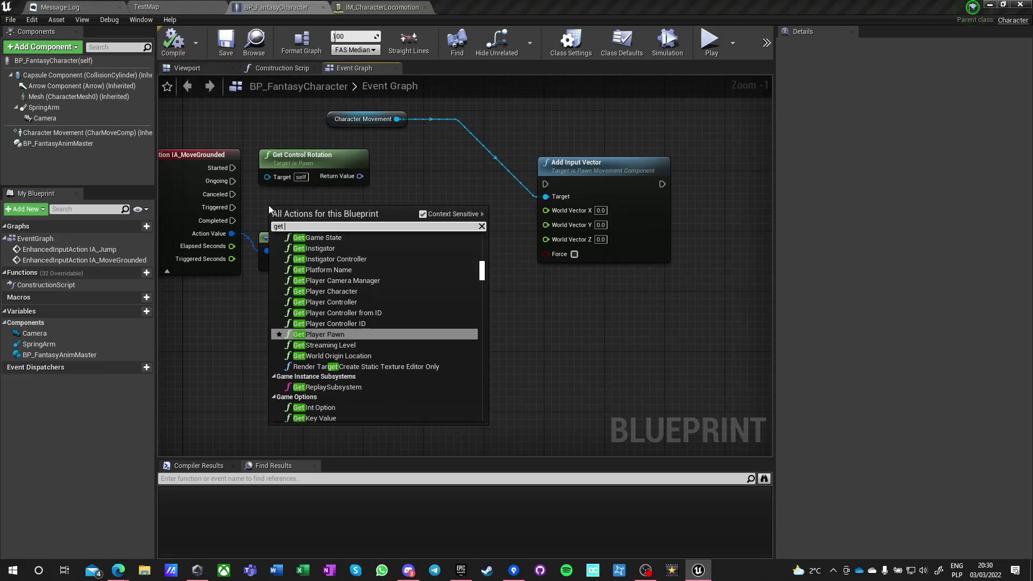
text(actor rotation)
key(Return)
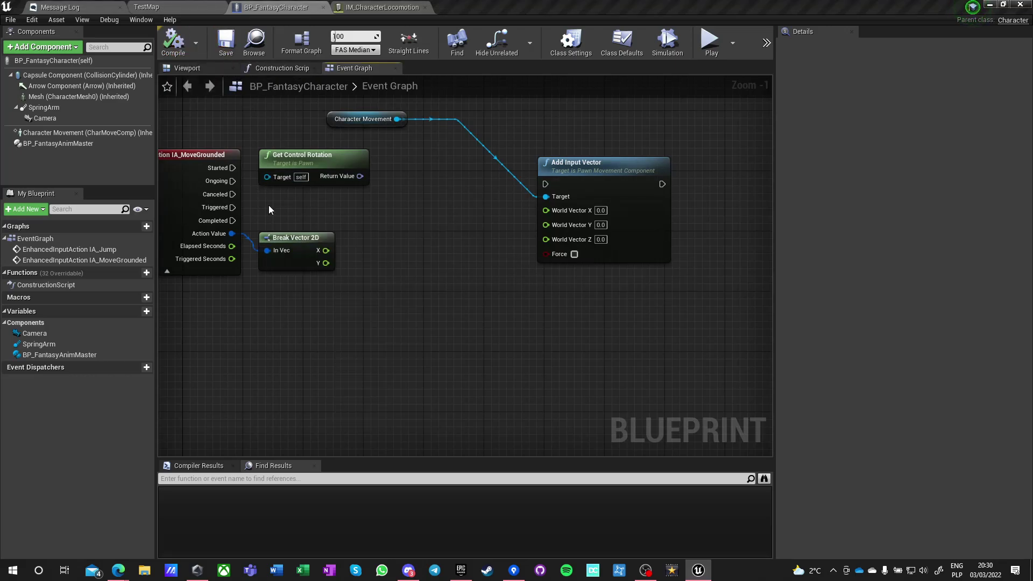
drag(284, 210, 276, 195)
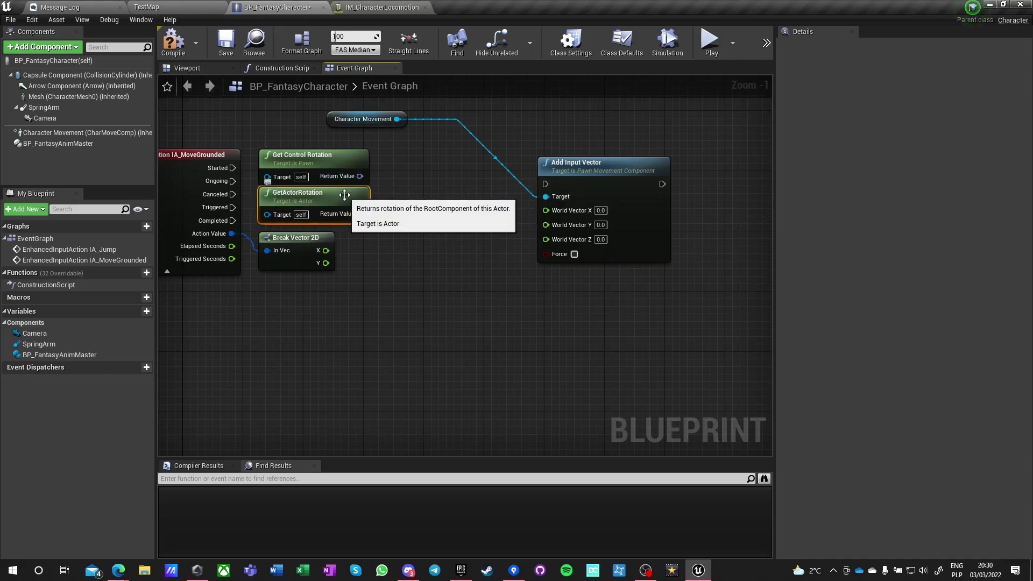
key(Delete)
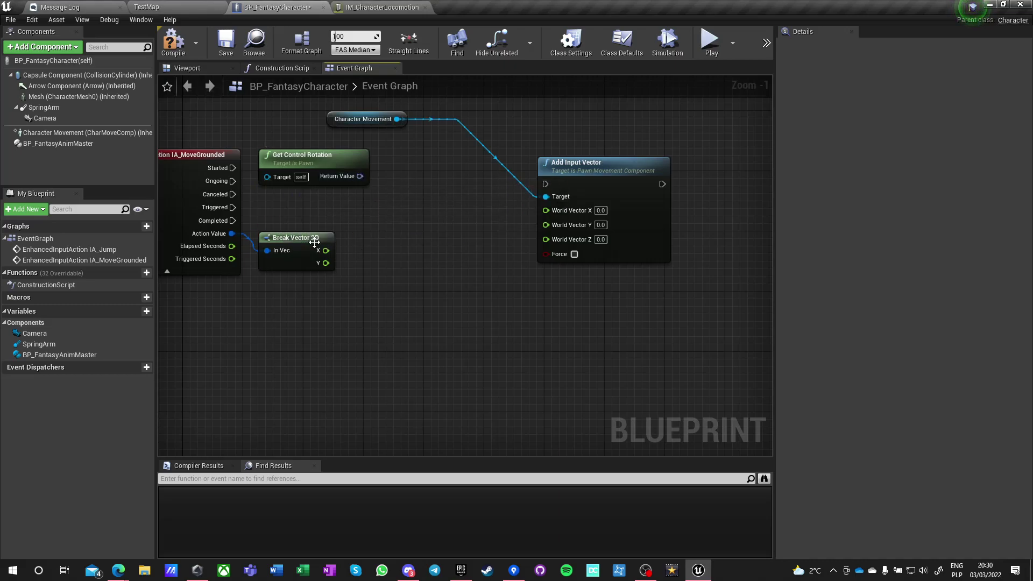
right_click(352, 241)
text(make vector)
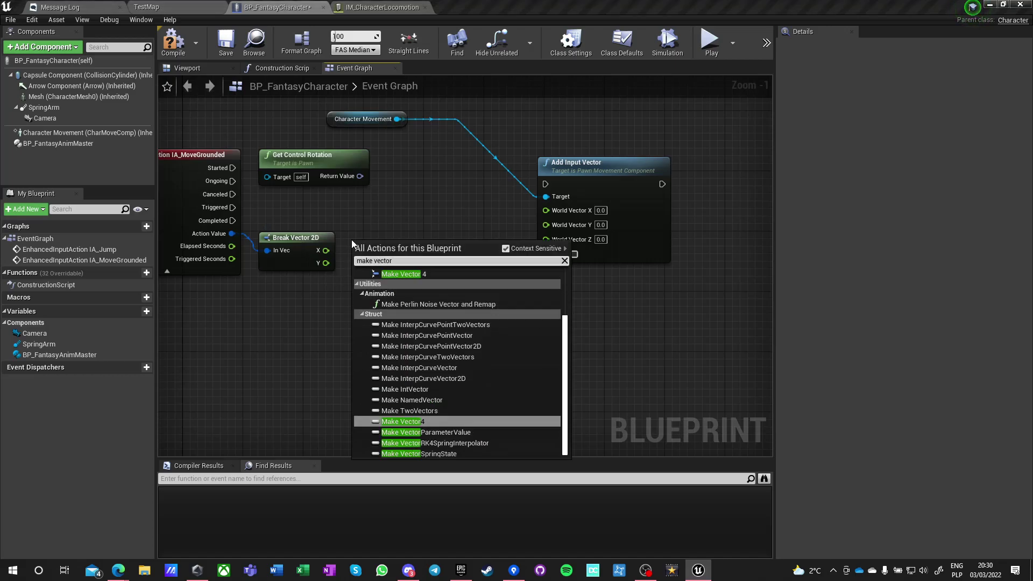
scroll(387, 280, up, 5)
click(395, 295)
drag(326, 251, 376, 238)
- Rotate the Make Vector output by the control rotation with a RotateVector node
drag(359, 176, 455, 223)
text(rotate ve)
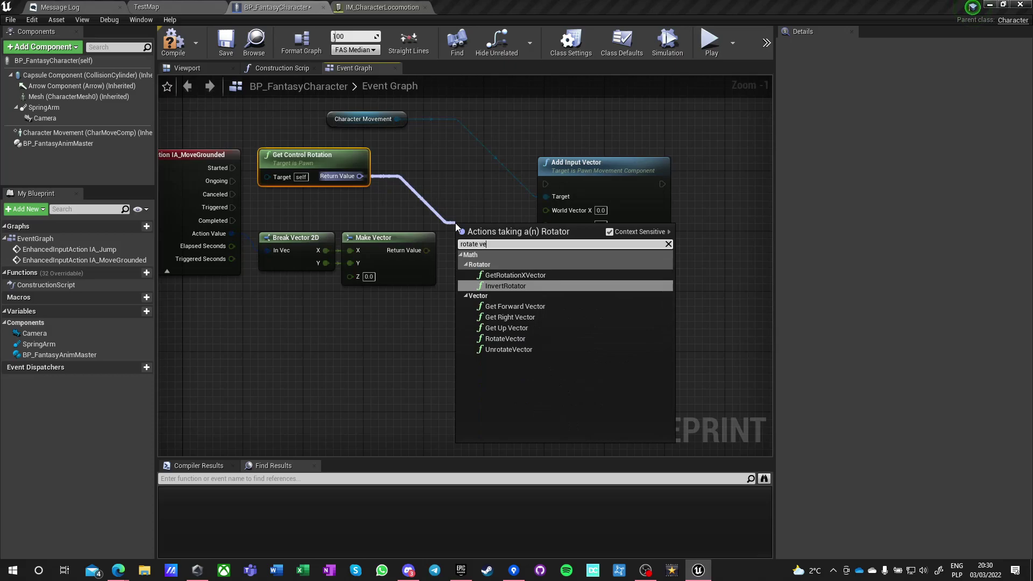
text(ctor)
key(Down)
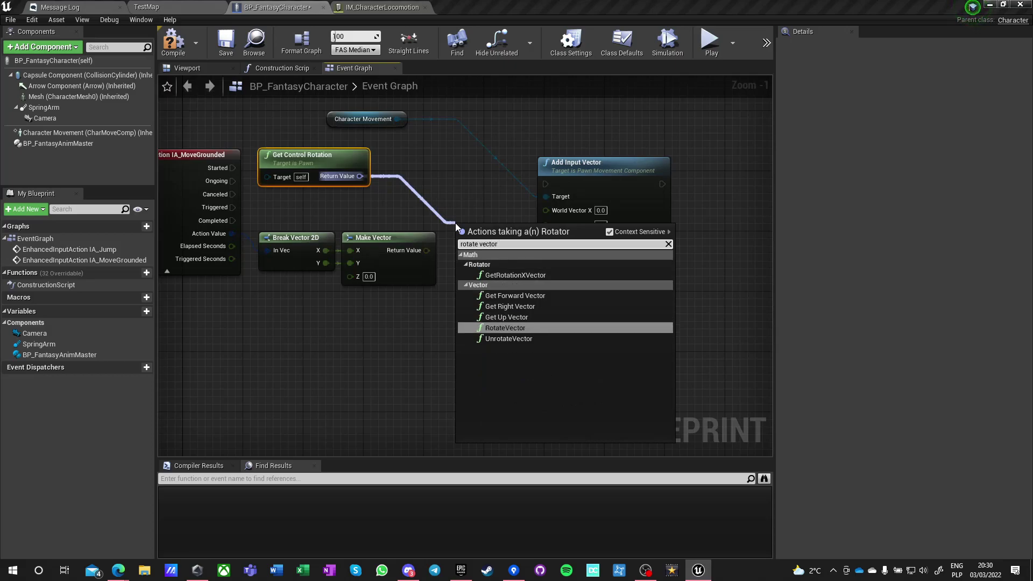
key(Return)
drag(427, 250, 469, 244)
drag(592, 162, 644, 162)
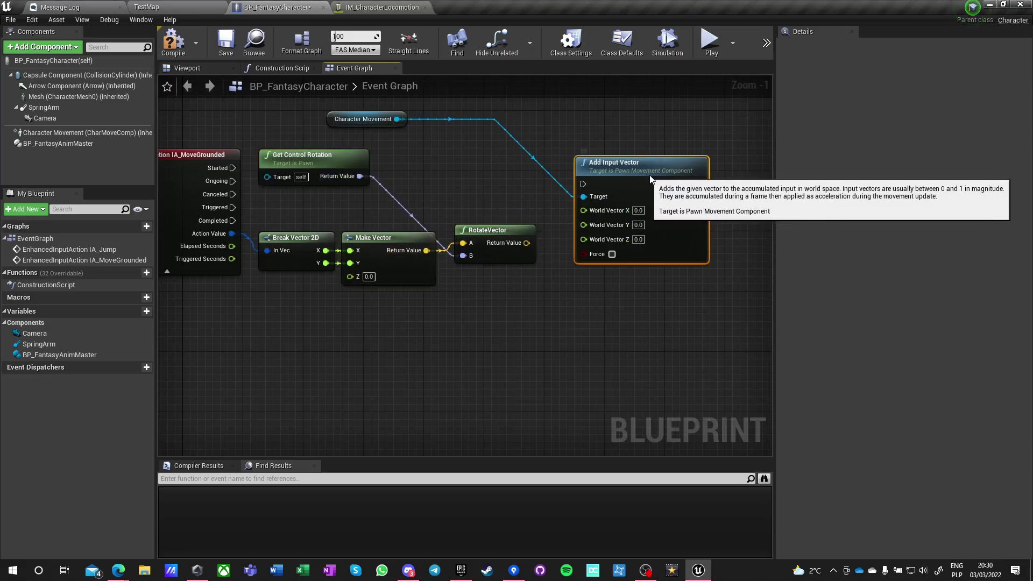
mouse_move(526, 243)
mouse_down()
mouse_move(603, 209)
mouse_move(519, 247)
mouse_move(527, 243)
mouse_up()
- Recombine World Vector, drive Add Input Vector from Ongoing, then compile and save
right_click(600, 211)
click(622, 237)
click(574, 349)
drag(603, 186, 224, 183)
drag(630, 170, 631, 171)
click(173, 42)
click(226, 41)
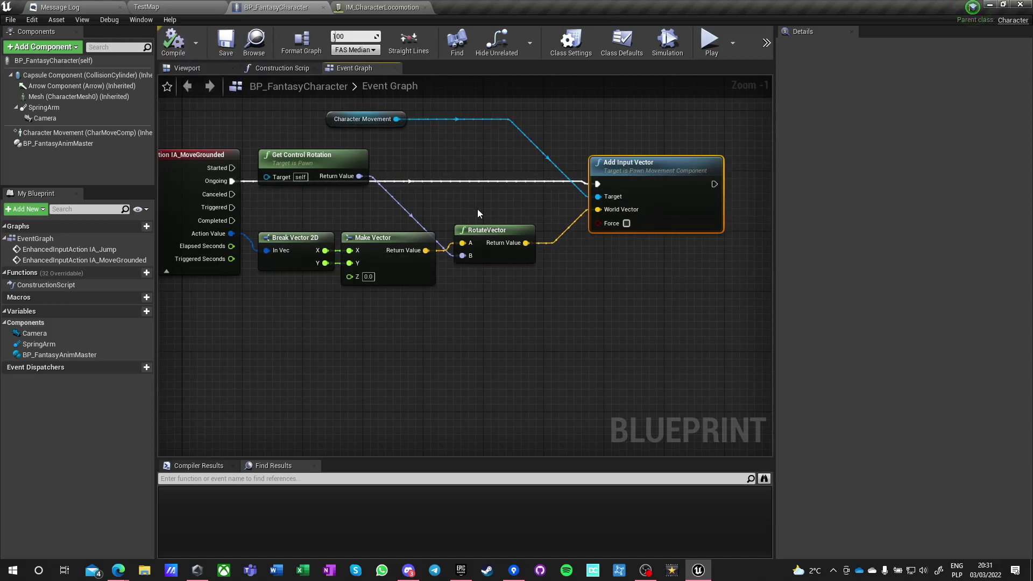
- Test-play TestMap to check the character's movement
click(167, 7)
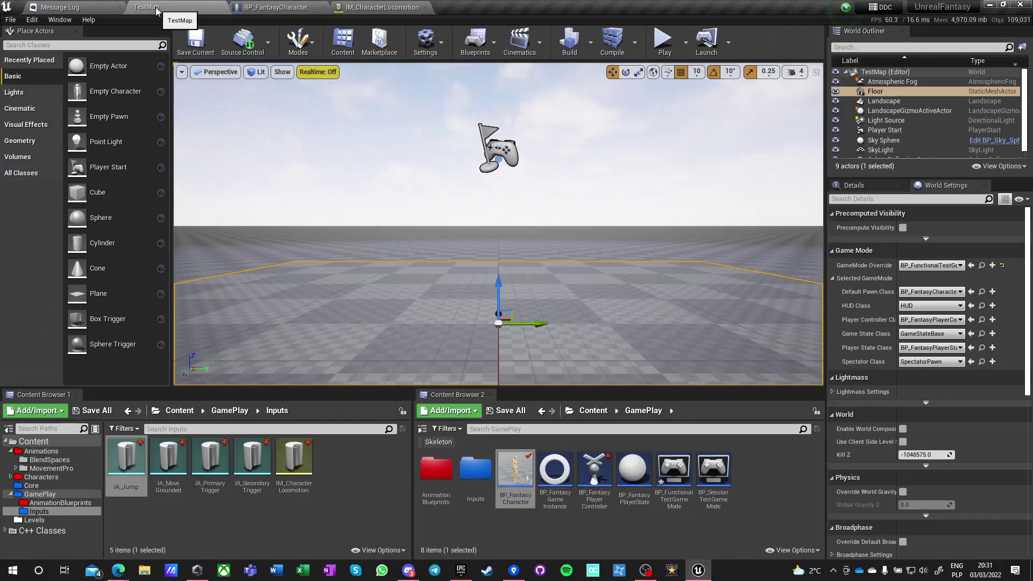
click(665, 40)
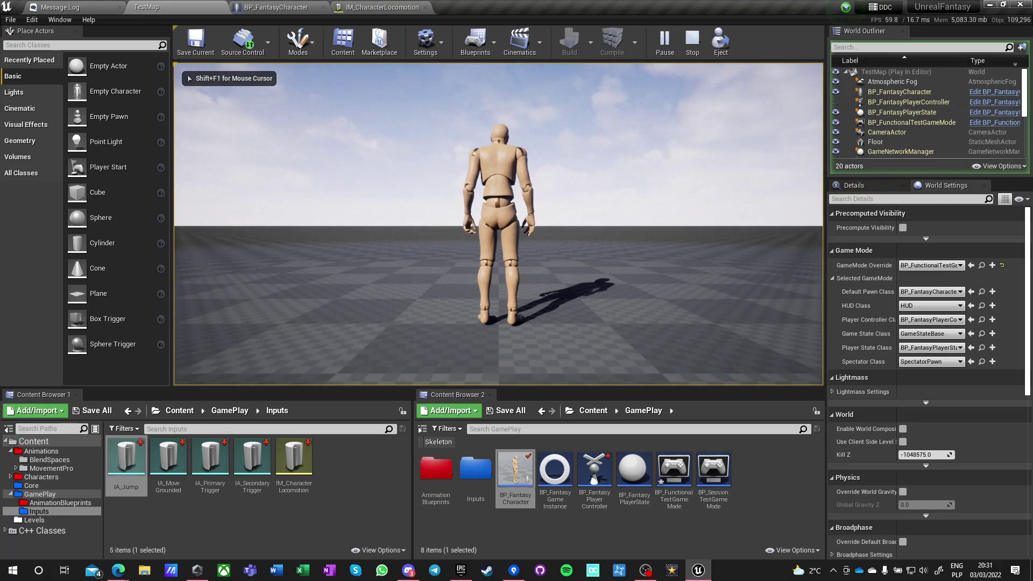
key(Escape)
- Remove the A and D keys from IA_MoveGrounded in IM_CharacterLocomotion, leaving W and S
click(275, 7)
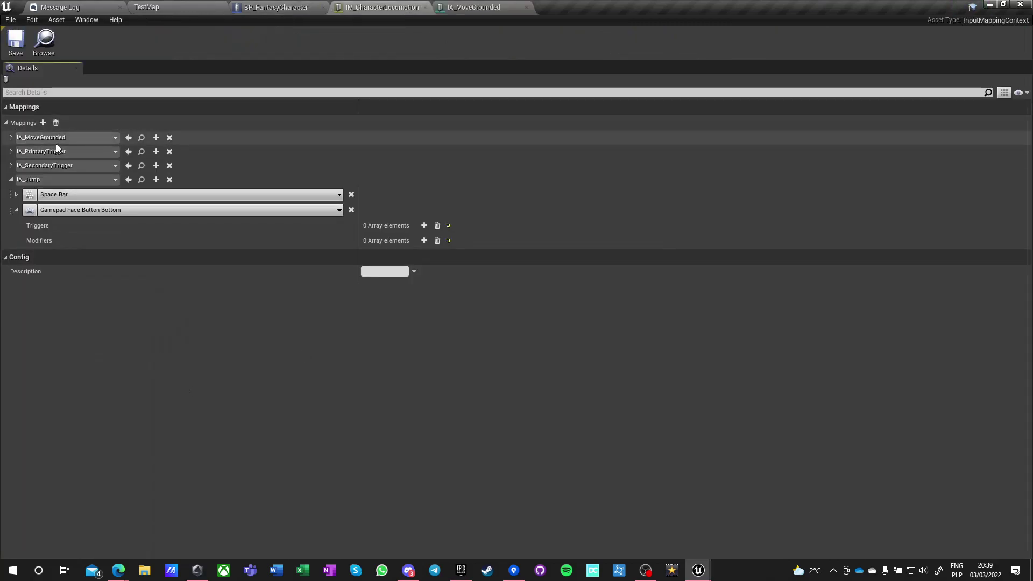
click(11, 138)
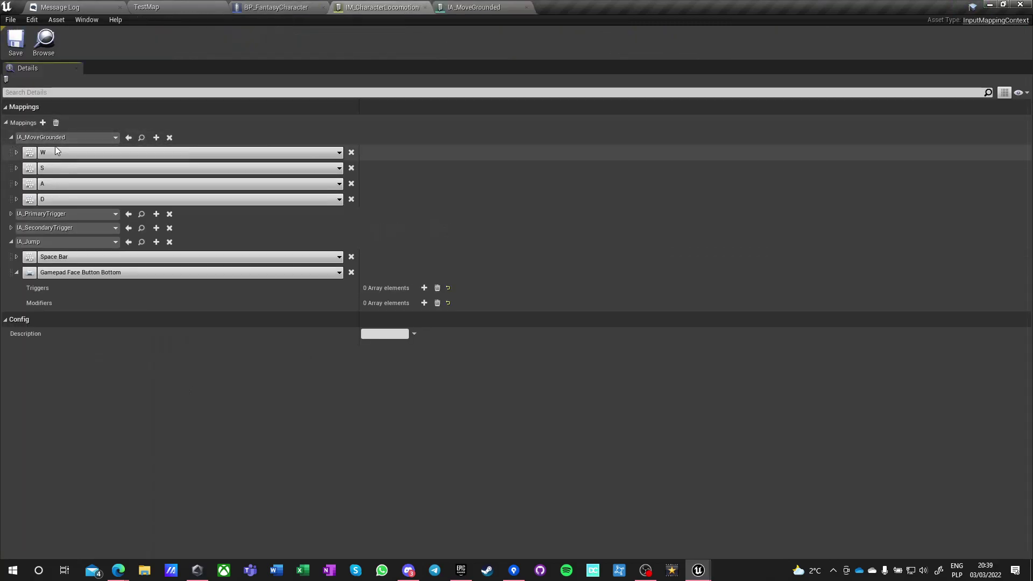
click(351, 183)
click(351, 183)
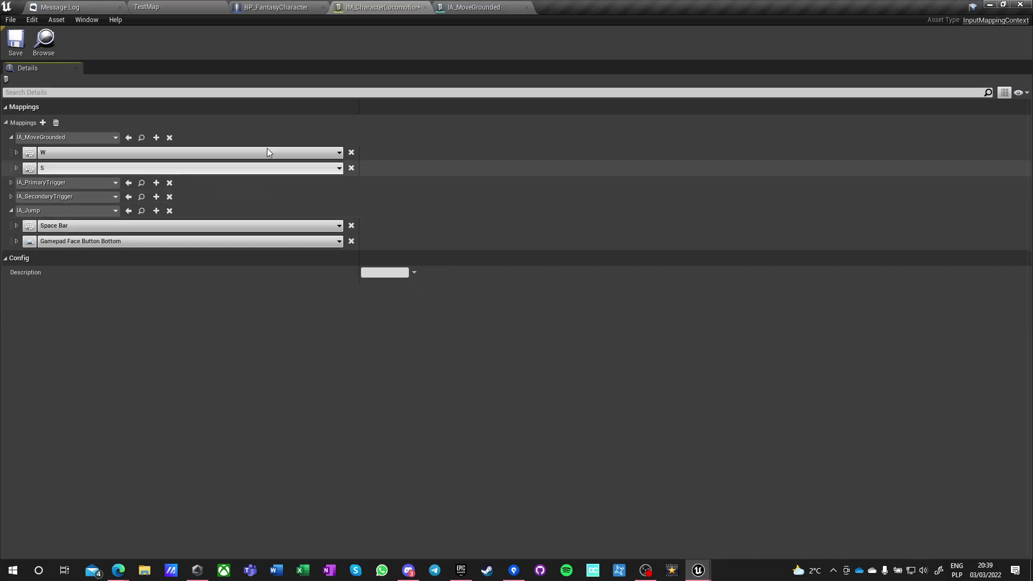
click(141, 138)
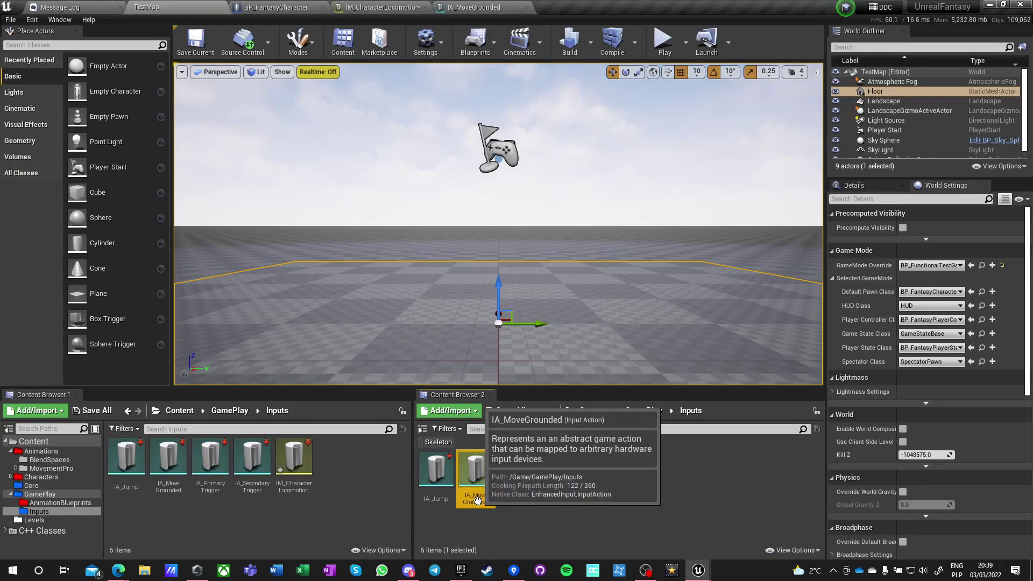
- Rename the IA_MoveGrounded input action to IA_MoveForward
key(F2)
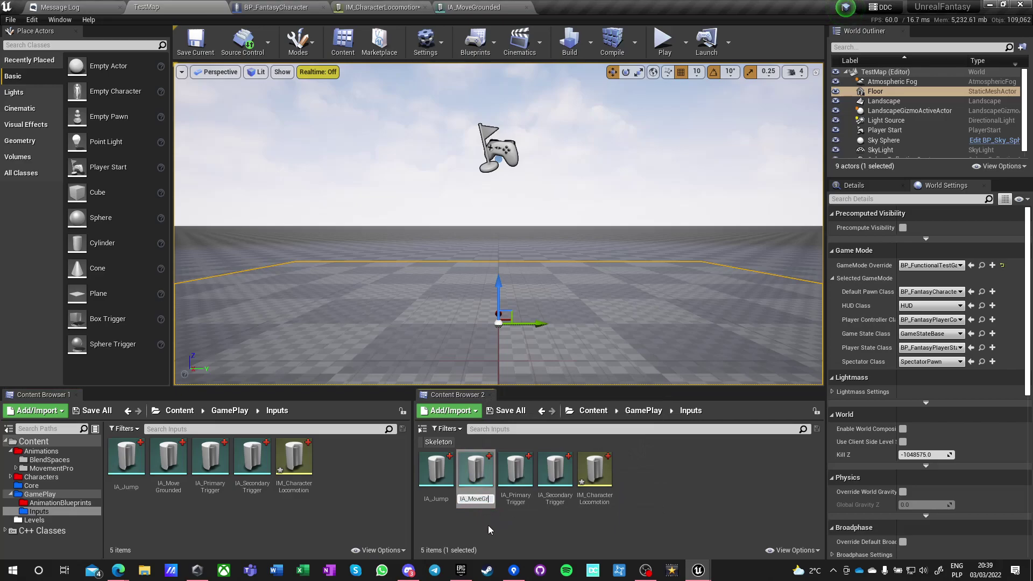
key(Return)
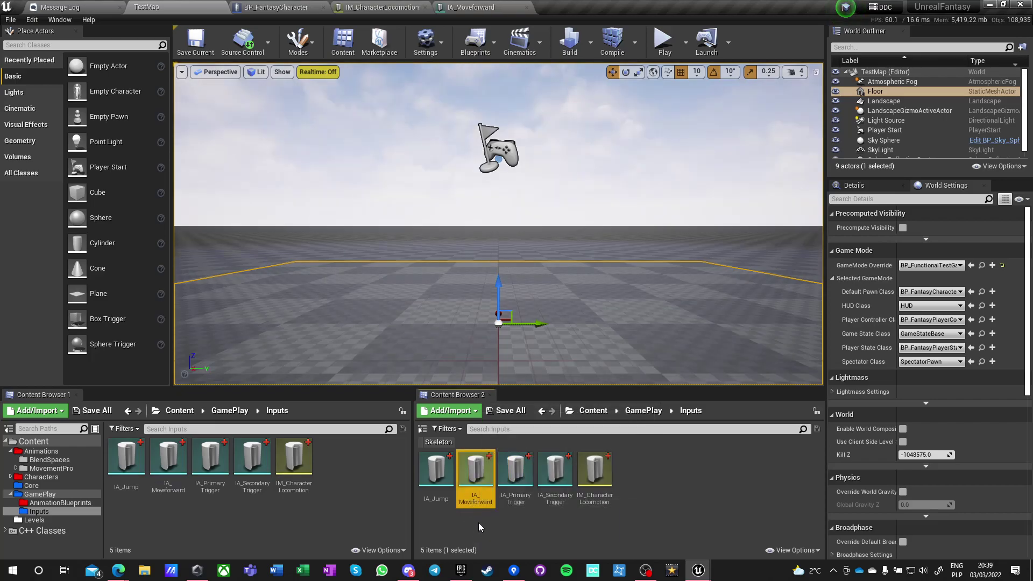
click(474, 500)
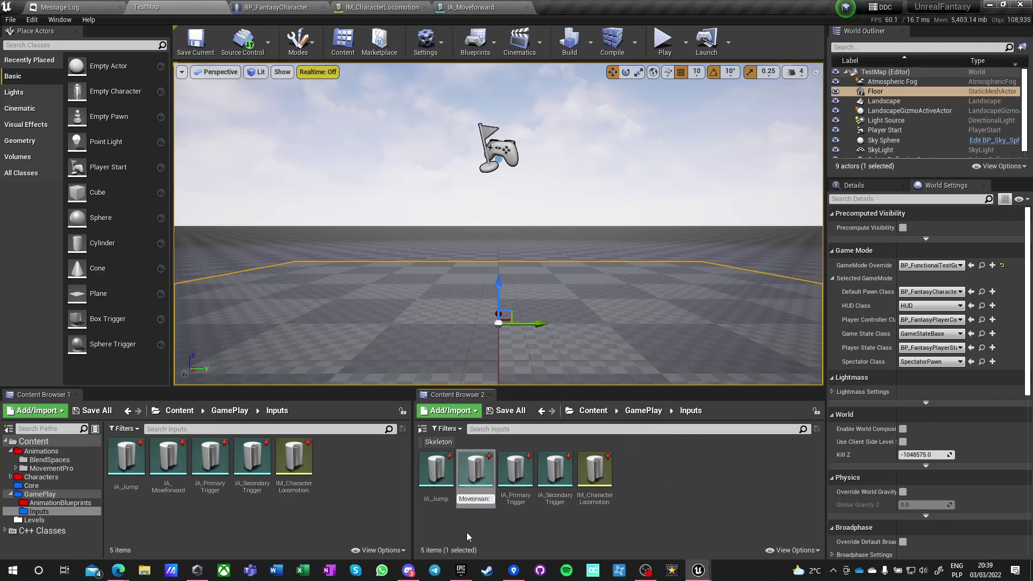
text(IA_MoveForward)
key(Return)
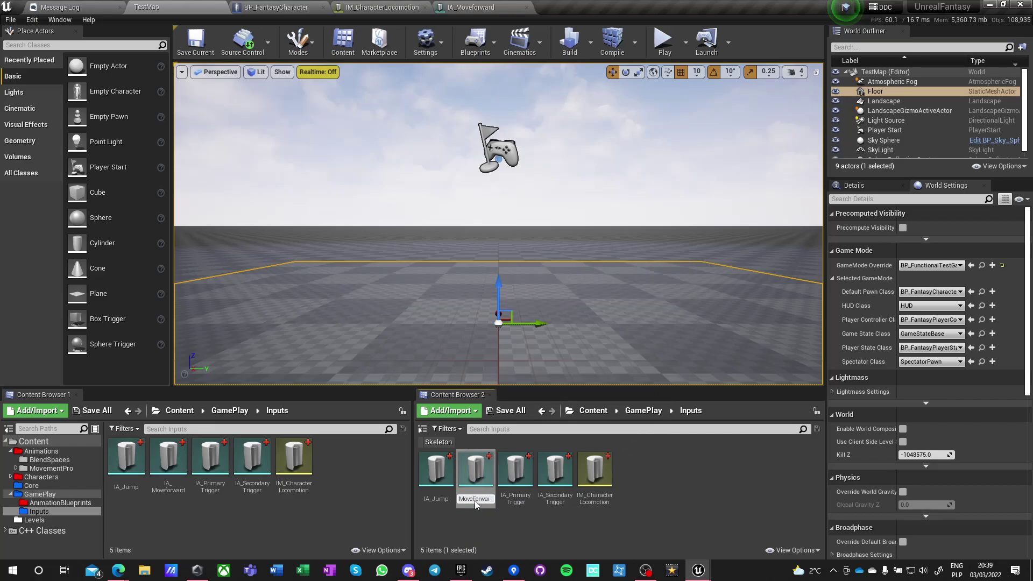
- Set IA_MoveForward's Value Type to Axis1D (float), remove its Hold trigger, and save
double_click(475, 472)
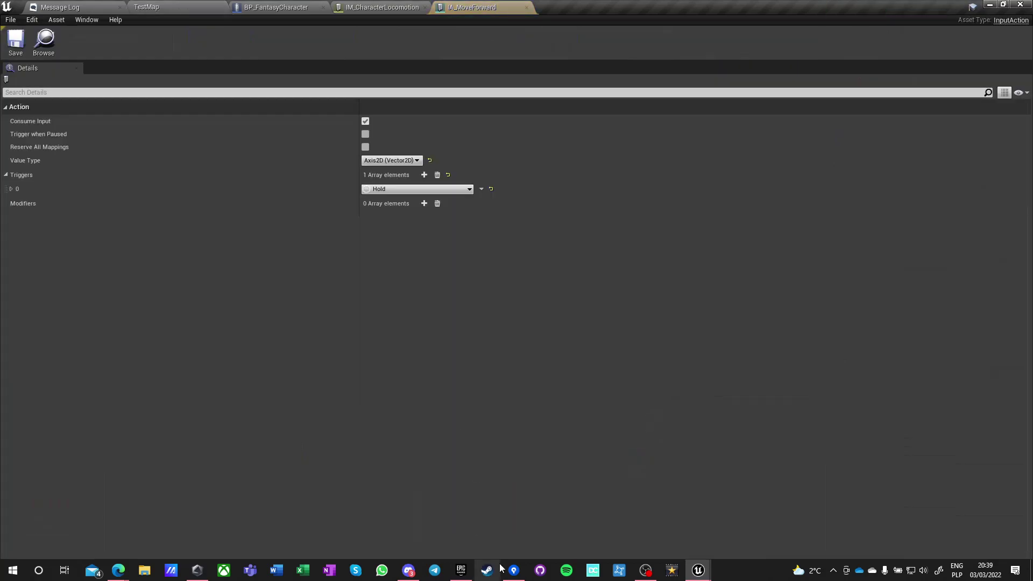
click(383, 161)
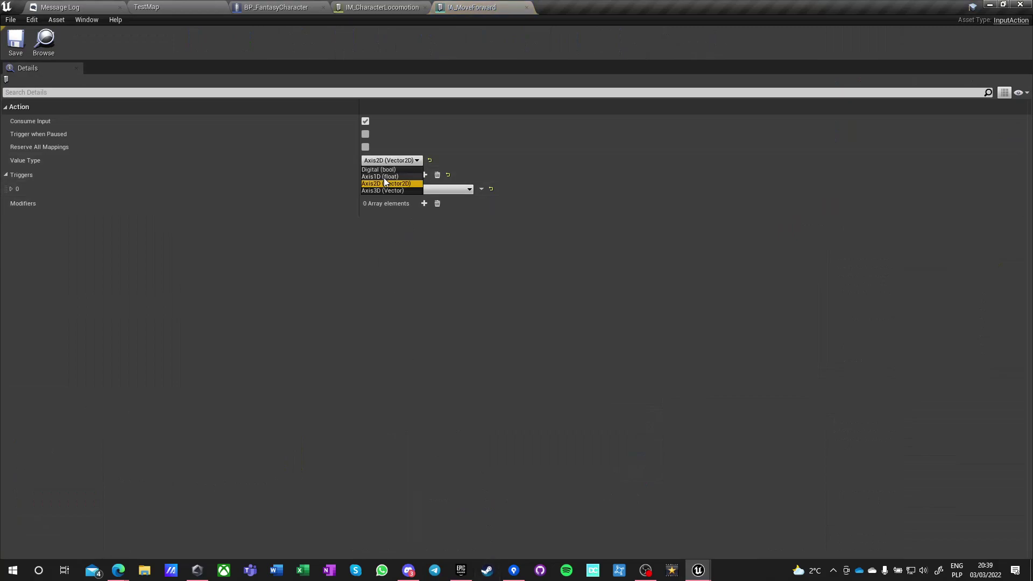
click(381, 177)
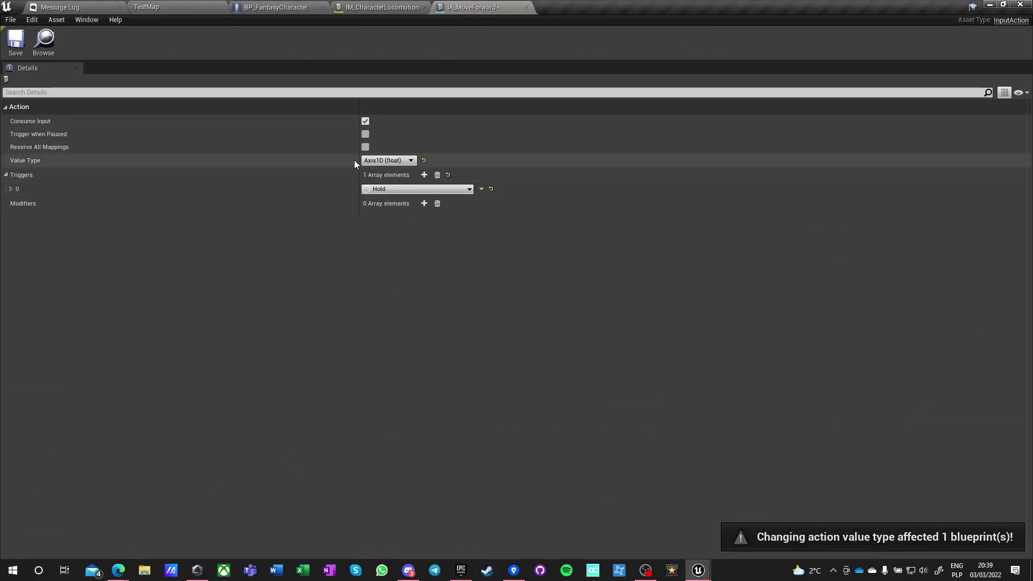
click(436, 175)
key(ctrl+s)
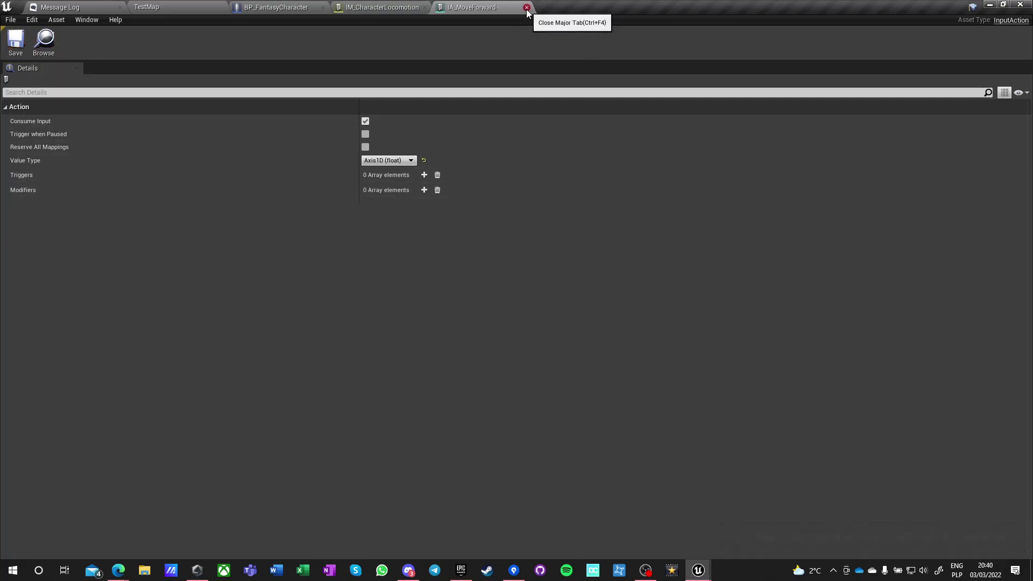
click(527, 8)
- Rename the duplicate IA_MoveForward asset to IA_MoveRight in the Inputs folder
click(108, 8)
click(147, 8)
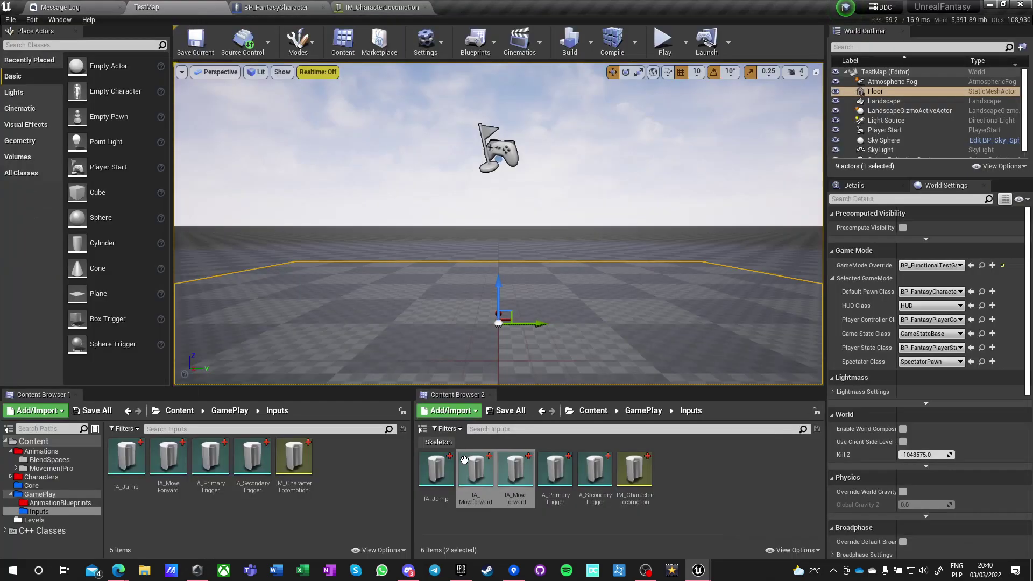
click(496, 526)
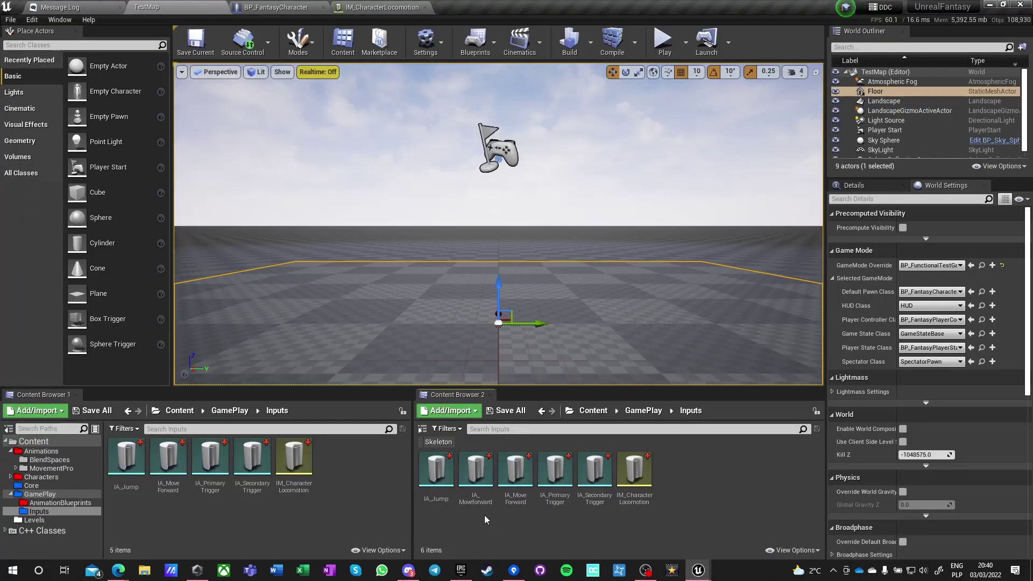
click(515, 484)
key(F2)
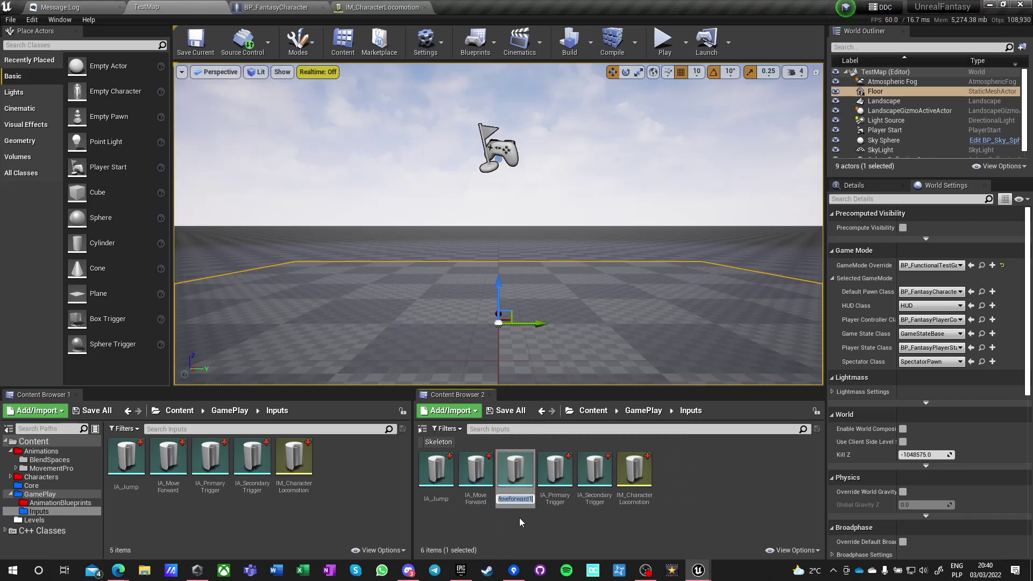
key(End)
key(BackSpace)
key(BackSpace)
key(BackSpace)
key(Return)
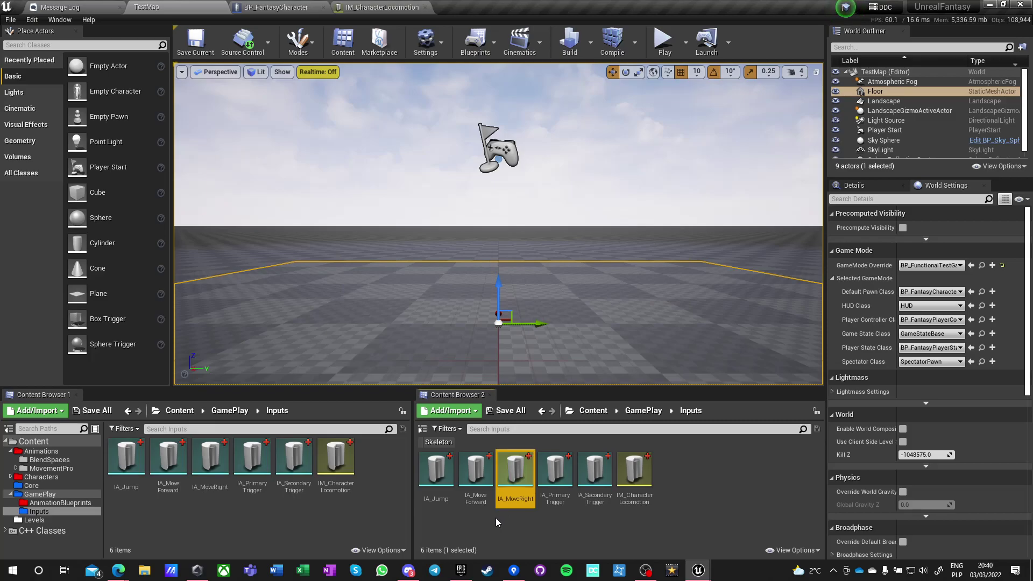
click(260, 521)
click(638, 413)
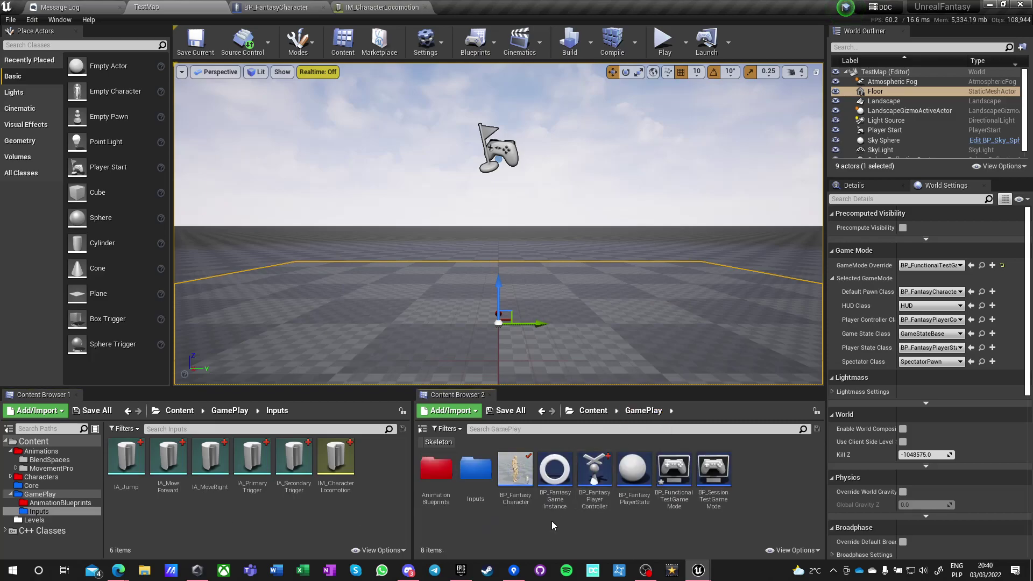
- Add an IA_MoveRight action mapping to the IM_CharacterLocomotion mapping context
double_click(476, 516)
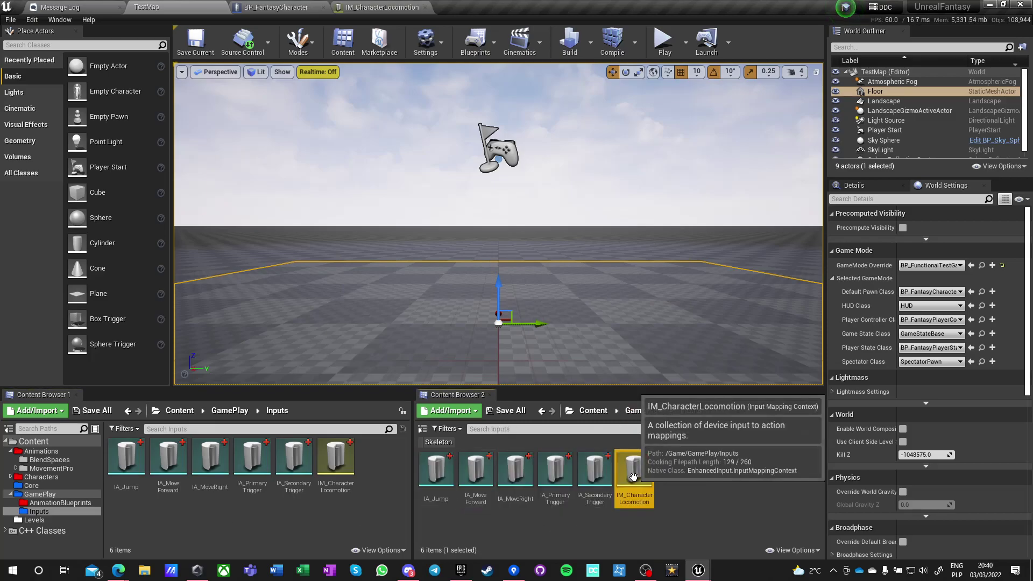
double_click(635, 469)
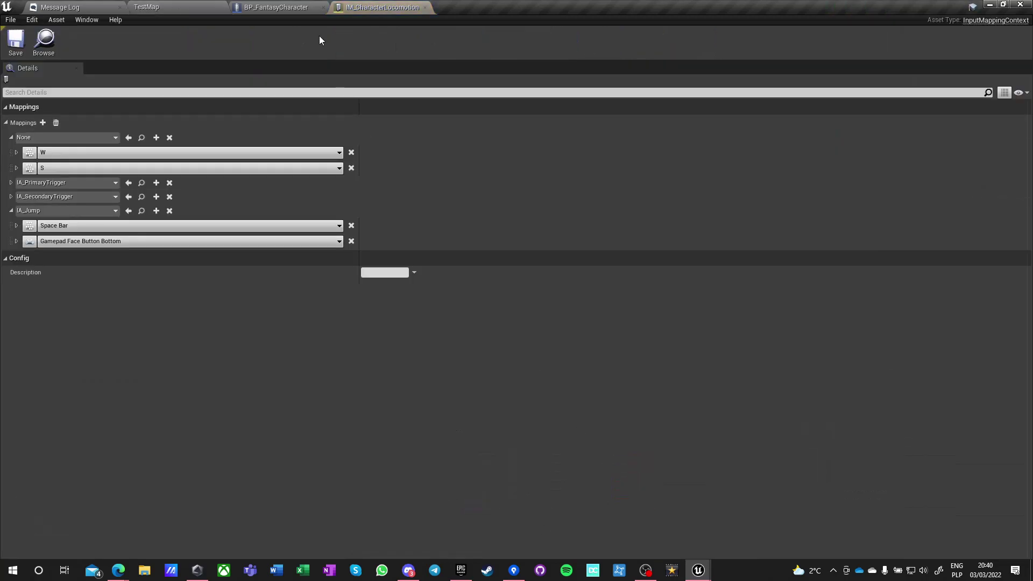
click(70, 138)
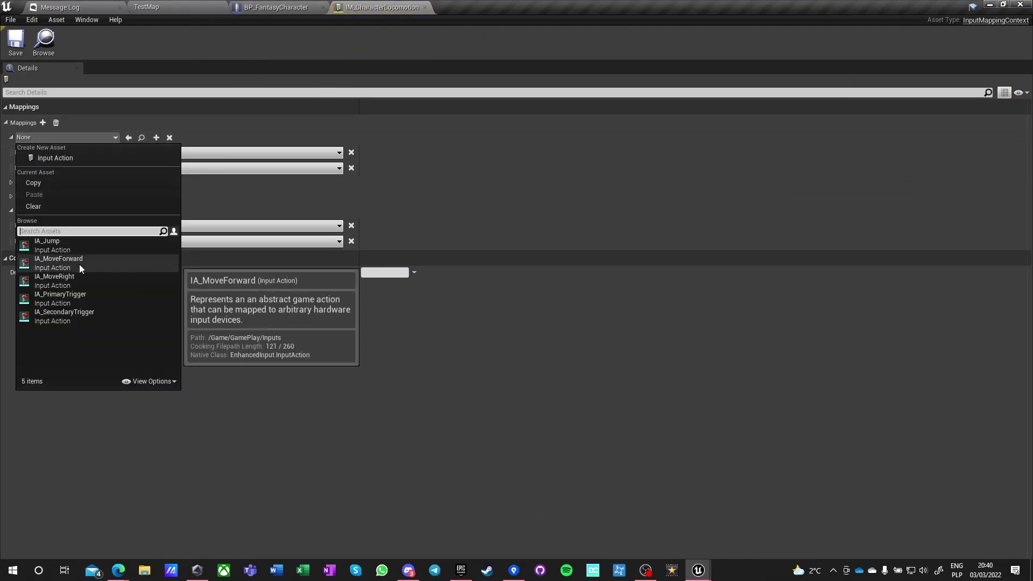
key(Escape)
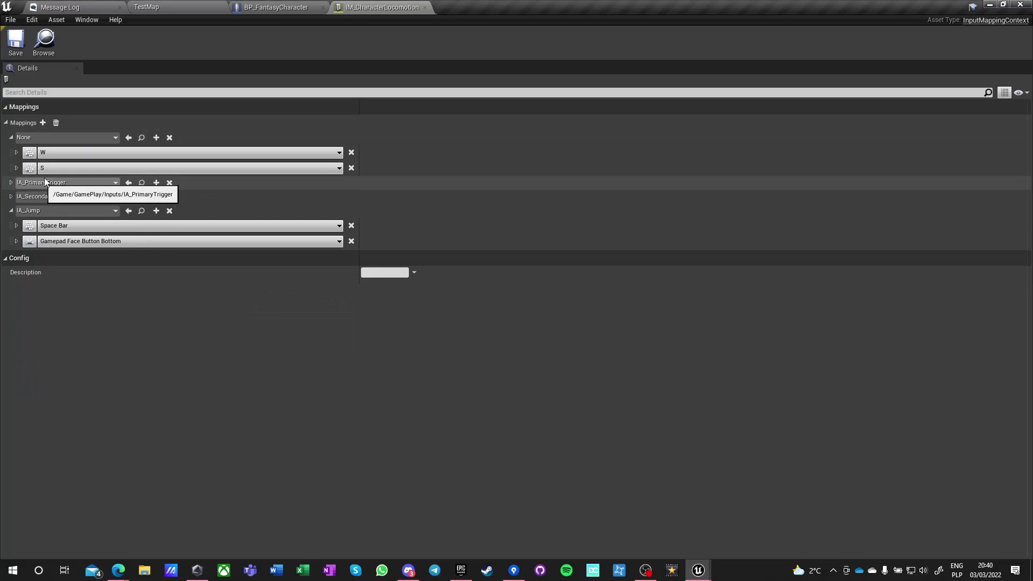
click(43, 124)
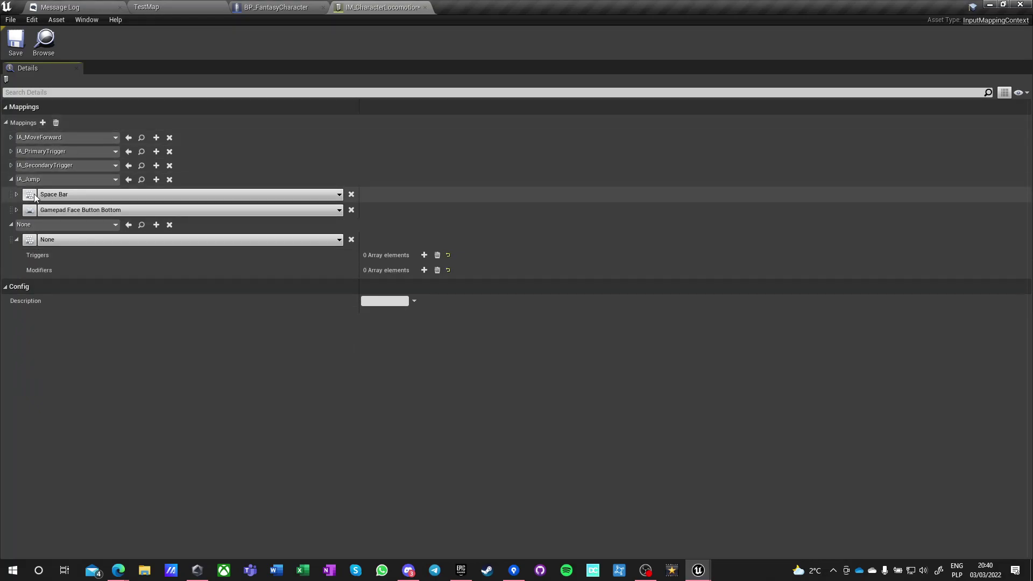
click(56, 226)
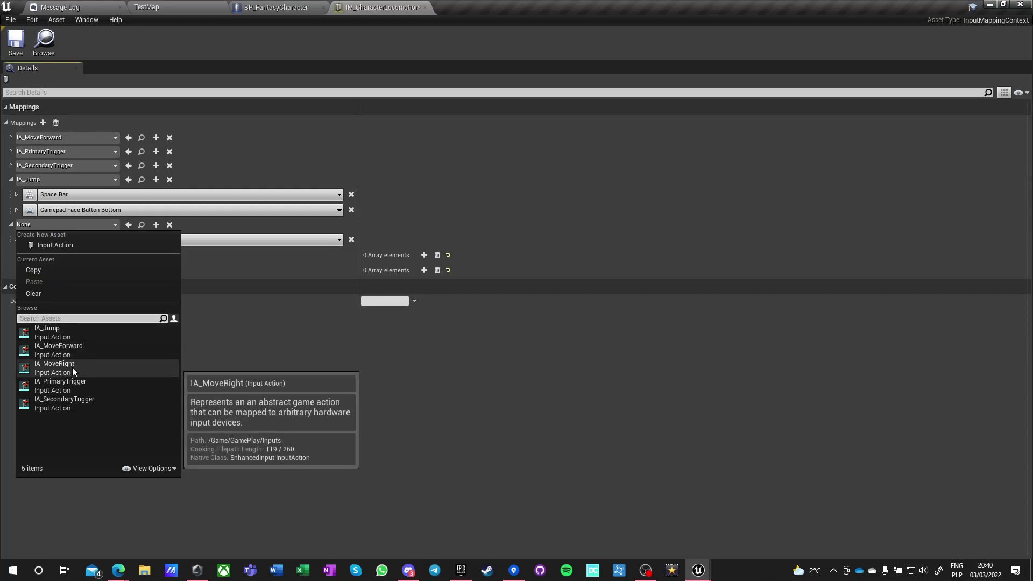
click(72, 367)
- Bind IA_MoveRight to the D key and to the A key with a Negate modifier
click(69, 241)
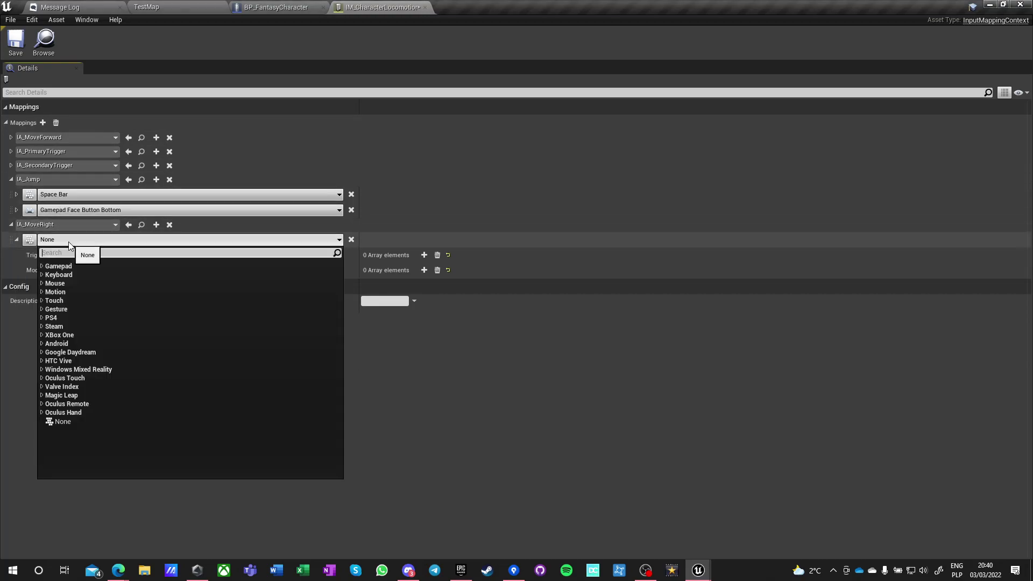
click(29, 240)
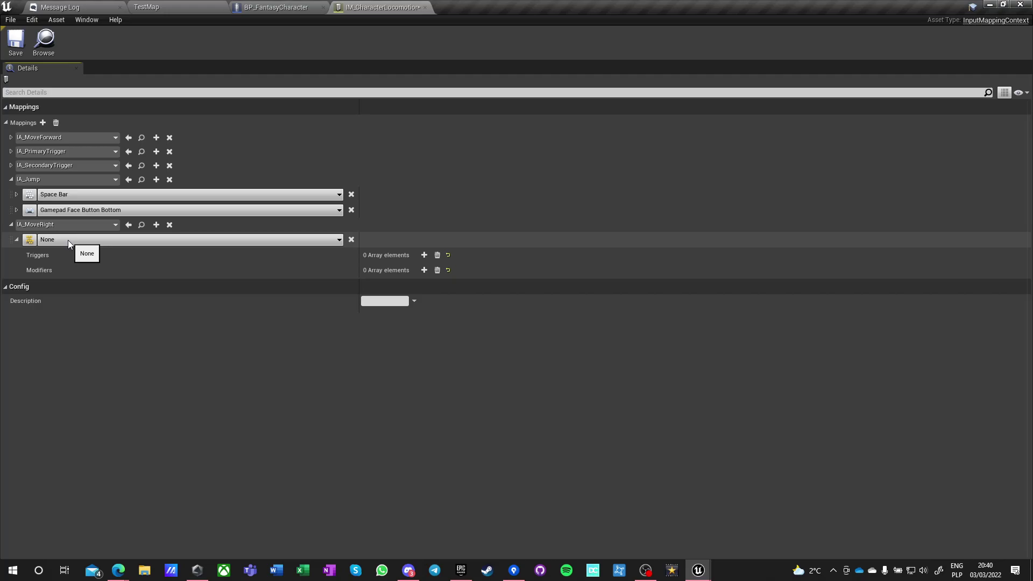
key(d)
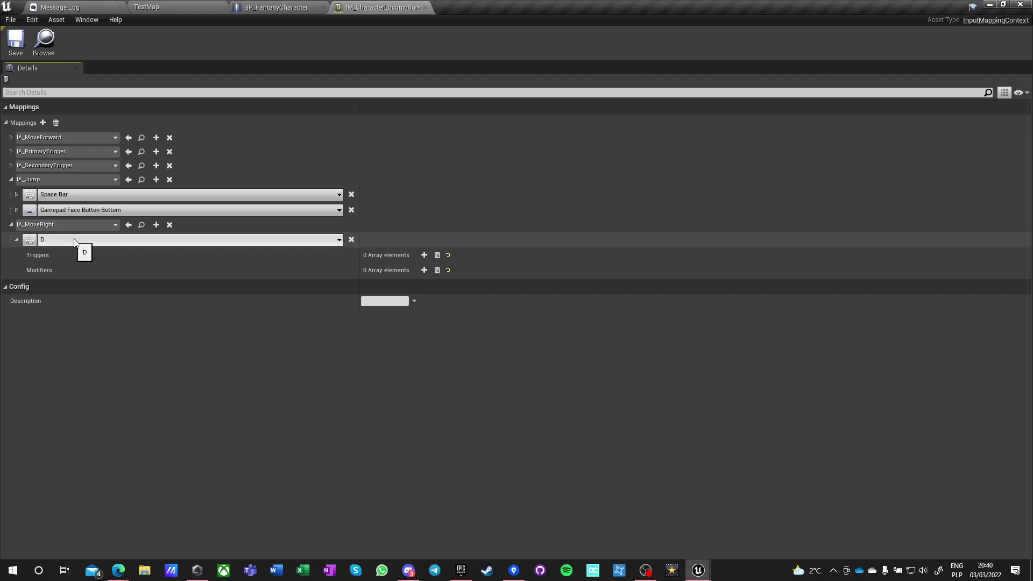
click(156, 225)
click(30, 255)
key(a)
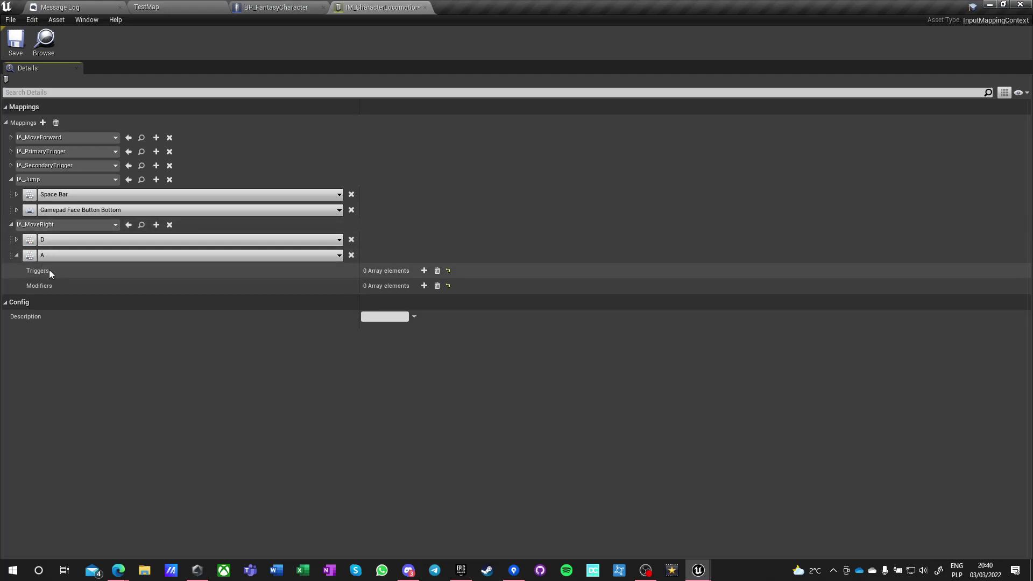
click(424, 286)
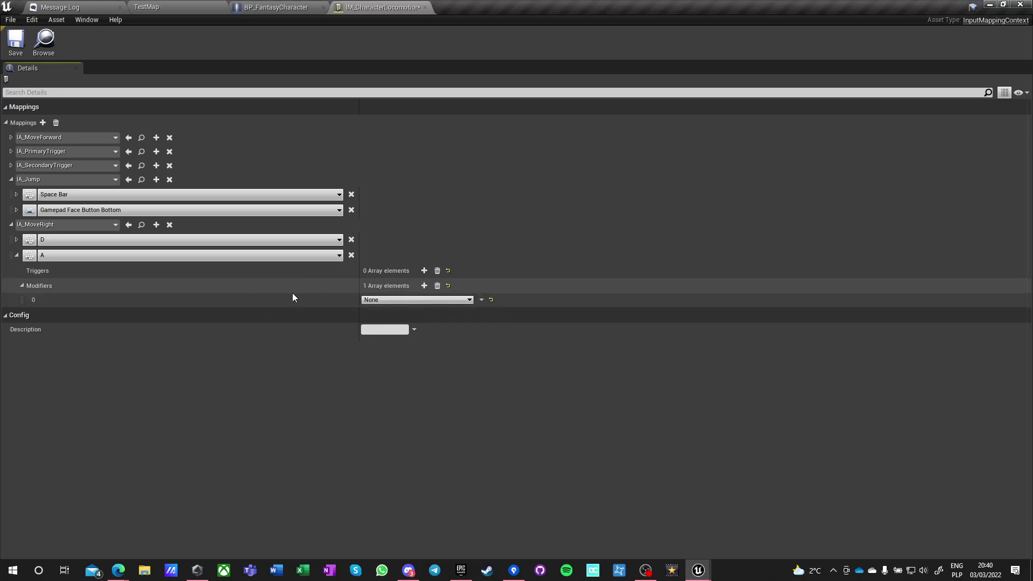
click(401, 300)
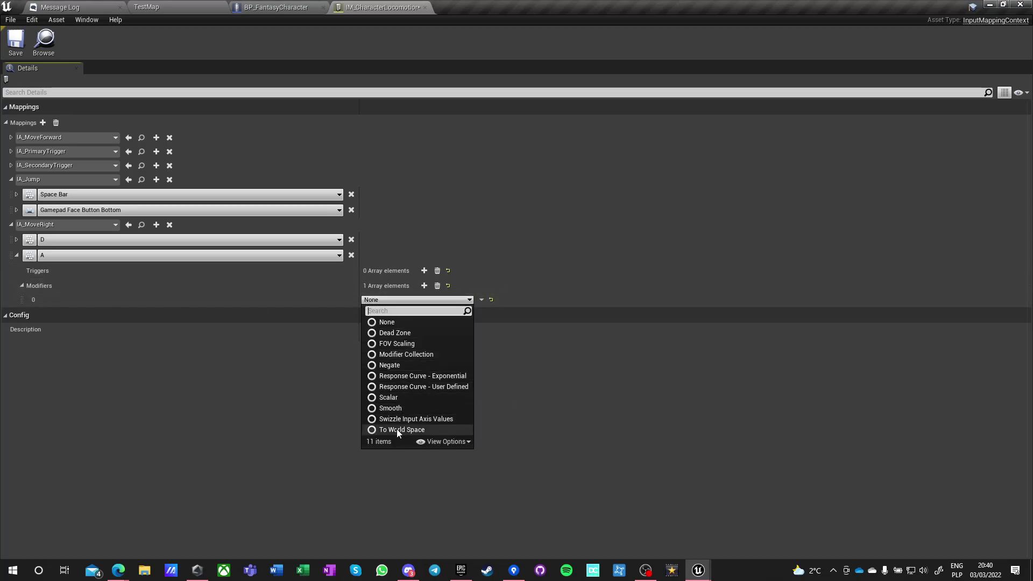
click(386, 366)
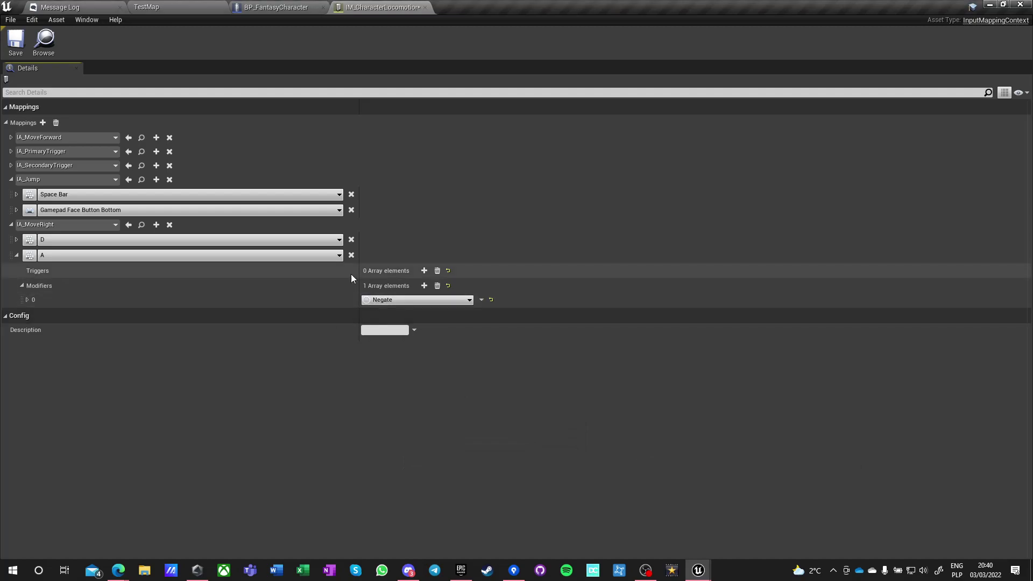
- Replace the S key's Scalar modifier on IA_MoveForward with Negate
click(11, 225)
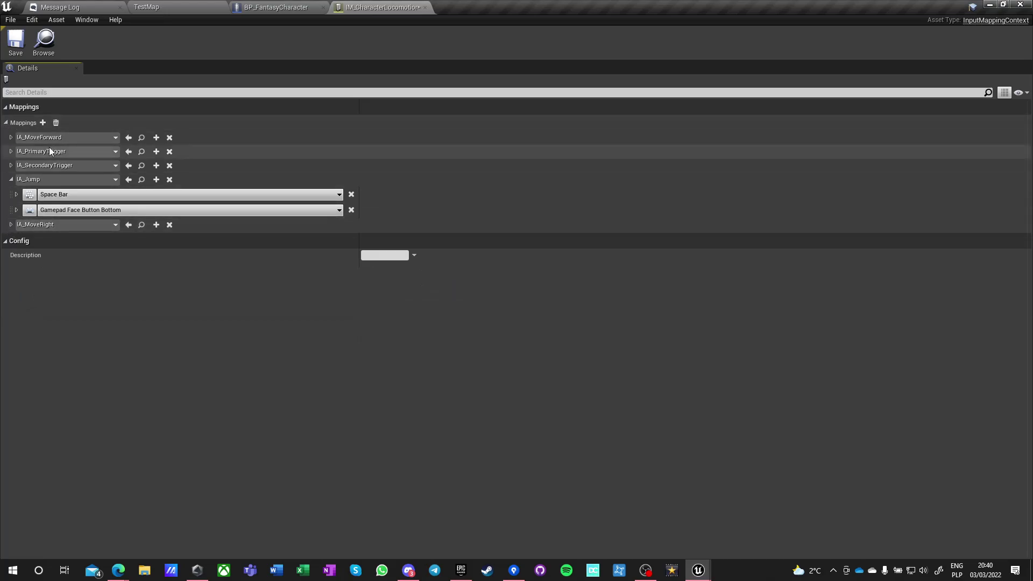
click(10, 137)
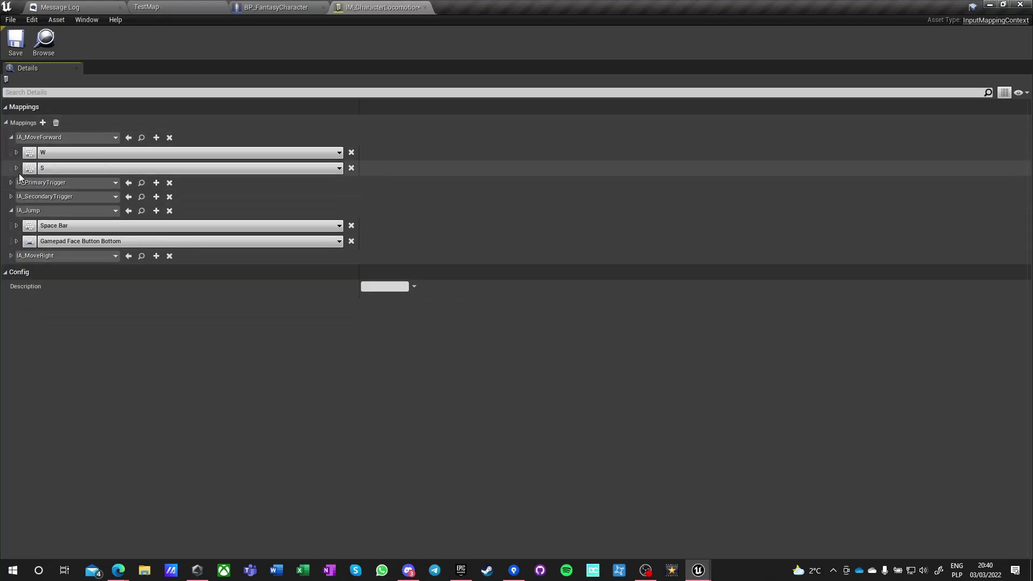
click(16, 168)
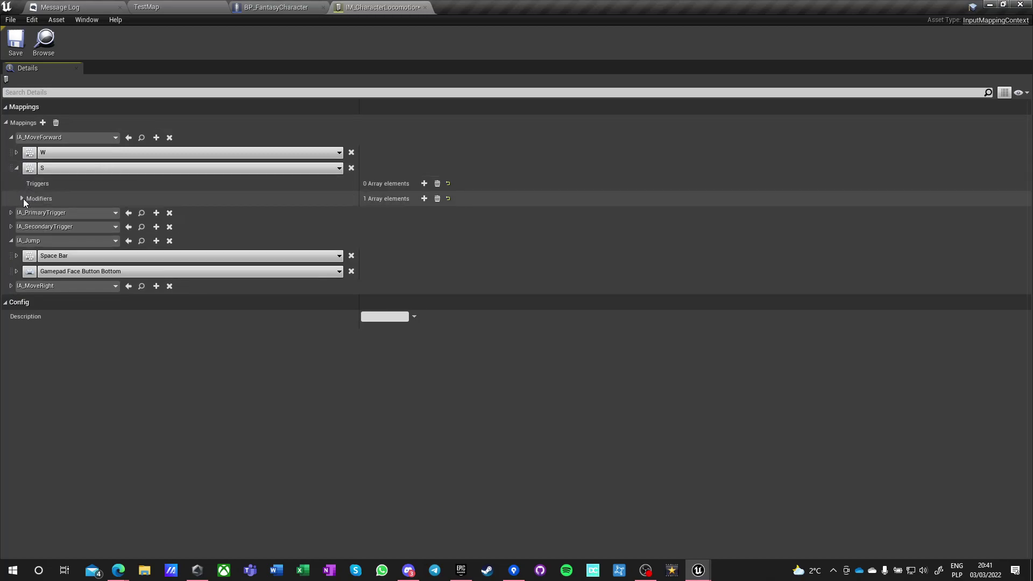
click(22, 199)
click(411, 213)
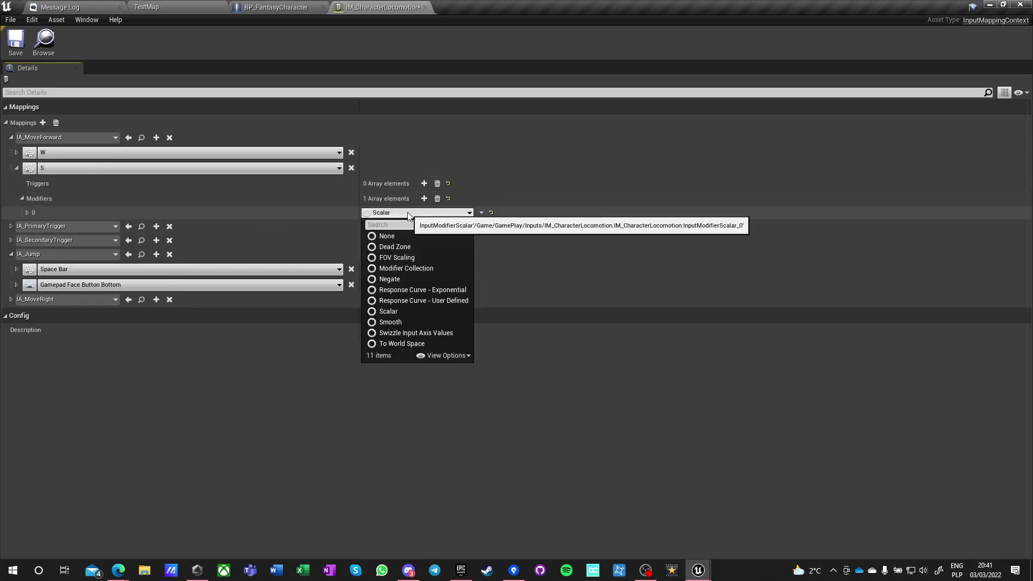
click(396, 279)
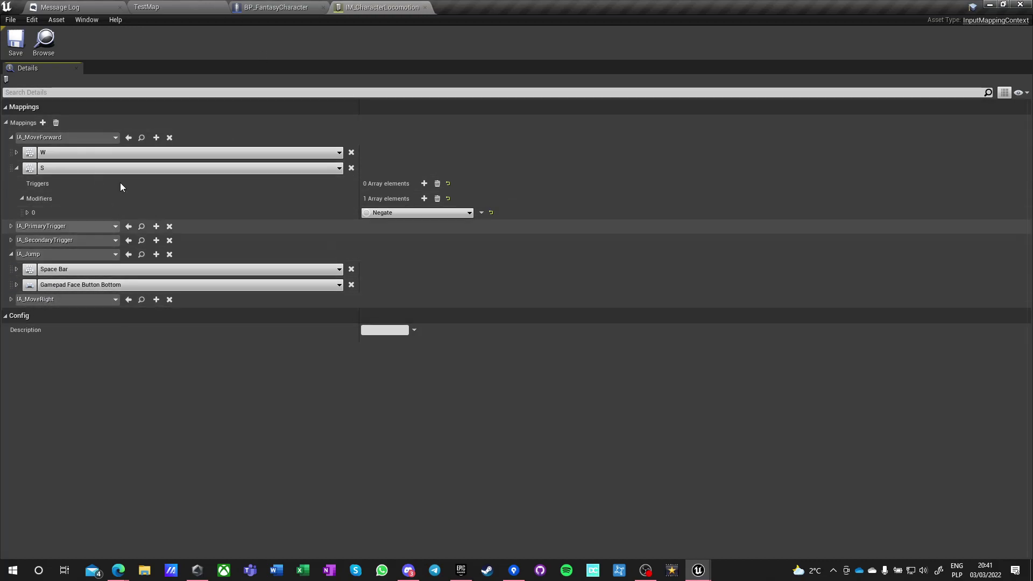
click(277, 7)
- Wrap the IA_Jump, Jump and Stop Jumping nodes in a comment titled 'jump'
right_drag(351, 254, 389, 391)
scroll(478, 365, down, 2)
drag(263, 157, 455, 251)
key(c)
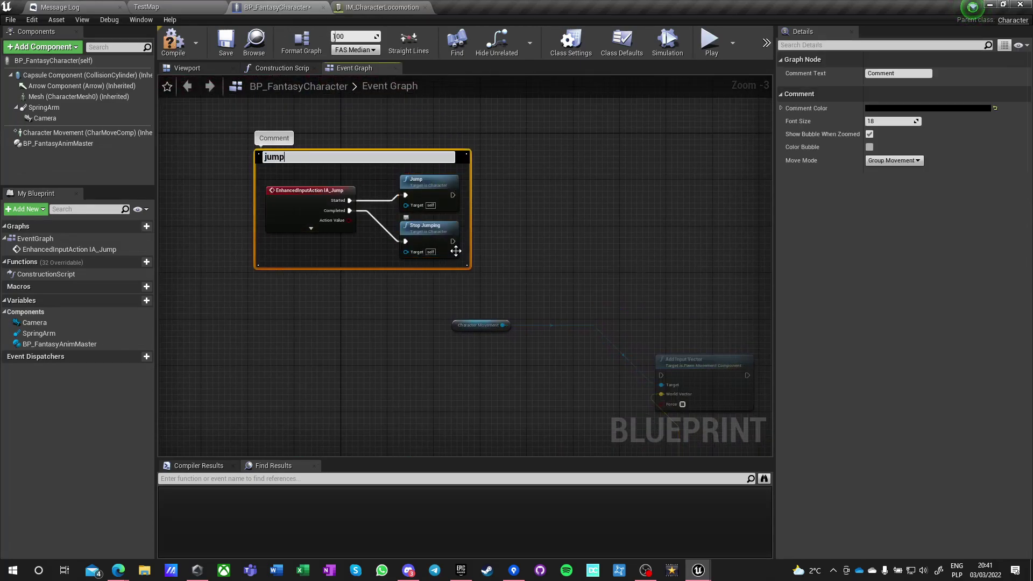
key(Return)
drag(347, 151, 531, 92)
click(365, 263)
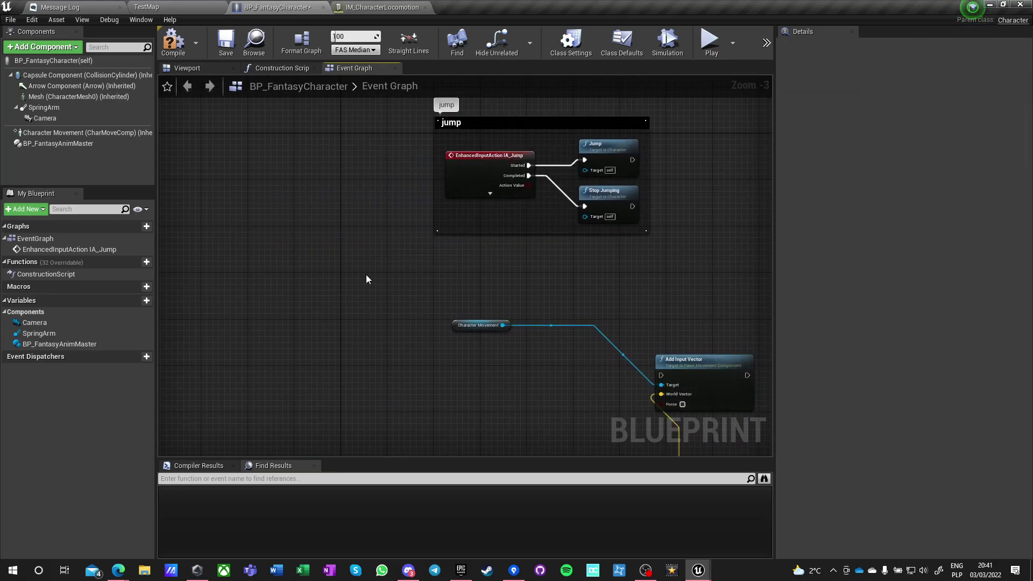
right_drag(364, 264, 307, 222)
- Add IA_MoveForward and IA_MoveRight input event nodes to the Event Graph
right_click(273, 214)
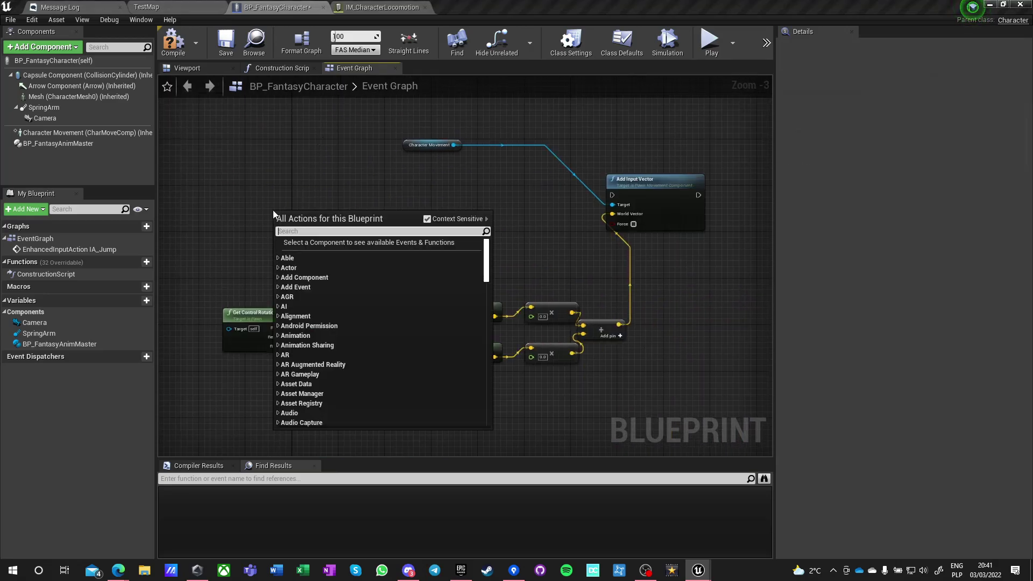
text(input move for)
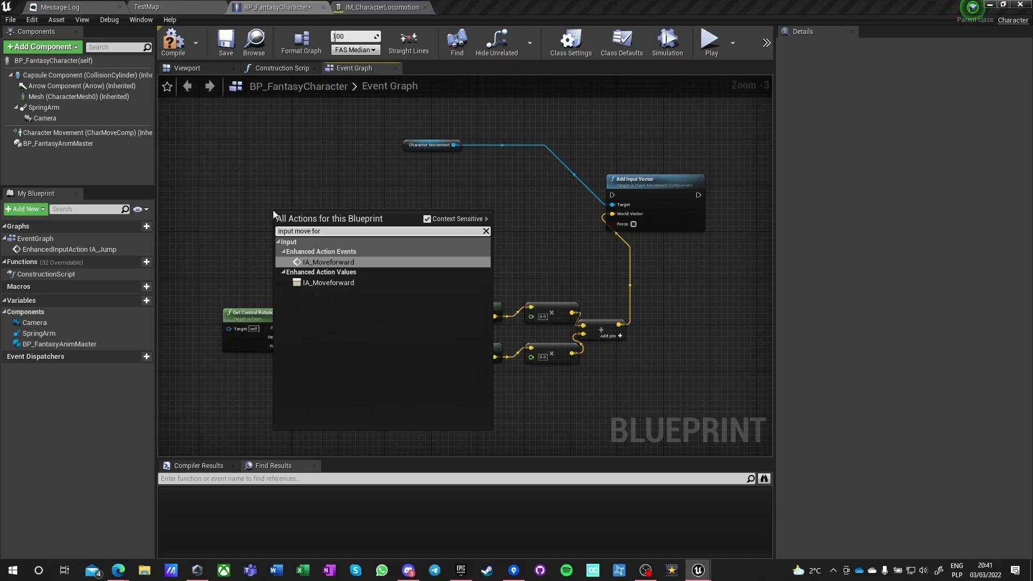
key(Return)
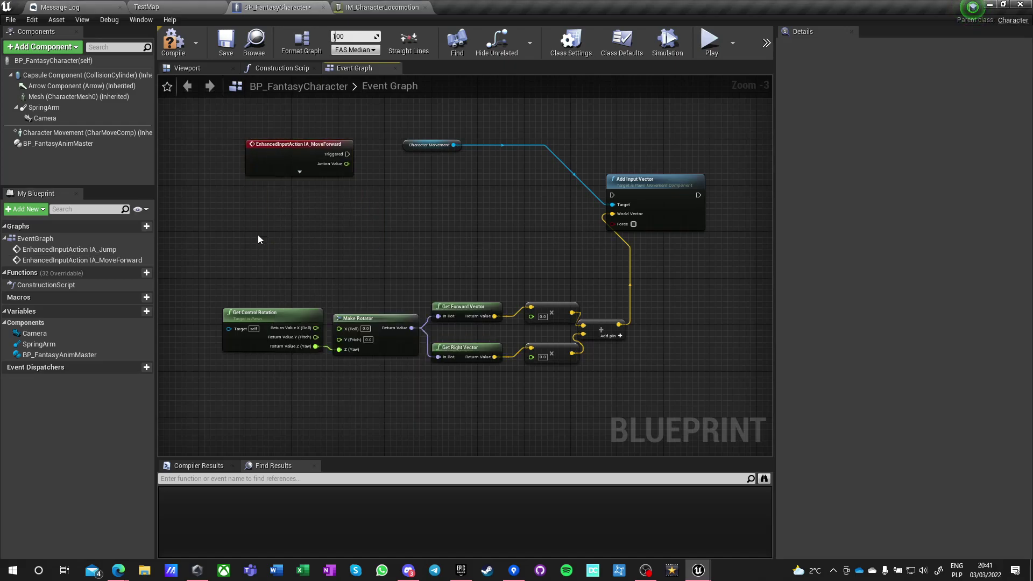
right_click(258, 232)
text(input move)
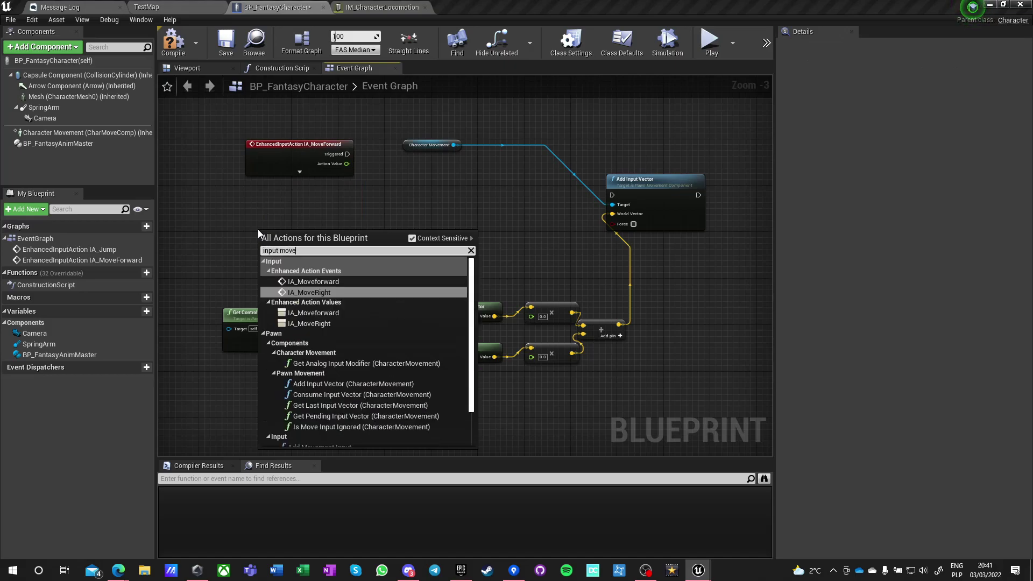
text( ri)
key(Return)
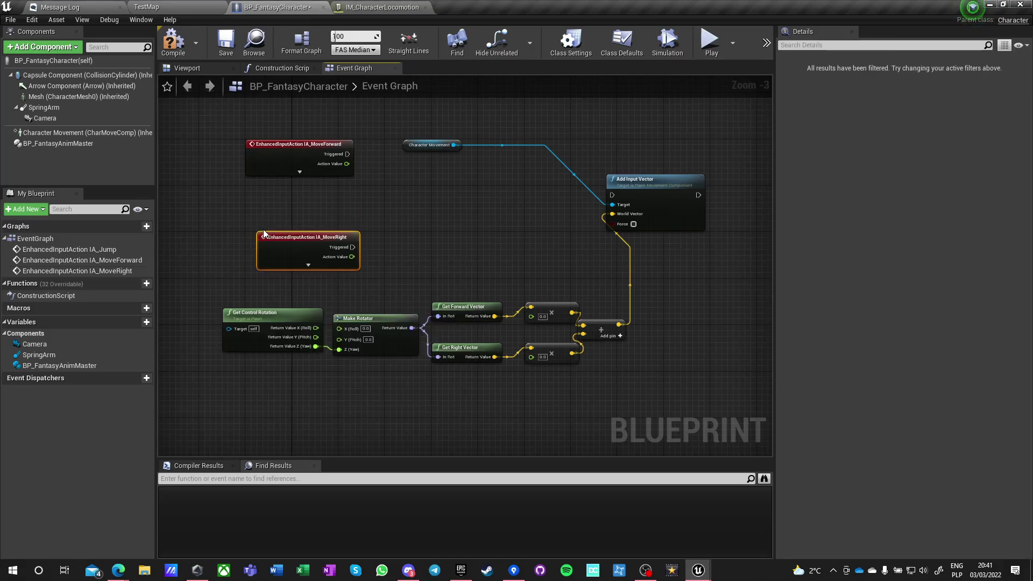
drag(246, 221, 264, 221)
- Duplicate Add Input Vector and wire each move event's Triggered to one, targeting Character Movement
drag(646, 192, 651, 156)
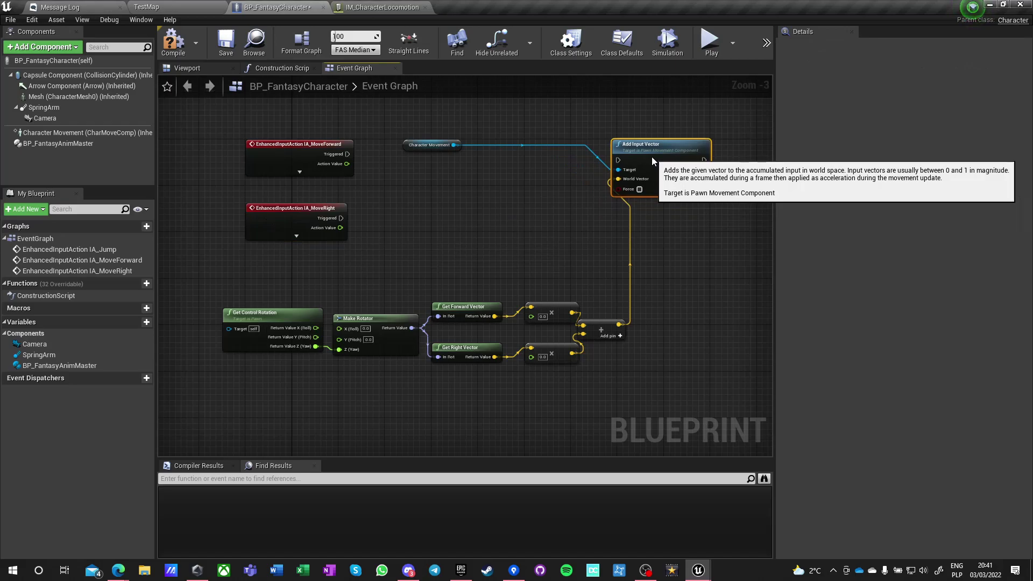
key(ctrl+c)
key(ctrl+v)
drag(624, 241, 341, 218)
drag(347, 154, 618, 160)
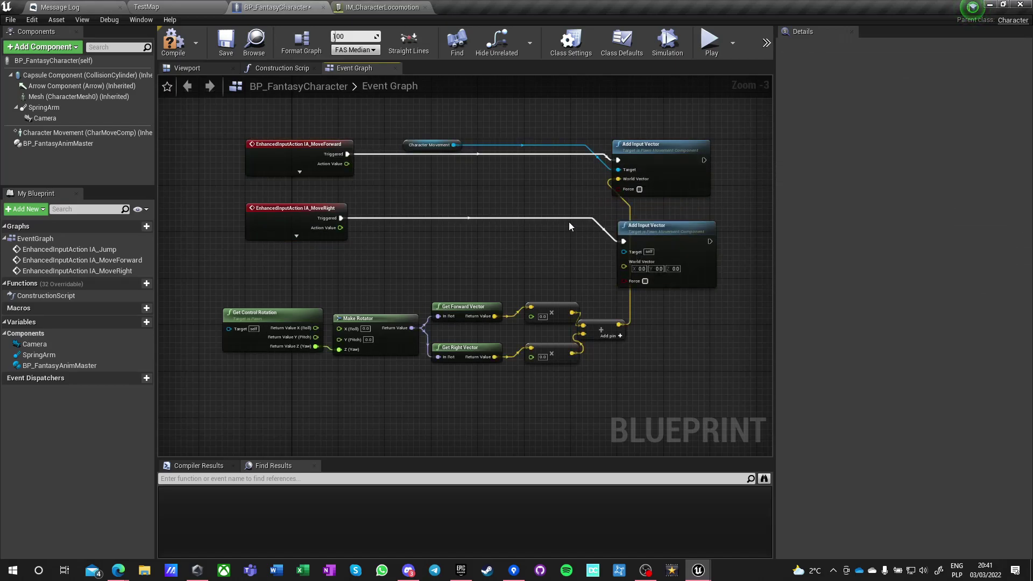
drag(623, 252, 541, 219)
scroll(640, 182, up, 3)
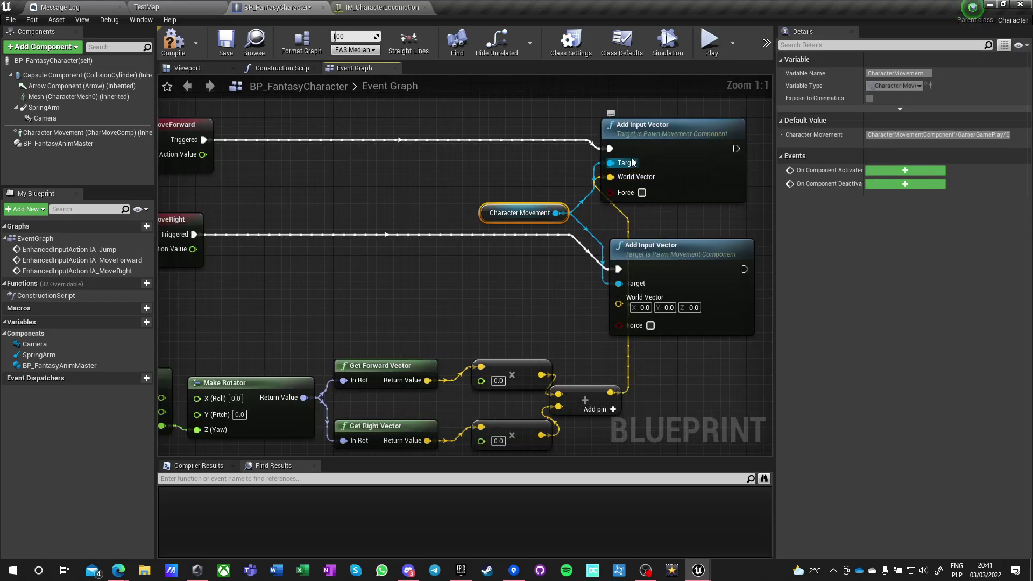
click(372, 273)
right_drag(258, 314, 622, 303)
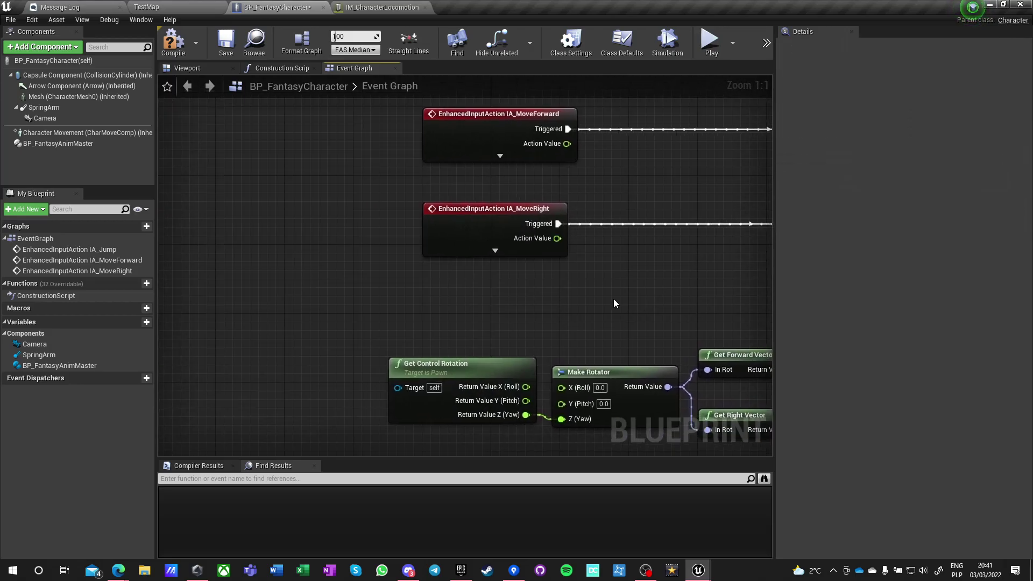
- Arrange Get Control Rotation, Make Rotator, Get Forward Vector and Get Right Vector beside the events
right_drag(418, 337, 237, 370)
drag(284, 405, 309, 335)
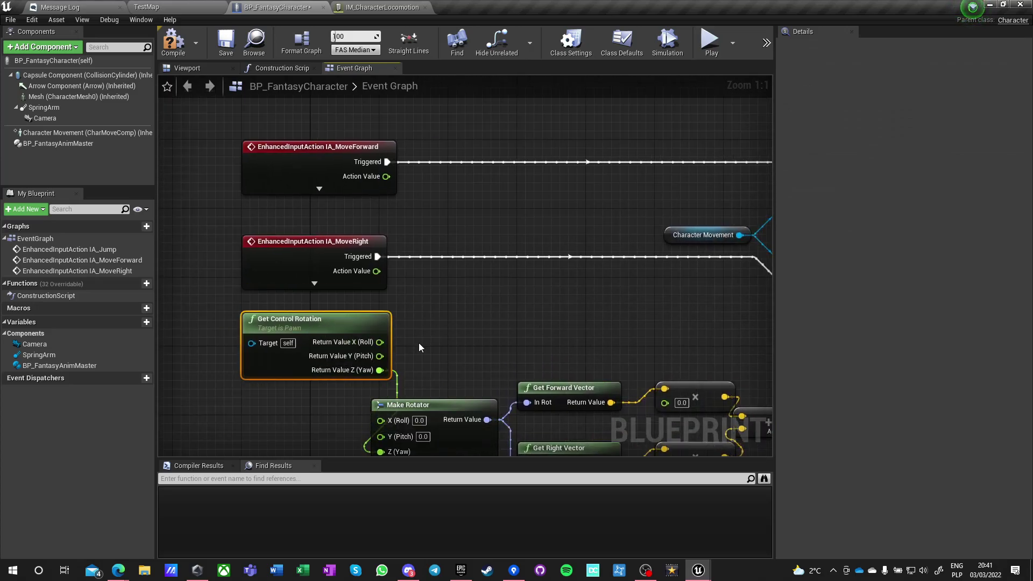
click(419, 343)
right_drag(493, 319, 410, 281)
right_drag(235, 268, 253, 224)
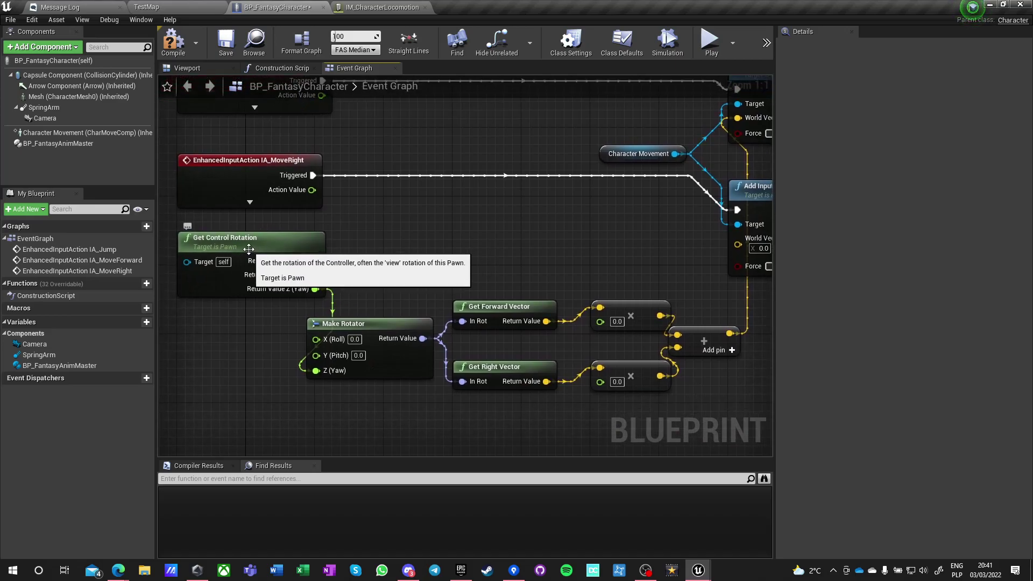
drag(335, 365, 360, 288)
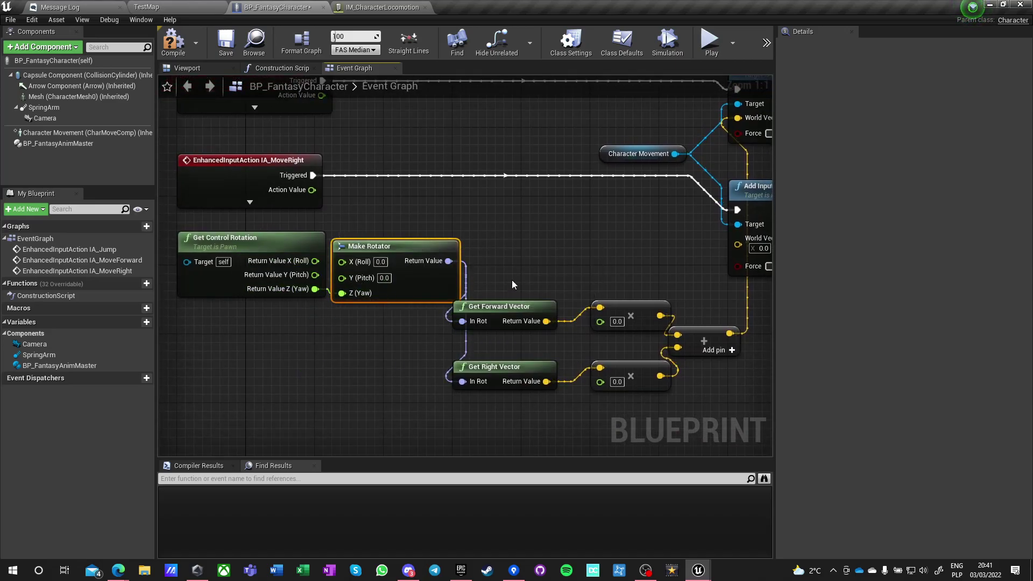
drag(497, 304, 515, 218)
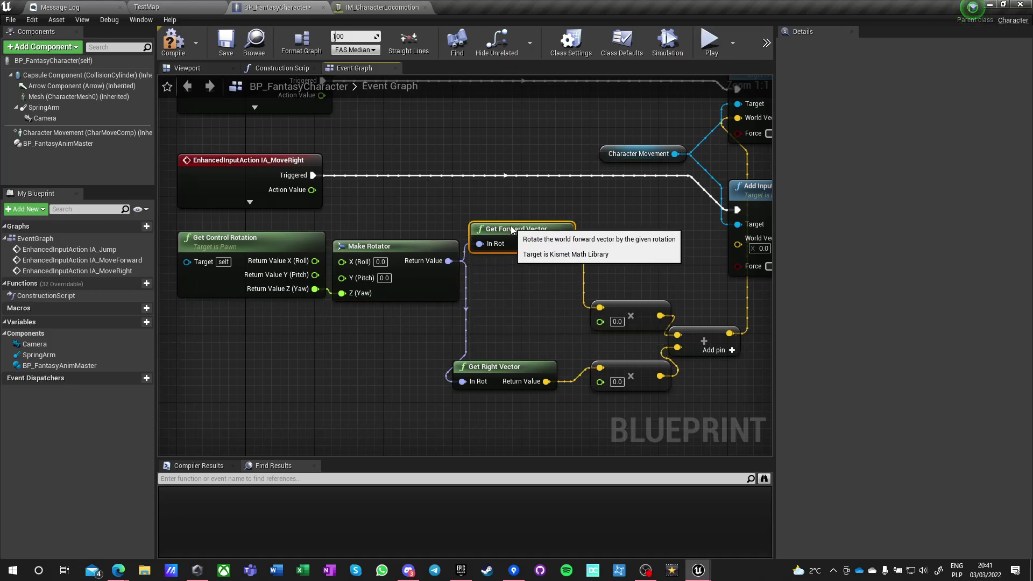
drag(474, 379, 479, 275)
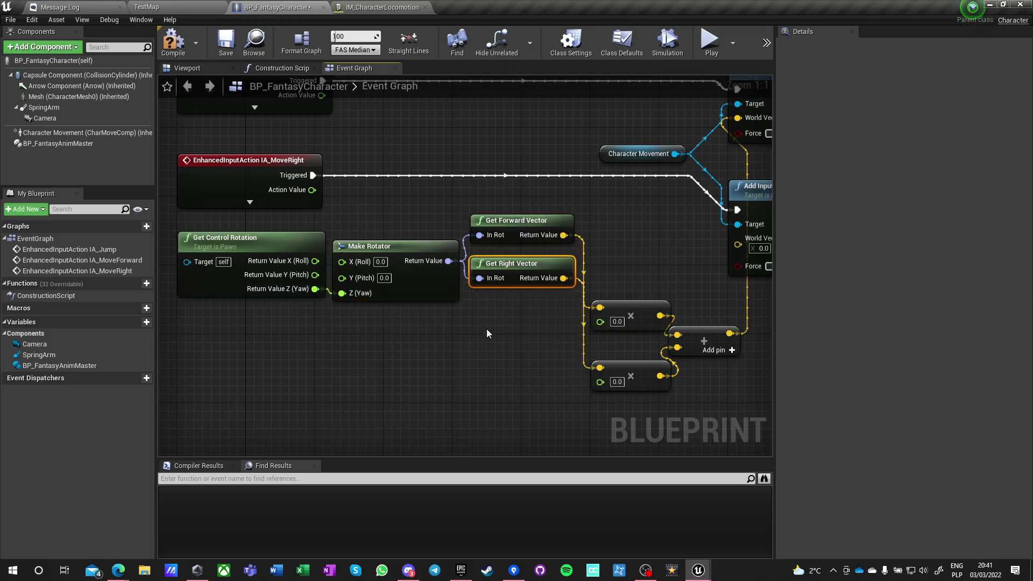
- Position both multiply nodes and Add Input Vectors, and delete the vector addition node
right_drag(567, 323, 398, 357)
drag(451, 340, 444, 262)
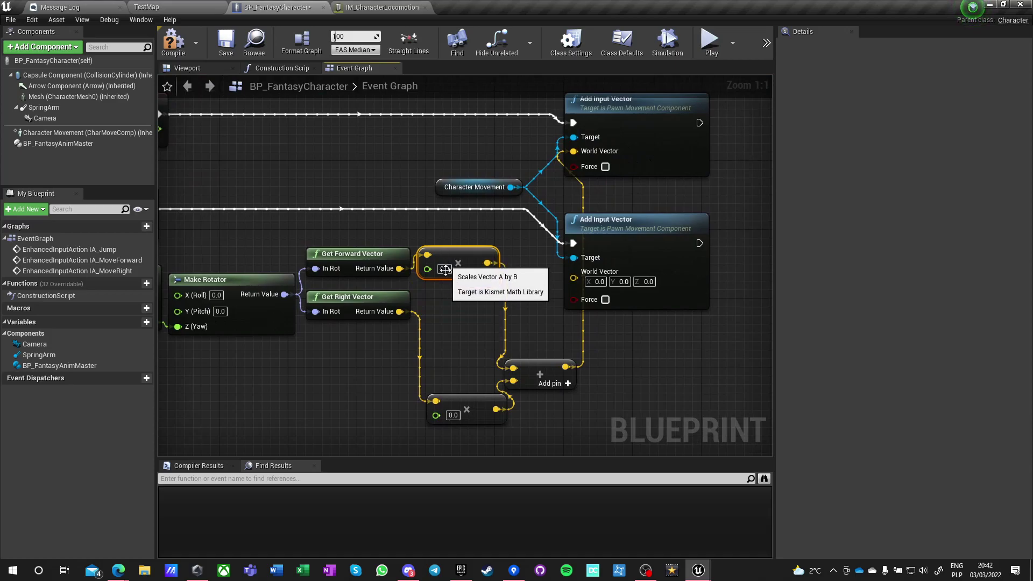
click(461, 397)
drag(461, 401, 453, 308)
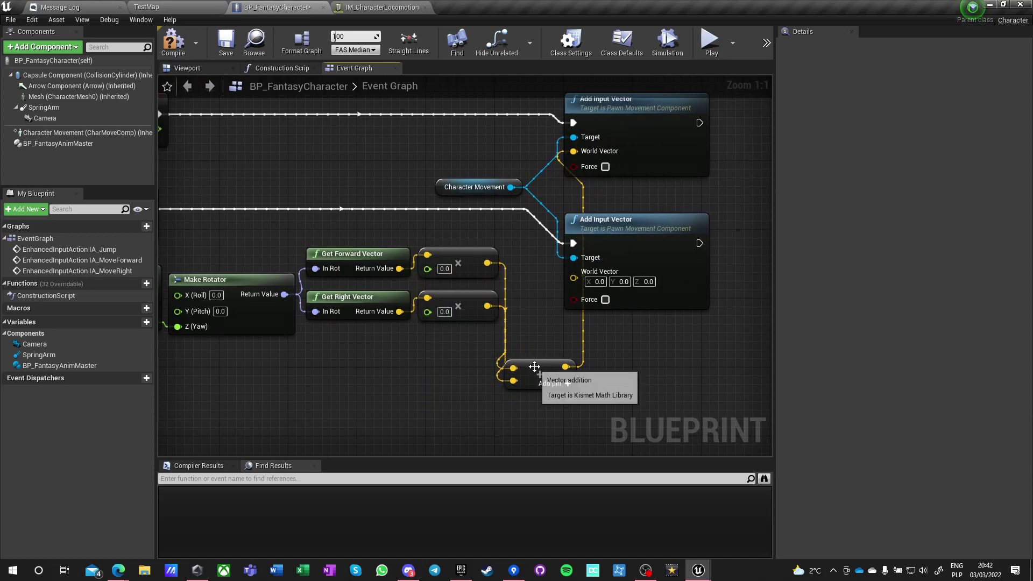
drag(531, 364, 534, 274)
right_drag(505, 235, 403, 235)
drag(521, 232, 605, 225)
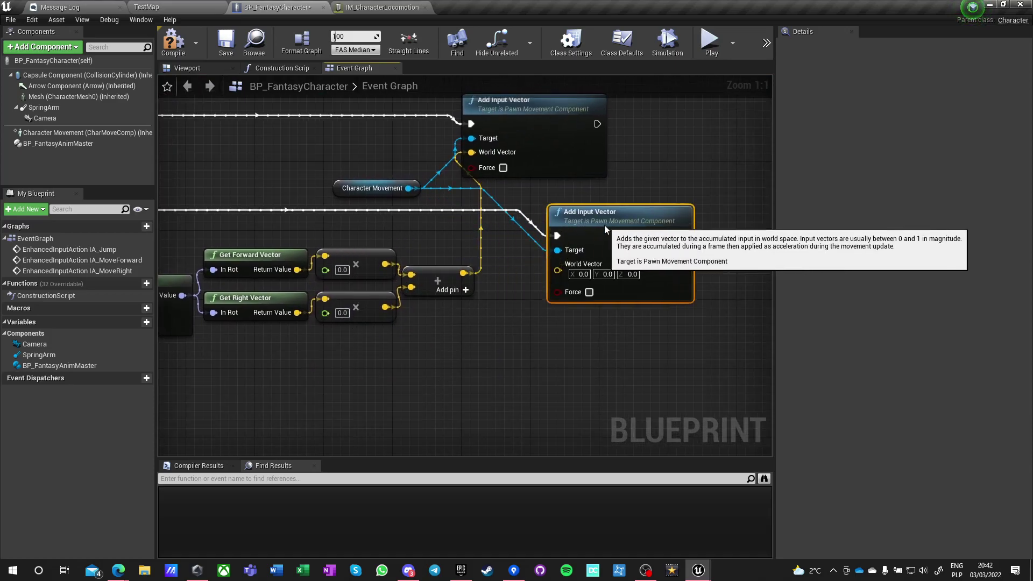
click(447, 277)
key(Delete)
right_drag(283, 233, 484, 253)
- Multiply forward and right vectors by each action's Action Value into the World Vector pins
drag(528, 290, 238, 155)
drag(588, 284, 690, 179)
right_drag(683, 265, 600, 230)
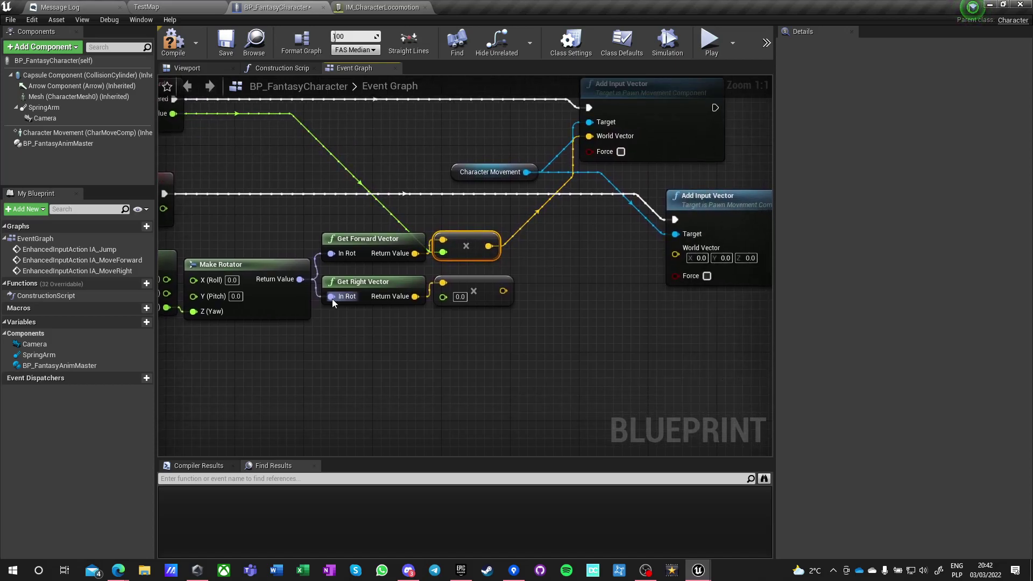
drag(445, 298, 186, 209)
drag(515, 289, 705, 257)
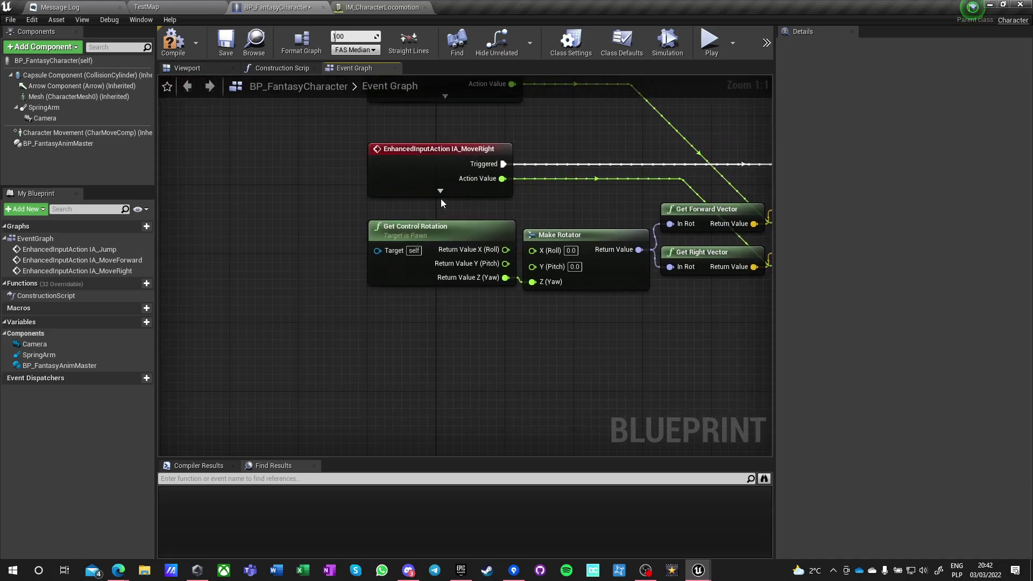
click(439, 191)
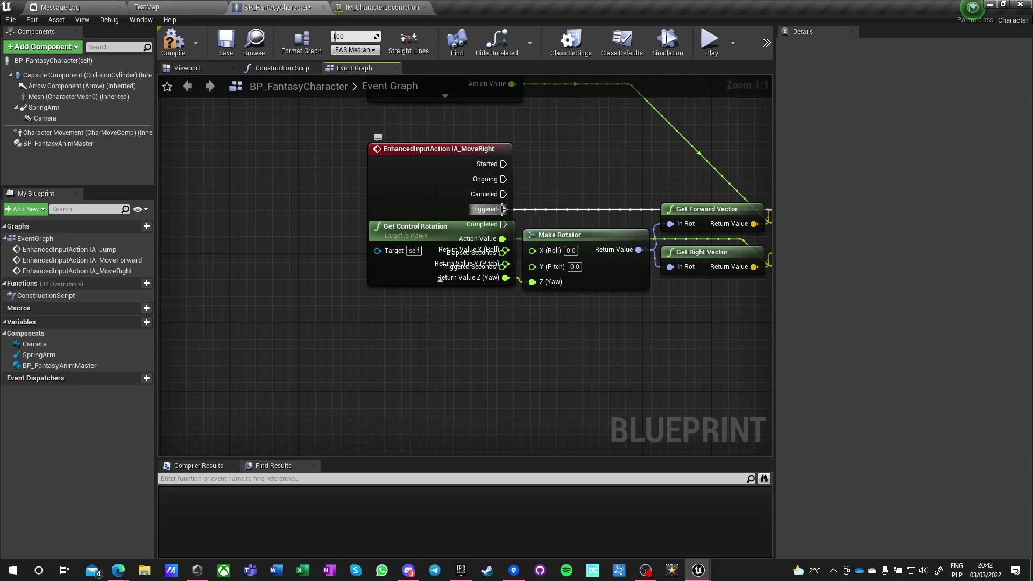
click(440, 280)
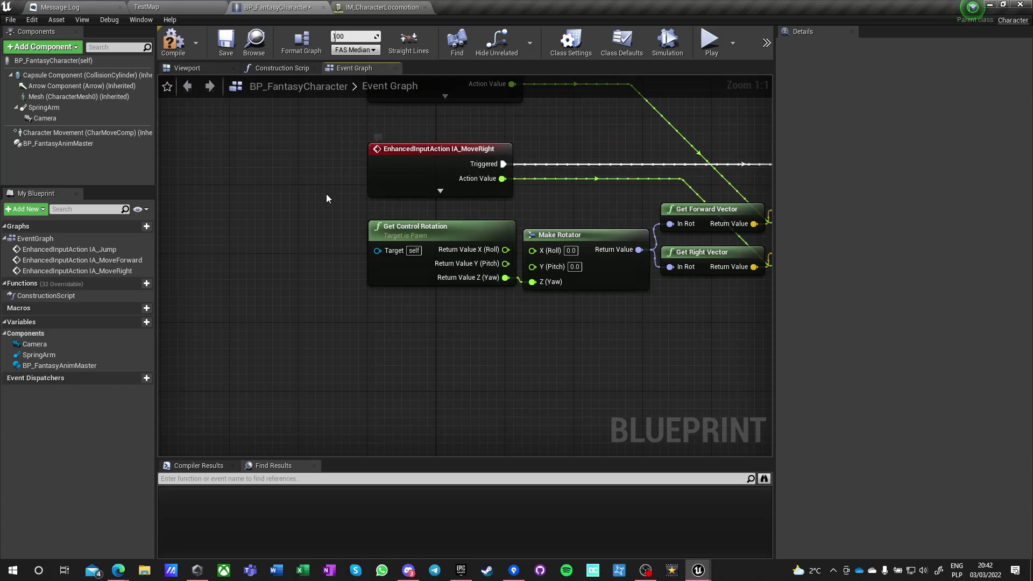
right_drag(476, 212, 241, 220)
- Save the blueprint, align the two Add Input Vector nodes, and play to test movement
click(226, 42)
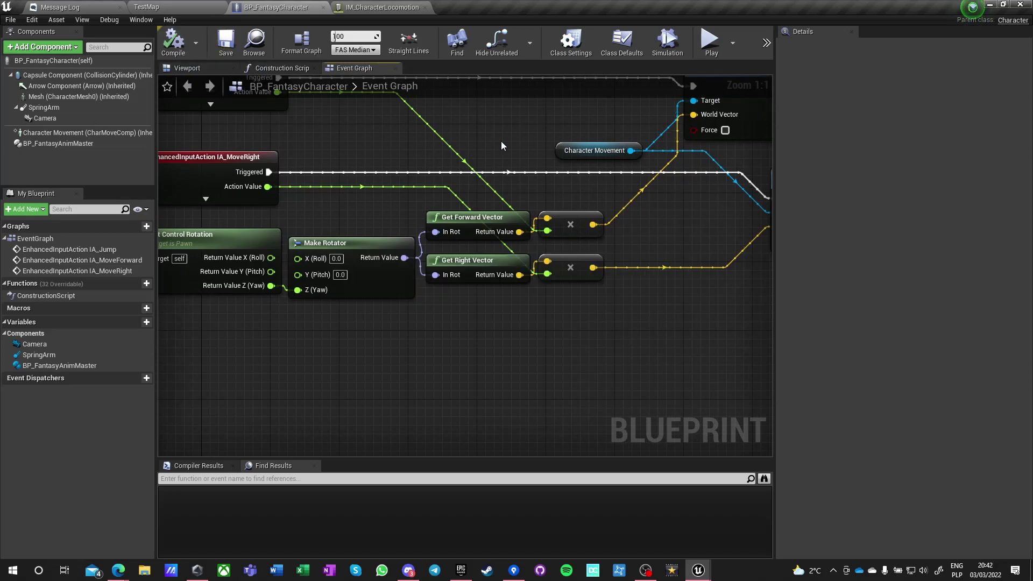
scroll(353, 191, down, 2)
drag(658, 241, 593, 241)
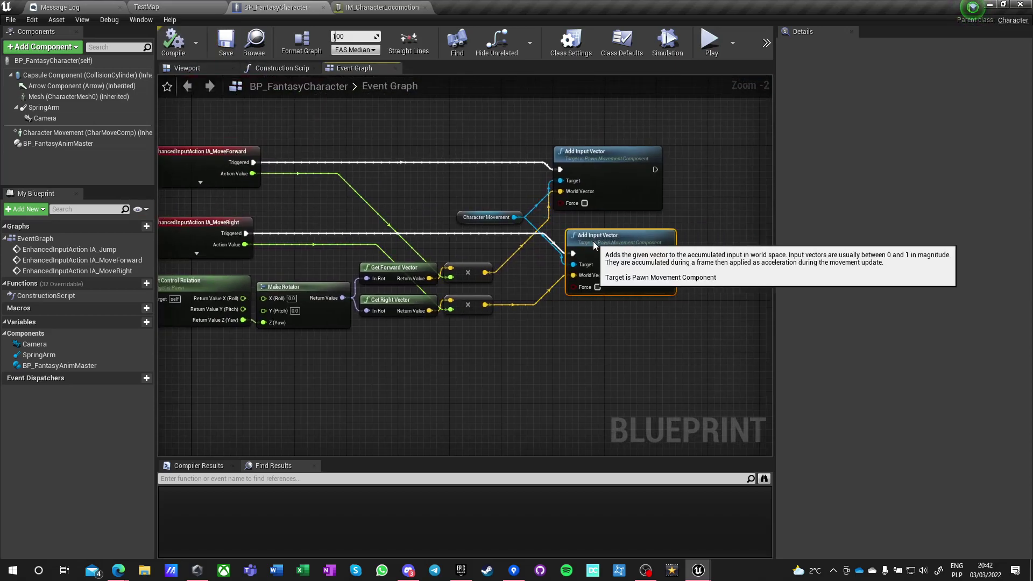
click(333, 223)
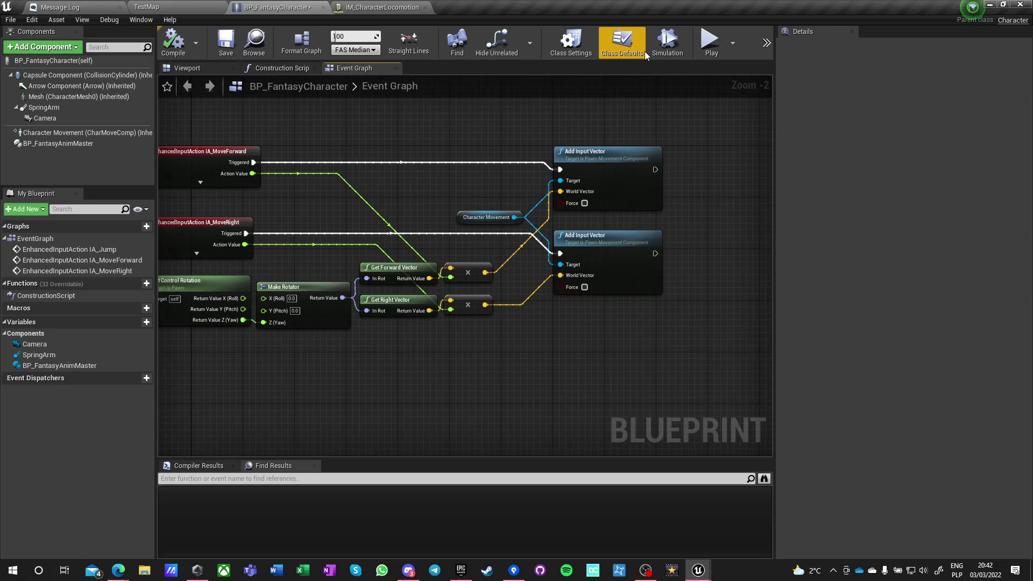
click(710, 40)
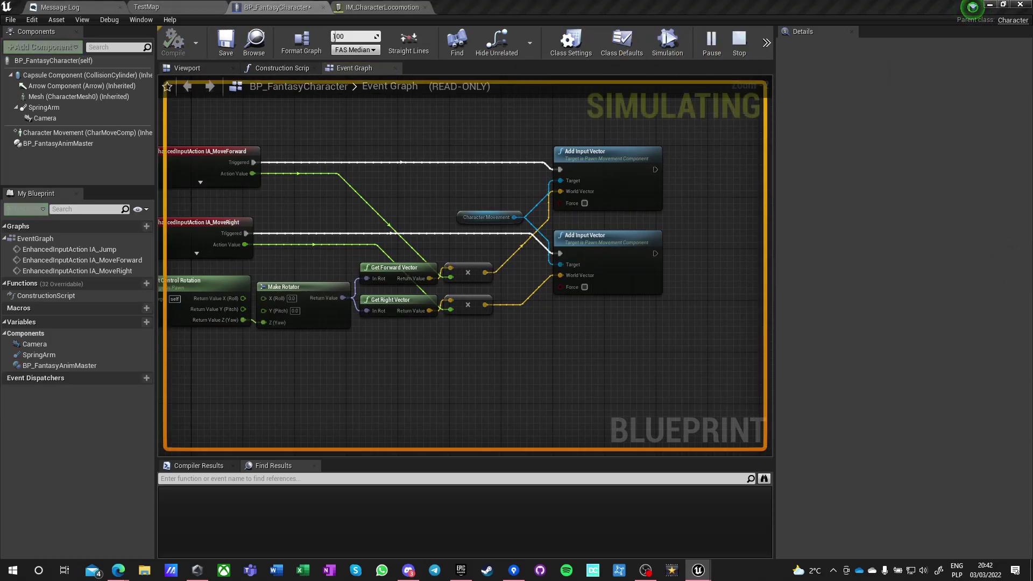
key(w)
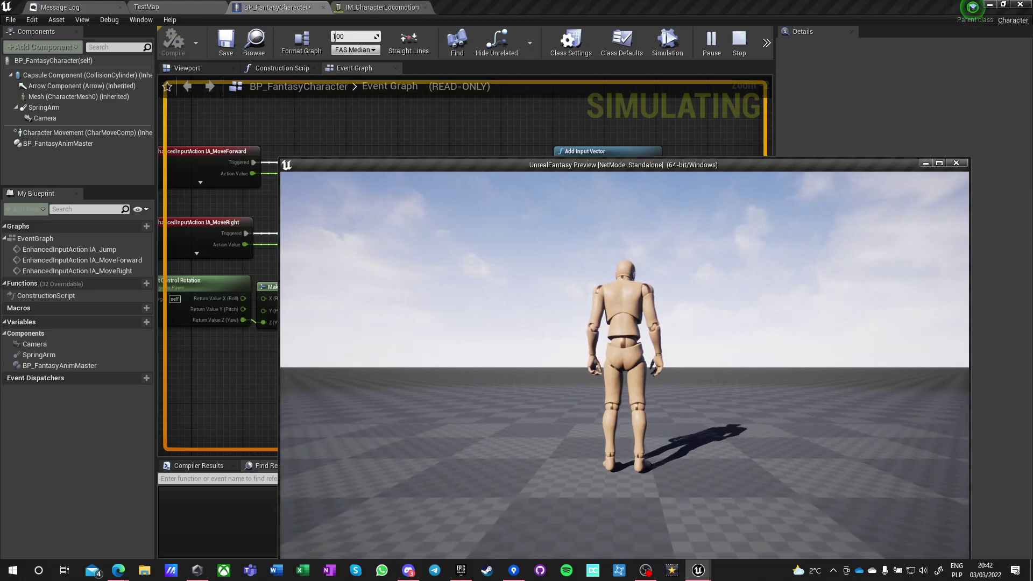
key(Escape)
scroll(264, 374, down, 2)
- Wrap the movement nodes in a comment titled 'basic locomotion'
drag(243, 209, 641, 361)
key(c)
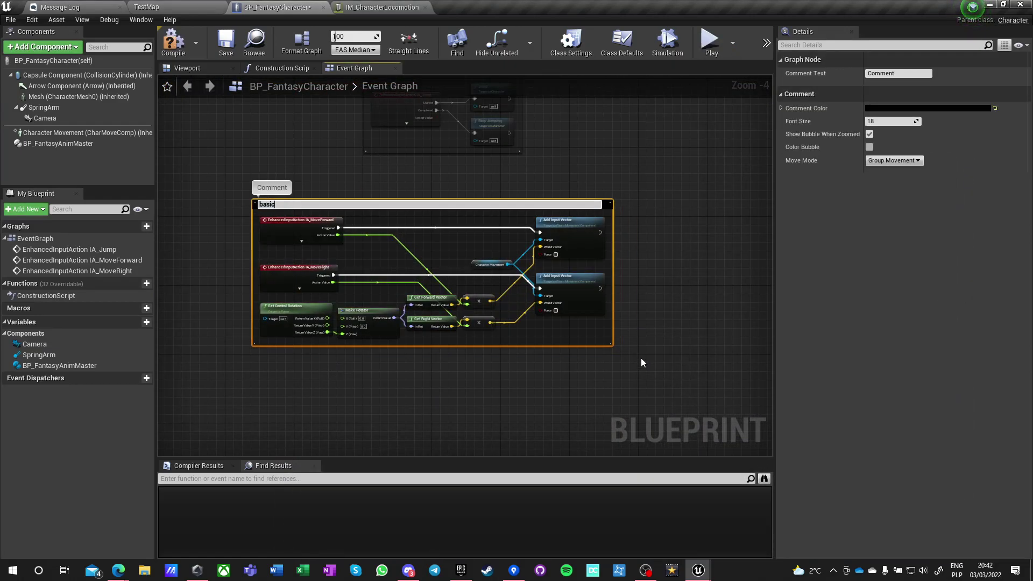
text(basic locomotion)
key(Return)
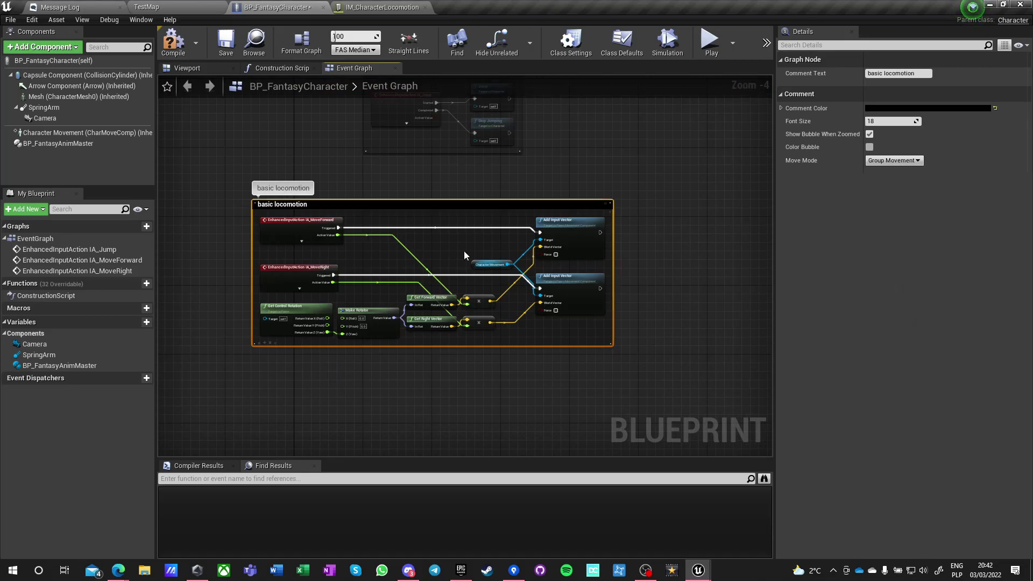
click(312, 174)
right_drag(313, 173, 340, 212)
- Compile and save the BP_FantasyCharacter blueprint
click(174, 40)
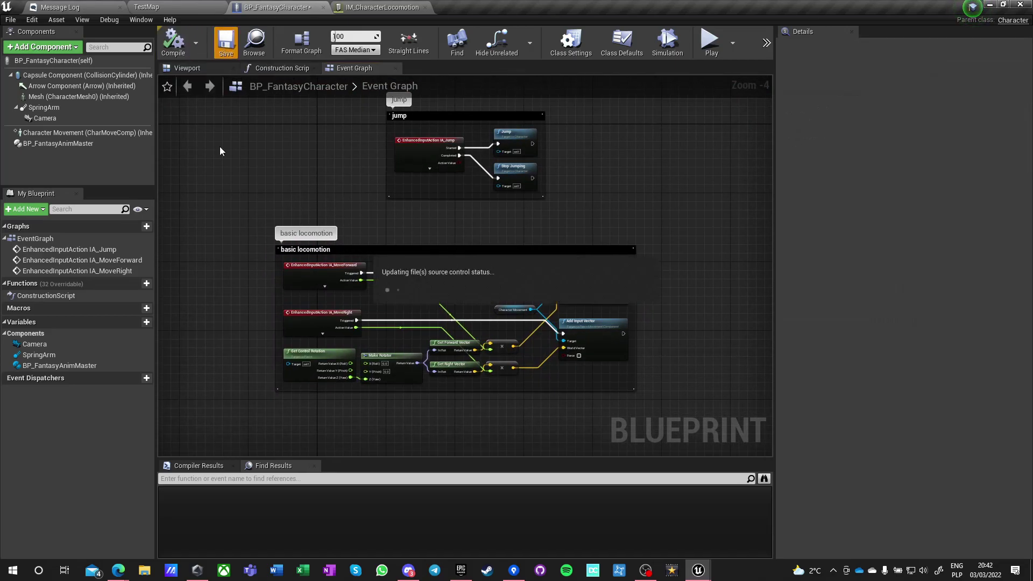
right_drag(218, 225, 218, 139)
click(37, 243)
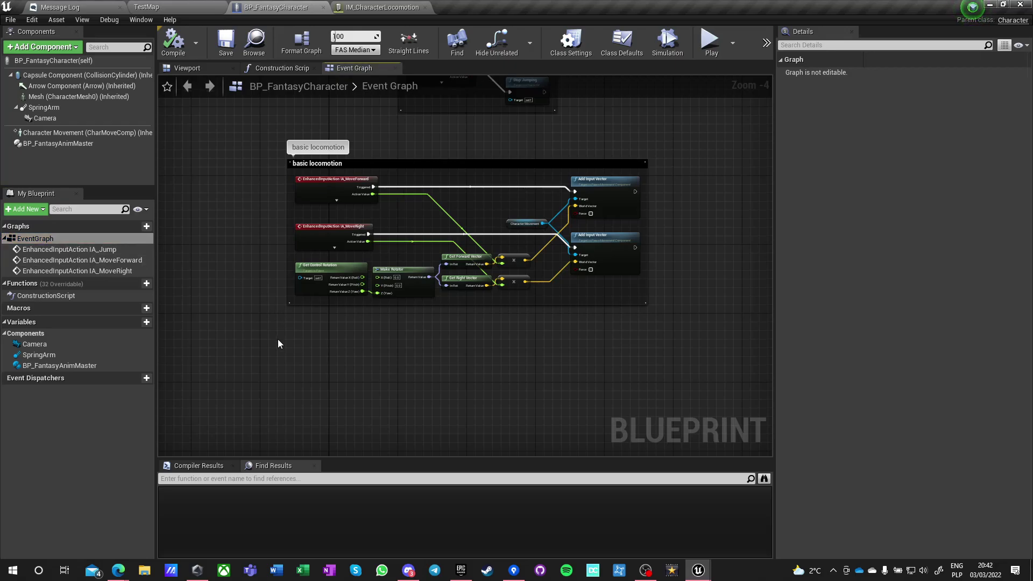
- Add a Gamepad Left Thumbstick Y-Axis binding to IA_MoveForward
click(366, 8)
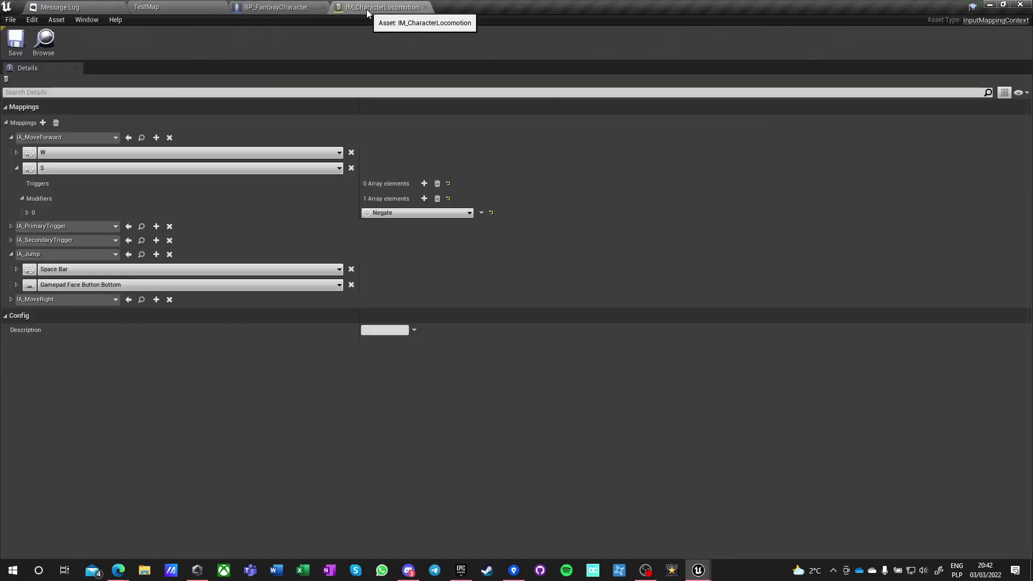
click(10, 138)
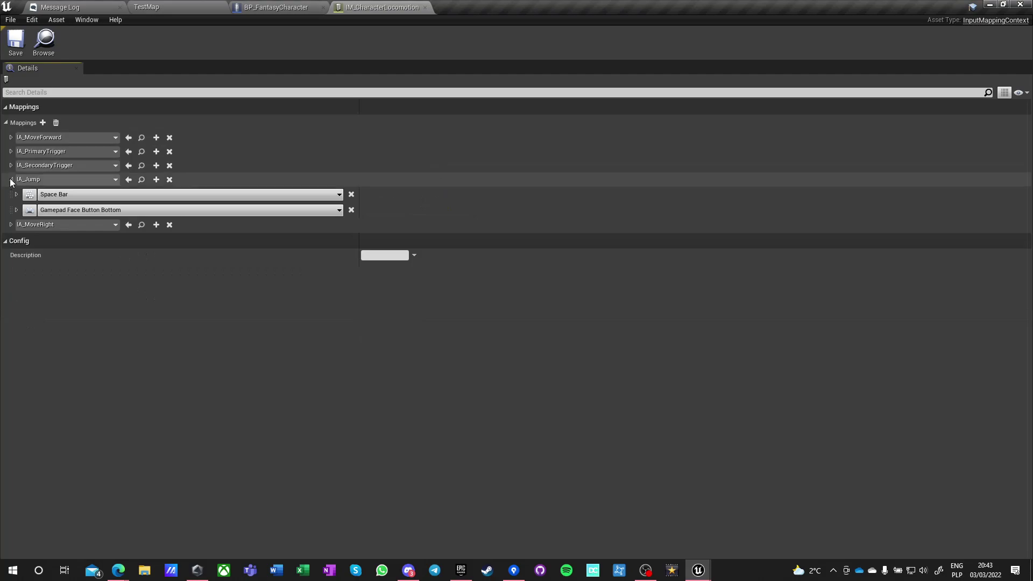
click(11, 137)
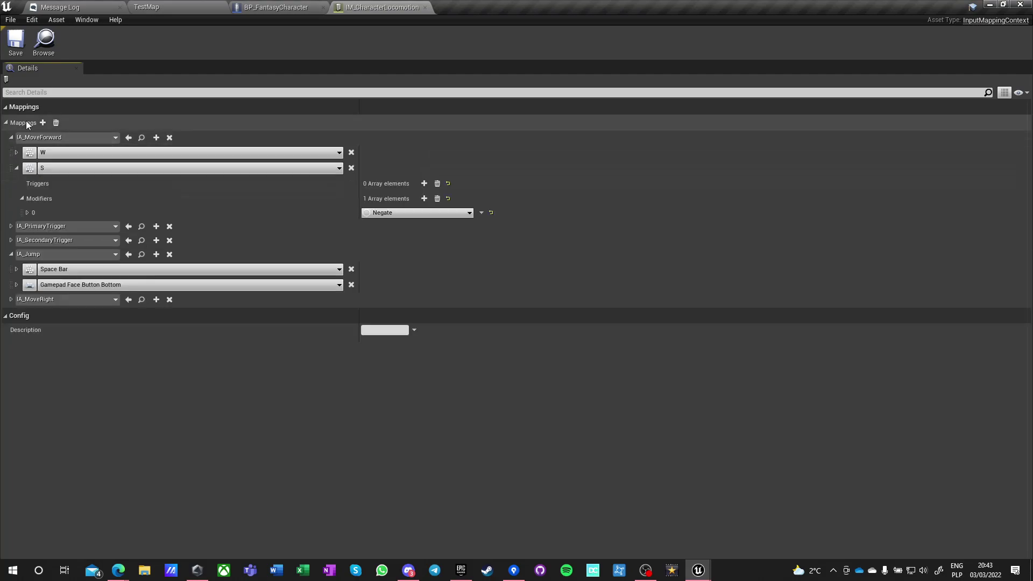
click(155, 138)
click(79, 183)
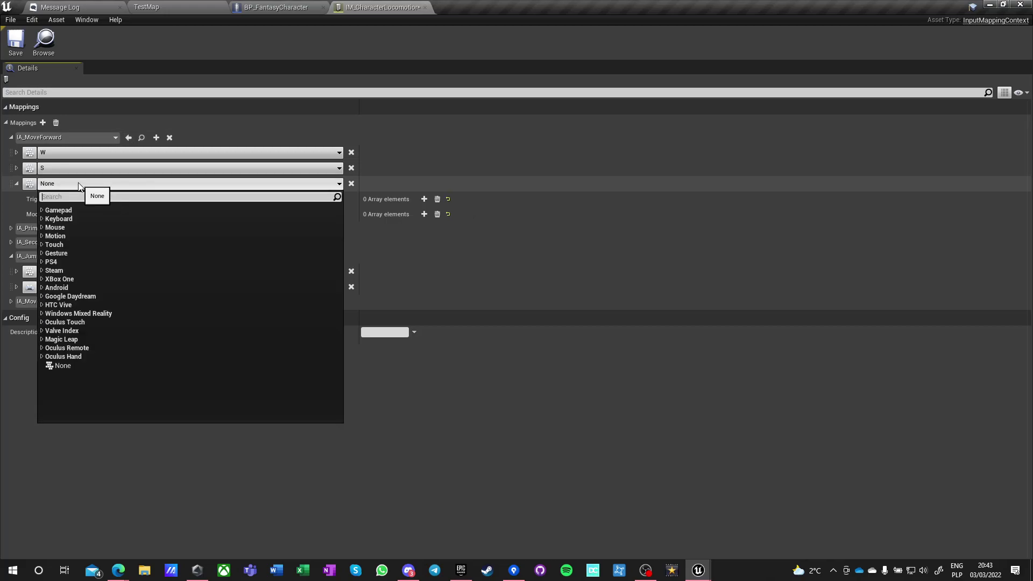
text(left axis)
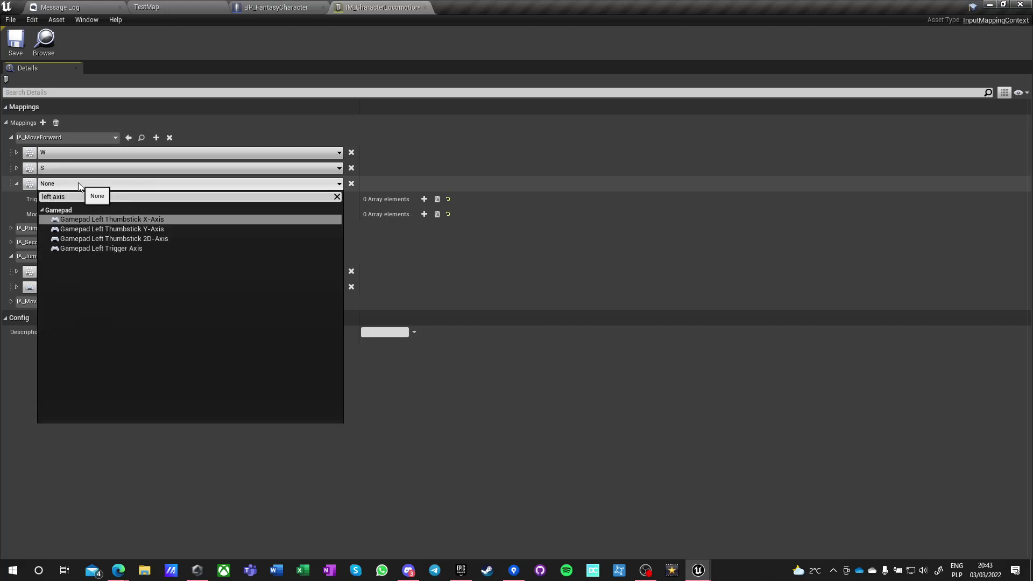
click(170, 230)
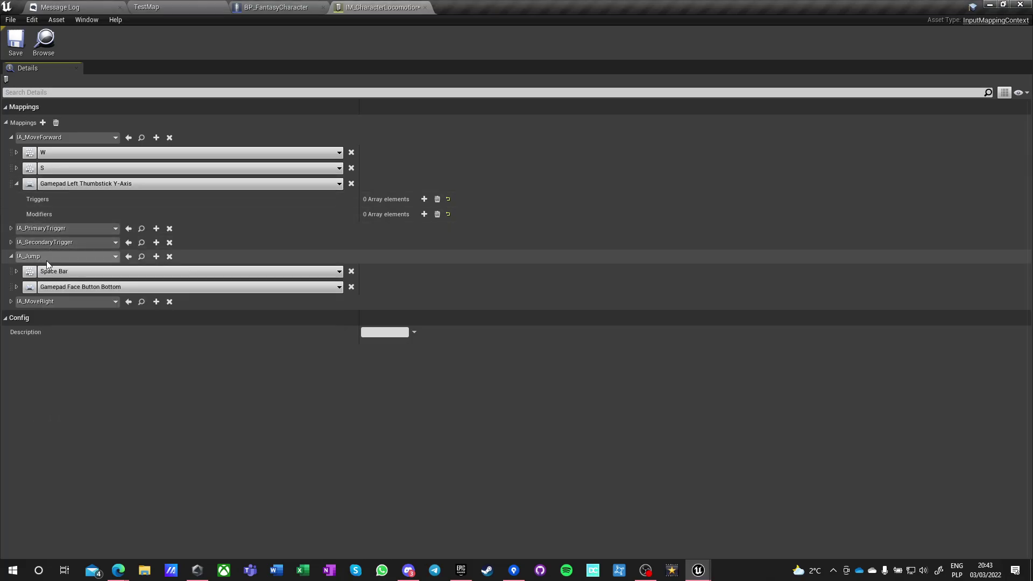
- Add a Gamepad Left Thumbstick X-Axis binding to IA_MoveRight and collapse all mapping groups
click(11, 302)
click(156, 301)
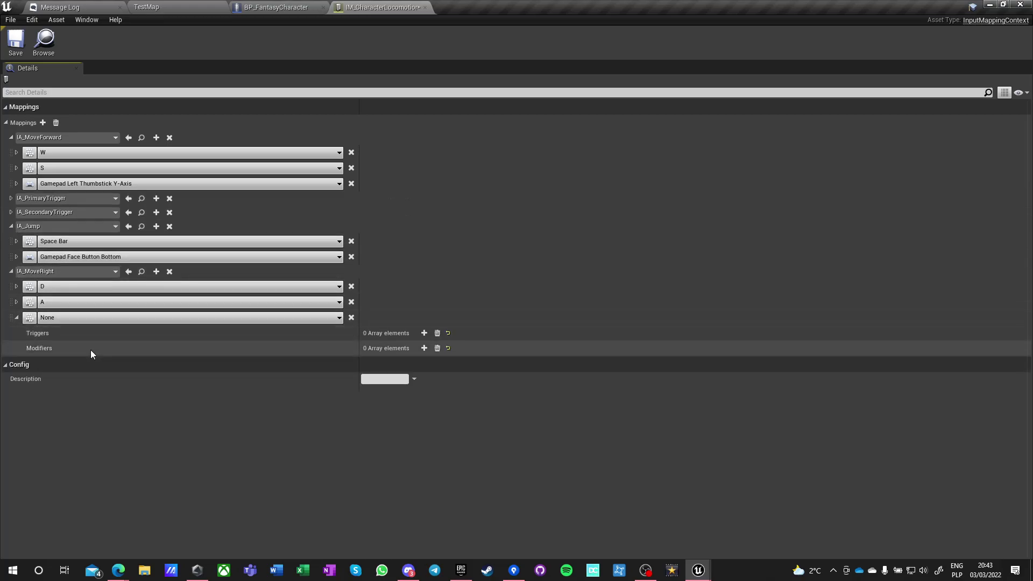
click(69, 317)
text(left)
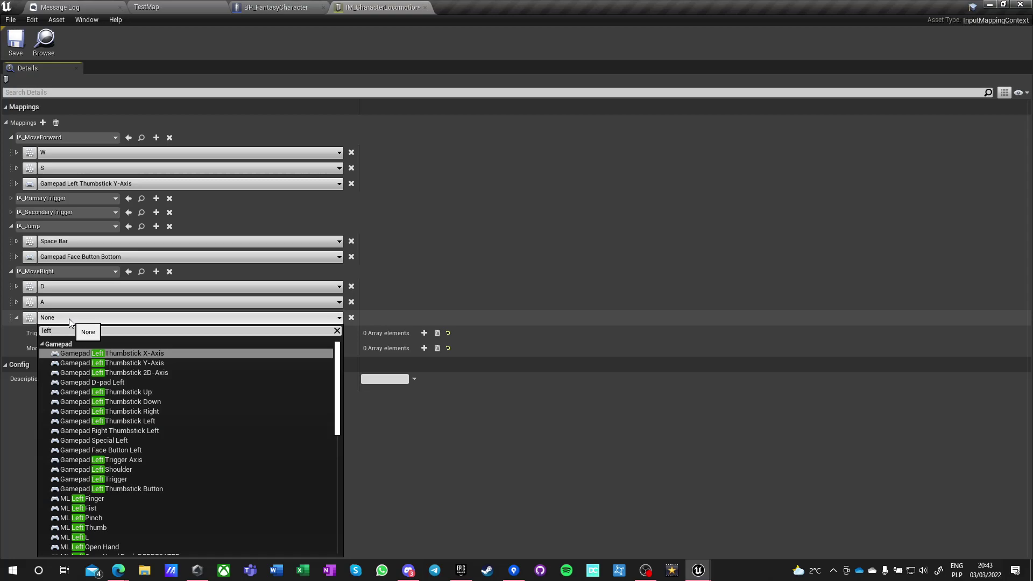
text( axis)
click(119, 353)
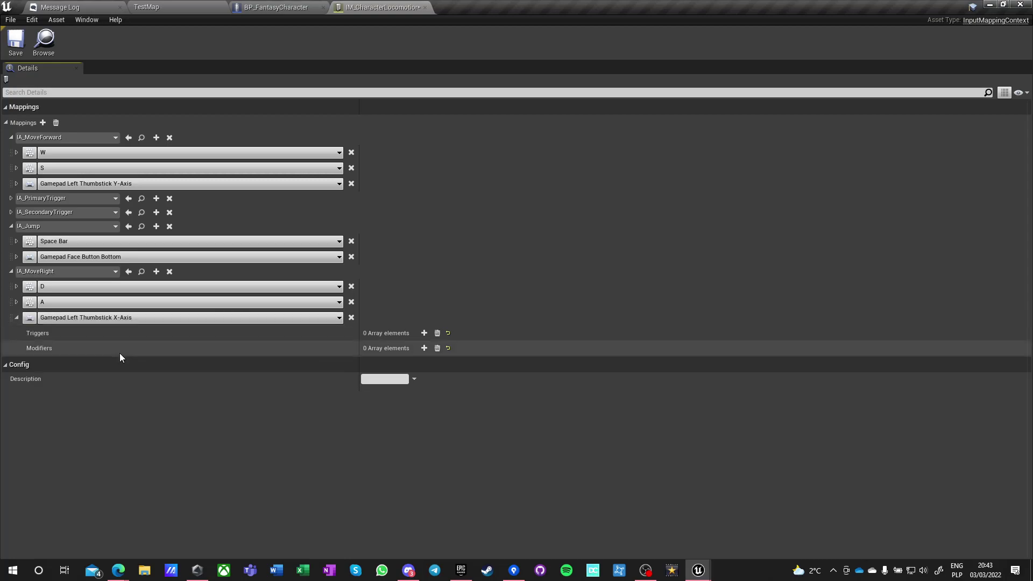
click(11, 272)
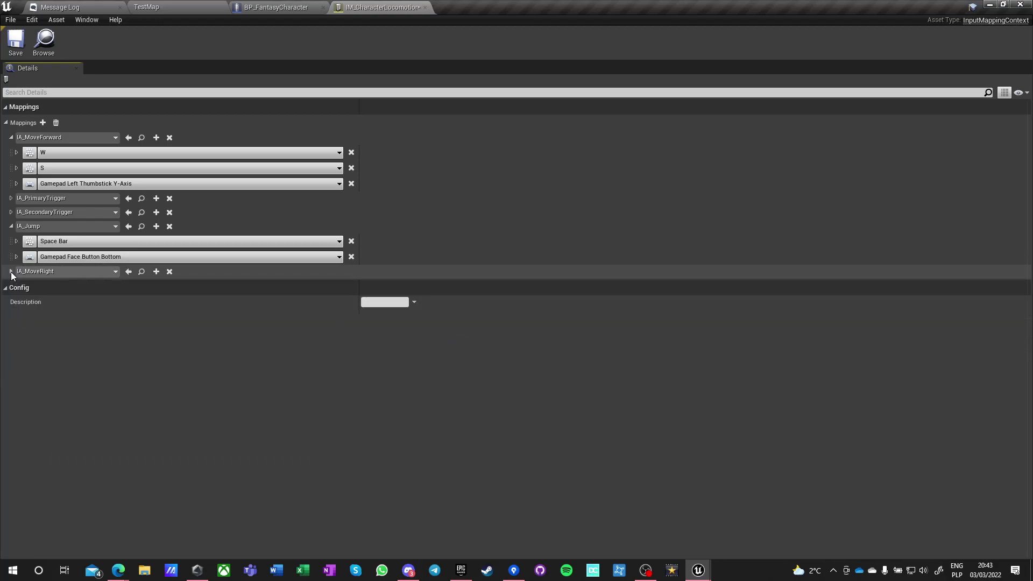
click(11, 226)
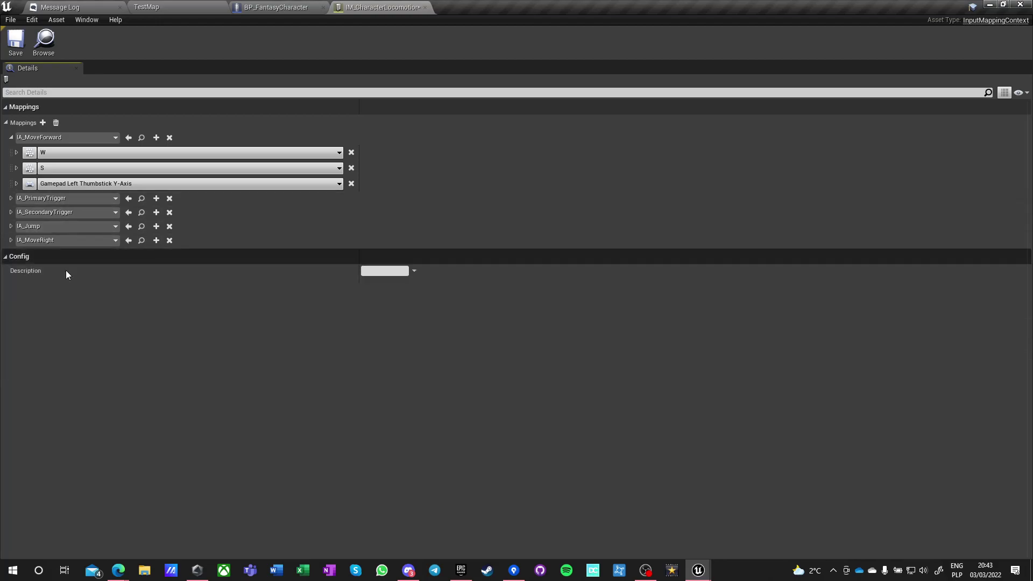
click(11, 138)
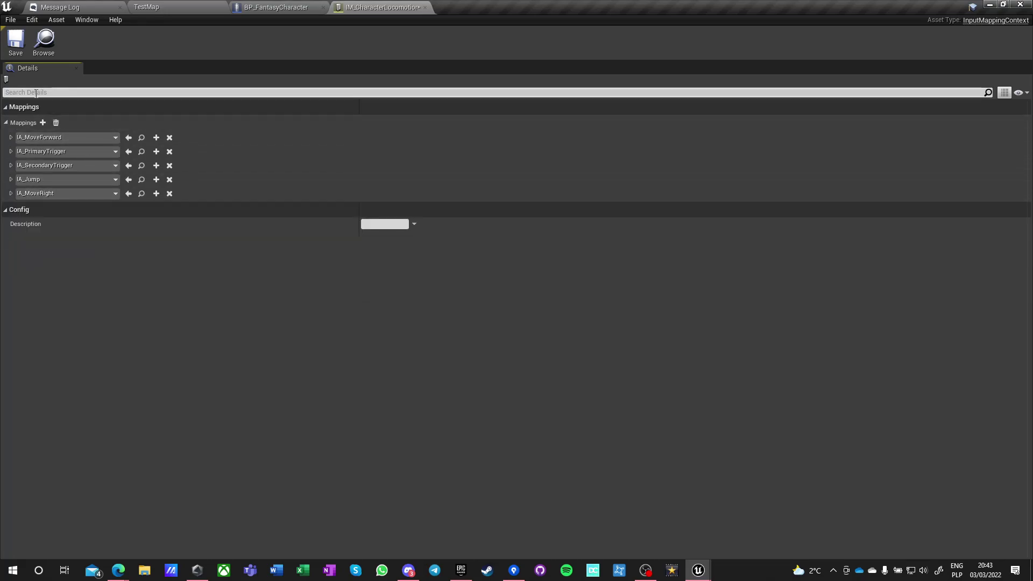
click(169, 12)
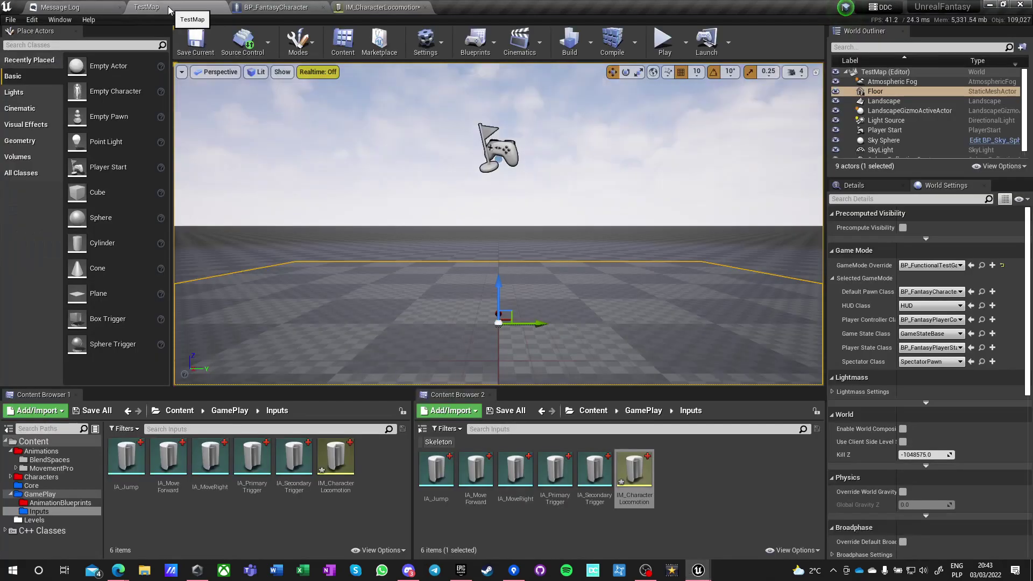
- Create a new Input Action named IA_LookUp in the Inputs folder
right_click(214, 534)
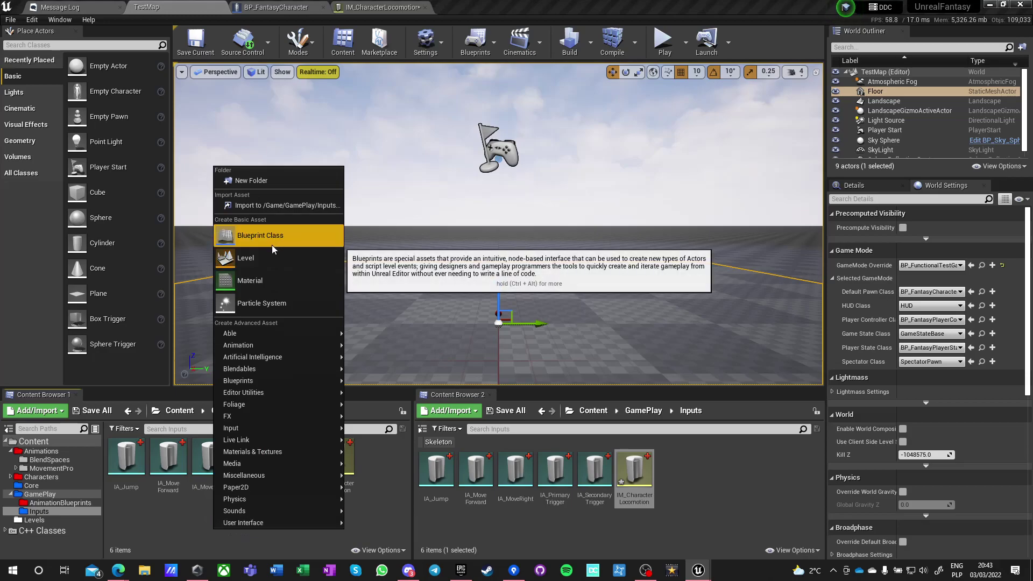
mouse_move(260, 427)
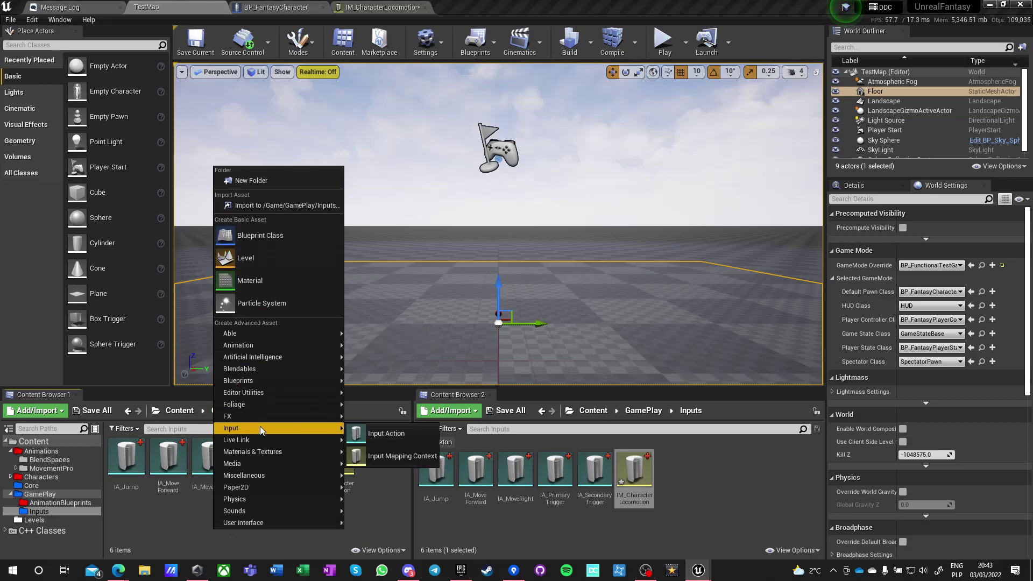
click(386, 433)
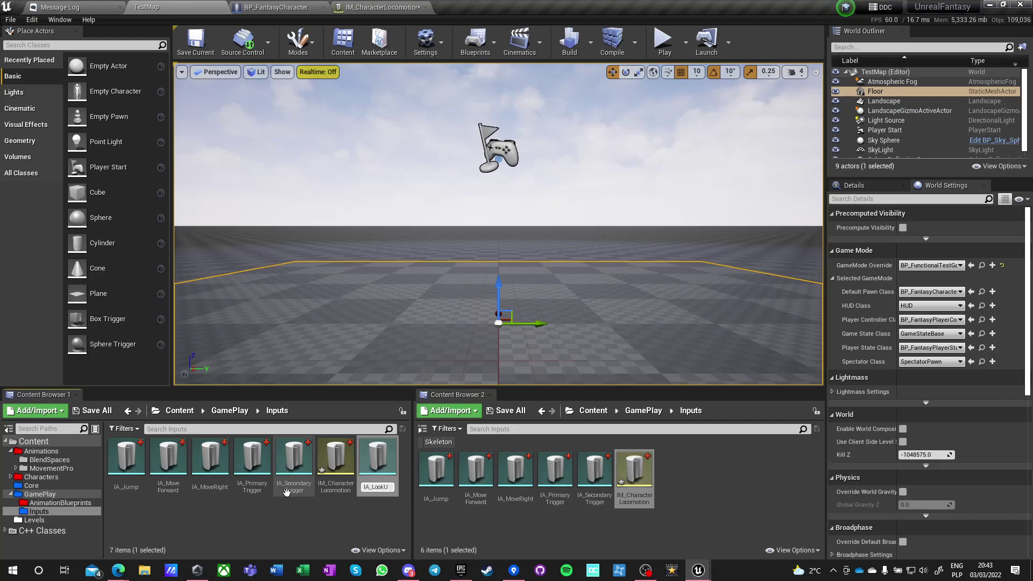
key(Return)
- Set IA_LookUp's value type to Axis1D (float), remove all its triggers, and save it
click(644, 411)
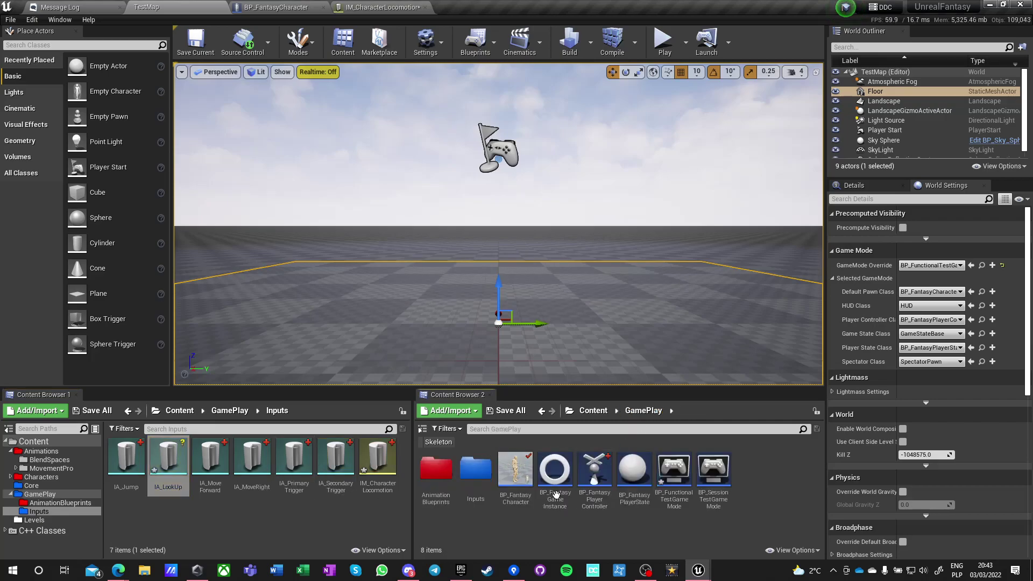
double_click(172, 475)
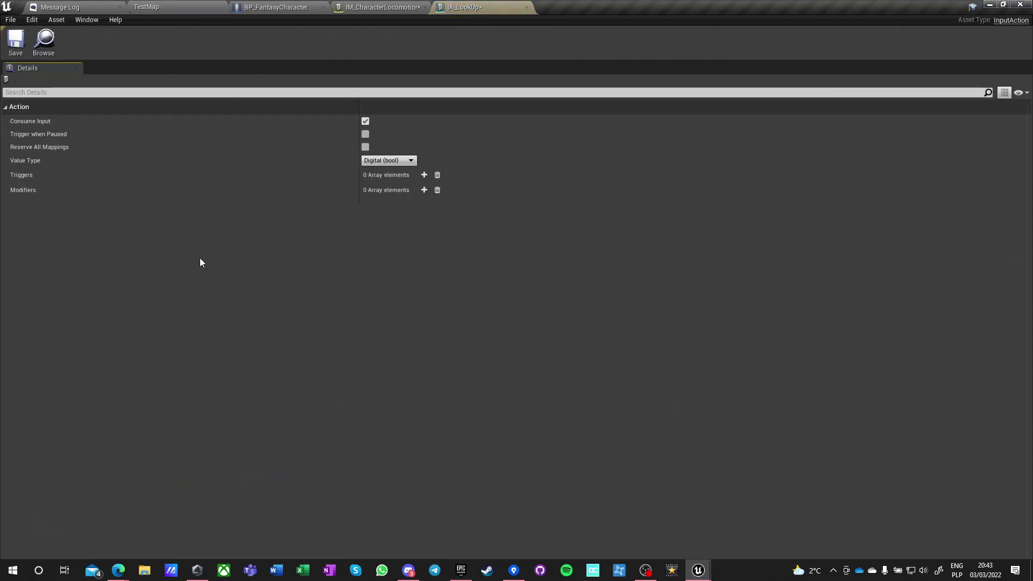
click(396, 161)
click(387, 175)
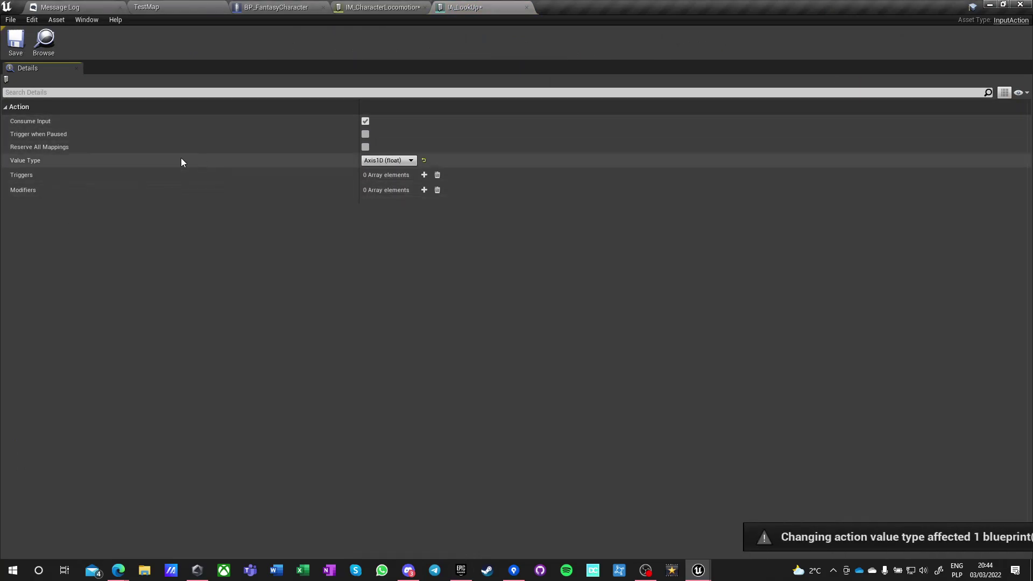
click(424, 175)
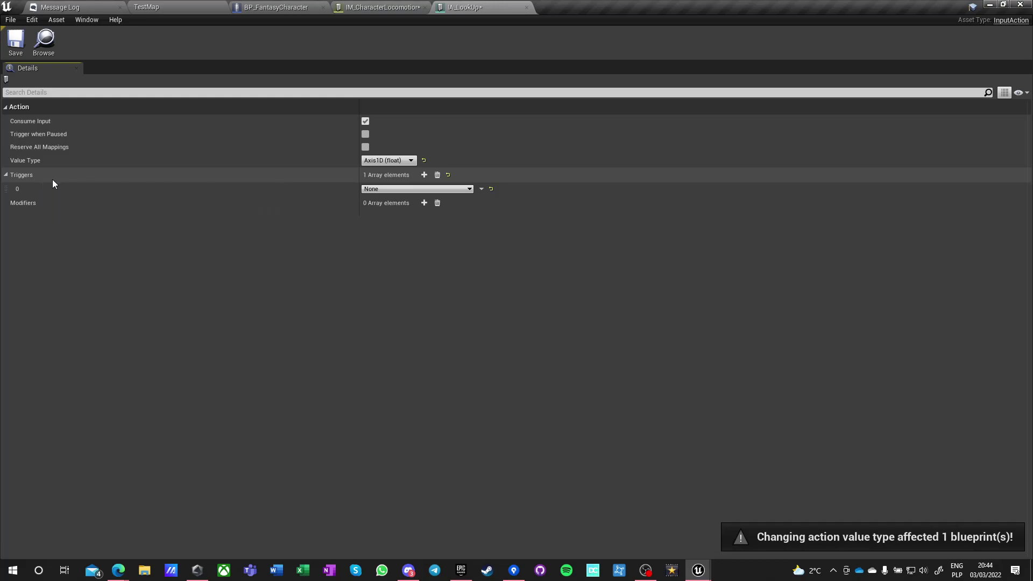
click(415, 189)
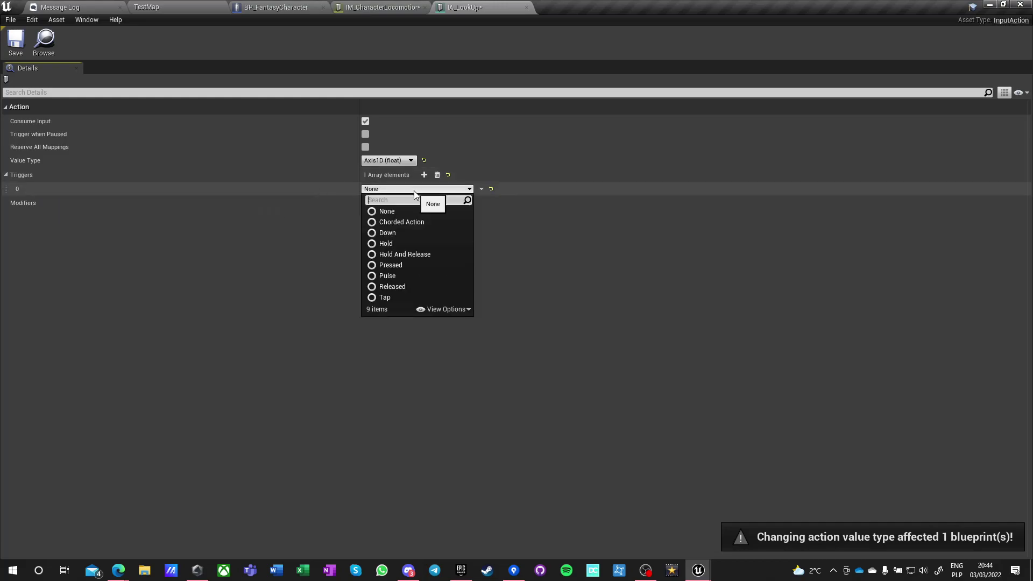
click(397, 181)
click(437, 175)
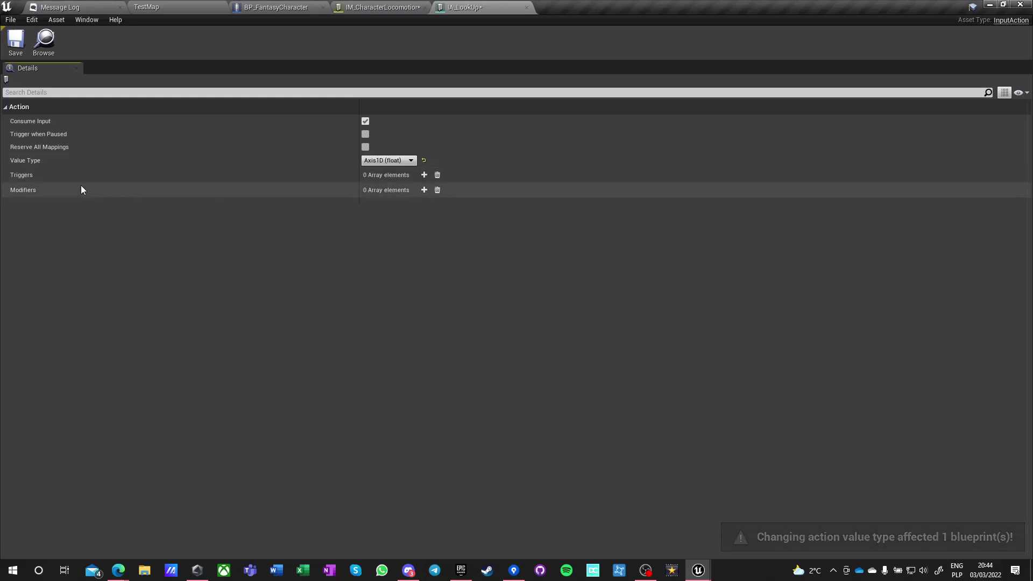
click(15, 41)
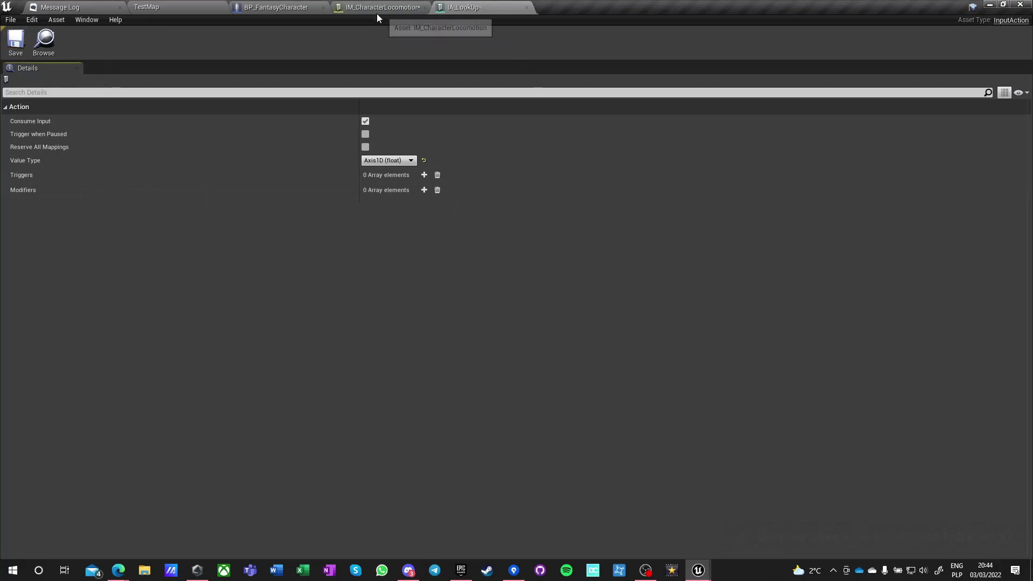
- Duplicate IA_LookUp and name the copy IA_LookRight
click(157, 9)
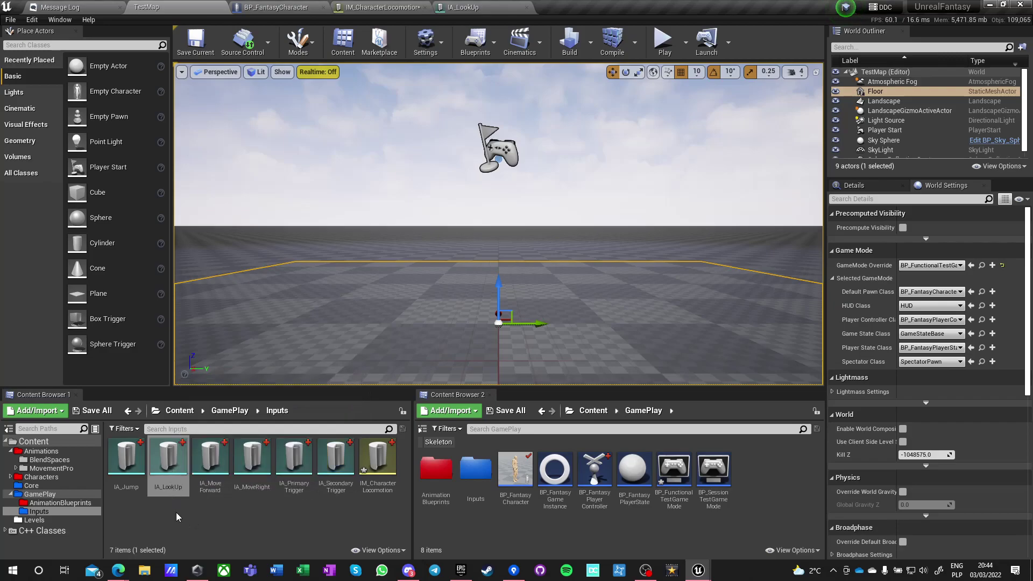
click(165, 469)
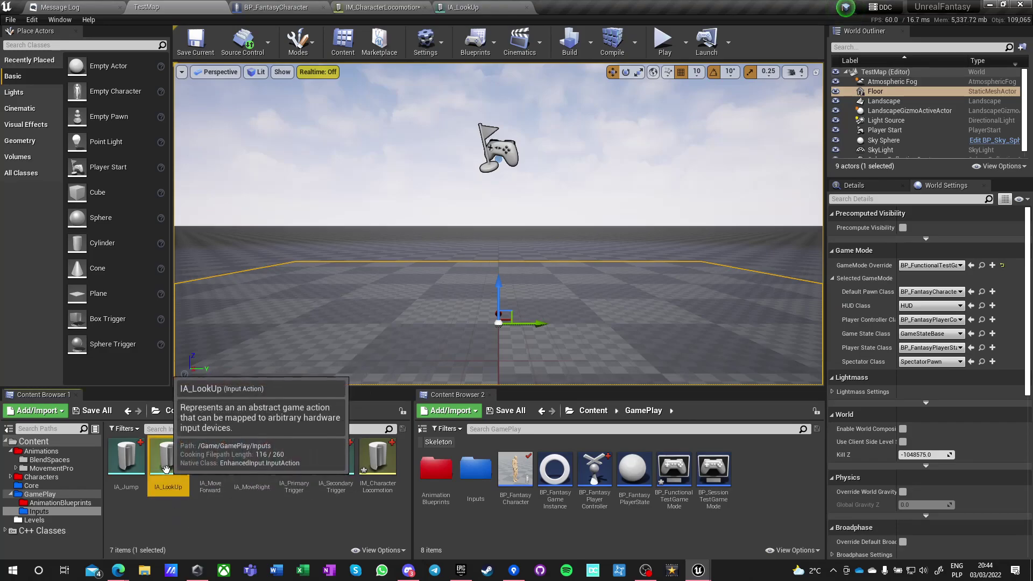
key(ctrl+w)
text(IA_Look)
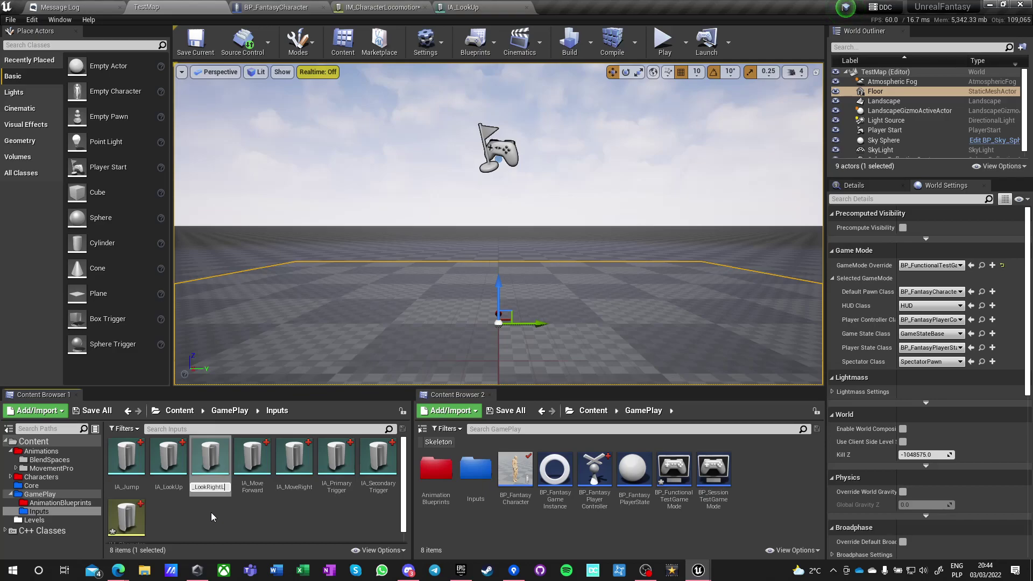
text(Right)
key(Return)
- In IM_CharacterLocomotion, add a mapping binding IA_LookUp to Mouse Y
double_click(129, 520)
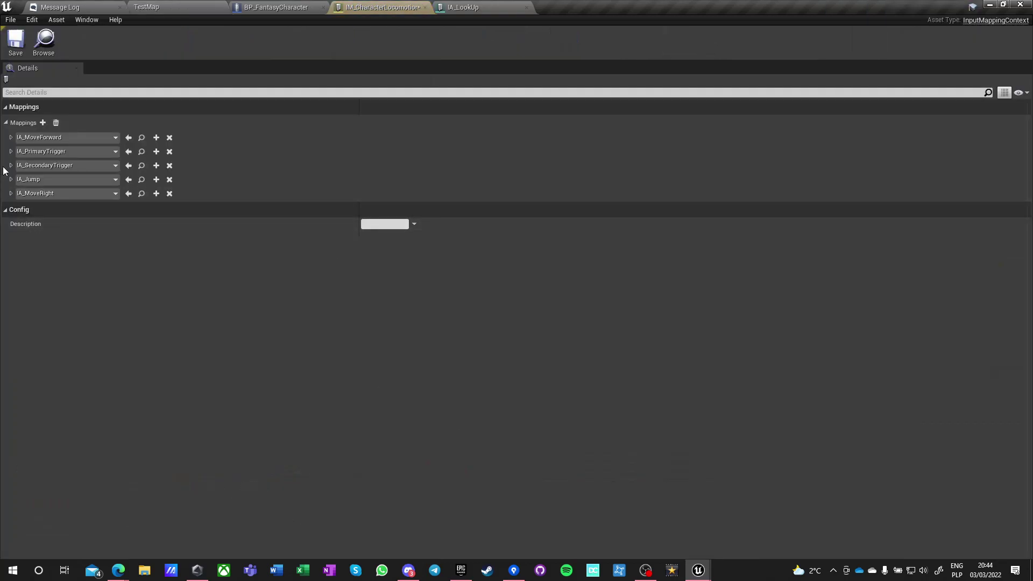
click(44, 123)
click(46, 209)
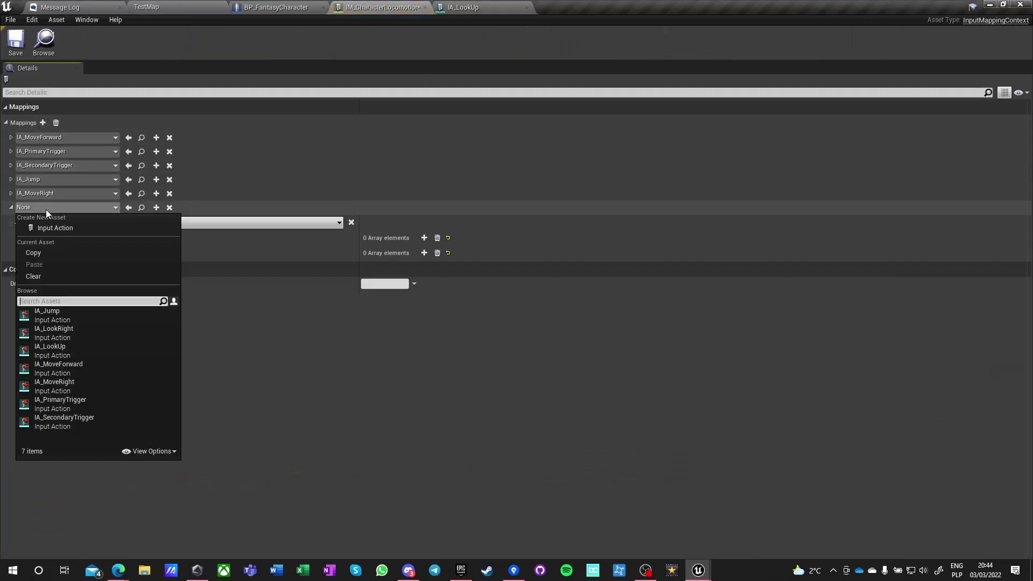
text(look)
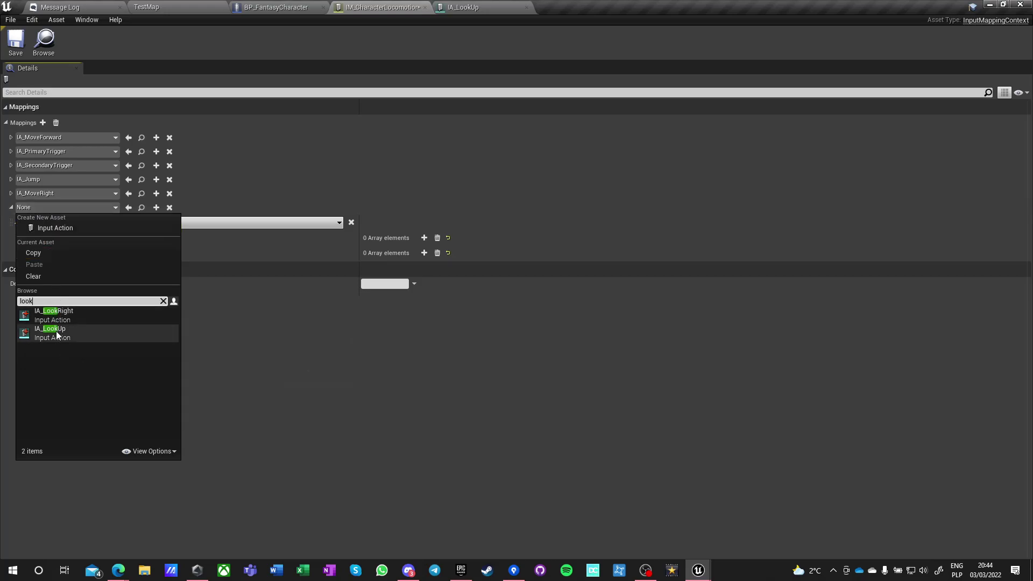
click(58, 335)
click(92, 225)
text(mouse)
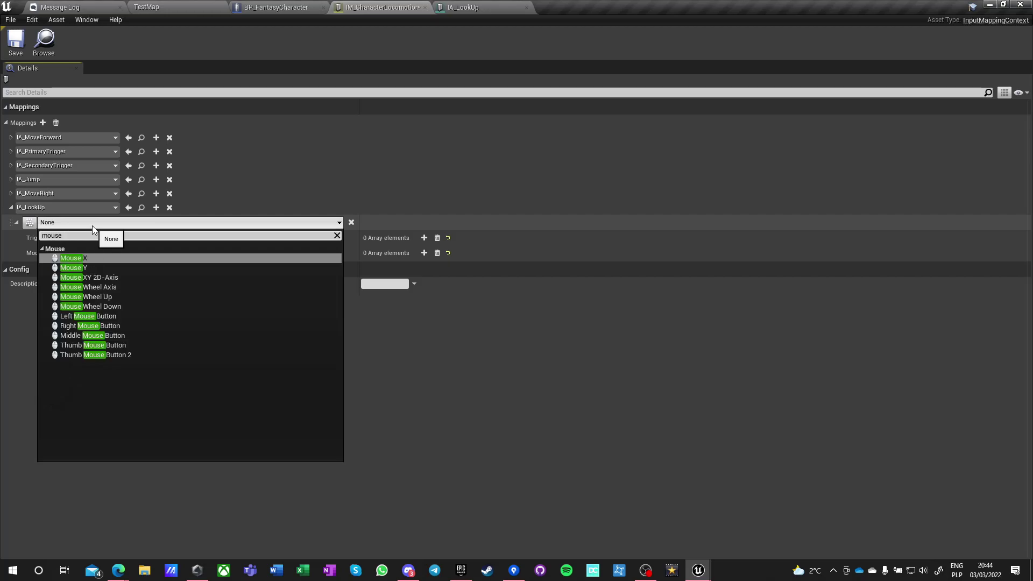
click(80, 268)
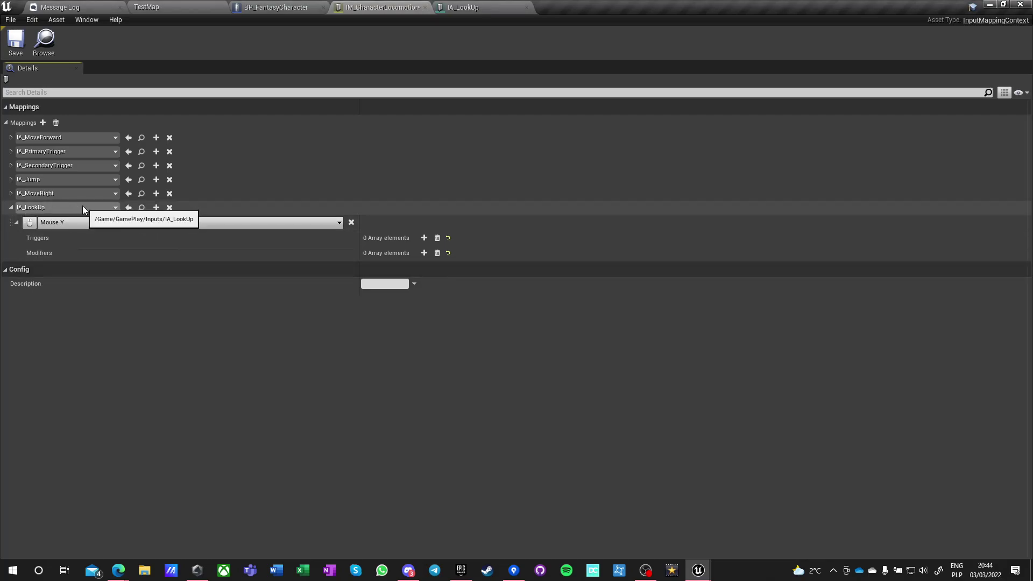
- Add a second mapping binding IA_LookRight to Mouse X
click(45, 123)
click(47, 237)
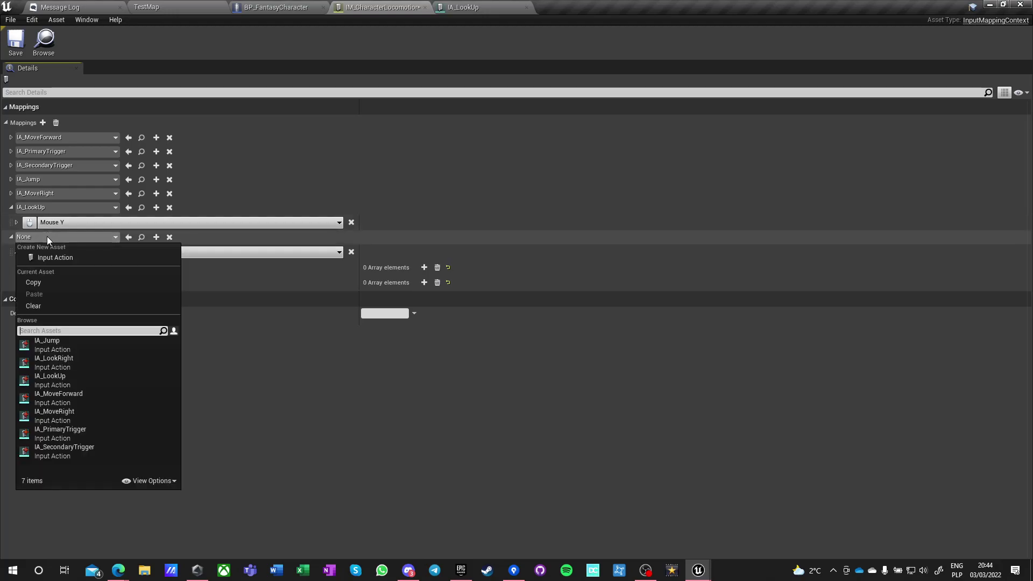
text(look)
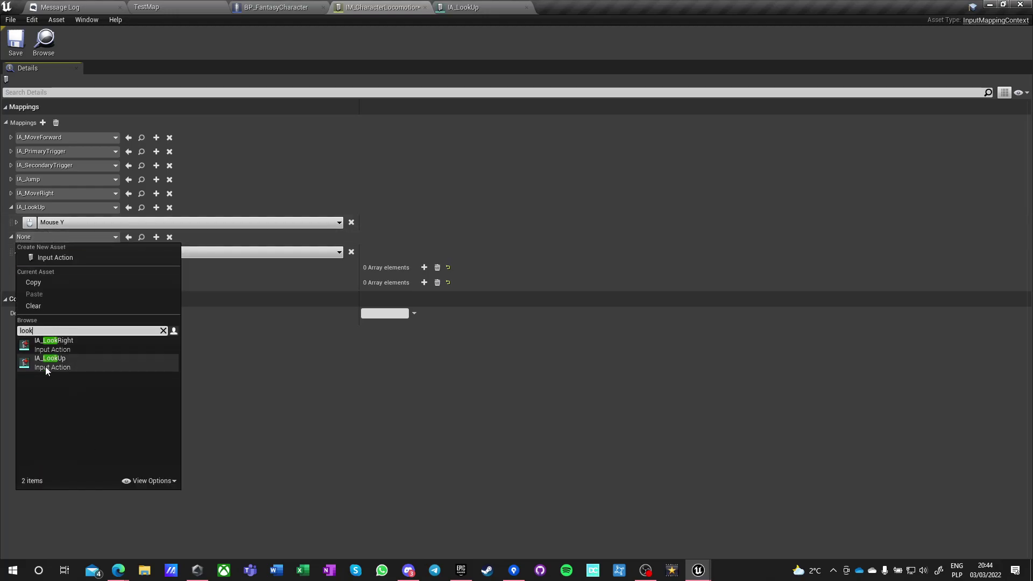
click(54, 346)
click(67, 254)
text(mouse x)
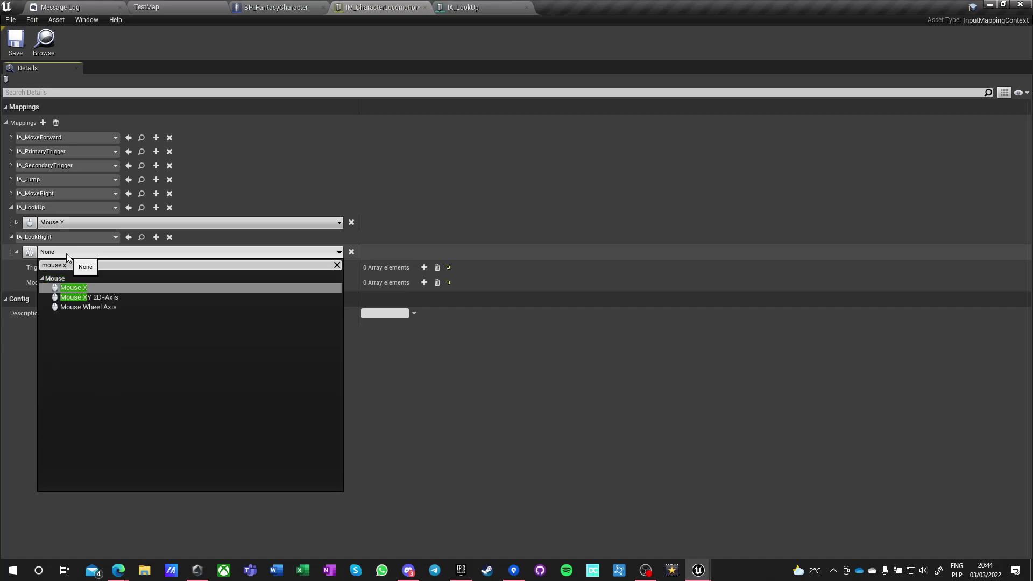
click(81, 289)
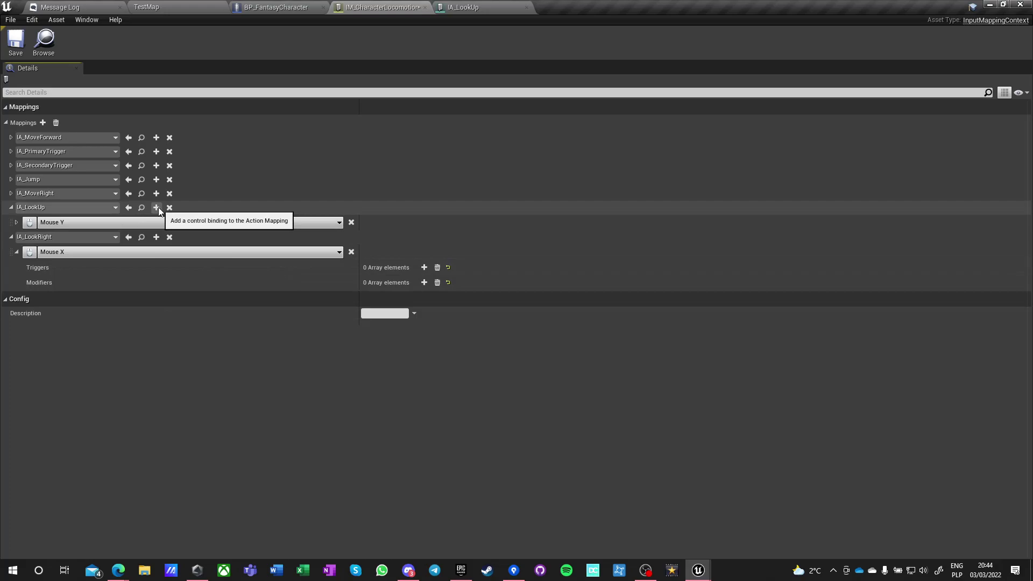
- Give the Mouse X binding a Negate modifier, then go to BP_FantasyCharacter
click(17, 222)
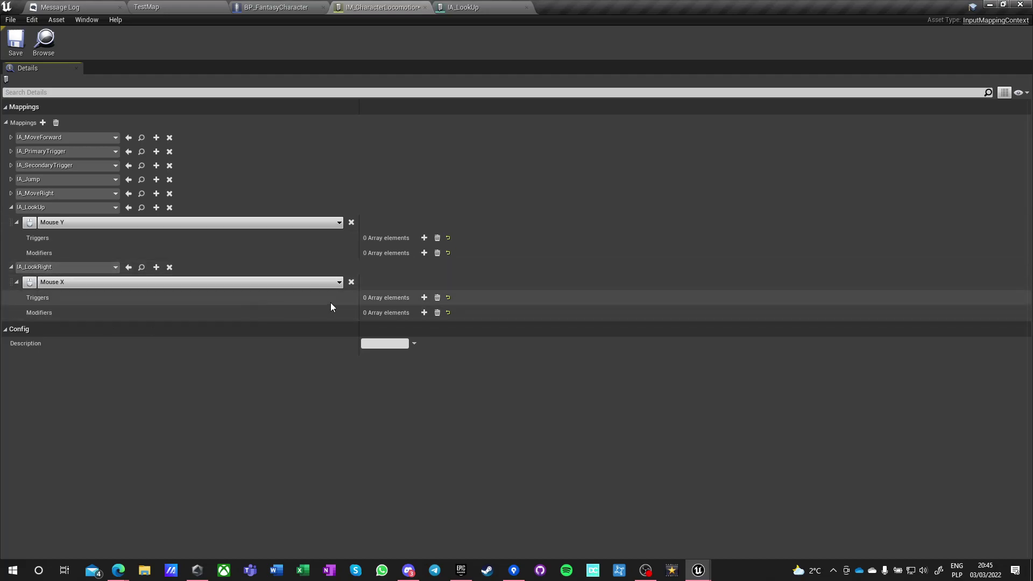
click(425, 313)
click(390, 326)
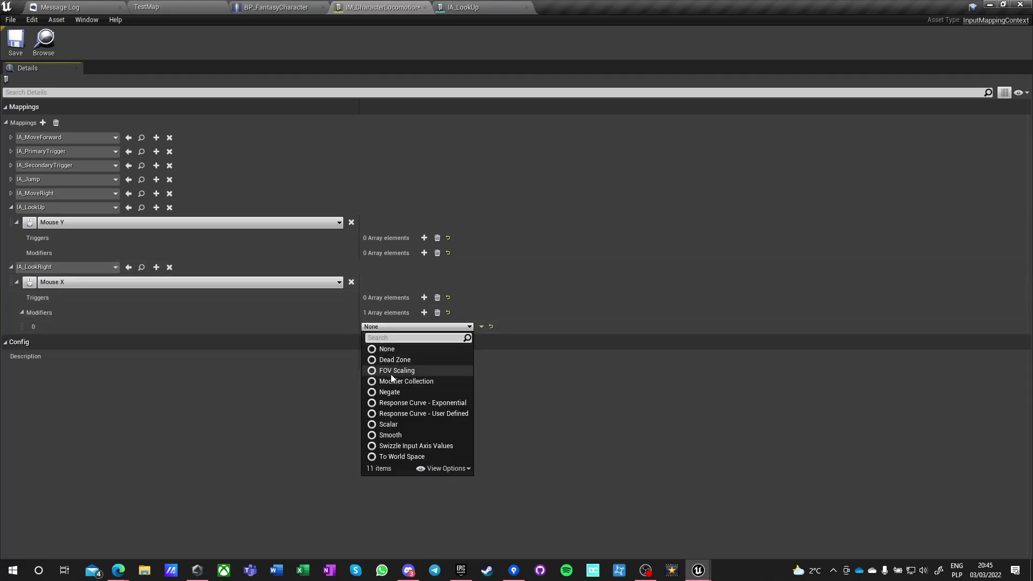
click(392, 392)
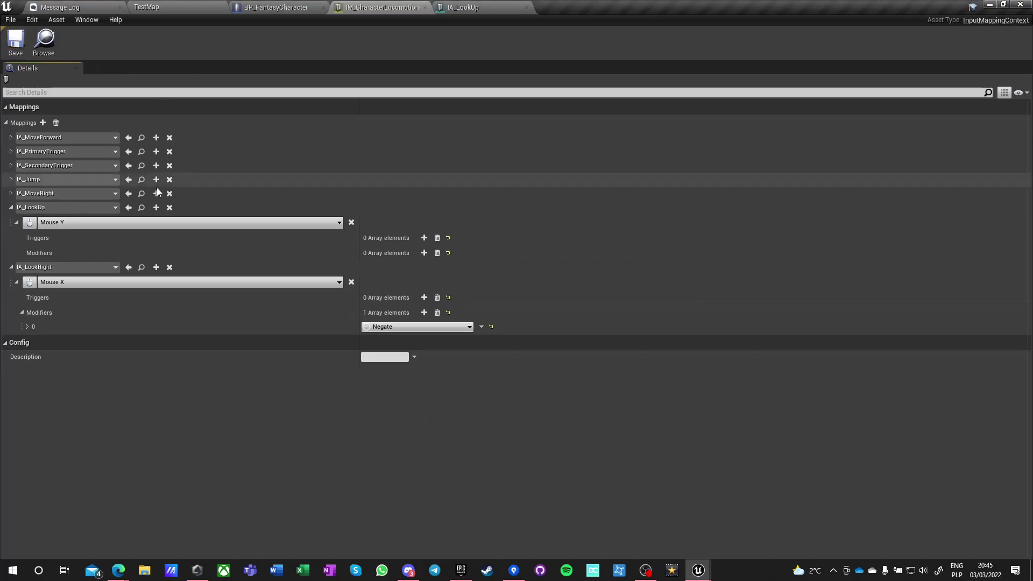
click(278, 9)
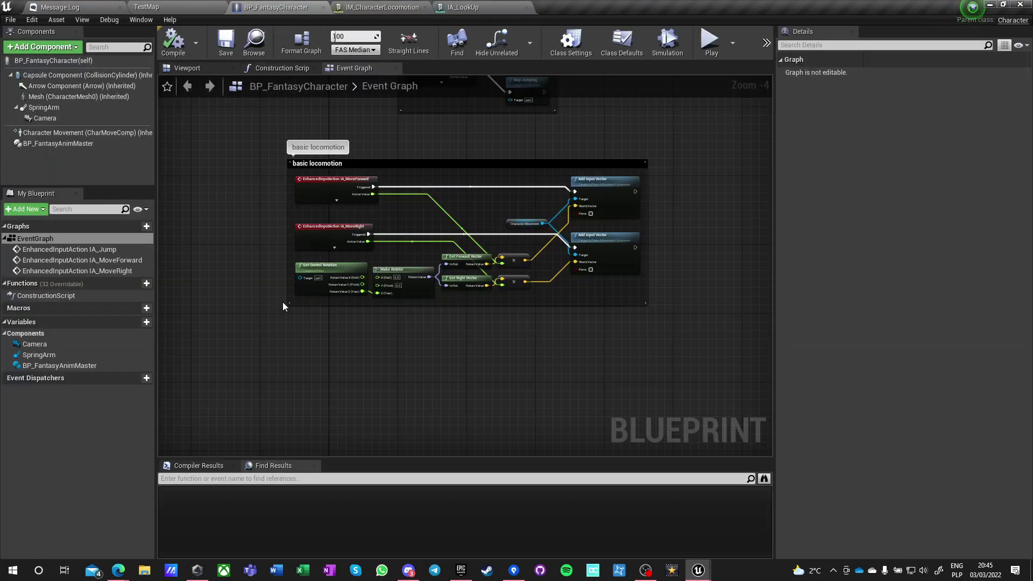
- In BP_FantasyPlayerController's Event Graph, add the IA_LookUp and IA_LookRight input event nodes
right_drag(300, 369, 259, 338)
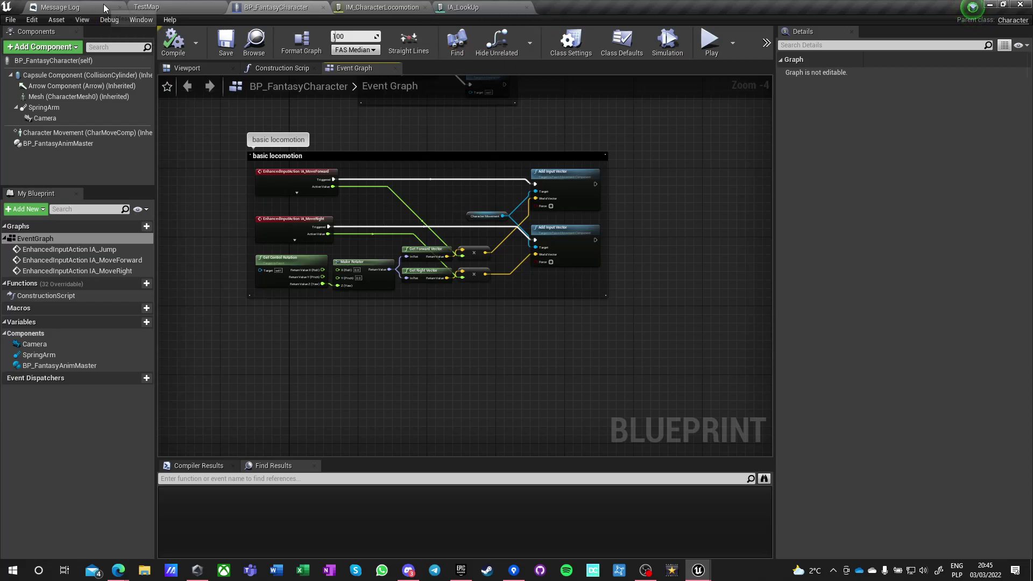
click(147, 12)
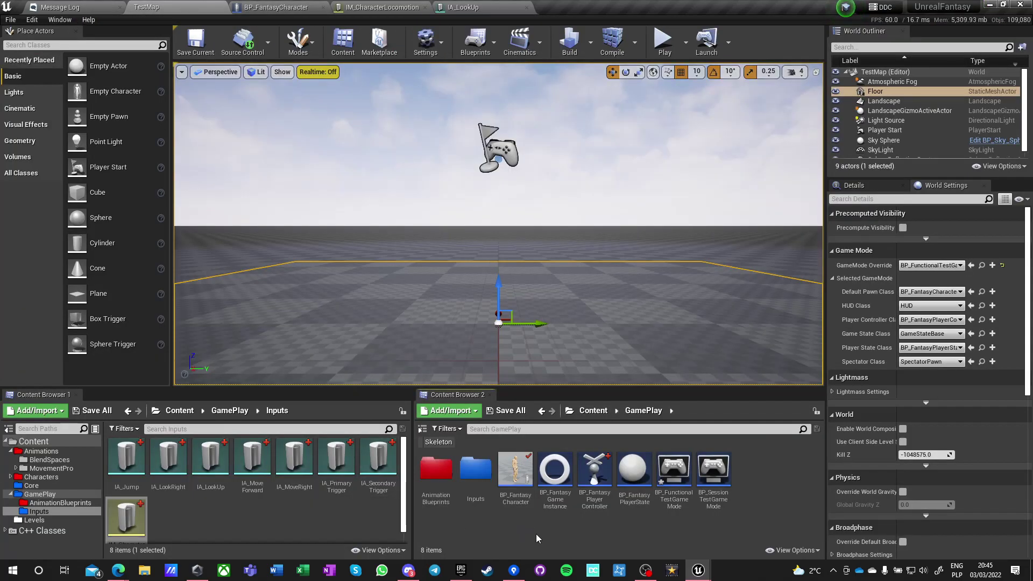
double_click(595, 471)
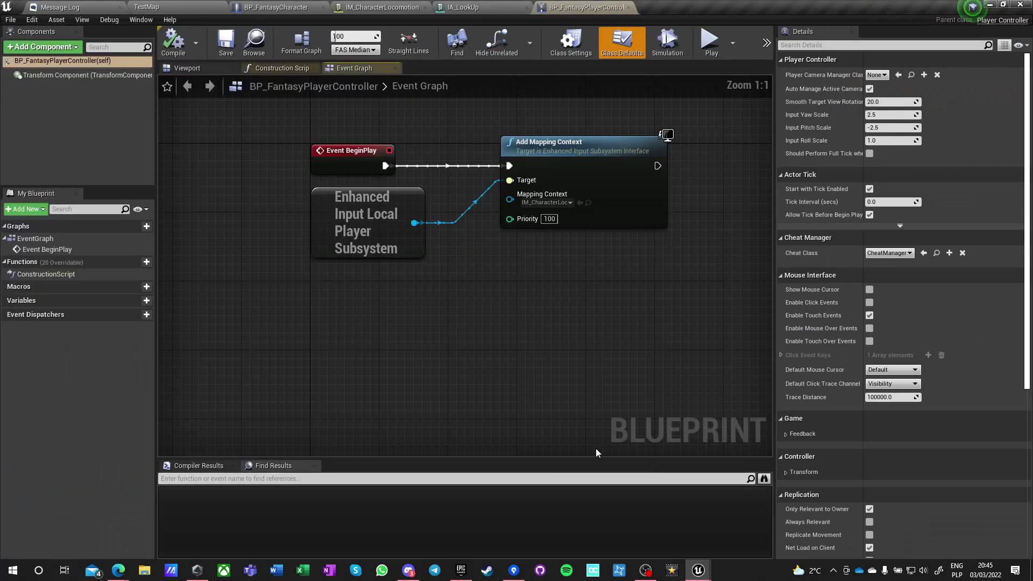
right_click(334, 315)
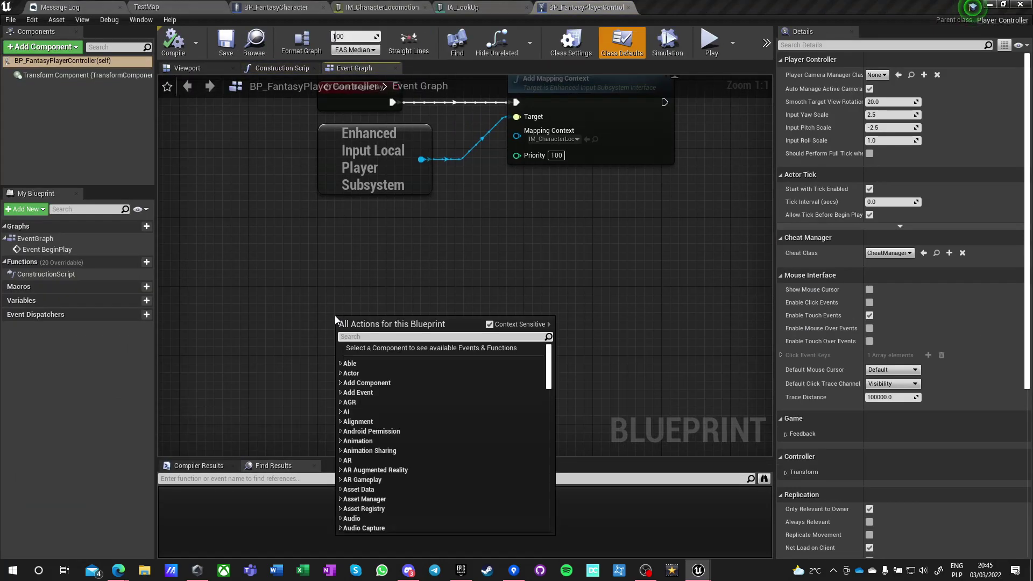
text(input look)
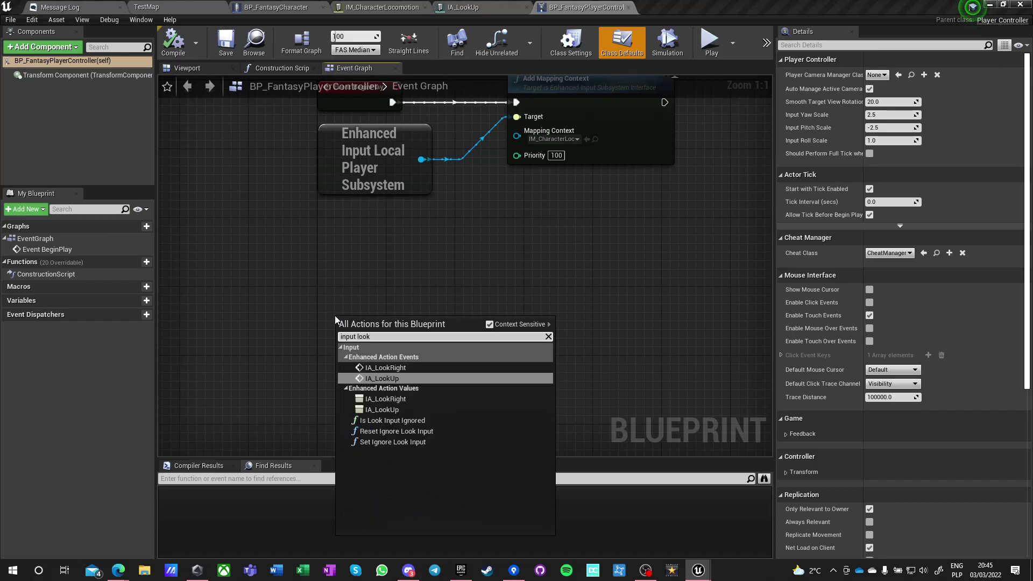
key(Return)
right_click(338, 411)
text(input look)
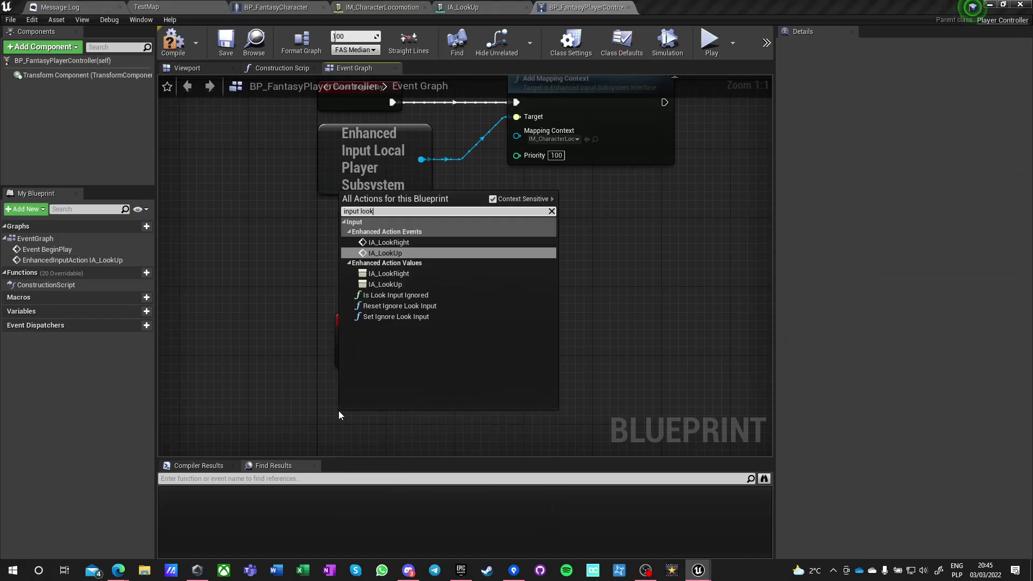
key(Up)
key(Return)
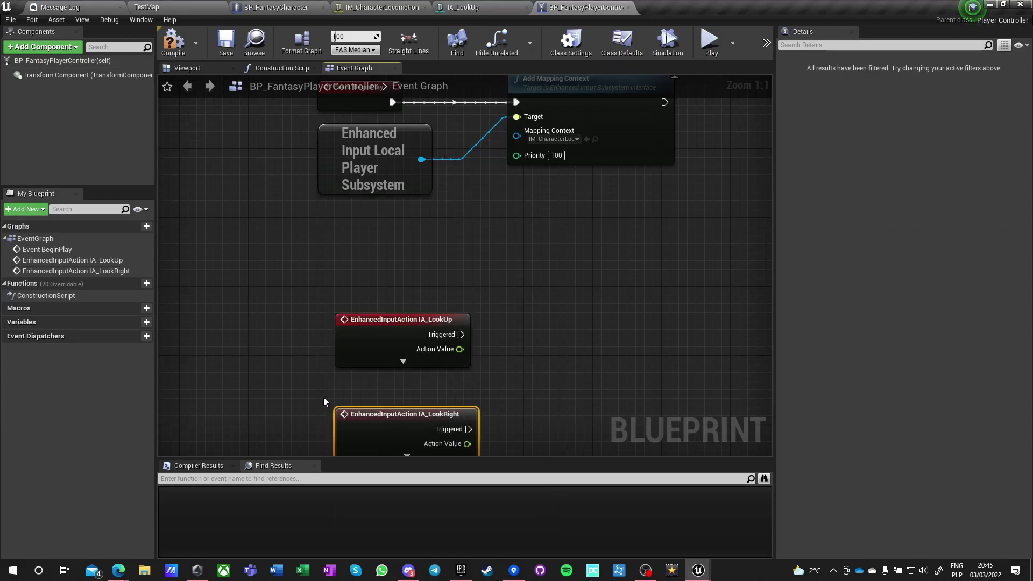
- Search the action list for control rotation nodes, then cancel without adding one
right_drag(444, 285, 387, 278)
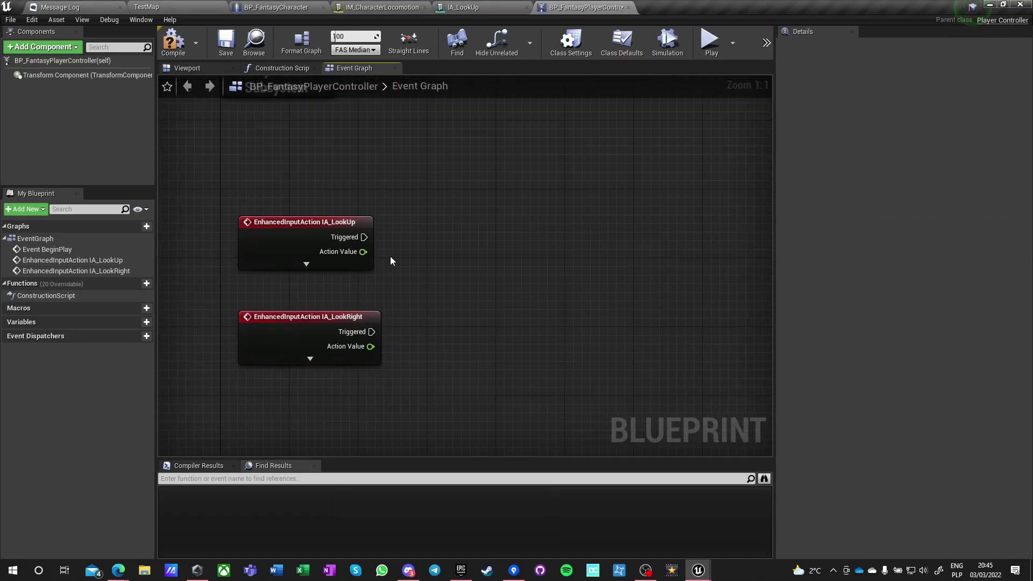
right_click(444, 243)
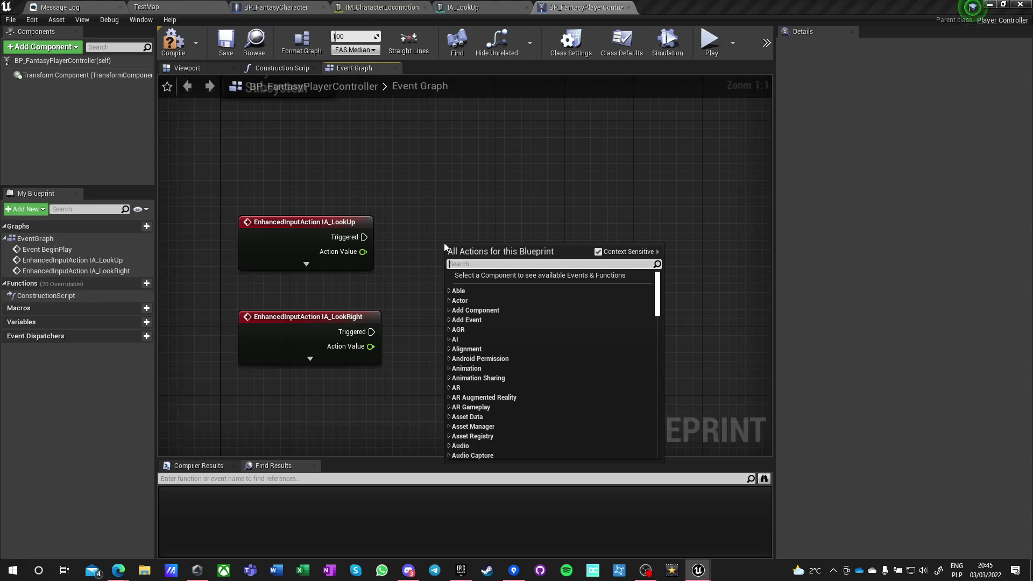
text(control)
text(rotation)
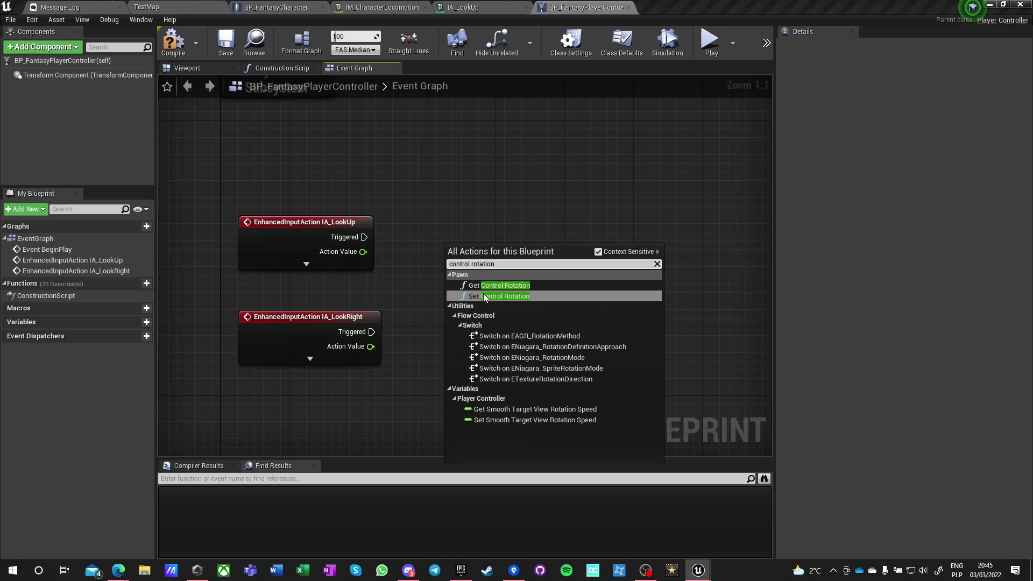
click(425, 266)
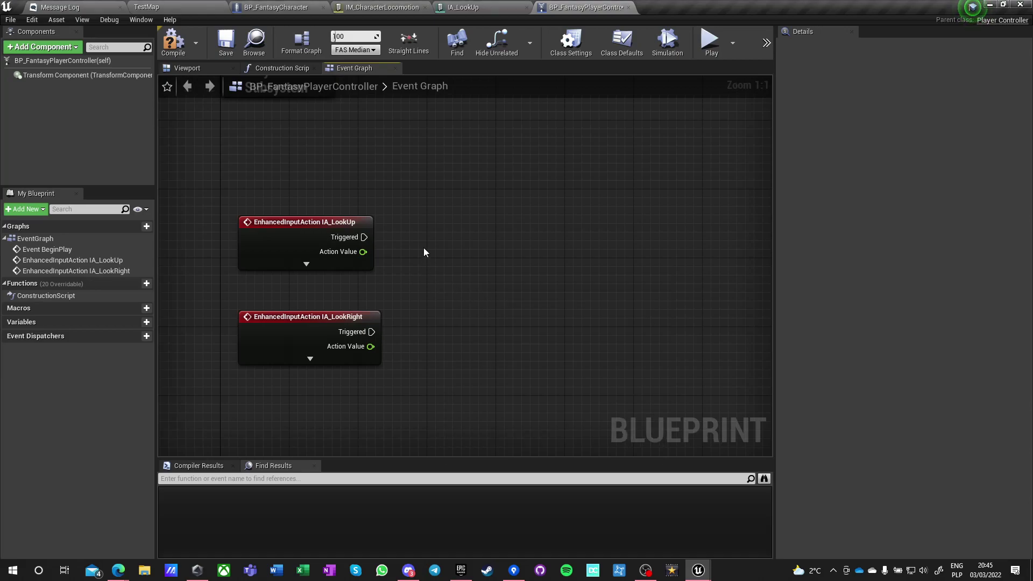
- Check the mouse input graph in the other AGR project for reference
mouse_move(699, 570)
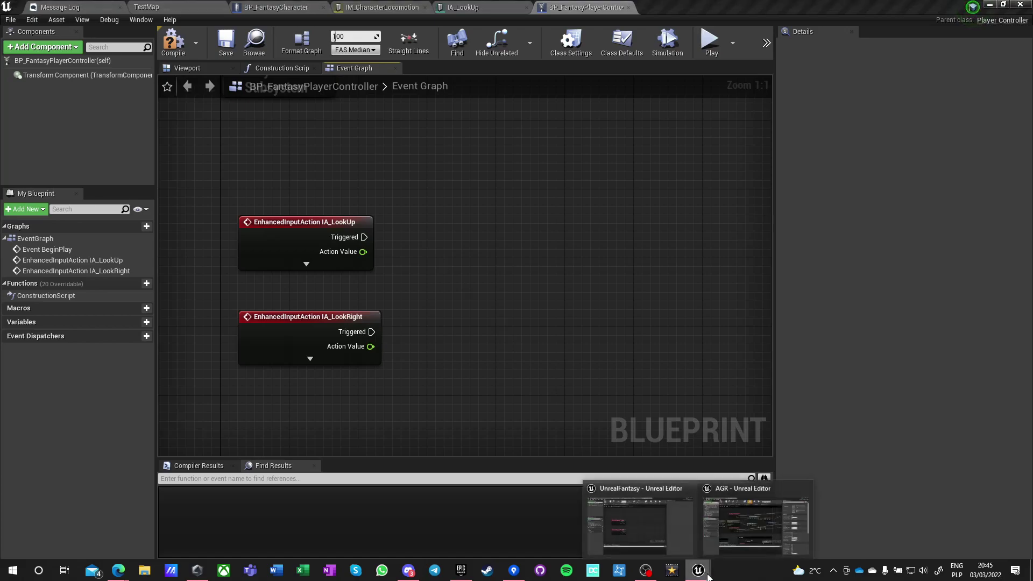
click(761, 528)
scroll(410, 215, down, 3)
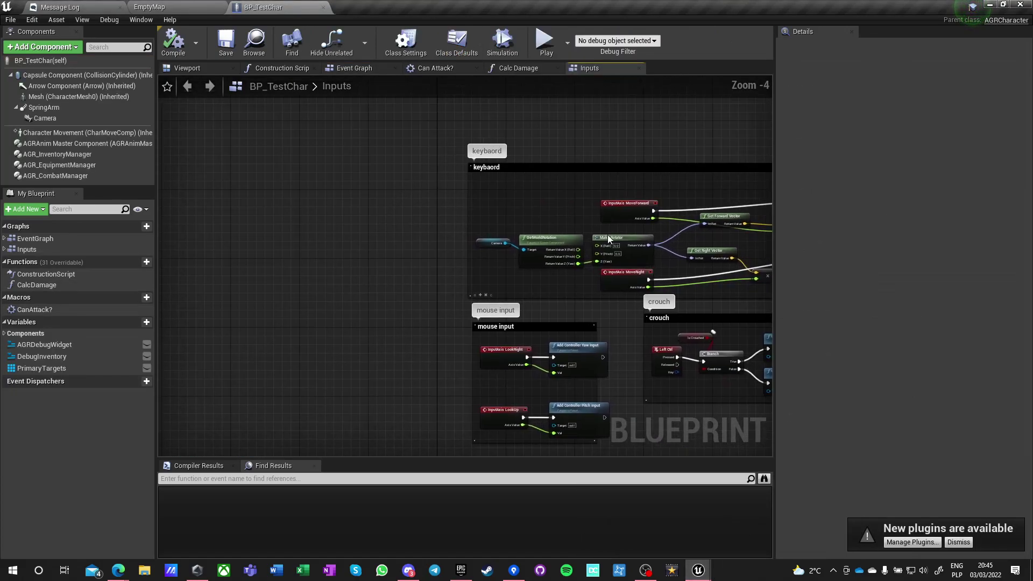
scroll(398, 294, up, 5)
right_drag(422, 289, 373, 292)
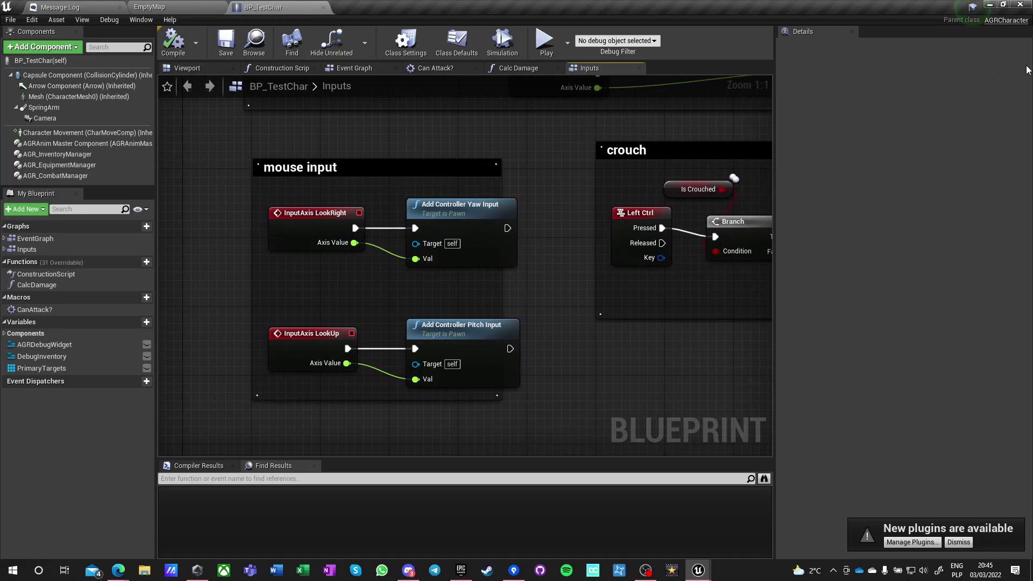
click(990, 5)
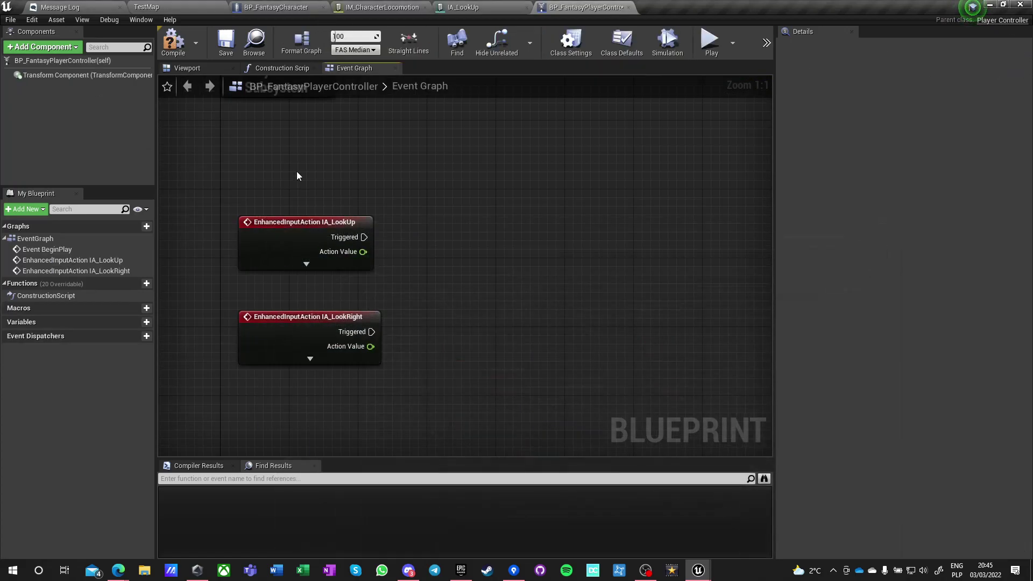
- Move both look event nodes from BP_FantasyPlayerController into BP_FantasyCharacter's graph
drag(297, 176, 380, 378)
key(Delete)
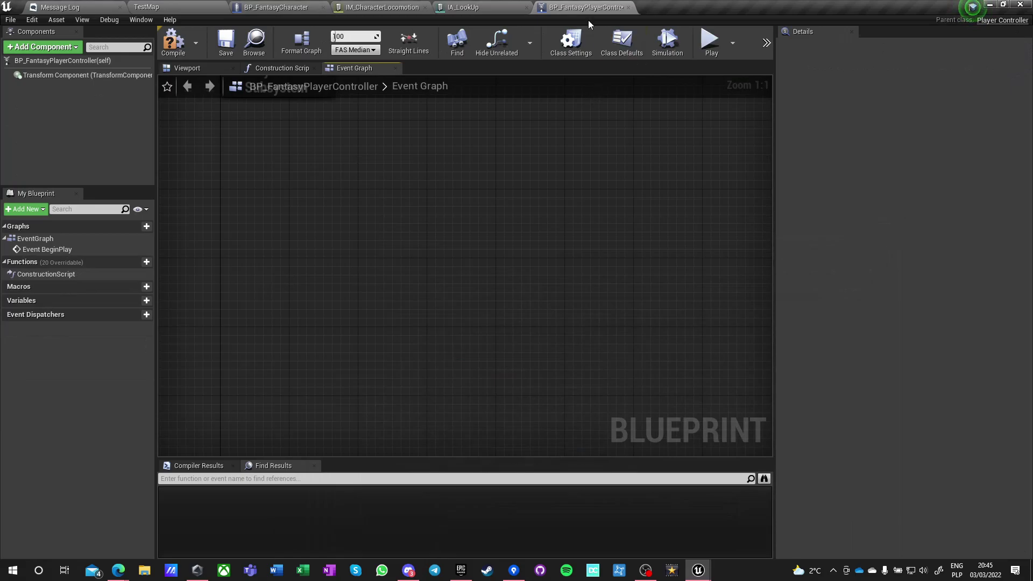
click(629, 7)
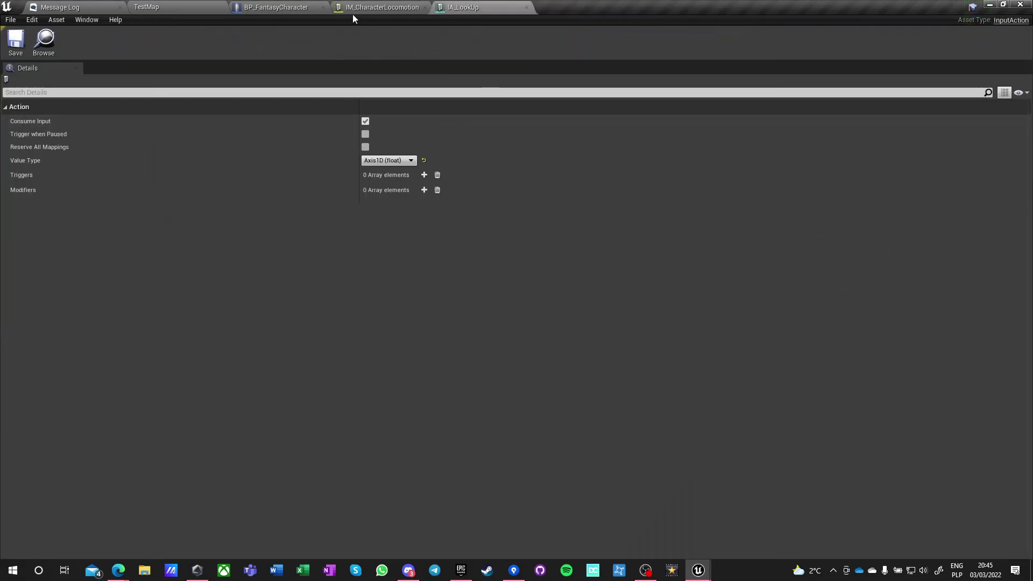
click(277, 7)
right_drag(289, 381, 299, 307)
key(ctrl+v)
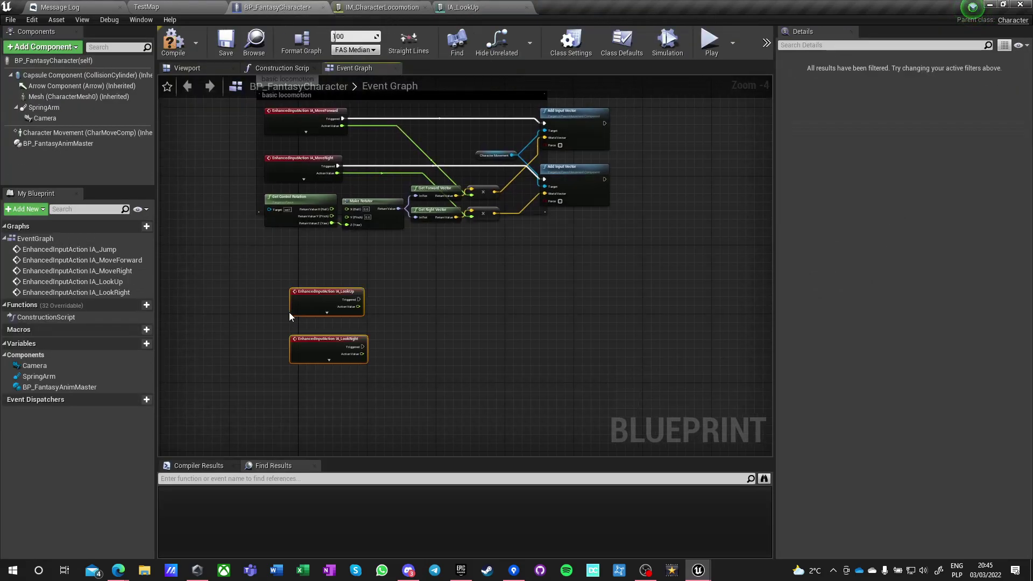
scroll(422, 310, up, 1)
- Add Add Controller Yaw Input and Add Controller Pitch Input nodes to the graph
right_click(422, 310)
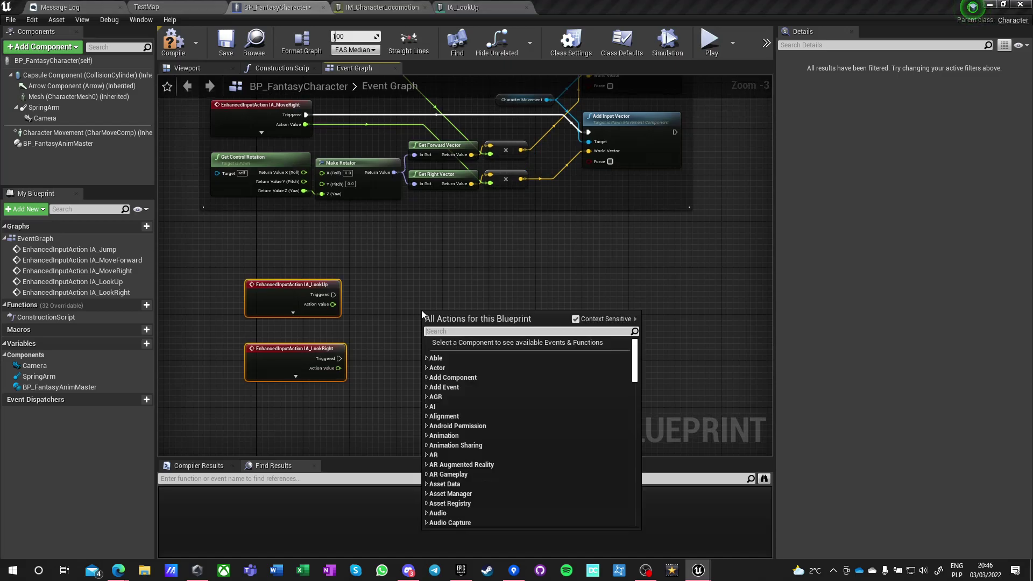
text(contr)
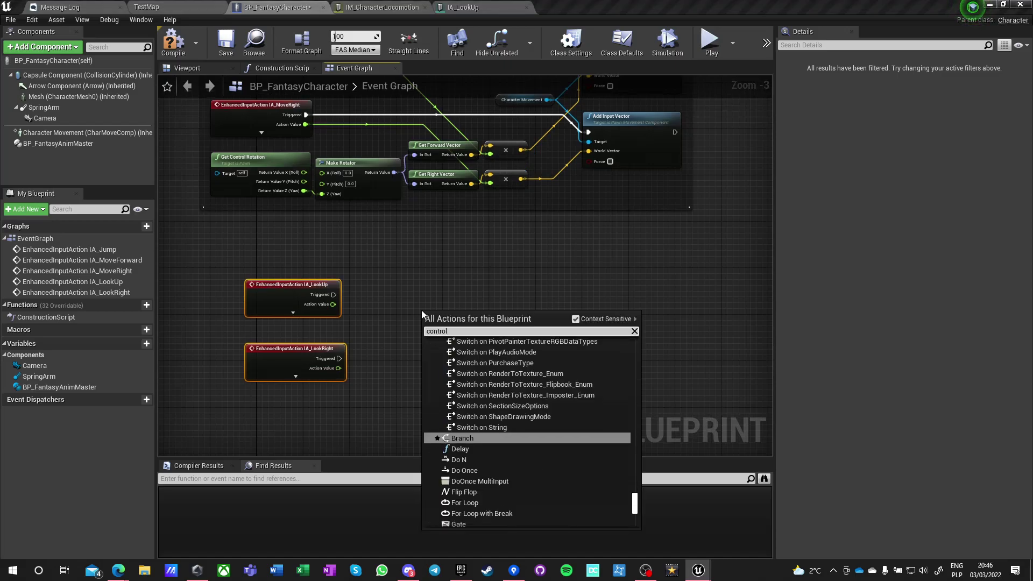
text(ol yaw)
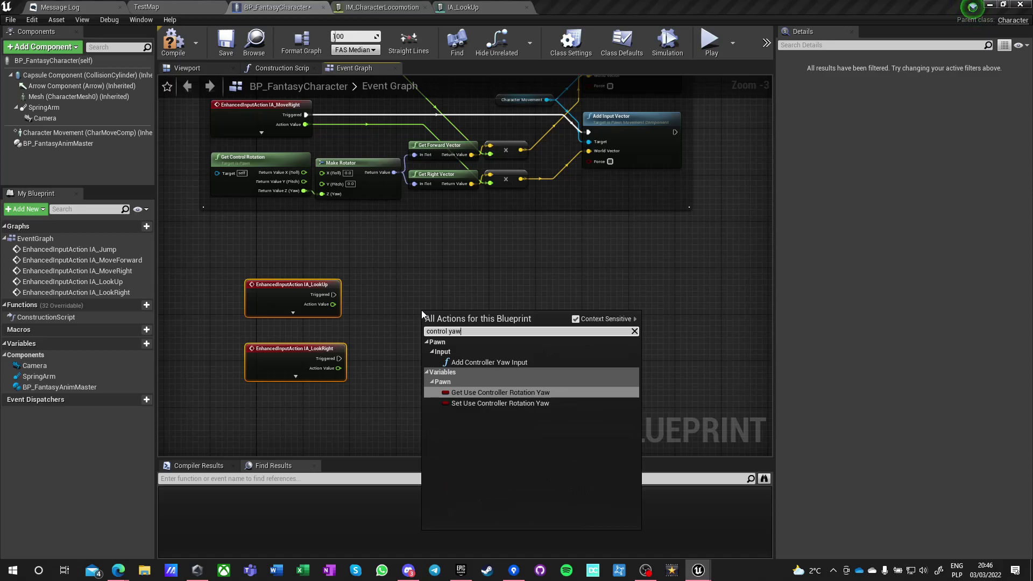
key(Up)
key(Return)
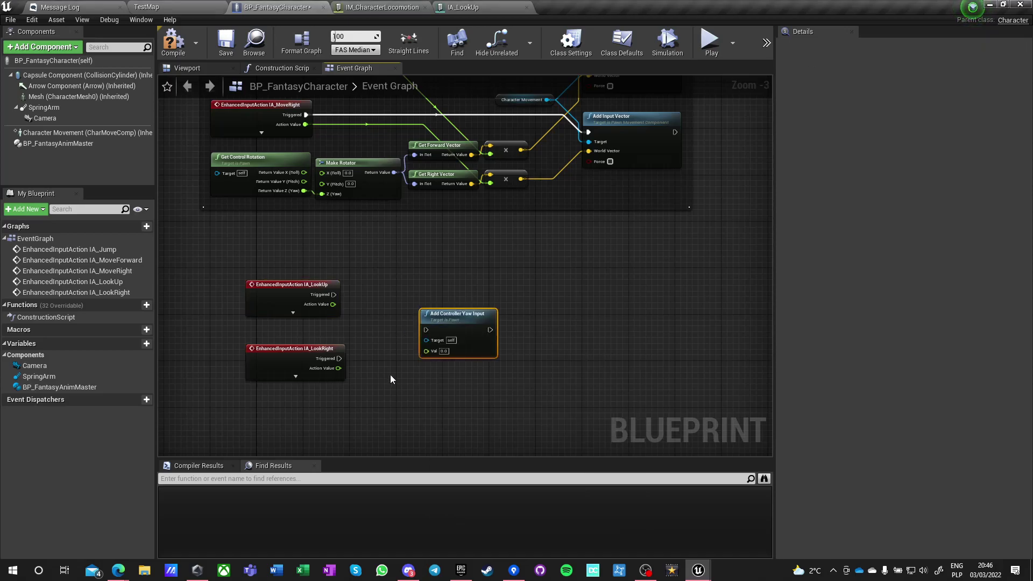
right_click(422, 378)
text(and control)
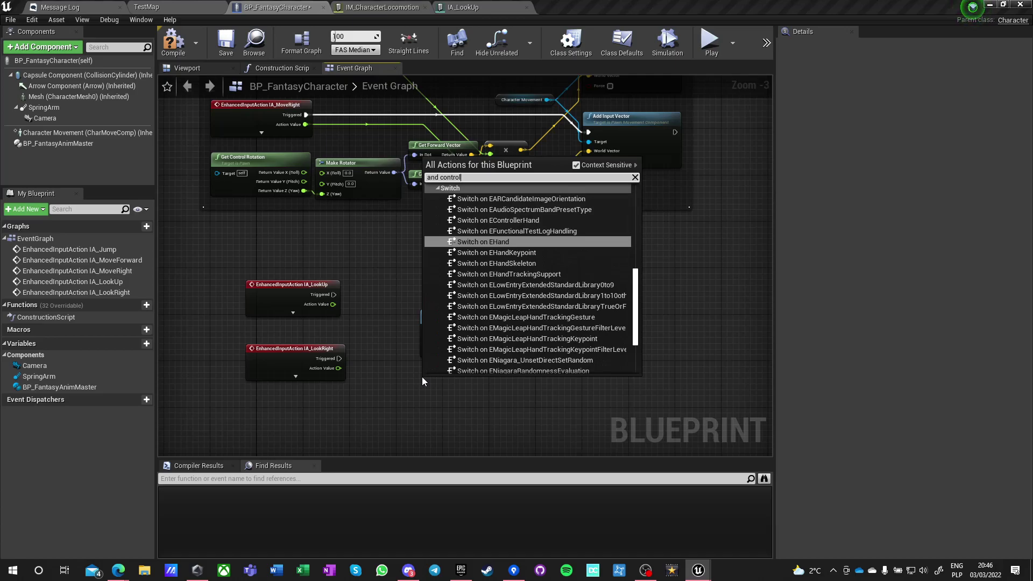
text( p)
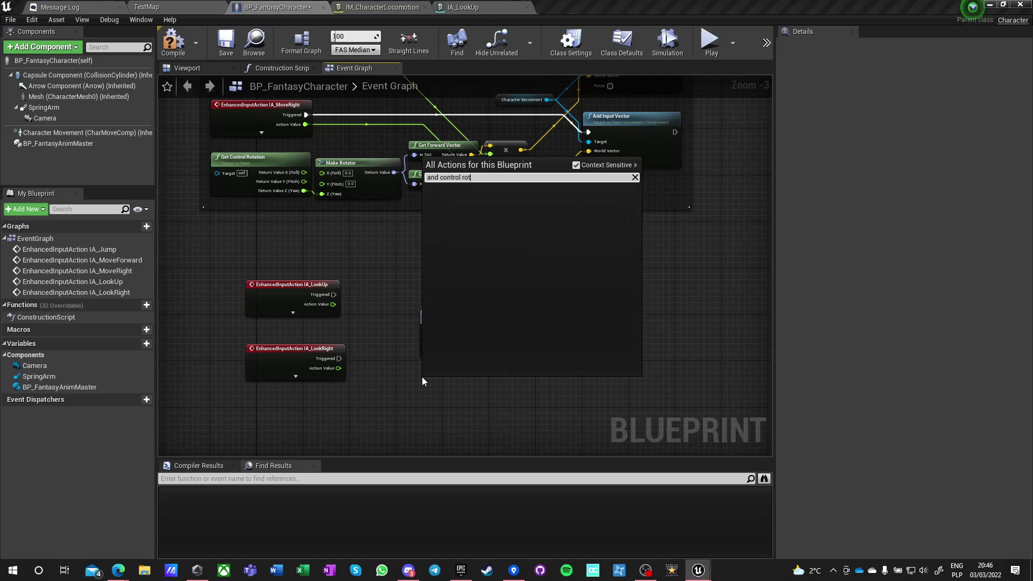
text(itch)
key(BackSpace)
key(BackSpace)
key(BackSpace)
key(BackSpace)
key(BackSpace)
key(BackSpace)
key(BackSpace)
key(BackSpace)
key(BackSpace)
key(BackSpace)
key(BackSpace)
key(BackSpace)
key(BackSpace)
key(BackSpace)
key(BackSpace)
key(BackSpace)
text(dd control)
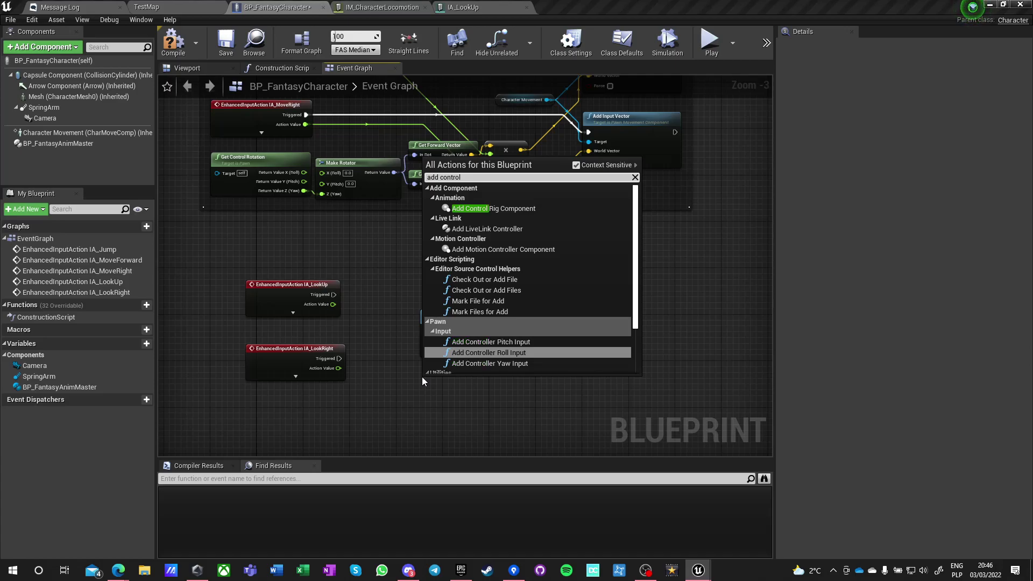
click(491, 343)
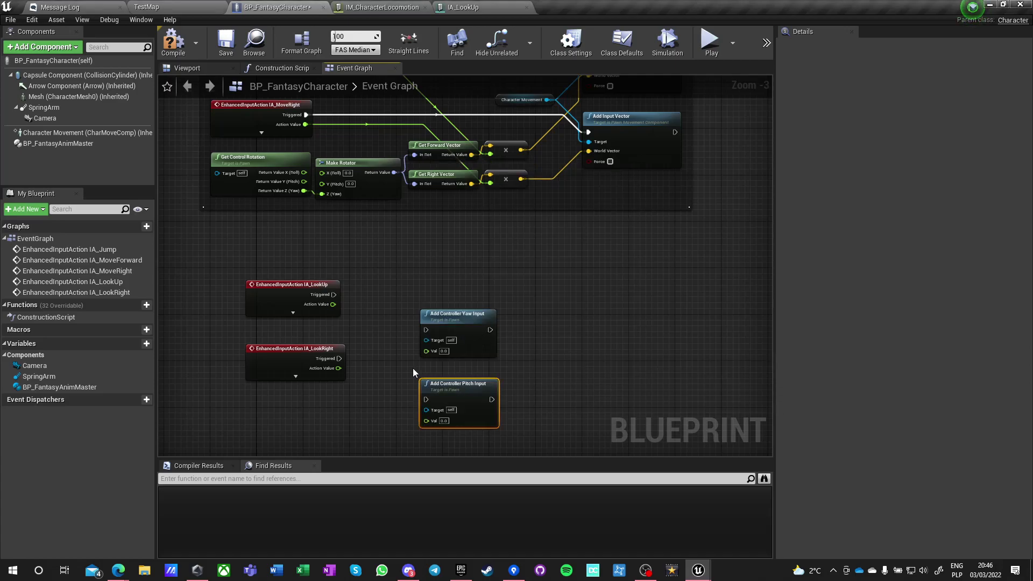
- Place Add Controller Pitch Input beside IA_LookUp and wire its Triggered and Action Value pins
scroll(414, 372, up, 3)
right_drag(376, 377, 399, 273)
drag(272, 227, 257, 322)
drag(511, 280, 478, 142)
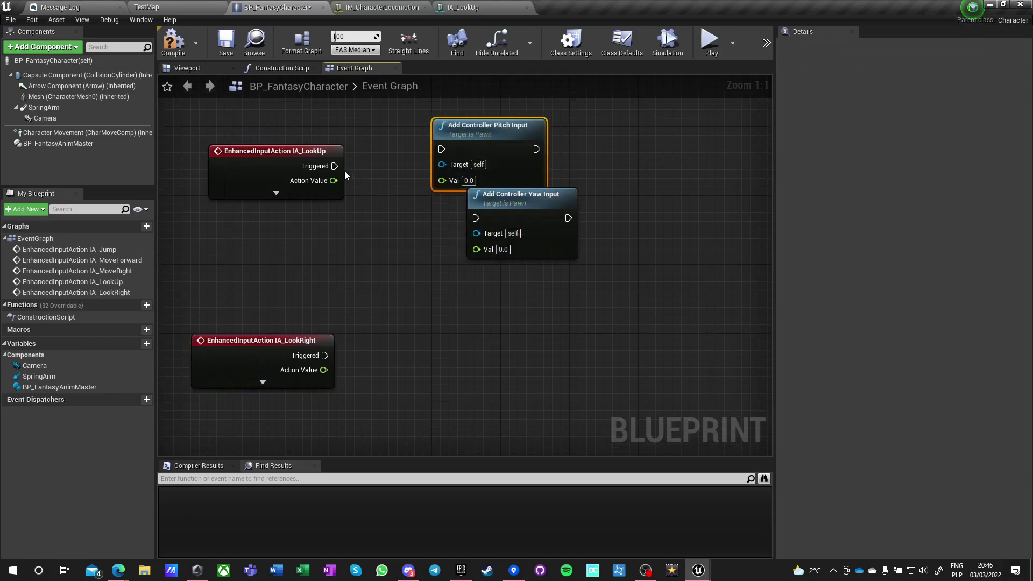
drag(334, 166, 410, 149)
drag(443, 181, 334, 181)
- Wire IA_LookRight into Add Controller Yaw Input and align both pairs side by side
drag(502, 203, 450, 334)
drag(325, 356, 430, 344)
drag(280, 337, 279, 252)
click(409, 214)
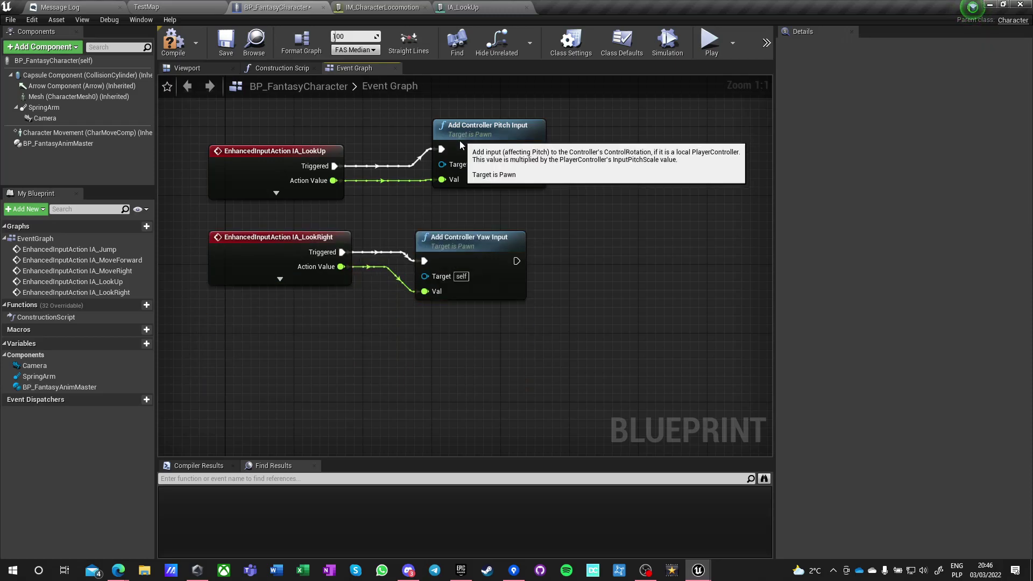
drag(460, 138, 442, 162)
click(397, 193)
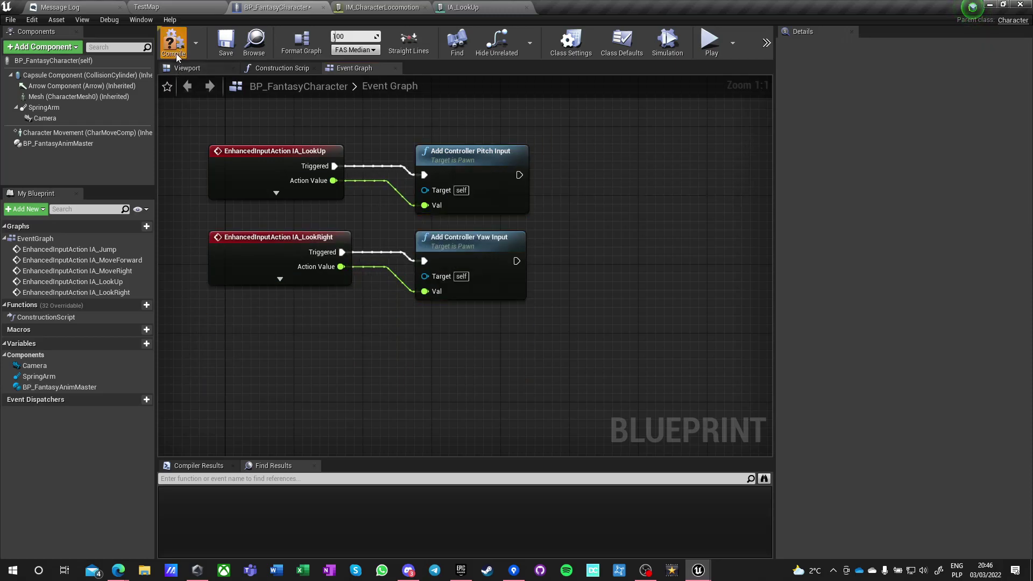
- Play TestMap to try the mouse look, then bring up IM_CharacterLocomotion
click(147, 7)
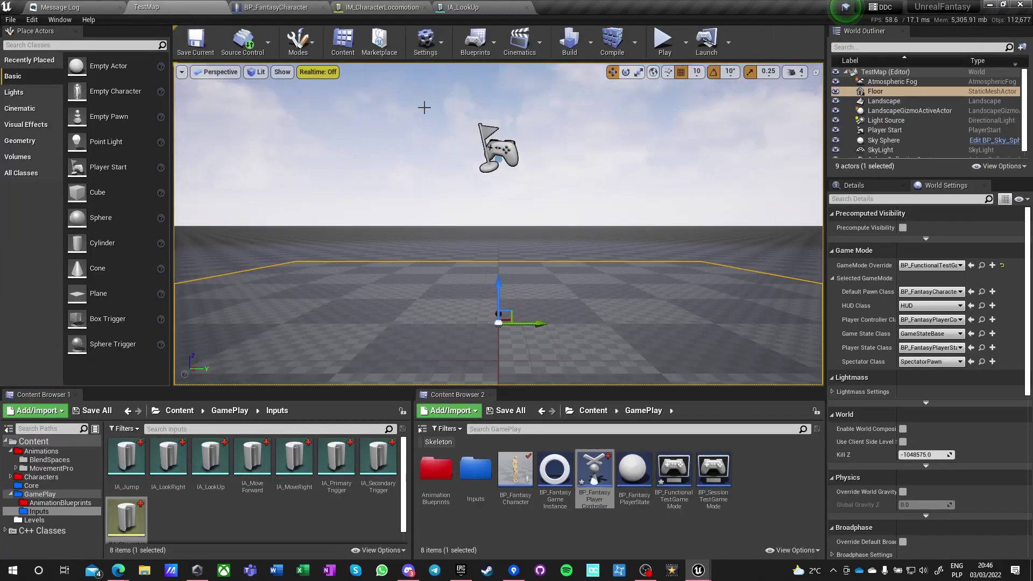
click(665, 43)
click(481, 224)
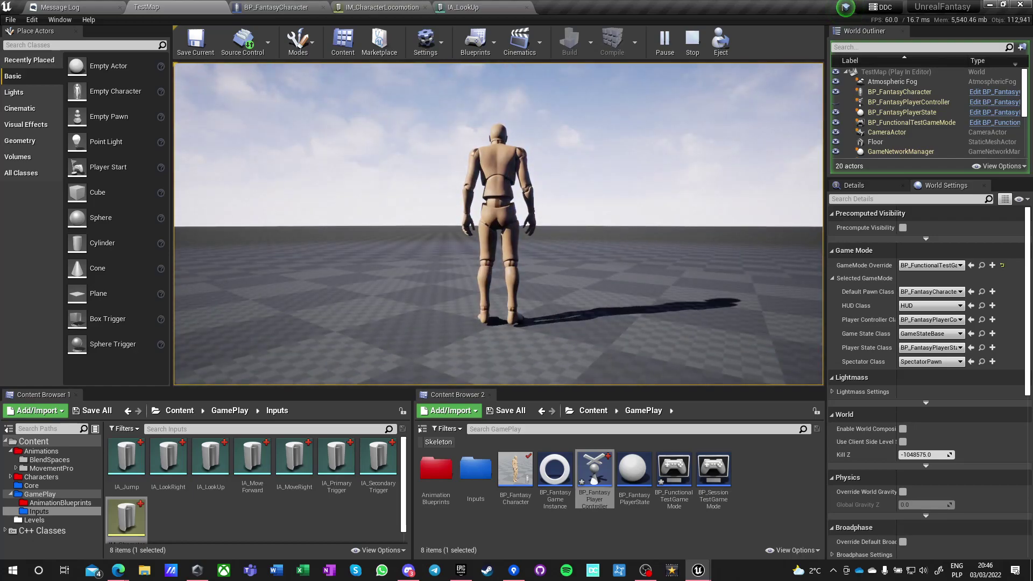
key(Escape)
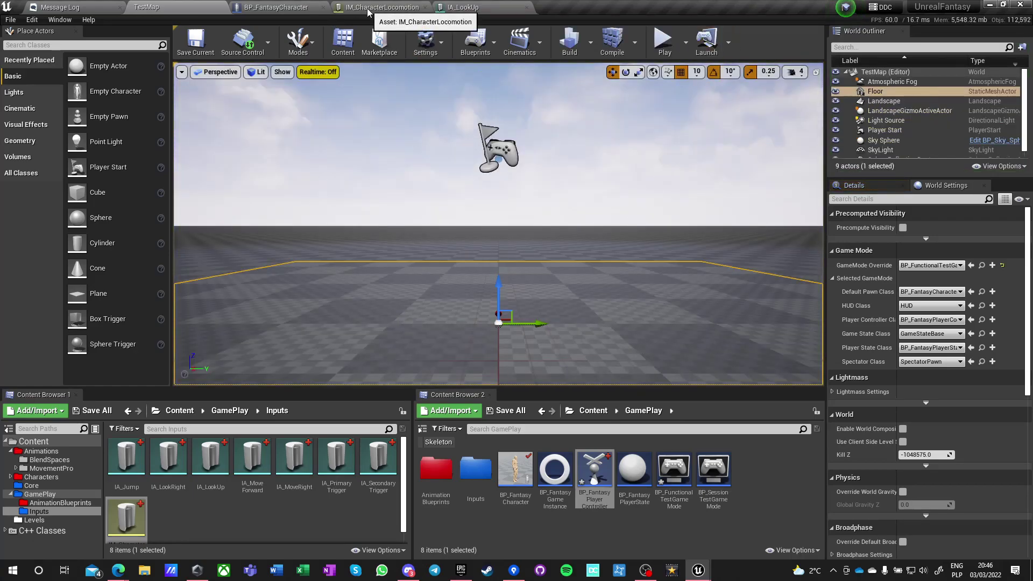
click(368, 8)
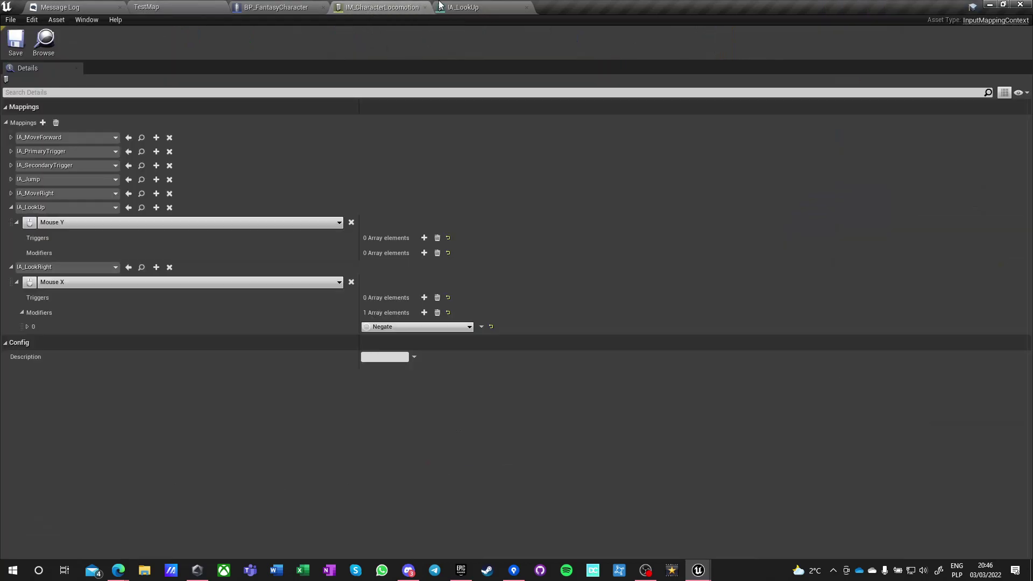
- Enable Use Pawn Control Rotation on BP_FantasyCharacter's SpringArm and compile the blueprint
click(461, 7)
click(283, 8)
click(43, 107)
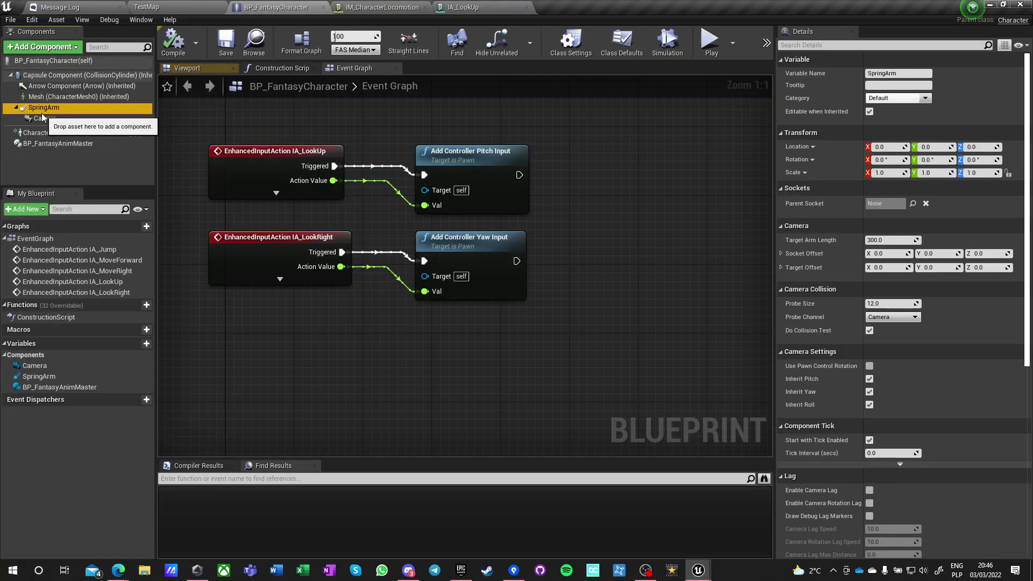
click(870, 367)
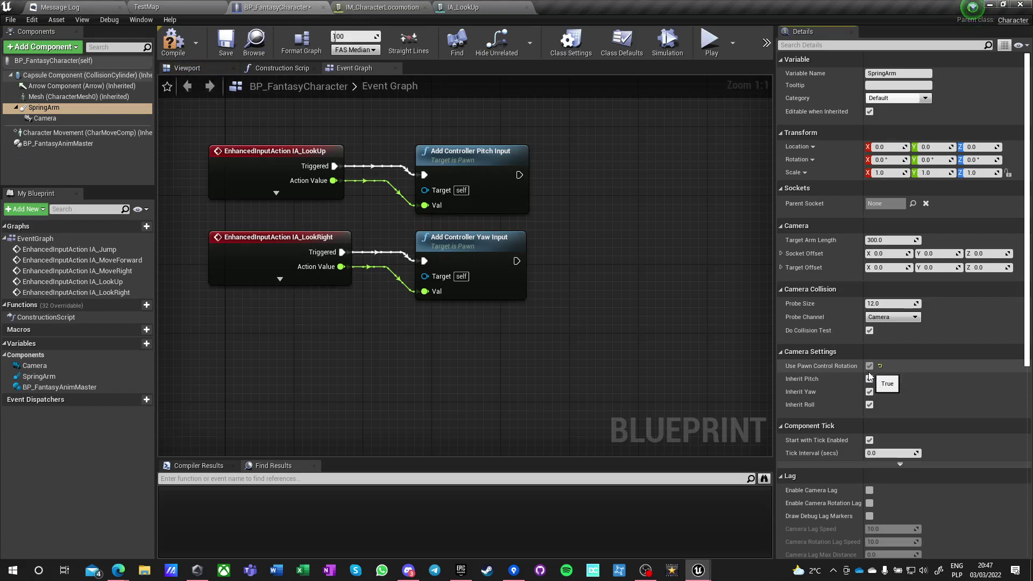
click(171, 41)
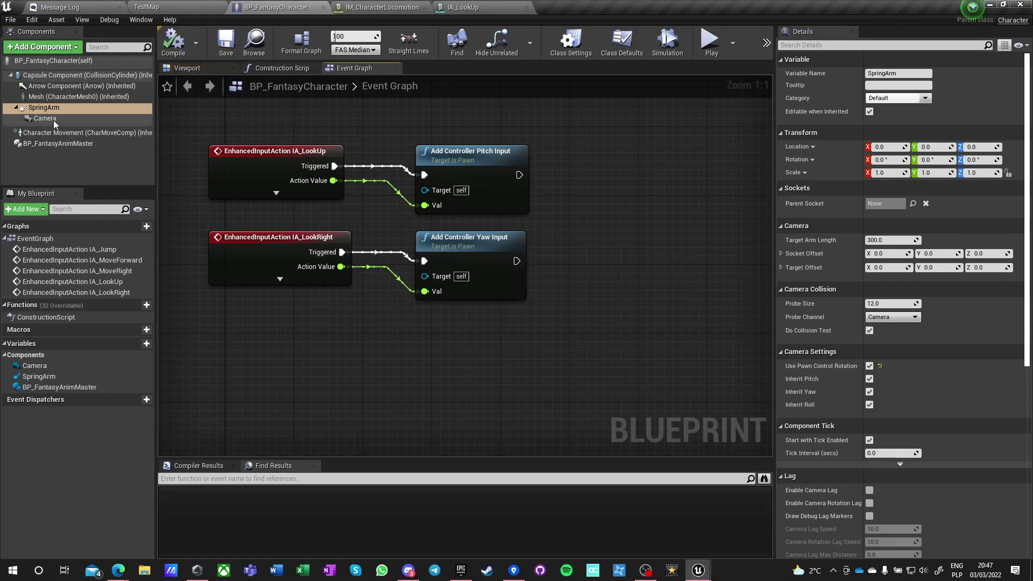
click(44, 119)
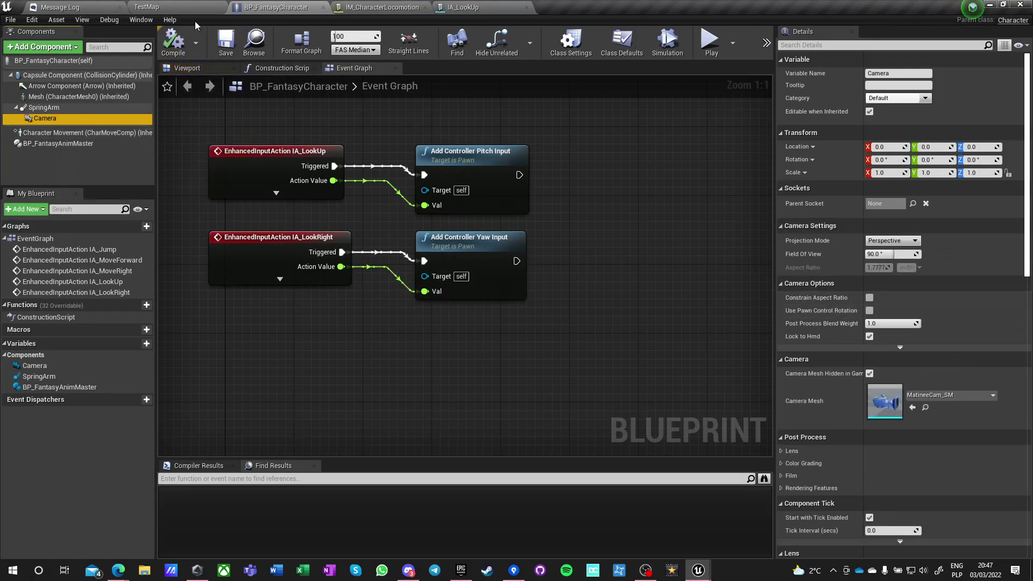
- Run another TestMap play test of the camera, then go back to IM_CharacterLocomotion
click(154, 7)
click(662, 43)
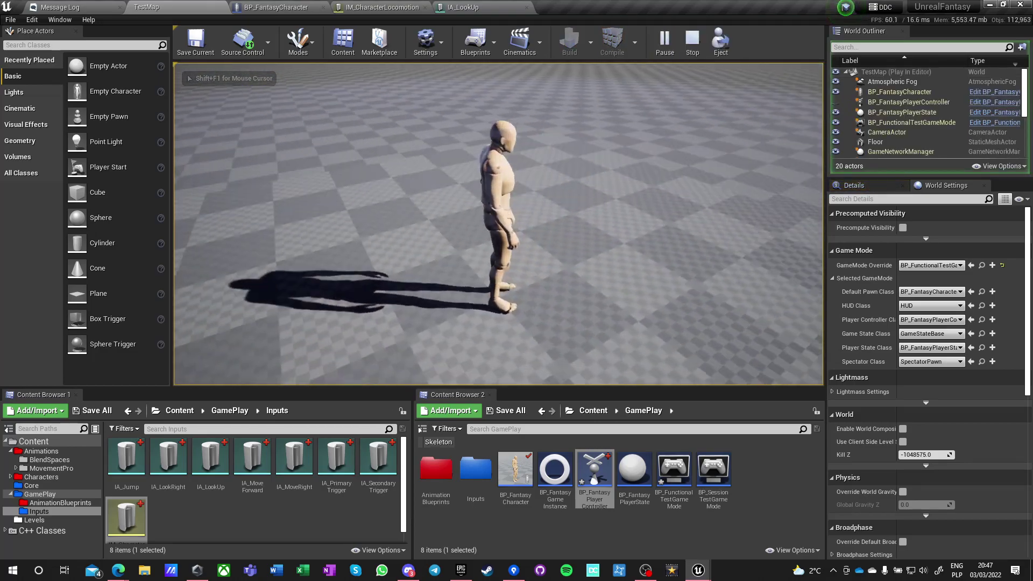
key(Escape)
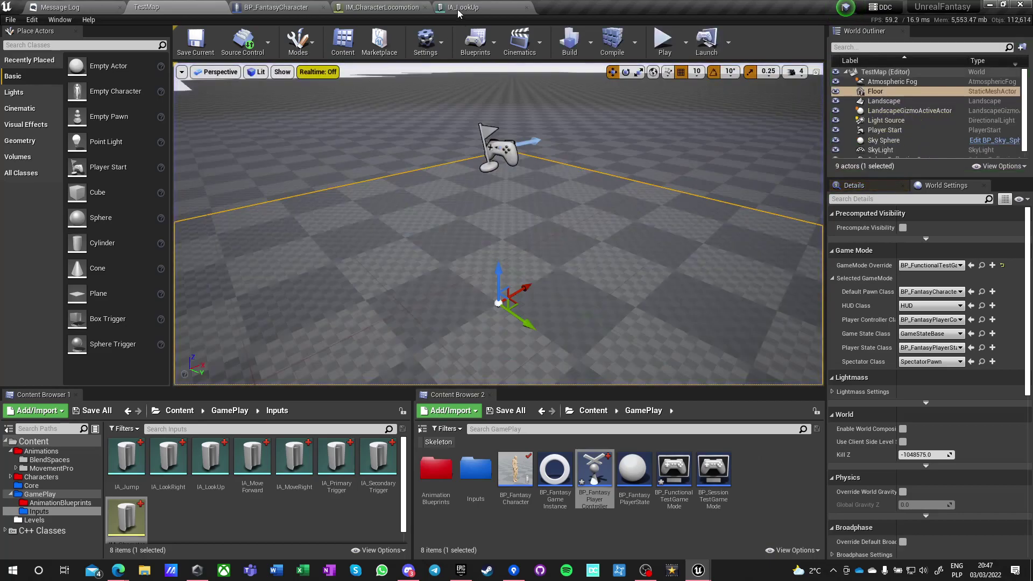
click(462, 7)
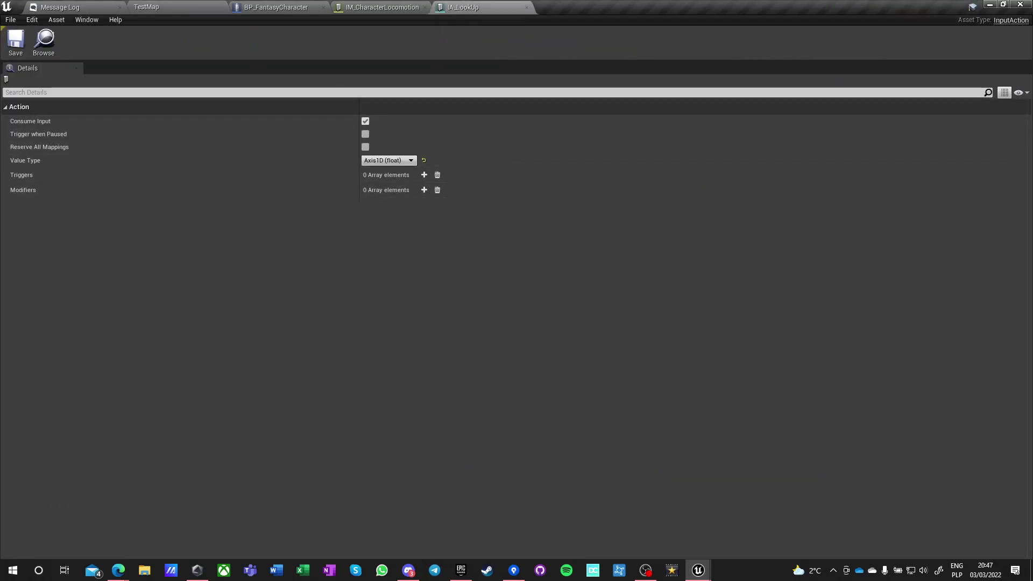
click(400, 8)
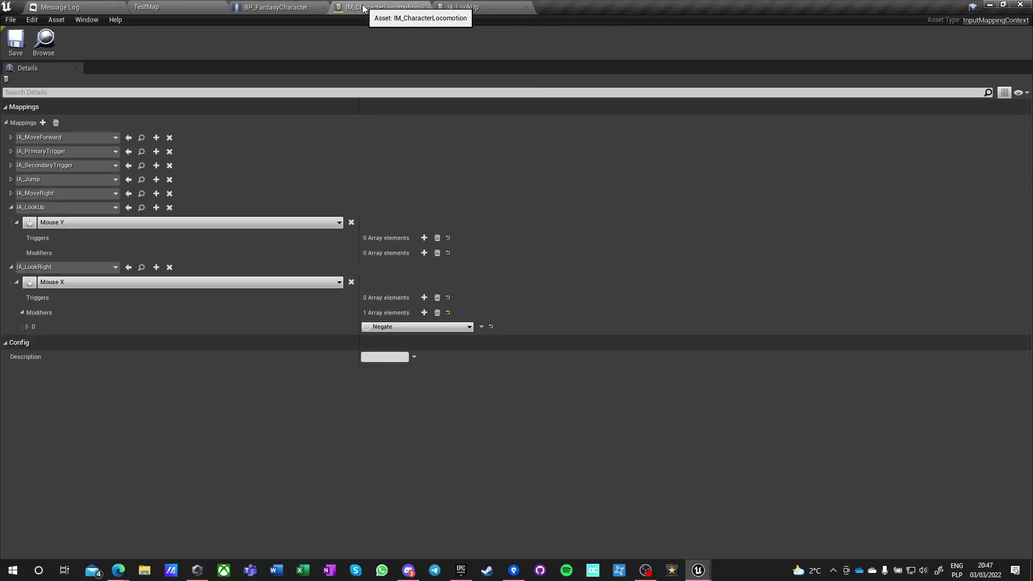
- Move the Negate modifier from Mouse X to Mouse Y and save IM_CharacterLocomotion
click(424, 253)
click(376, 268)
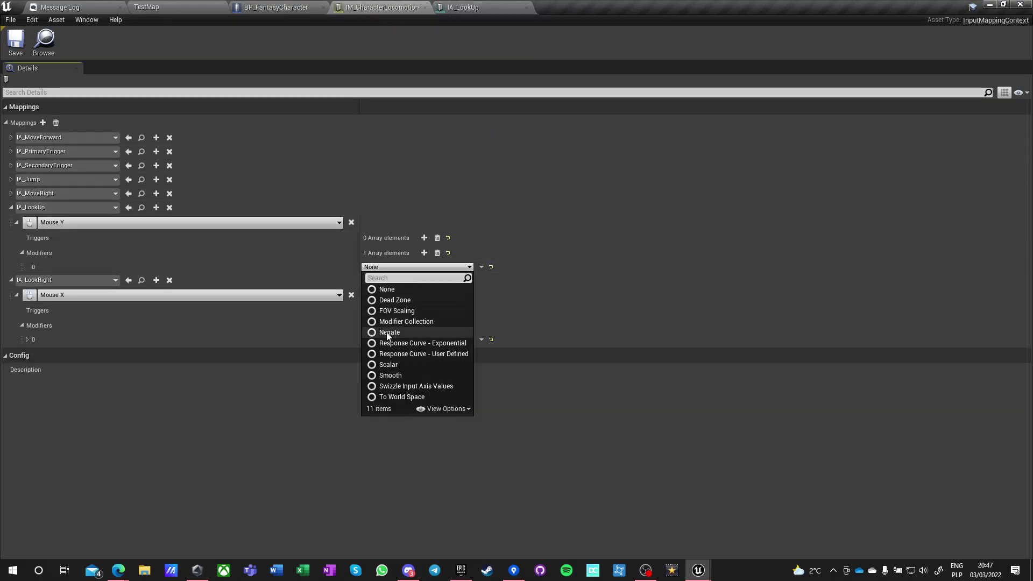
click(385, 333)
click(437, 326)
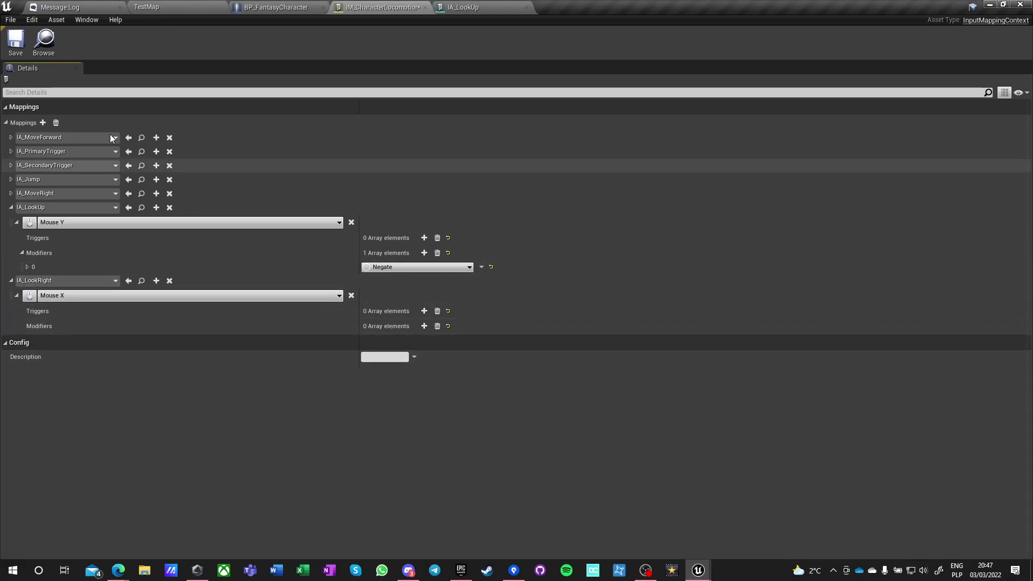
click(9, 55)
click(280, 7)
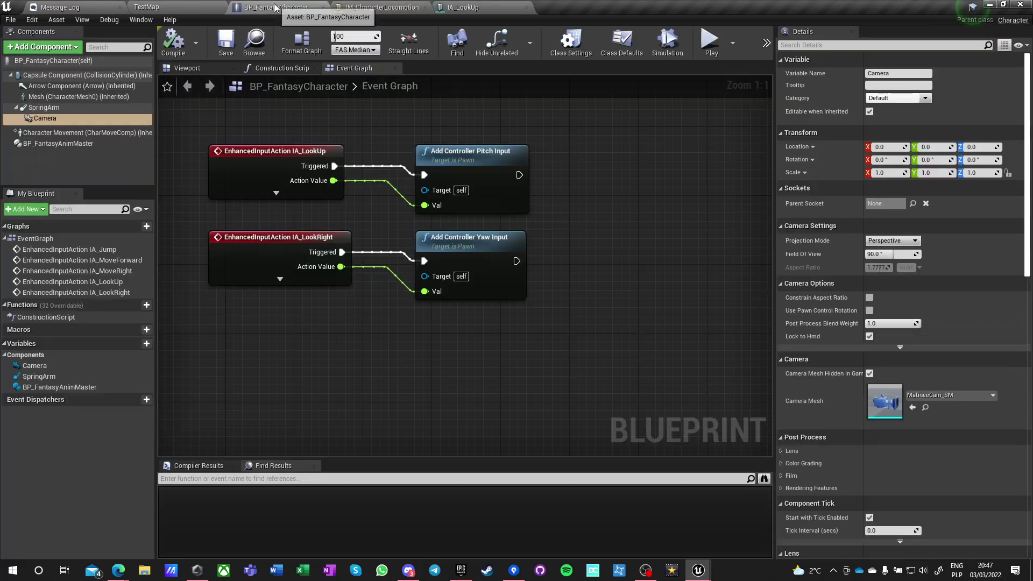
- Test the inverted Mouse Y in TestMap, close the IA_LookUp editor, and select the four look nodes
click(204, 7)
click(664, 40)
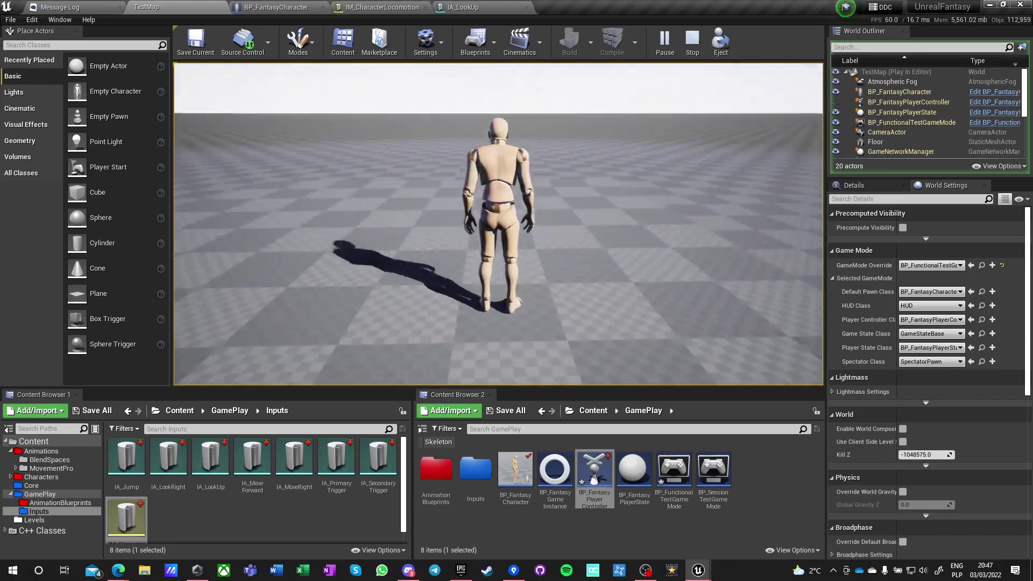
key(Escape)
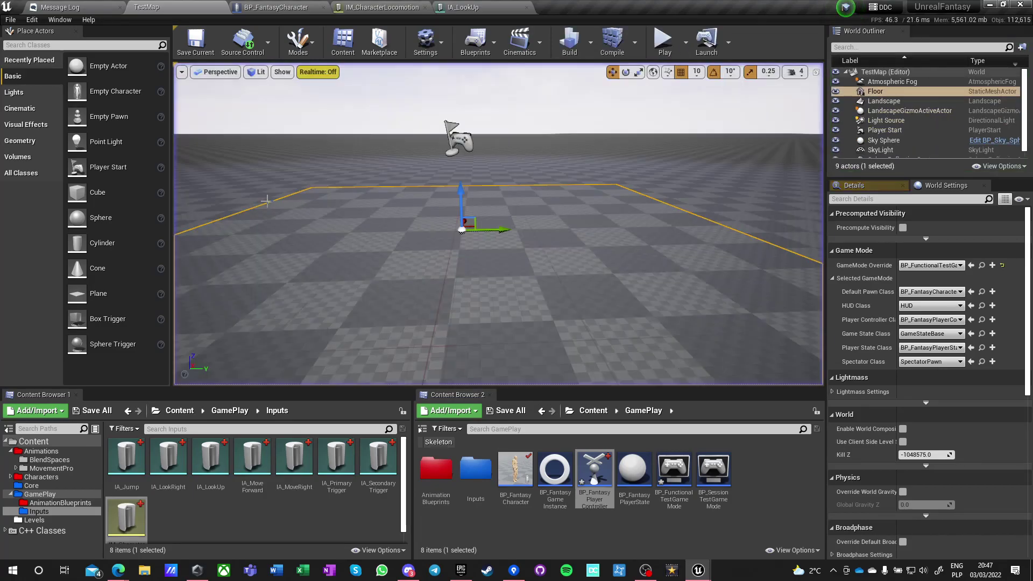
click(479, 7)
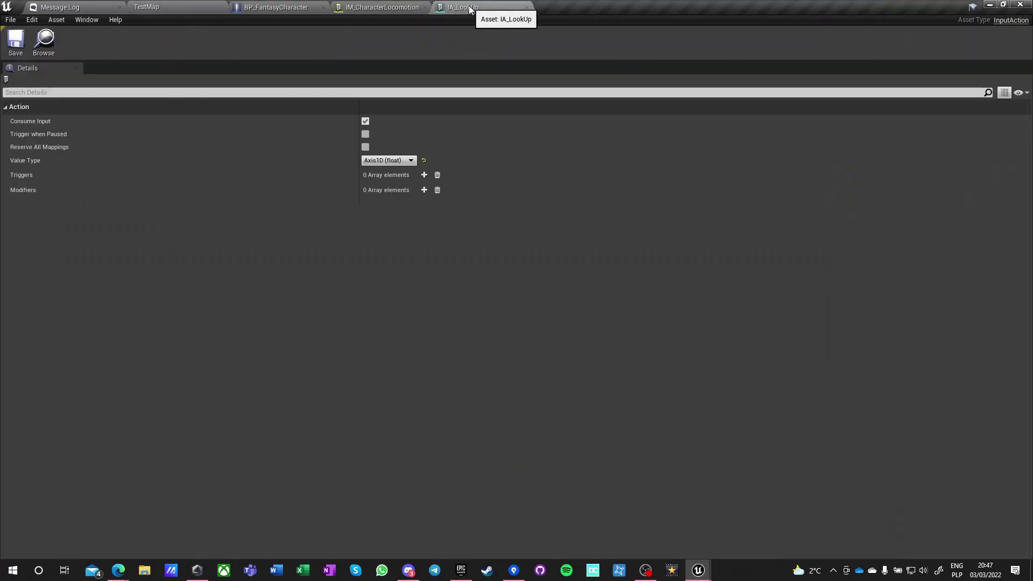
click(527, 7)
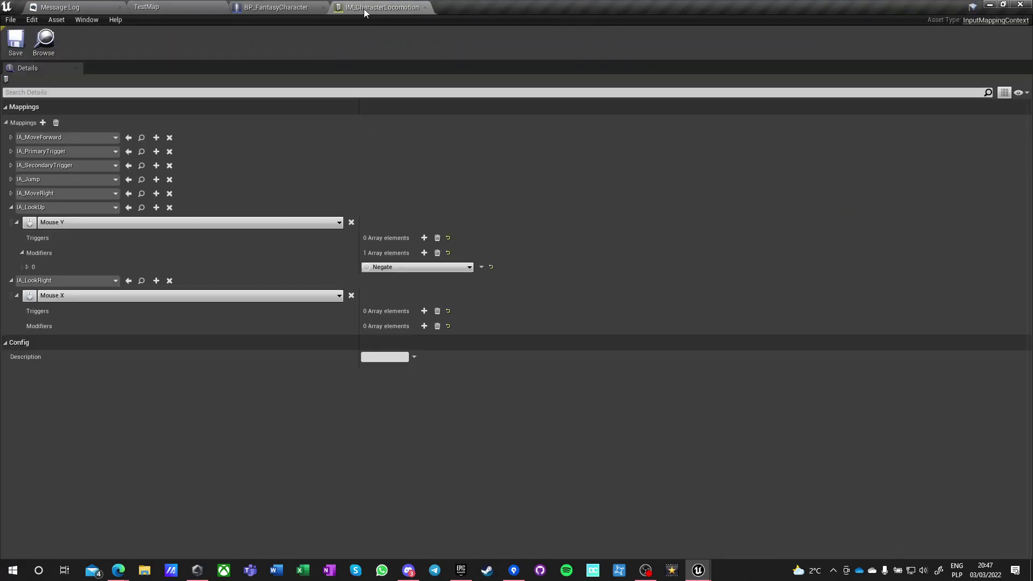
click(273, 8)
drag(239, 113, 537, 320)
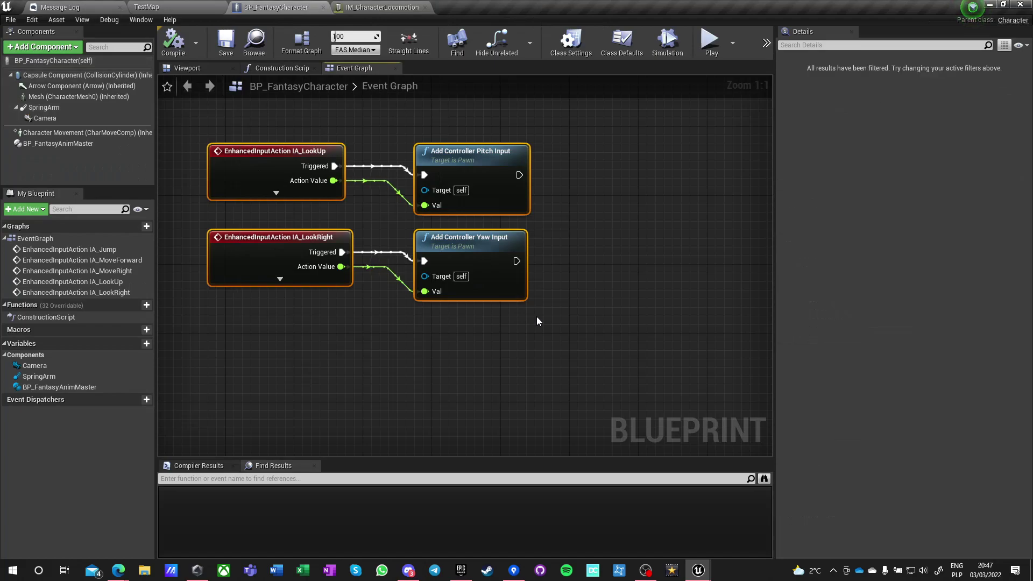
- Name the comment 'looking around' and move it to the right of 'basic locomotion'
text(c)
text(looking arou)
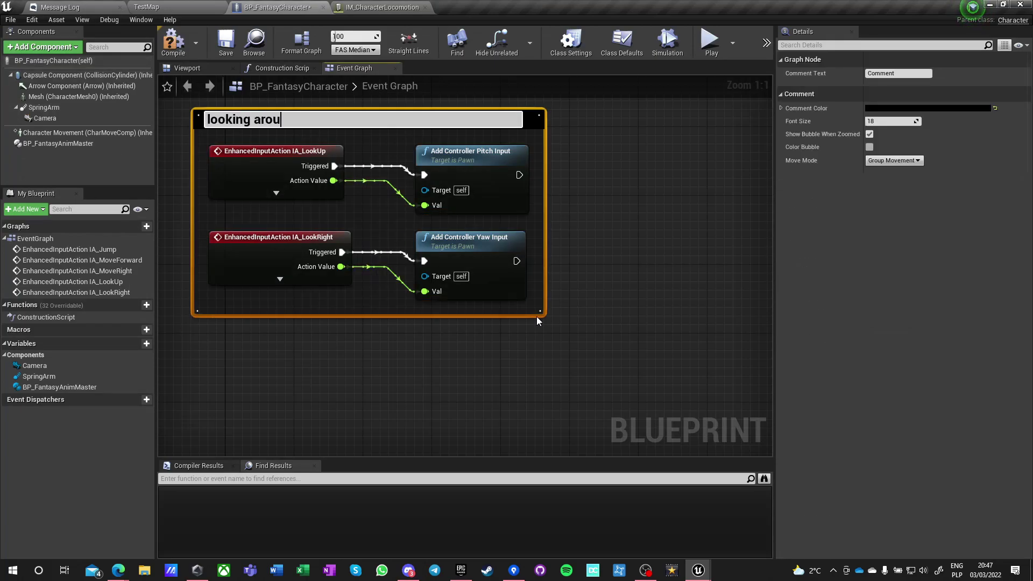
text(nd)
click(405, 349)
scroll(289, 353, down, 2)
right_drag(289, 353, 380, 320)
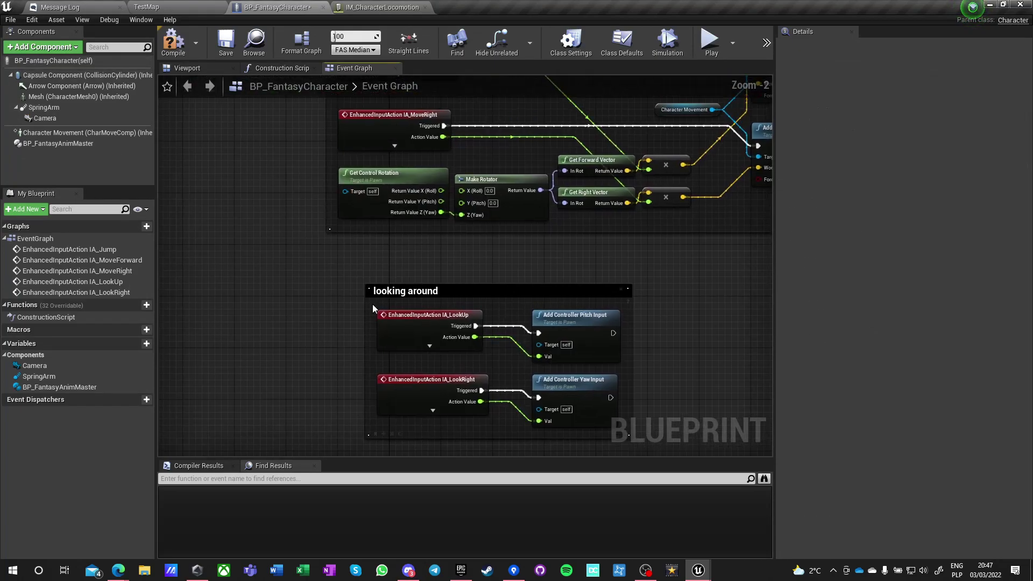
scroll(393, 298, down, 2)
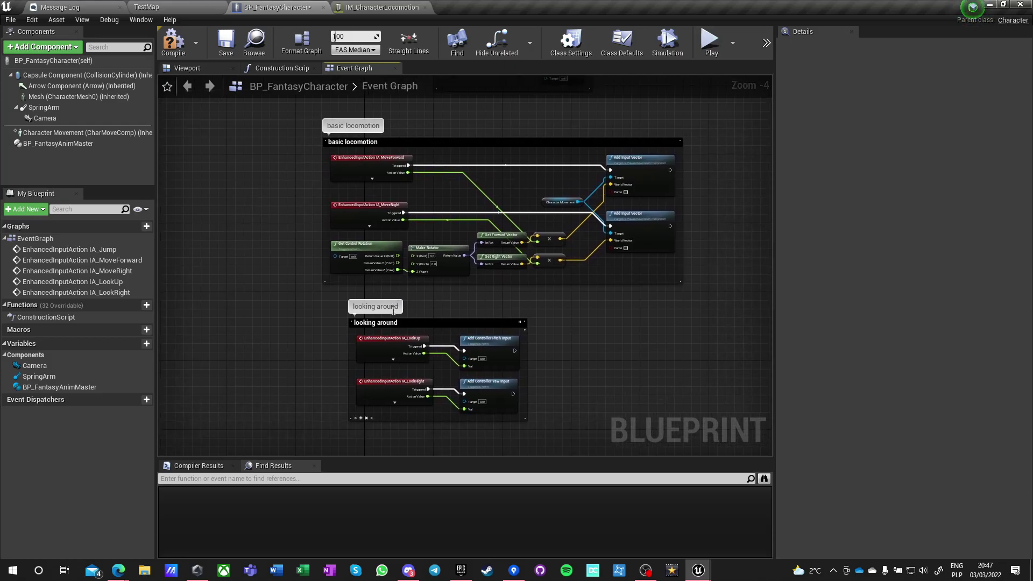
drag(412, 319, 741, 147)
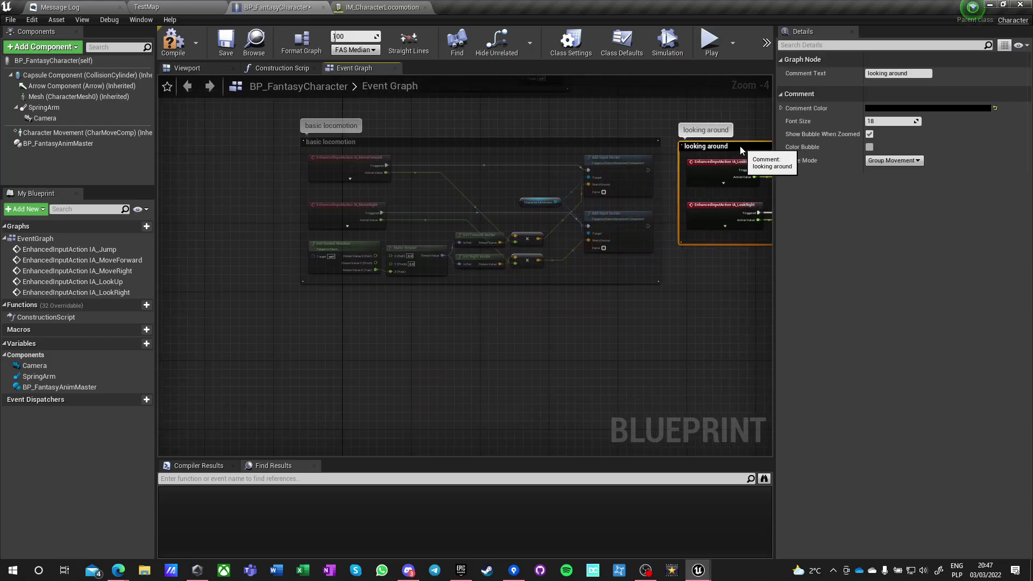
click(568, 136)
- Compile the character blueprint and bring the IM_CharacterLocomotion mapping context back up
right_drag(569, 136, 527, 262)
right_drag(596, 181, 495, 188)
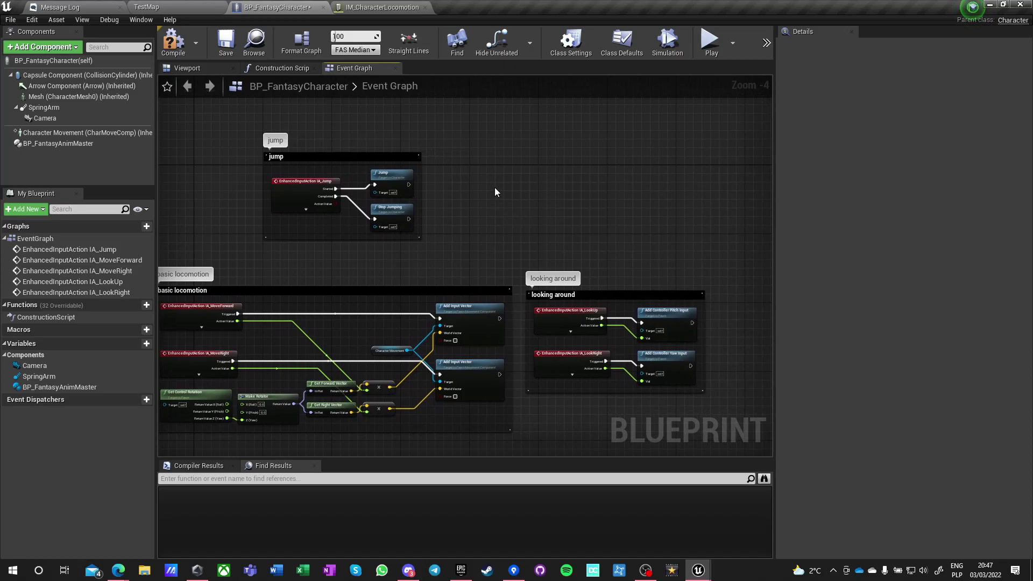
click(171, 48)
click(373, 8)
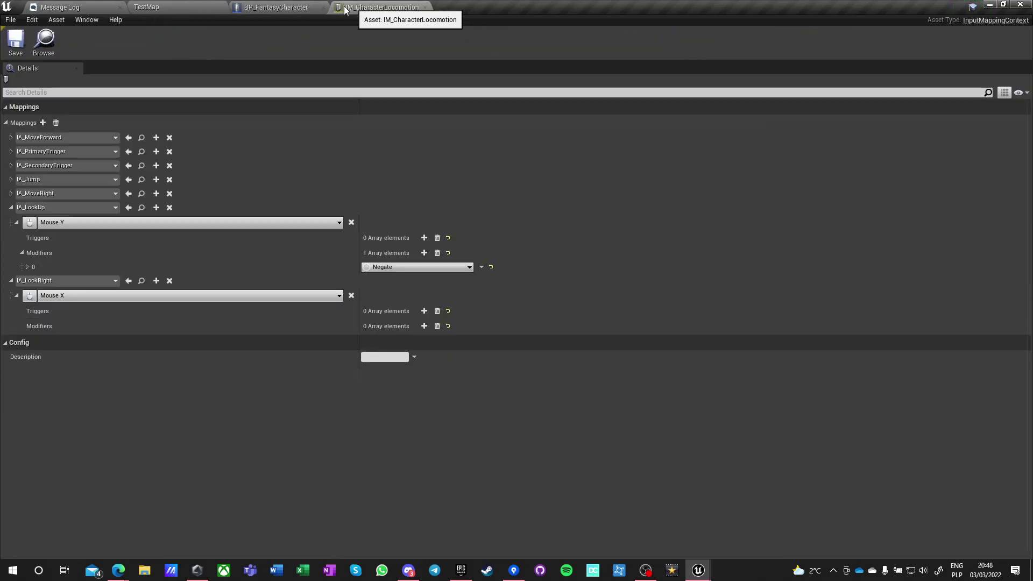
- Back in TestMap, add an Input Action called IA_Crouch to the Inputs folder and open it
click(173, 8)
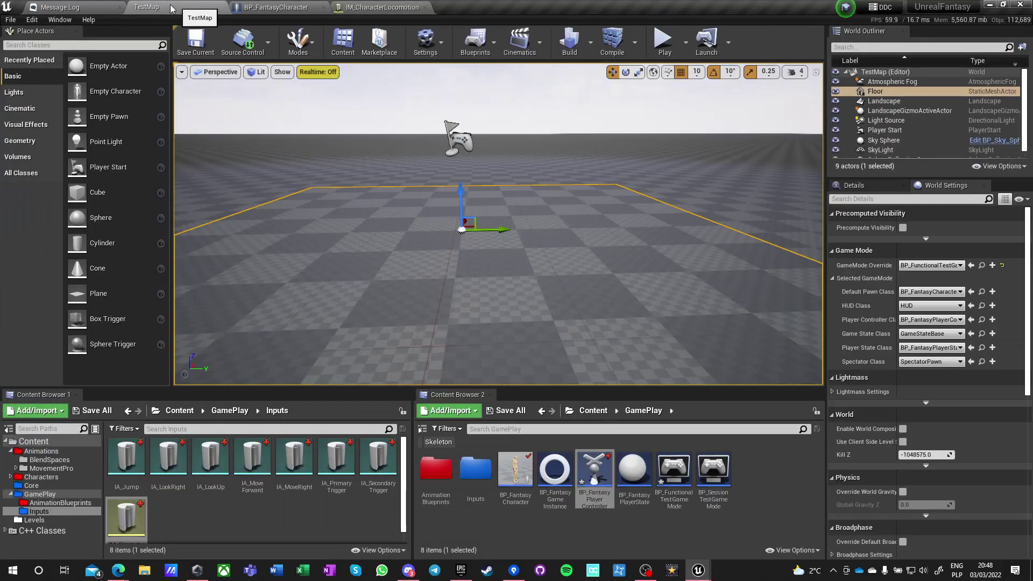
click(169, 513)
right_click(169, 512)
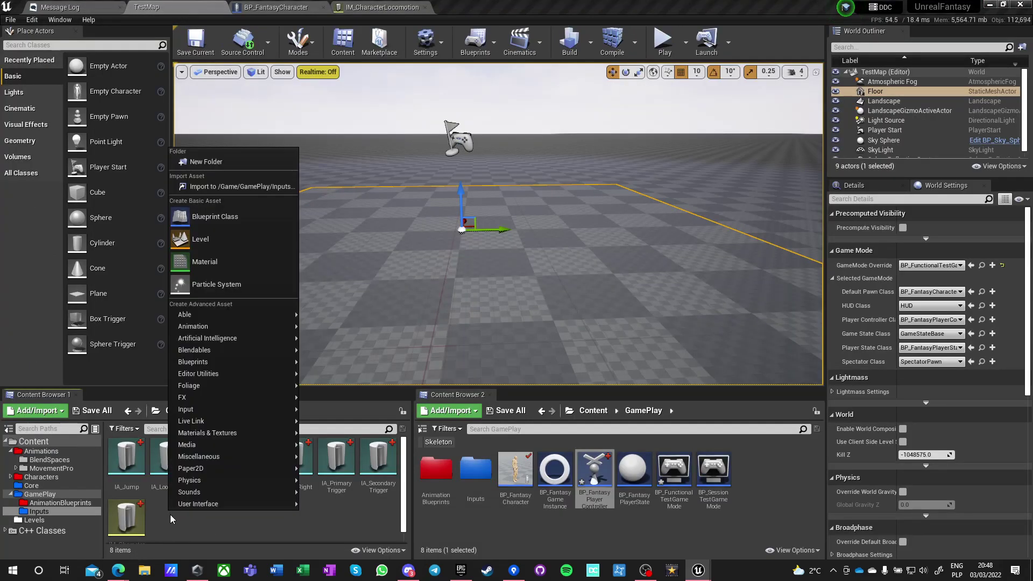
mouse_move(212, 409)
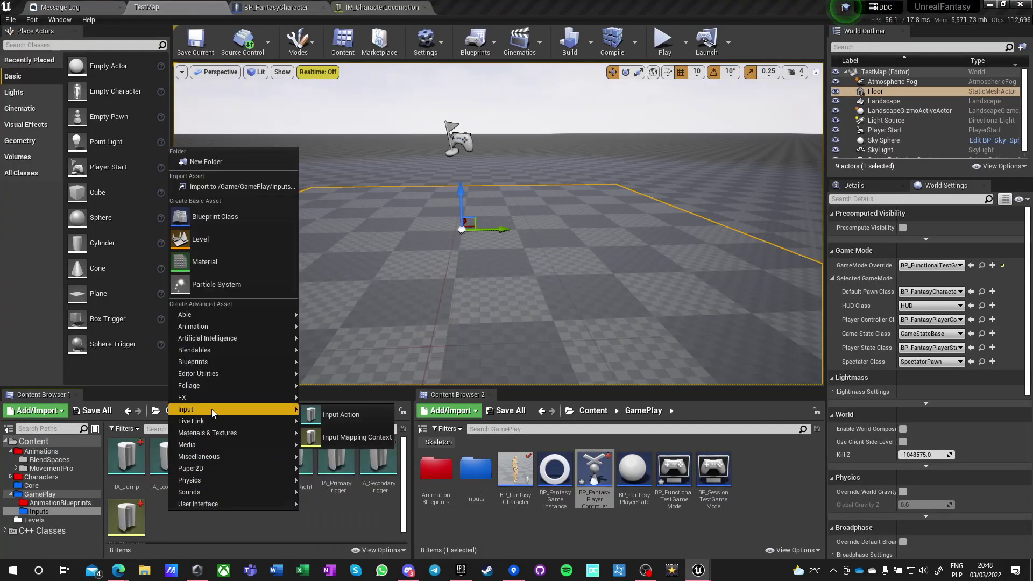
click(353, 412)
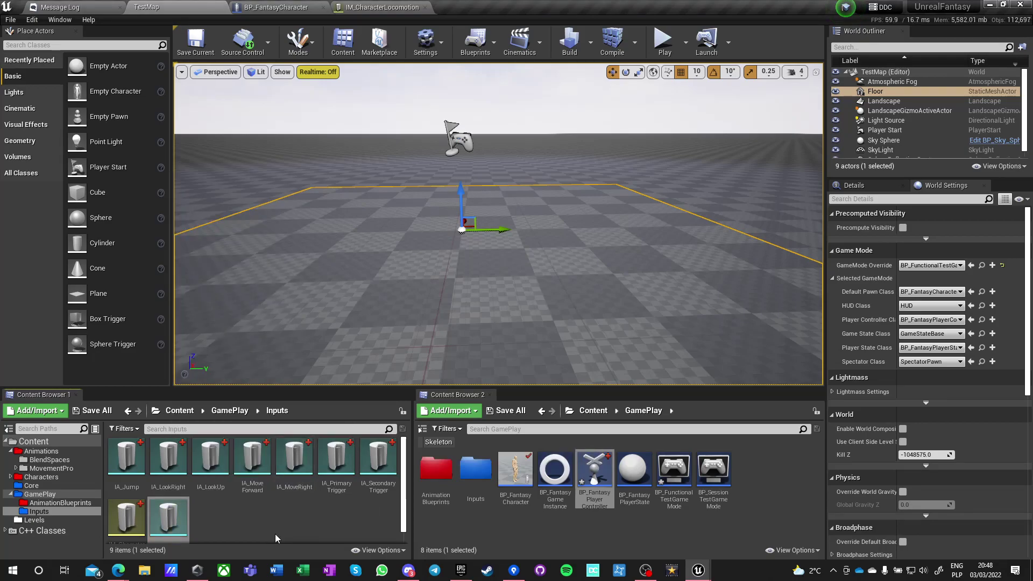
key(Return)
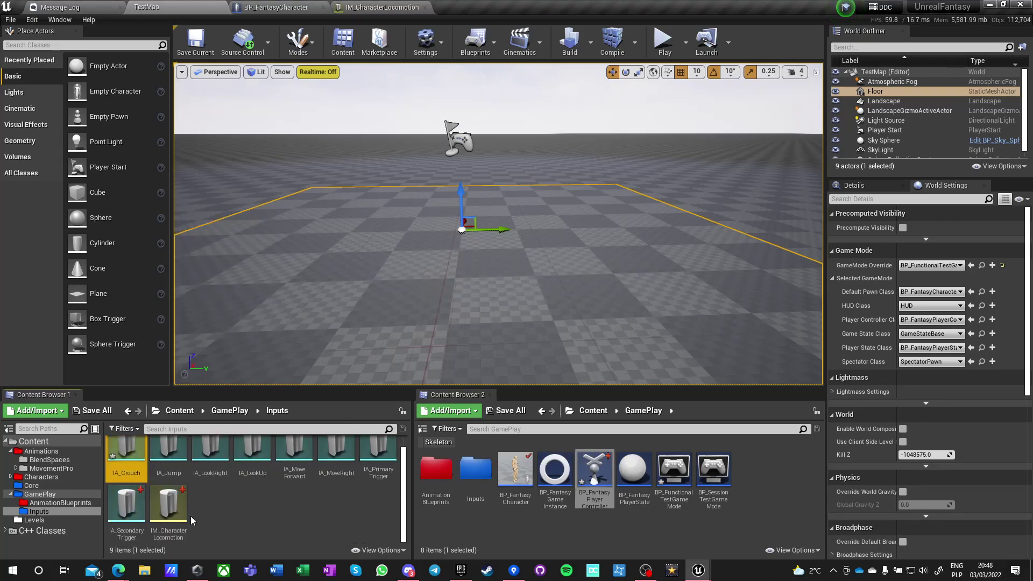
double_click(128, 458)
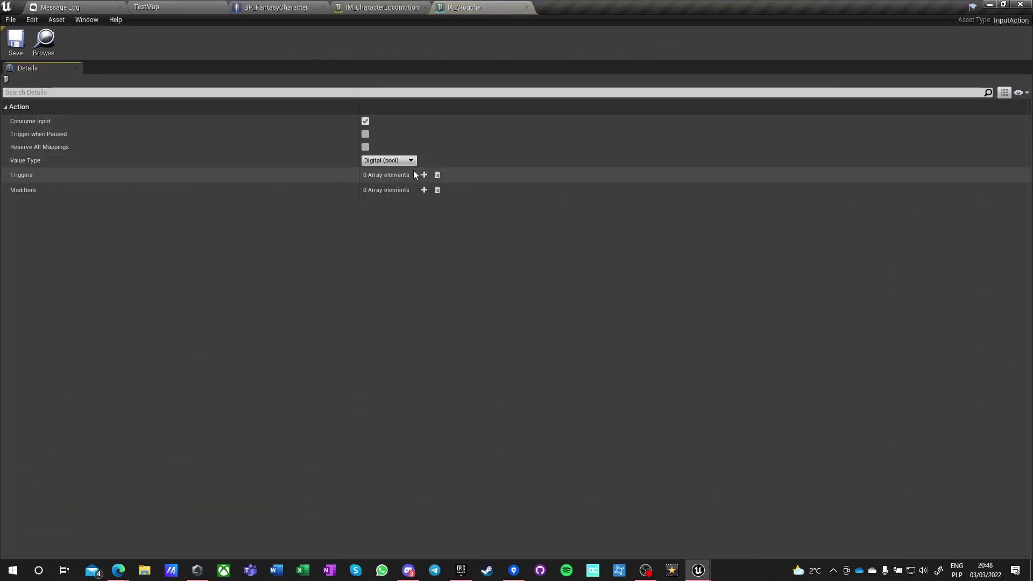
- Give IA_Crouch a Down trigger, save it, and return to IM_CharacterLocomotion
click(397, 189)
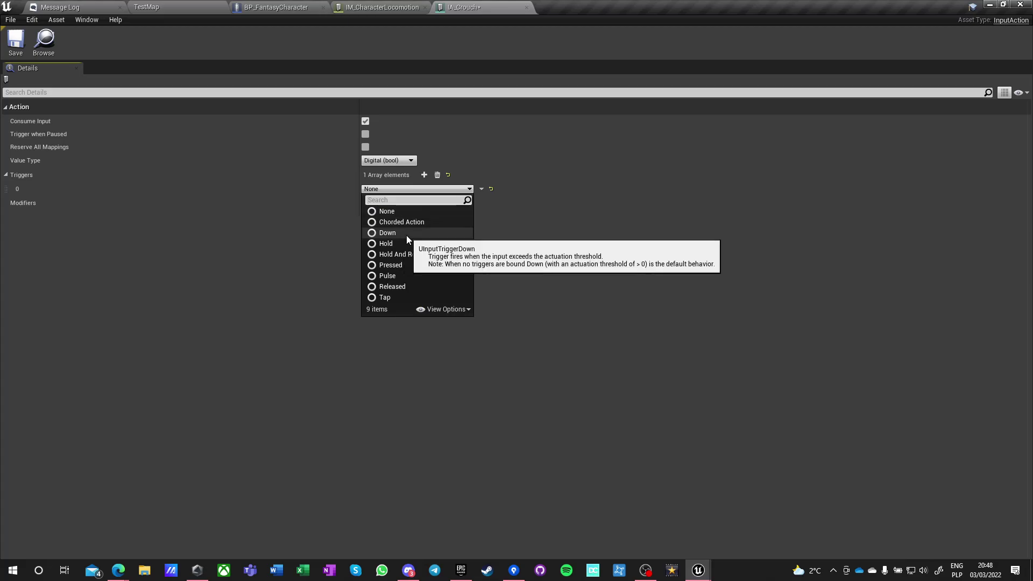
click(406, 235)
click(15, 48)
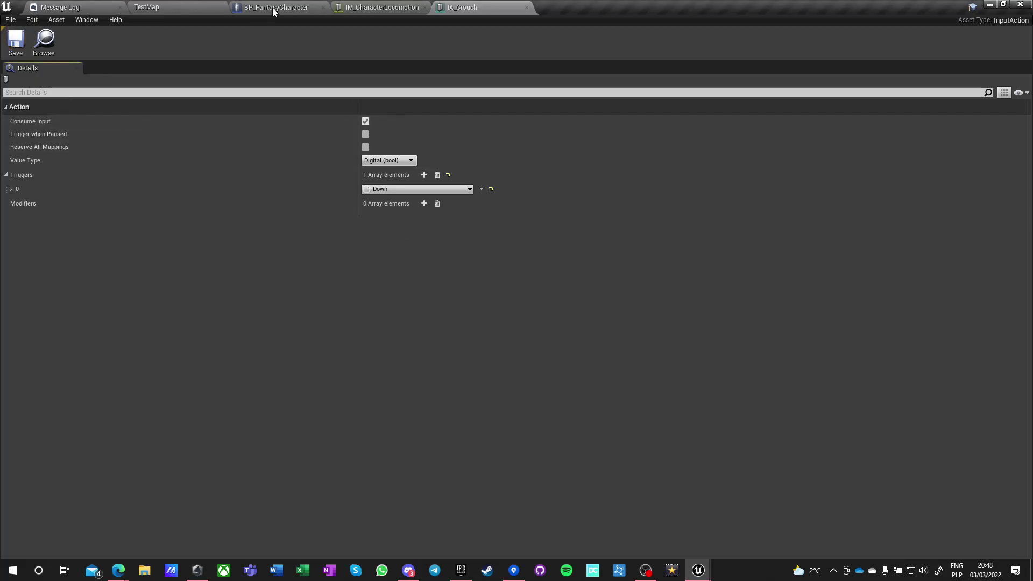
click(273, 8)
click(393, 6)
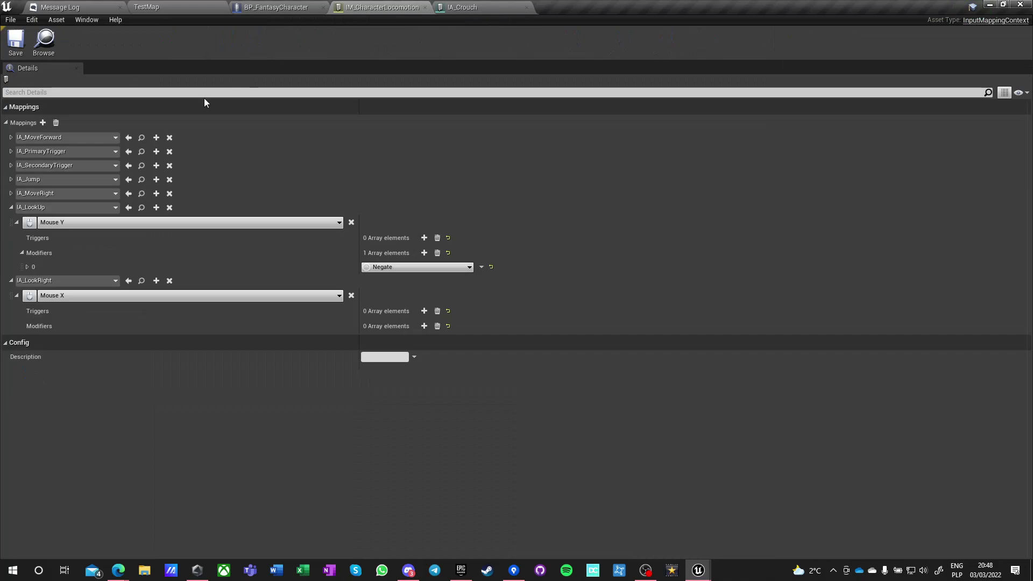
- Add a new mapping for IA_Crouch bound to the C key
click(42, 123)
click(57, 269)
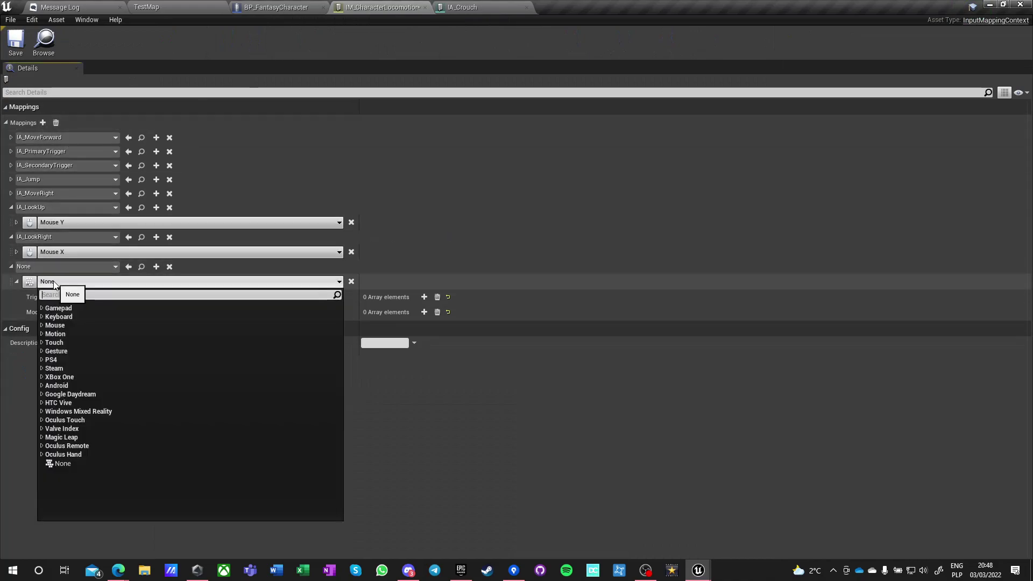
text(crou)
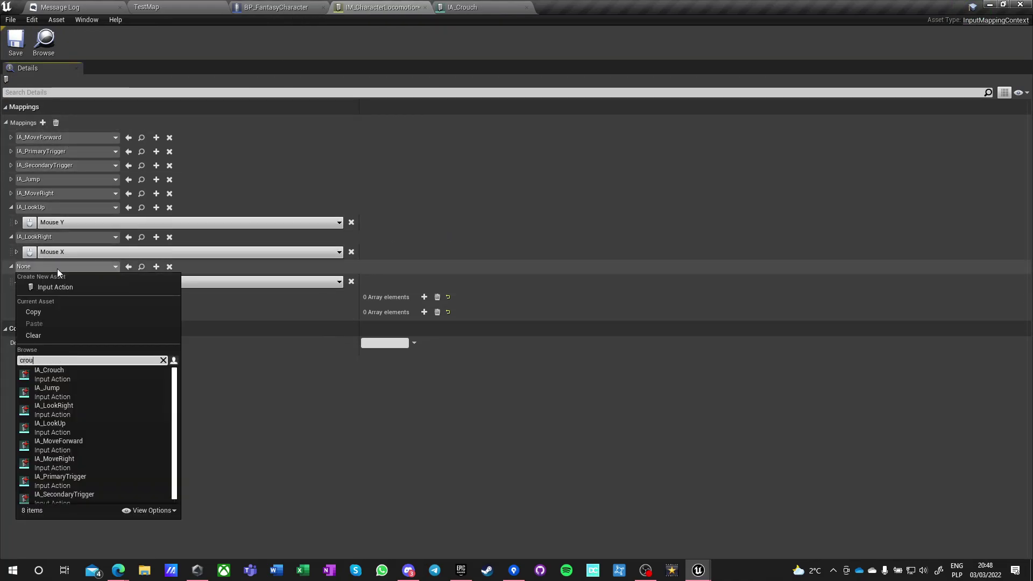
click(66, 382)
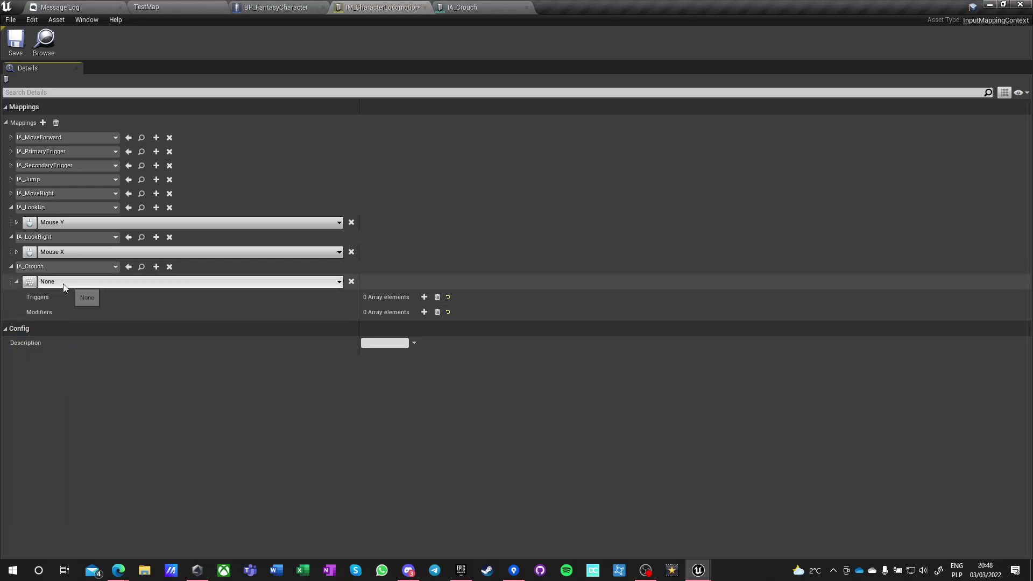
click(63, 282)
text(c key)
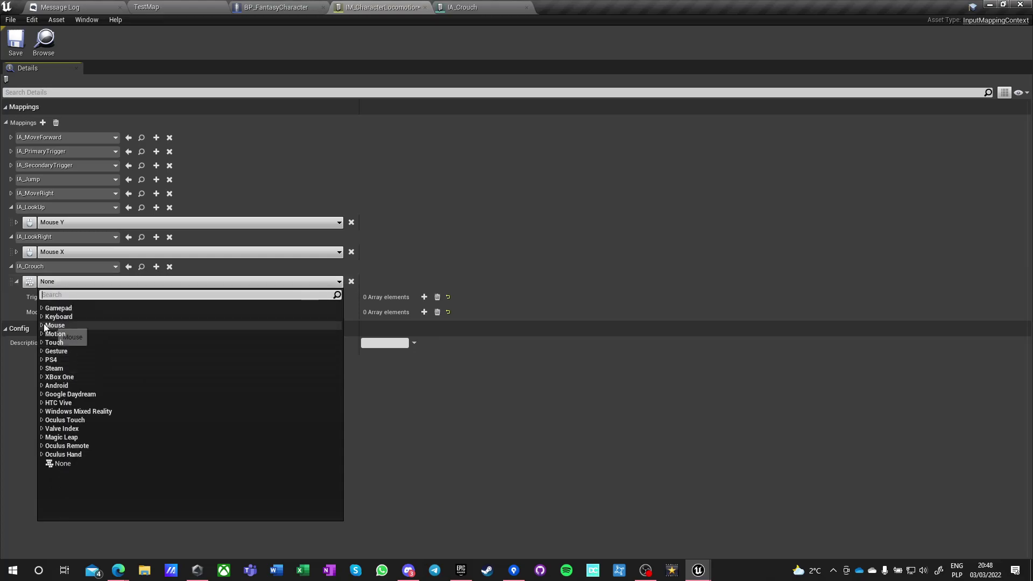
click(42, 317)
scroll(86, 484, down, 9)
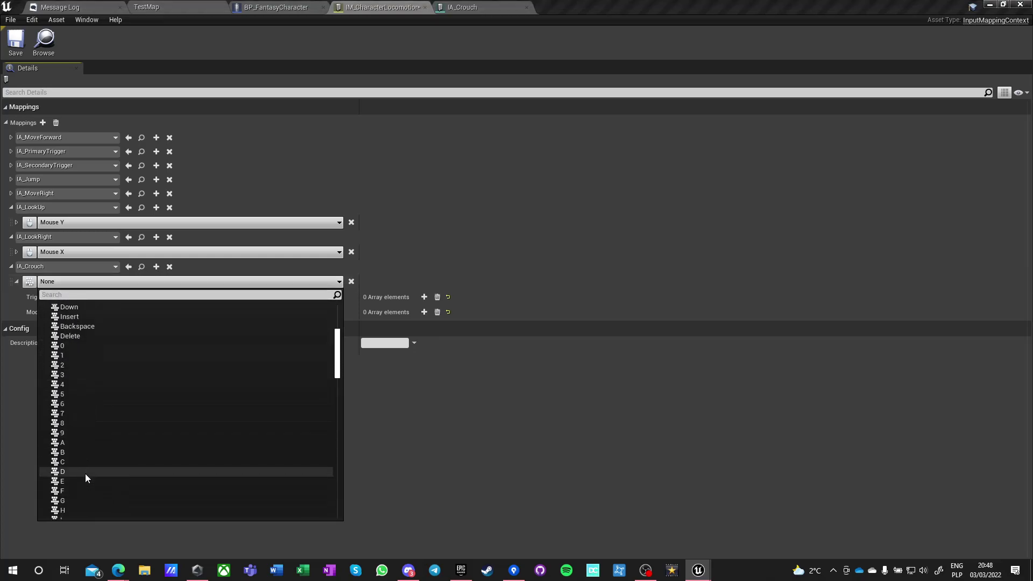
click(60, 357)
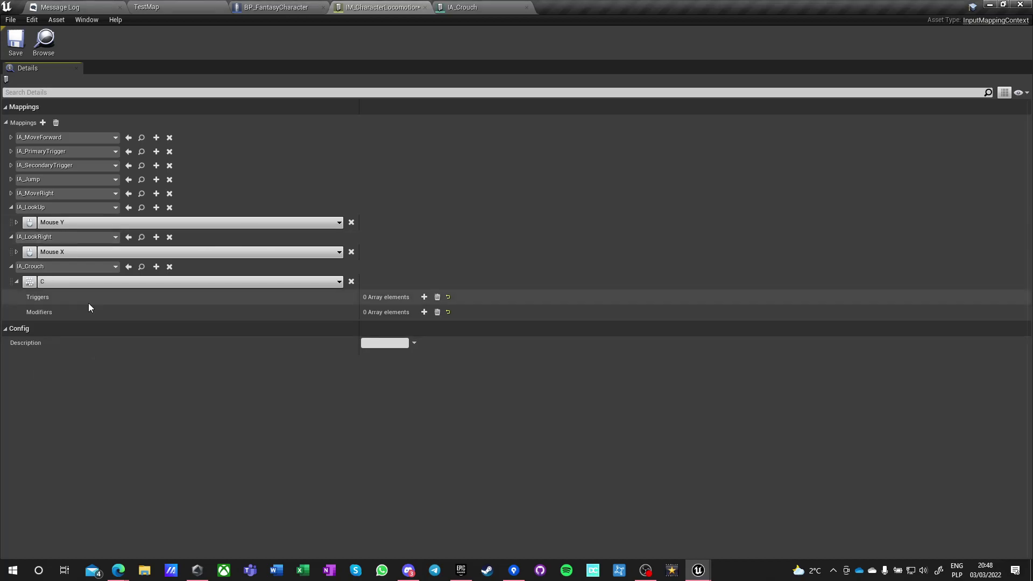
- Add a Left Ctrl binding to IA_Crouch, then a third binding for a gamepad key
click(156, 267)
click(62, 297)
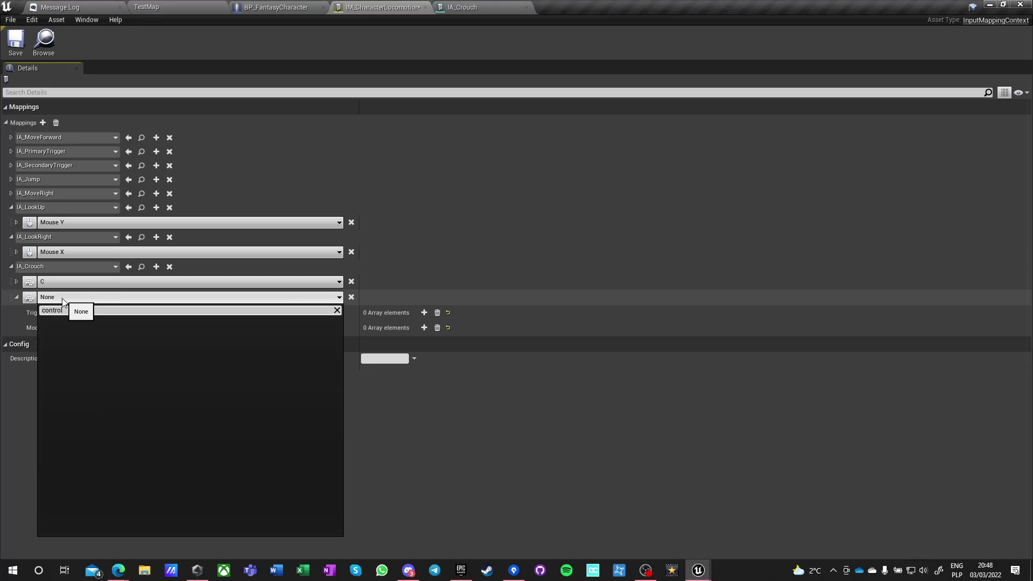
text(ctr)
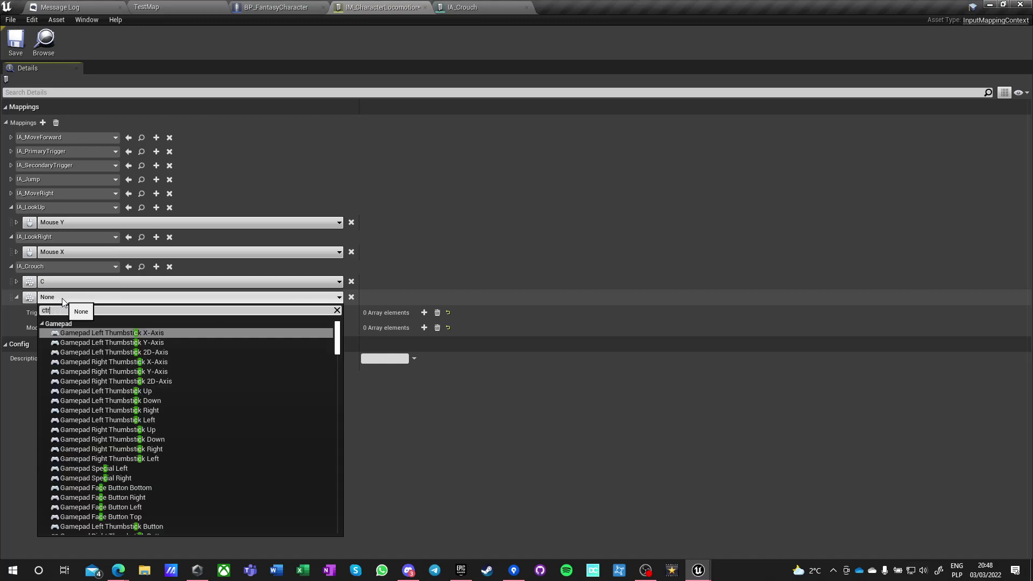
text(l)
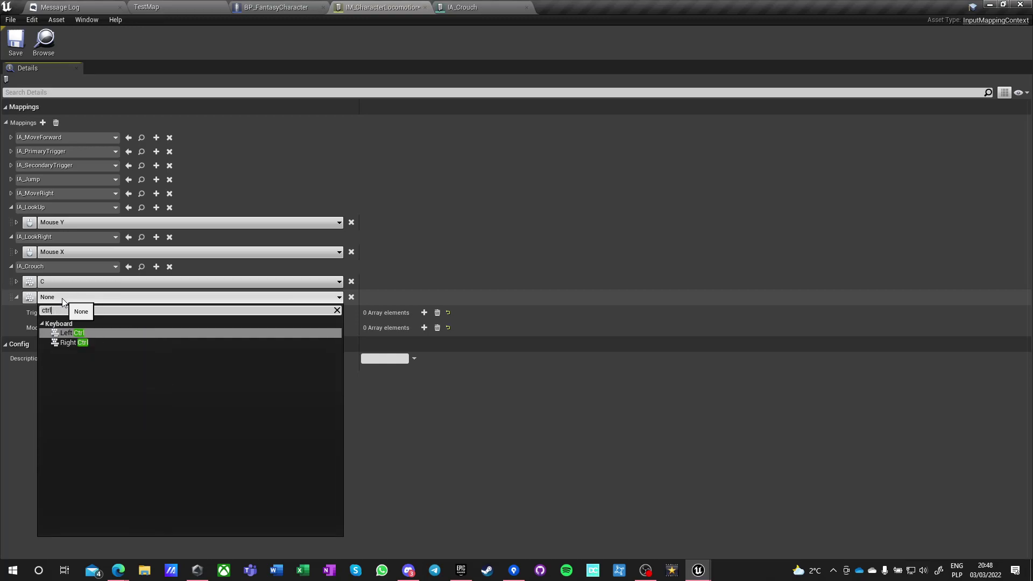
click(70, 334)
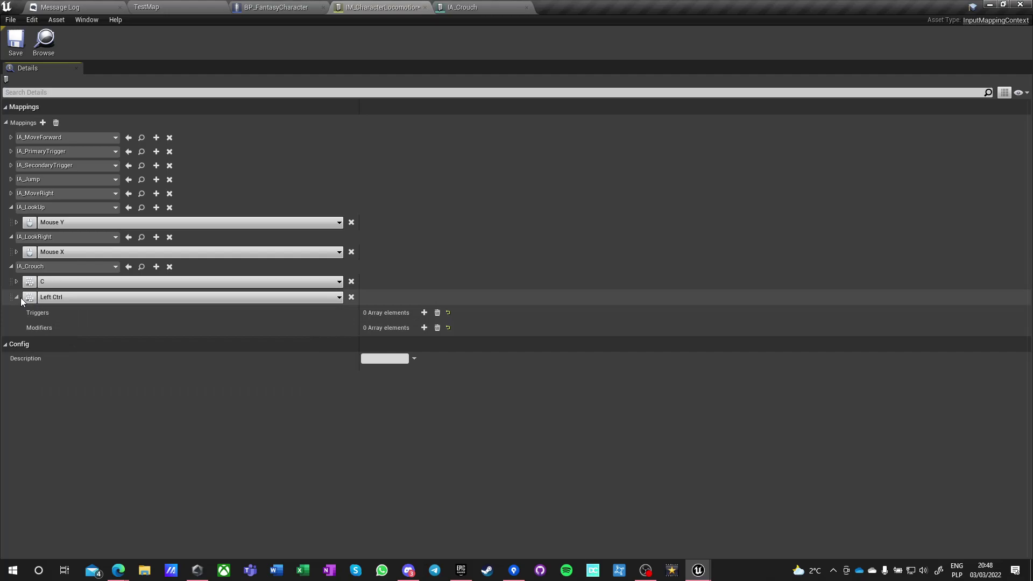
click(156, 266)
click(76, 314)
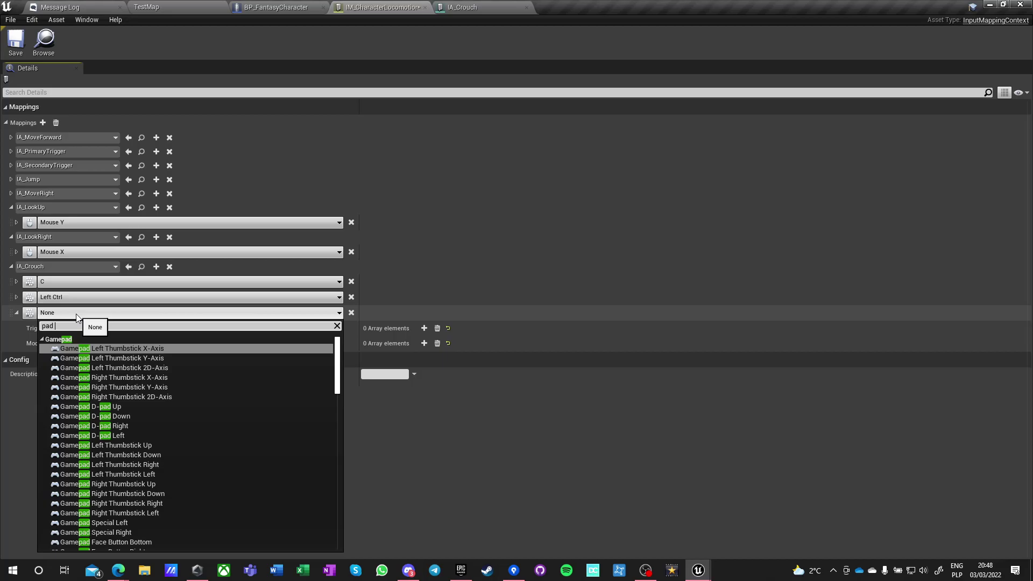
key(BackSpace)
key(BackSpace)
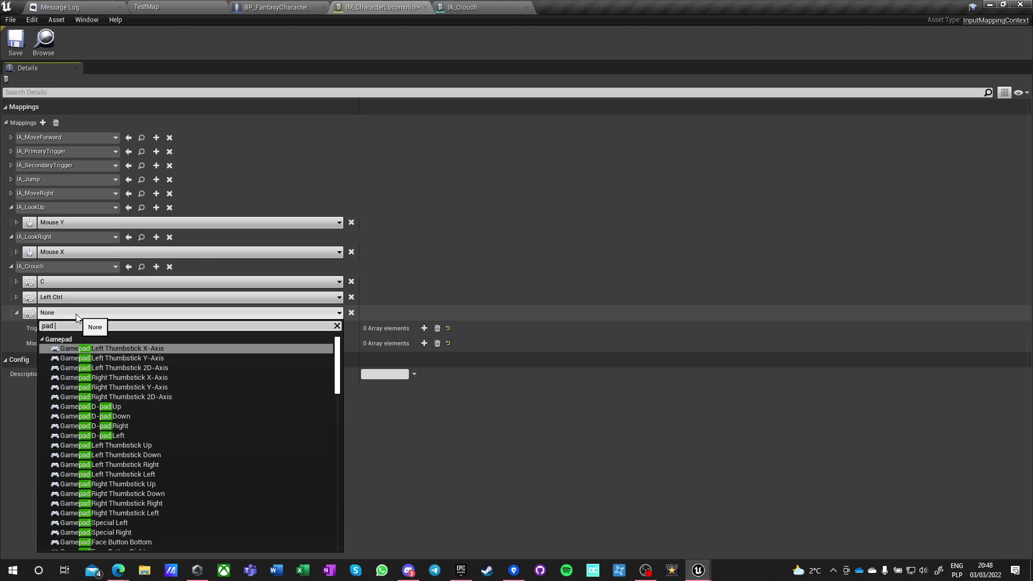
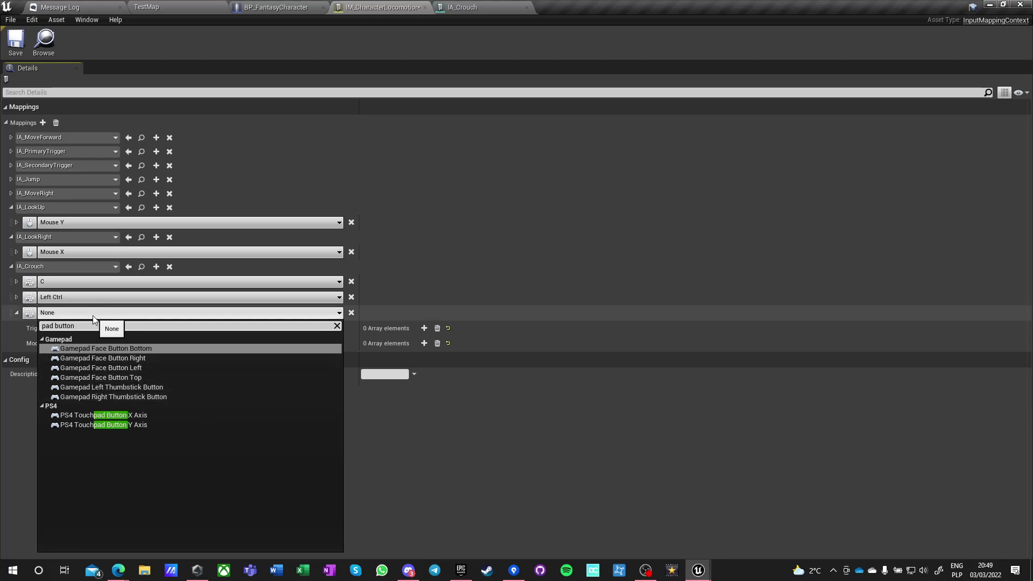
- Leave the crouch mapping's third key as None and return to the TestMap level
click(428, 428)
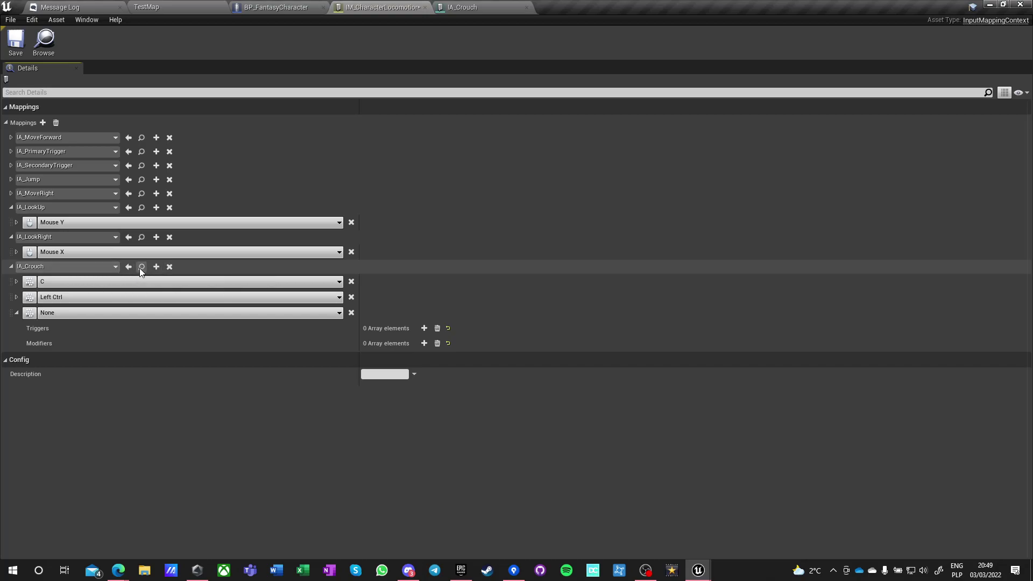
click(146, 7)
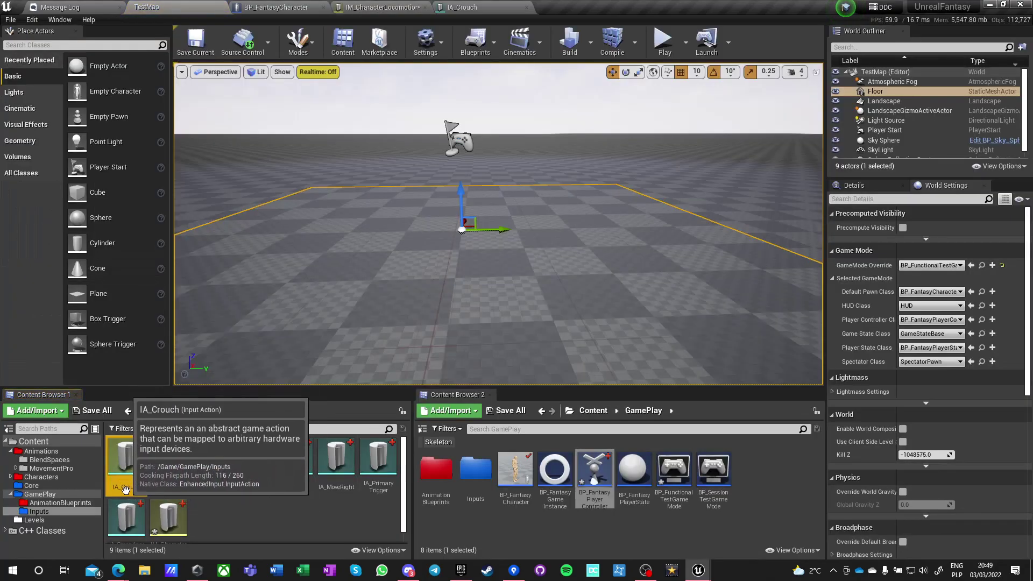
- Rename IA_Crouch to IA_AgilityAction, then open and close its editor to get back to IM_CharacterLocomotion
key(BackSpace)
key(BackSpace)
key(BackSpace)
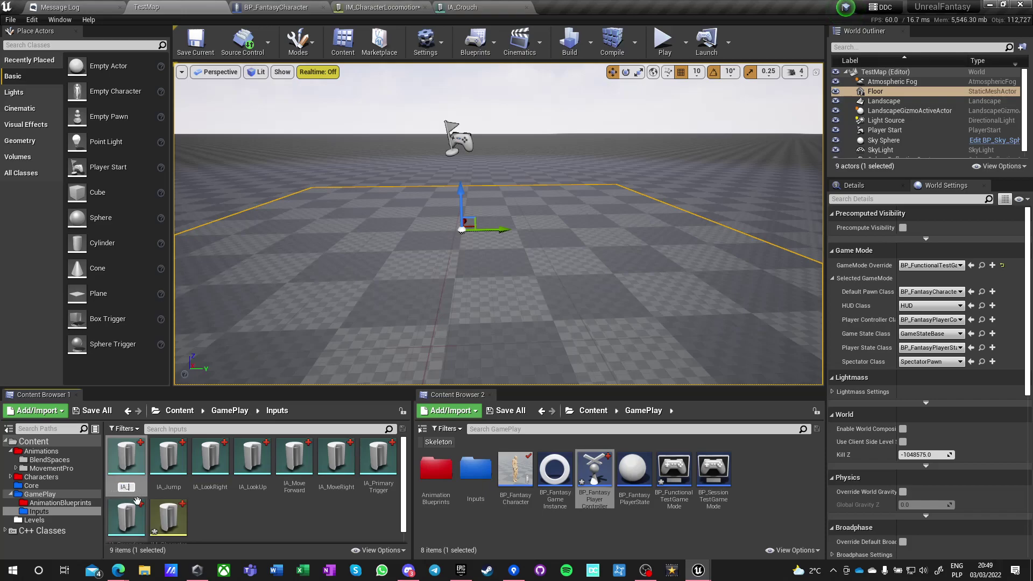
text(AgilityAction)
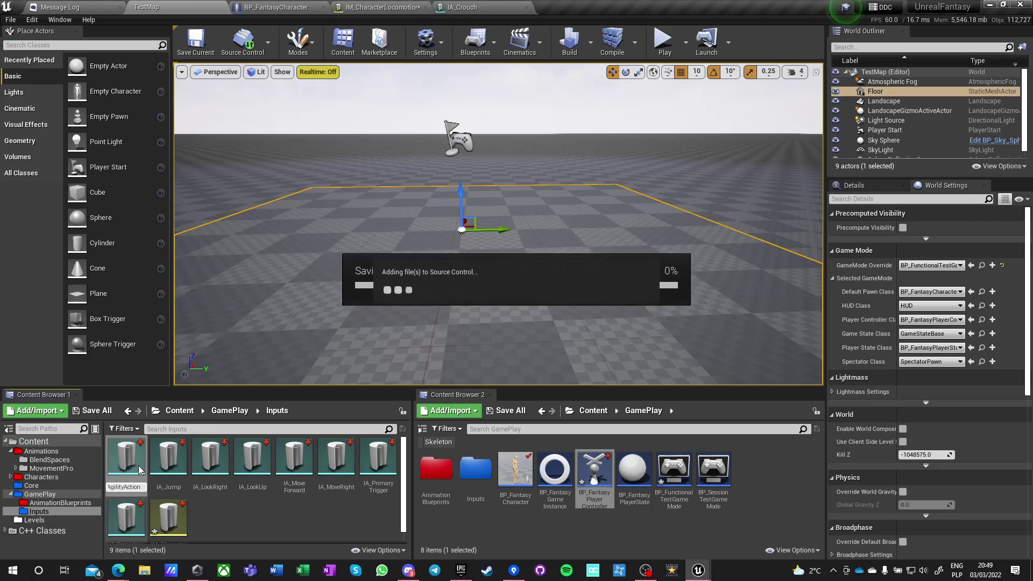
click(477, 8)
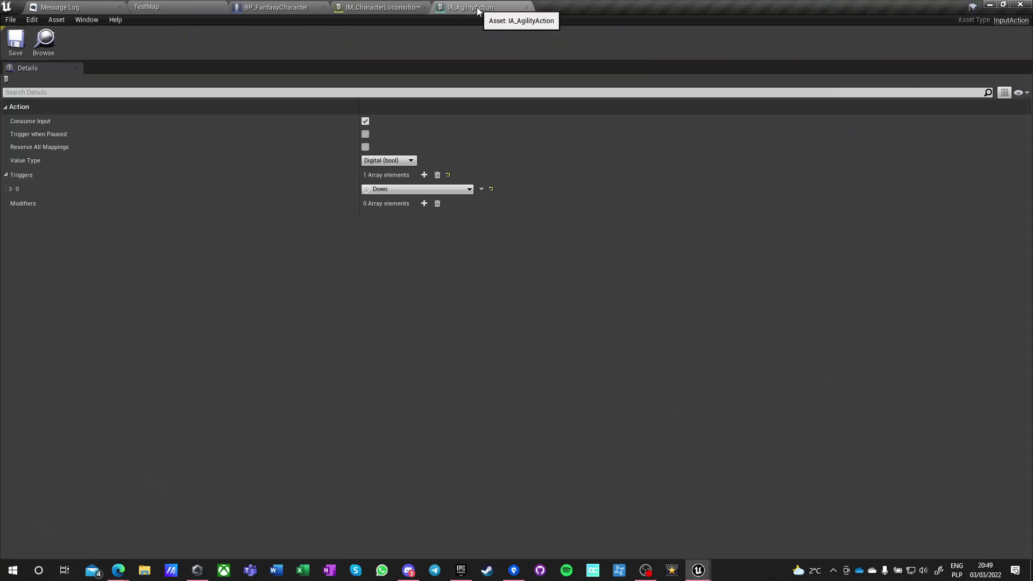
click(526, 8)
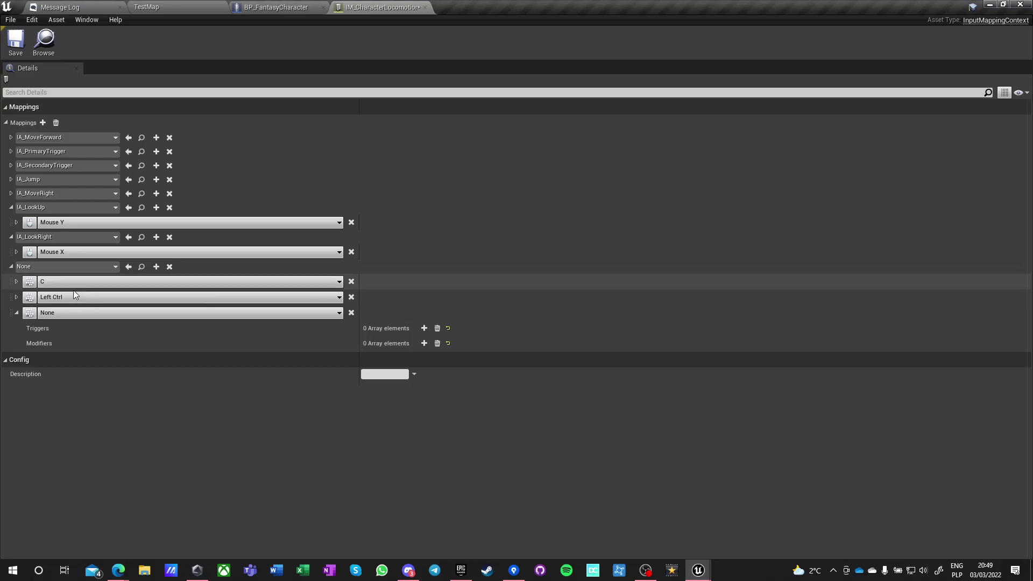
- Bind the third key to Gamepad Face Button Right and save the mapping context
click(68, 313)
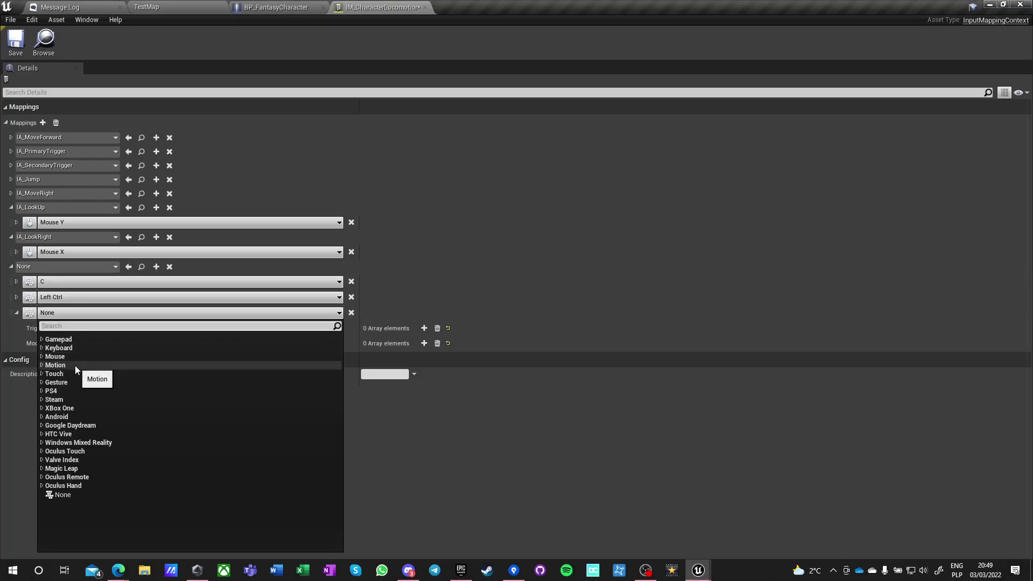
text(face)
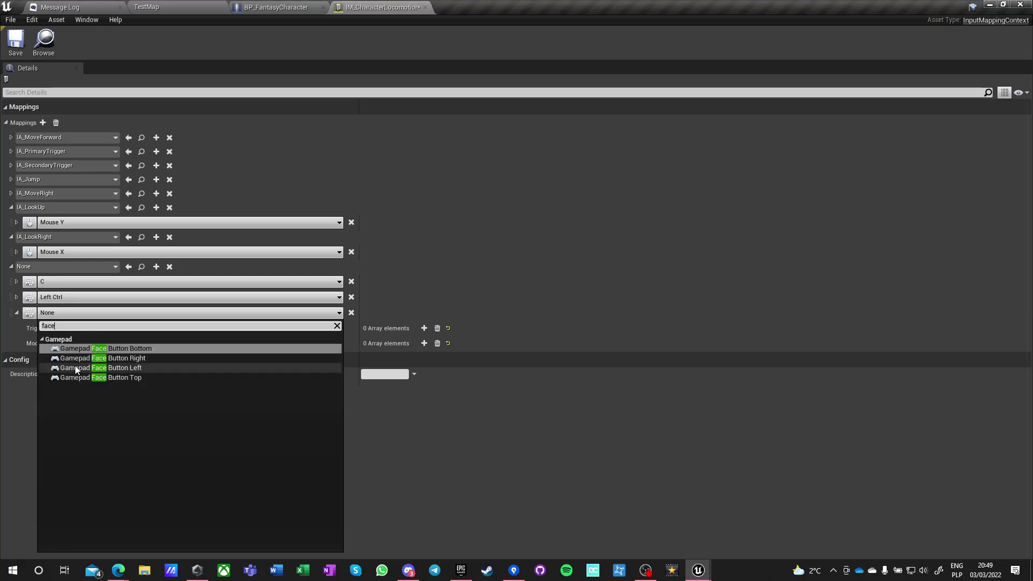
click(111, 357)
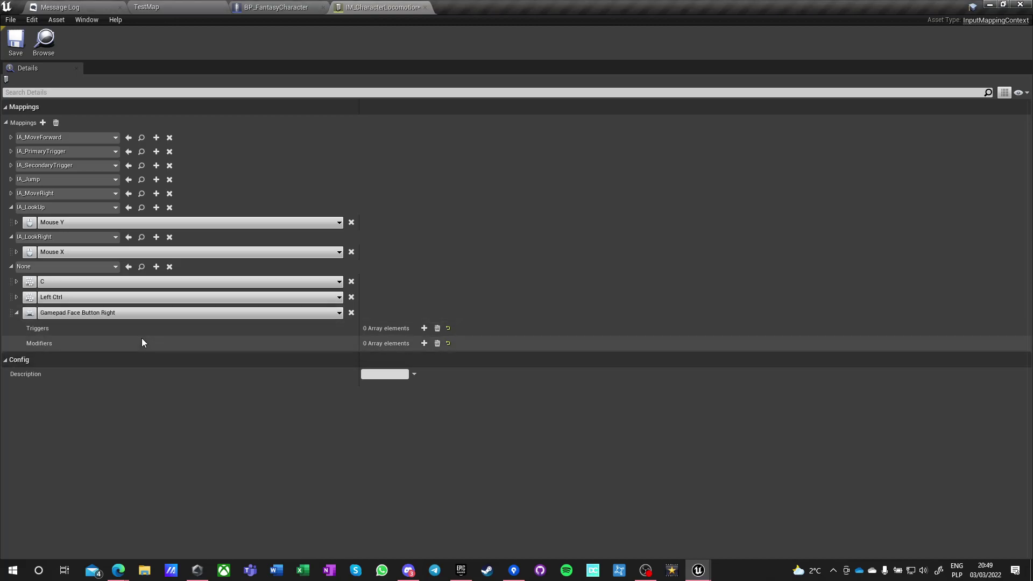
click(15, 41)
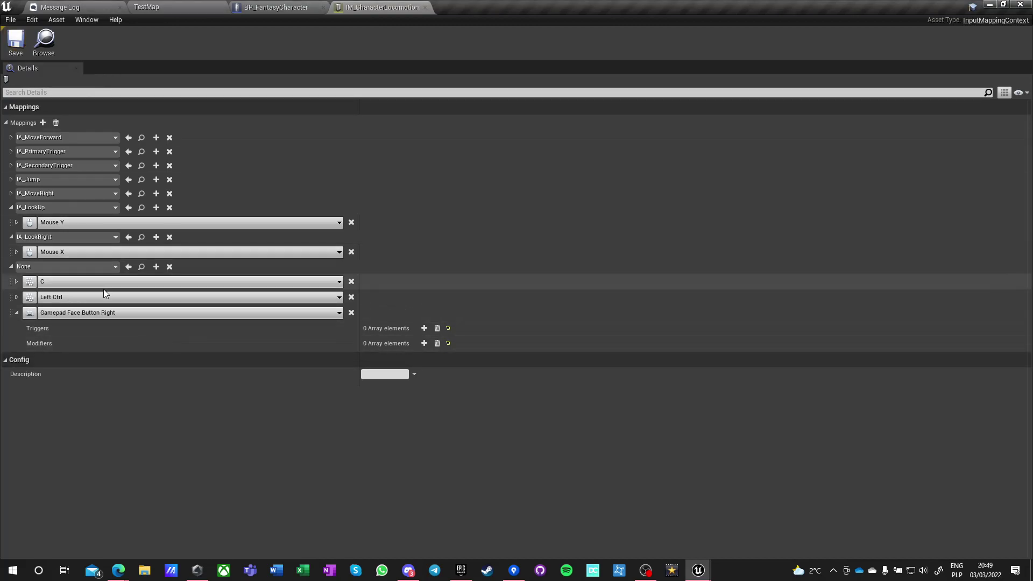
- Delete the unassigned None action mapping with all its keys
click(39, 264)
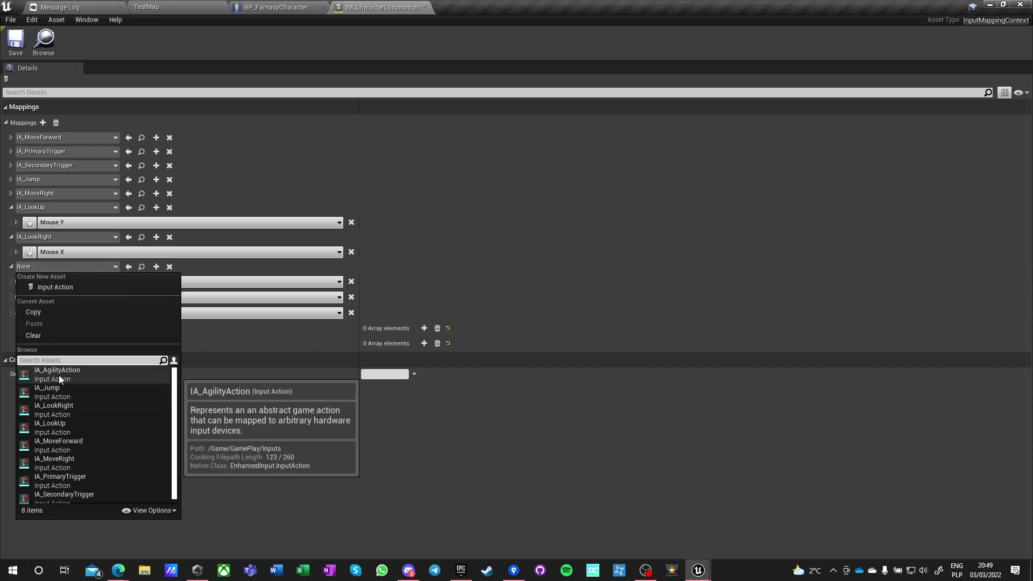
key(Escape)
click(62, 267)
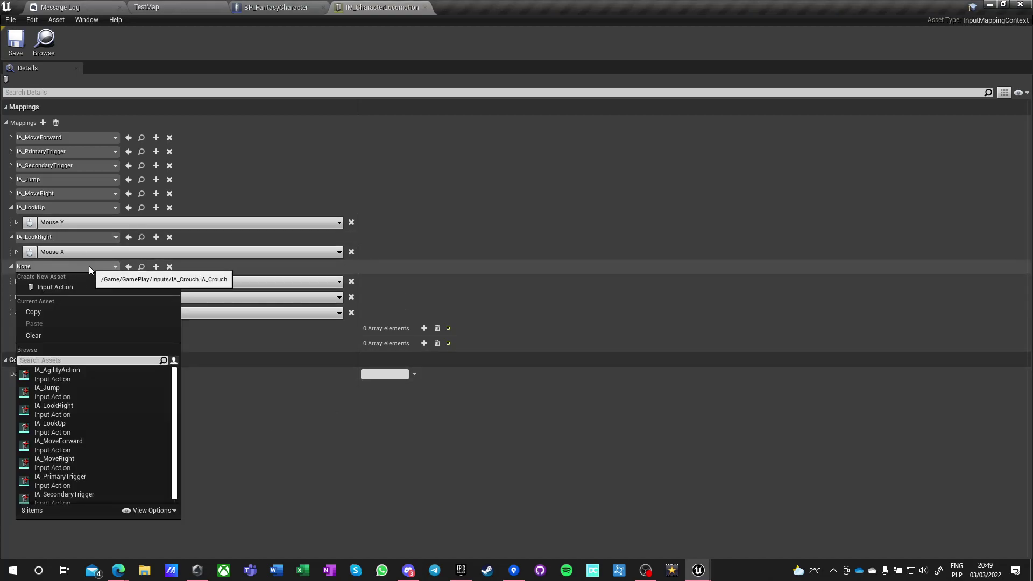
key(Escape)
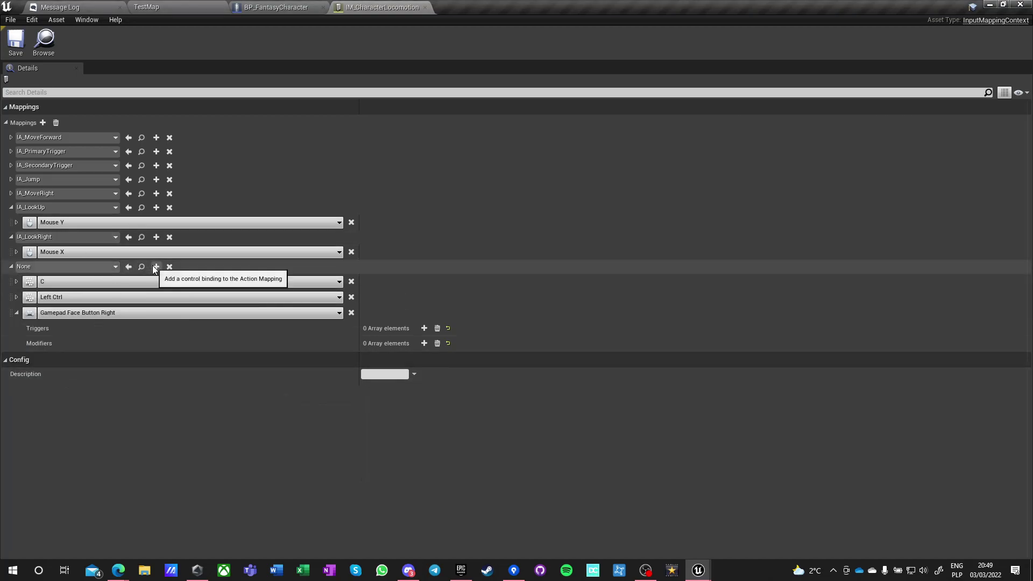
click(170, 266)
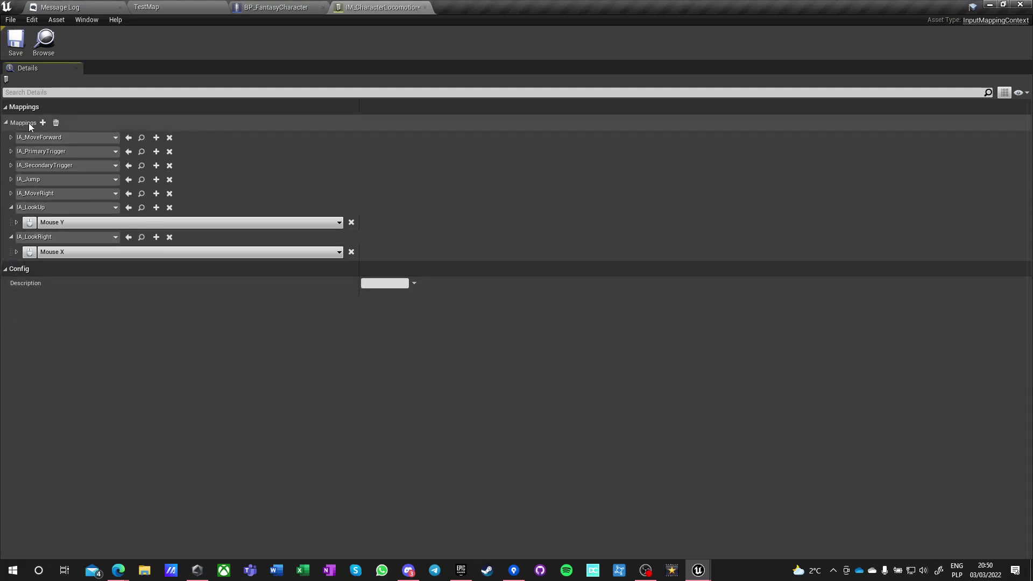
- Add a new action mapping for IA_AgilityAction bound to key C
click(43, 123)
click(51, 263)
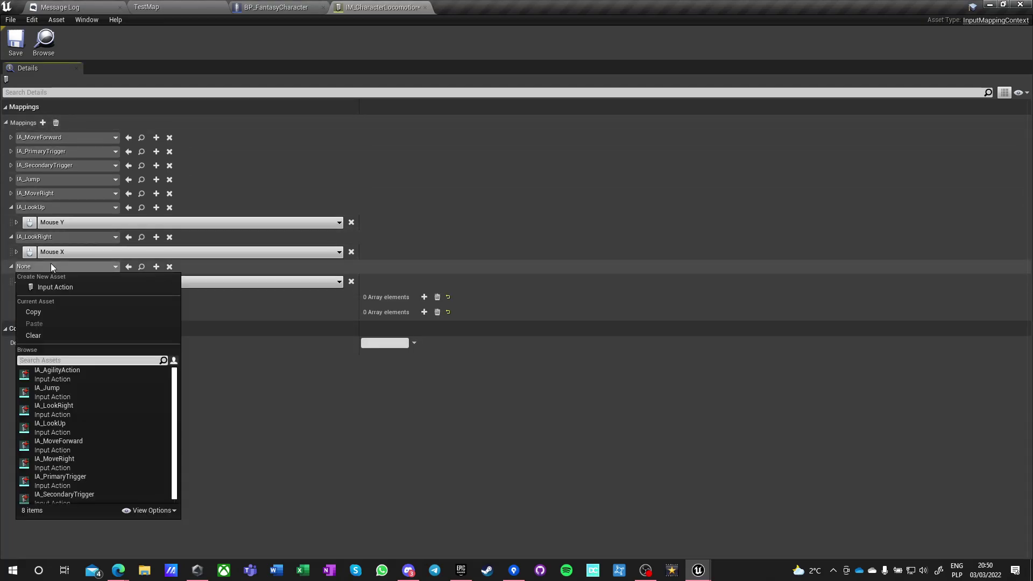
text(agility)
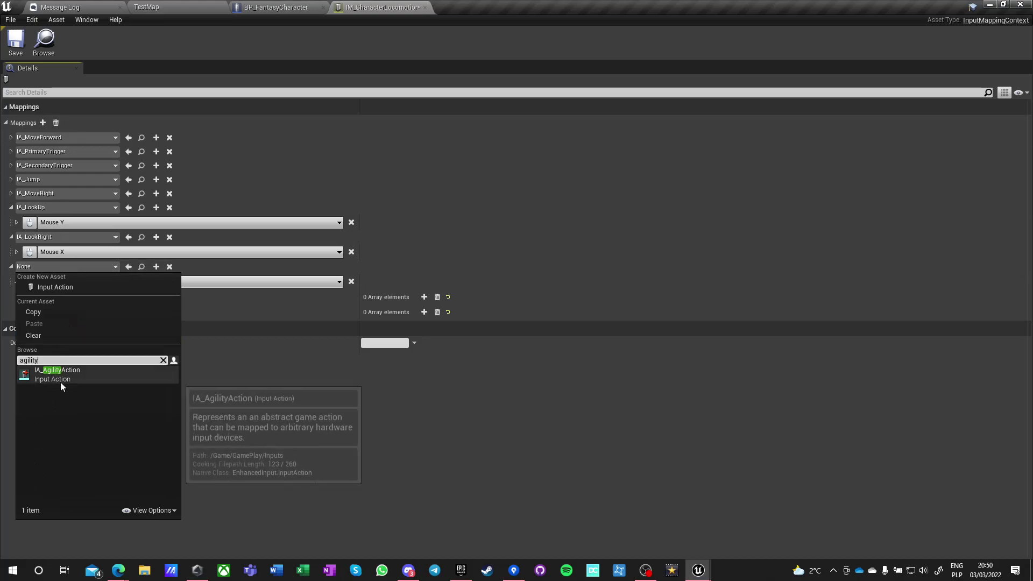
click(60, 381)
click(79, 282)
text(c)
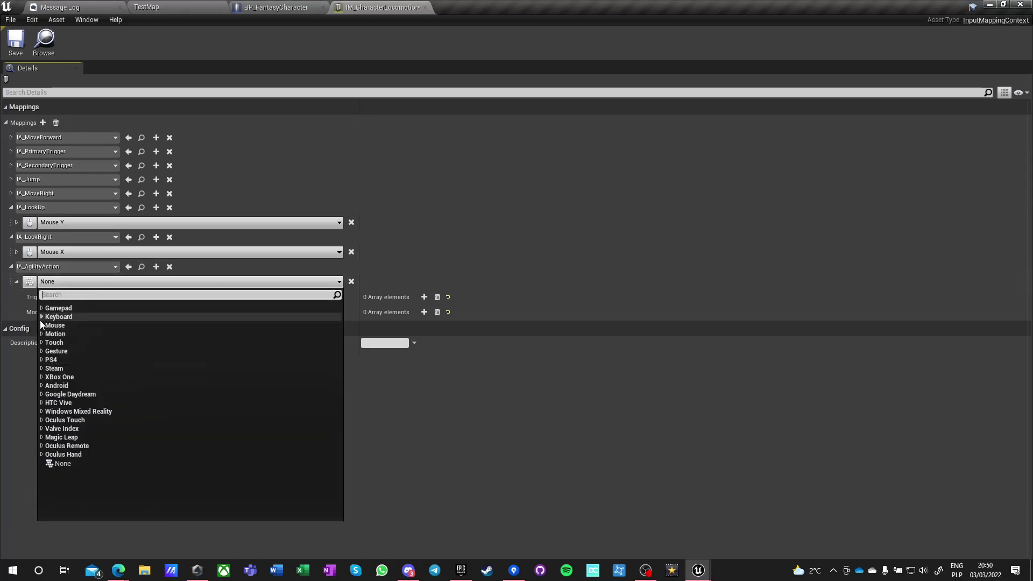
click(42, 318)
scroll(71, 377, down, 10)
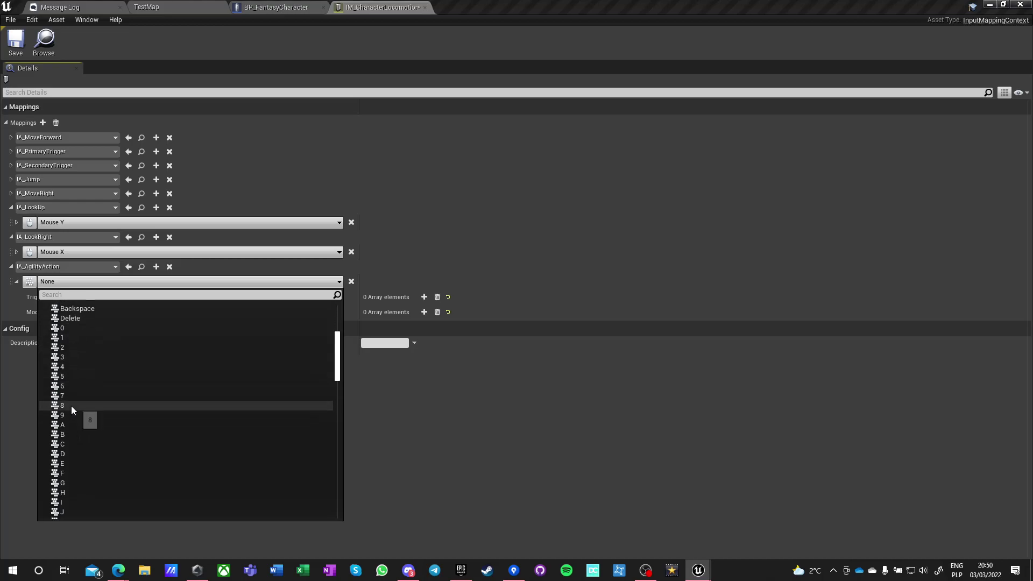
scroll(65, 458, down, 2)
scroll(65, 455, up, 5)
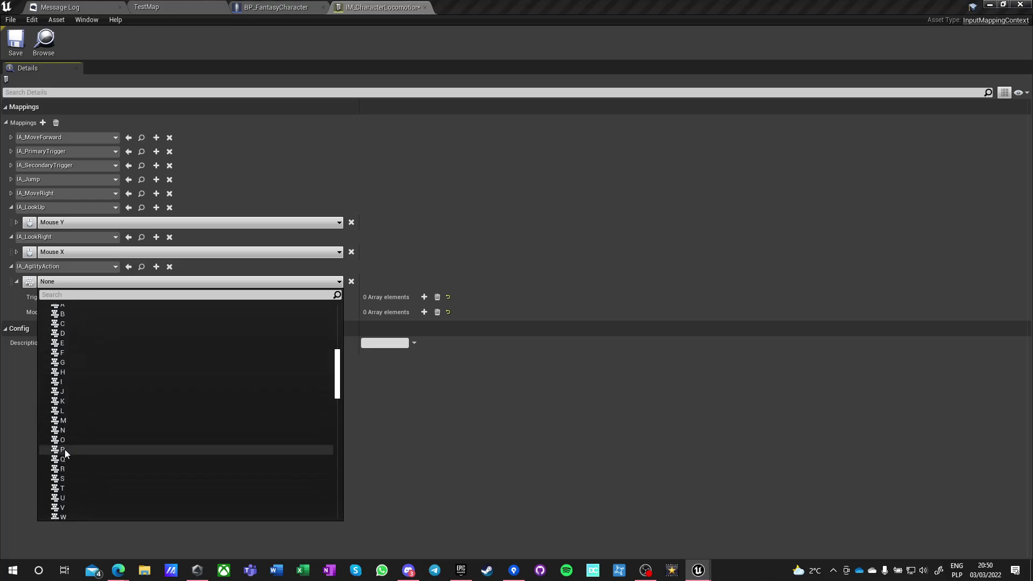
click(62, 324)
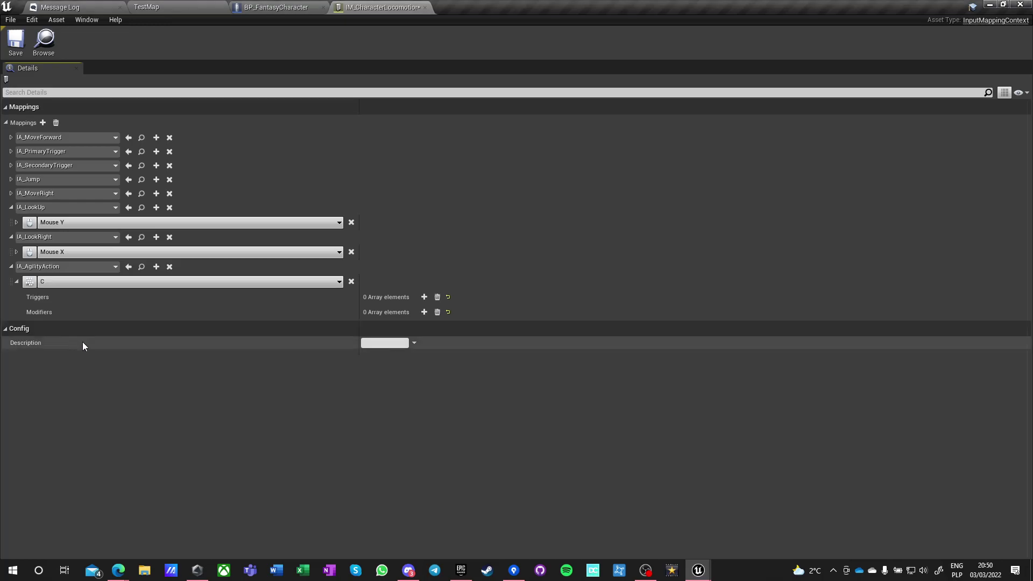
- Add Left Ctrl and Gamepad Face Button Right as further IA_AgilityAction keys and save
click(156, 267)
click(57, 300)
text(ctrl)
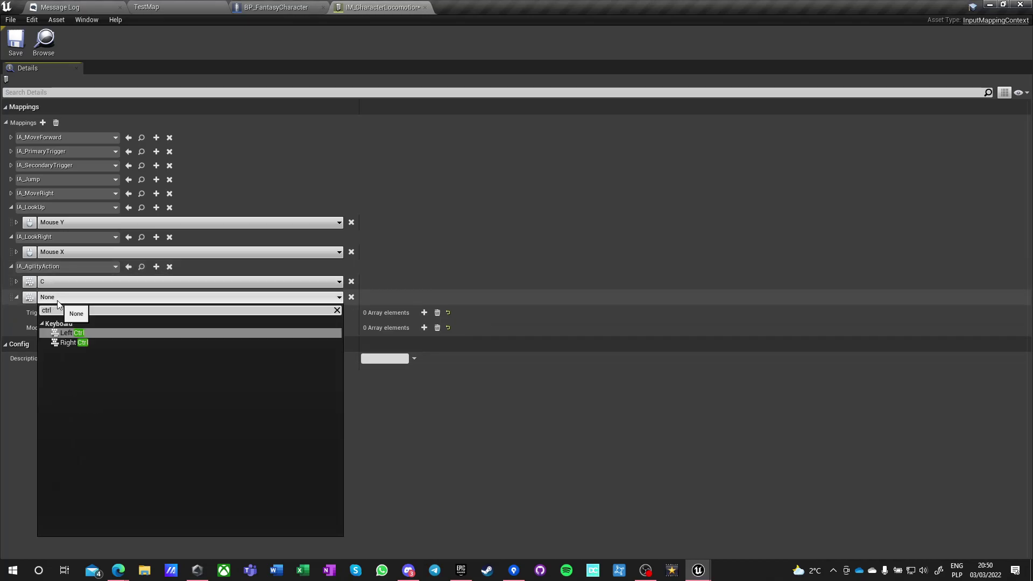
click(72, 332)
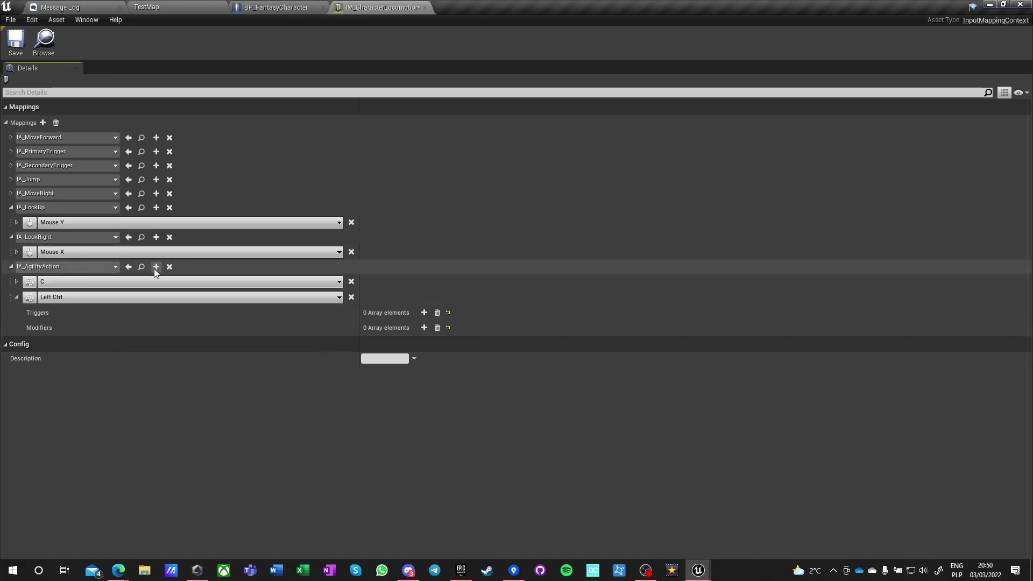
click(156, 267)
click(71, 313)
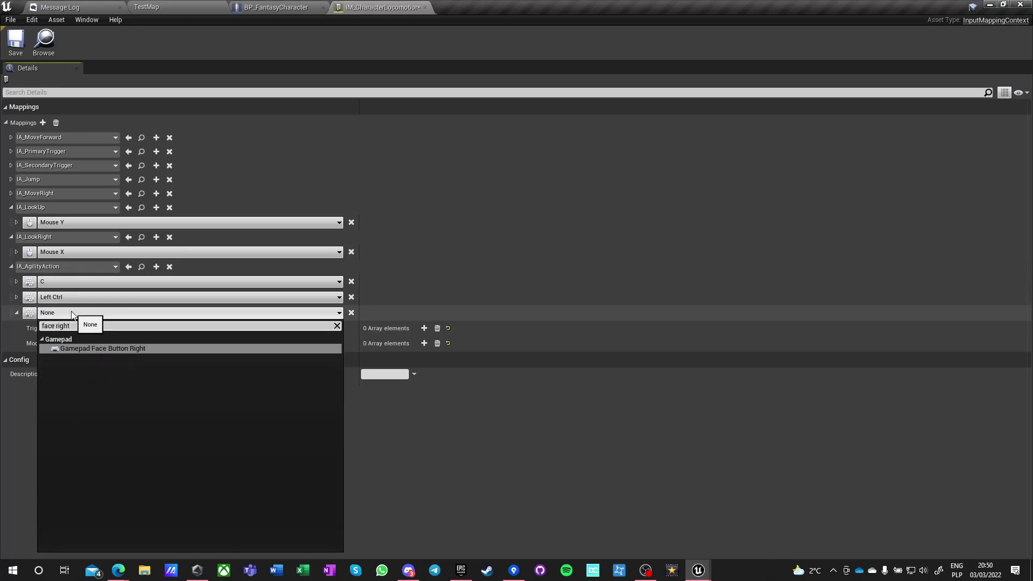
click(124, 350)
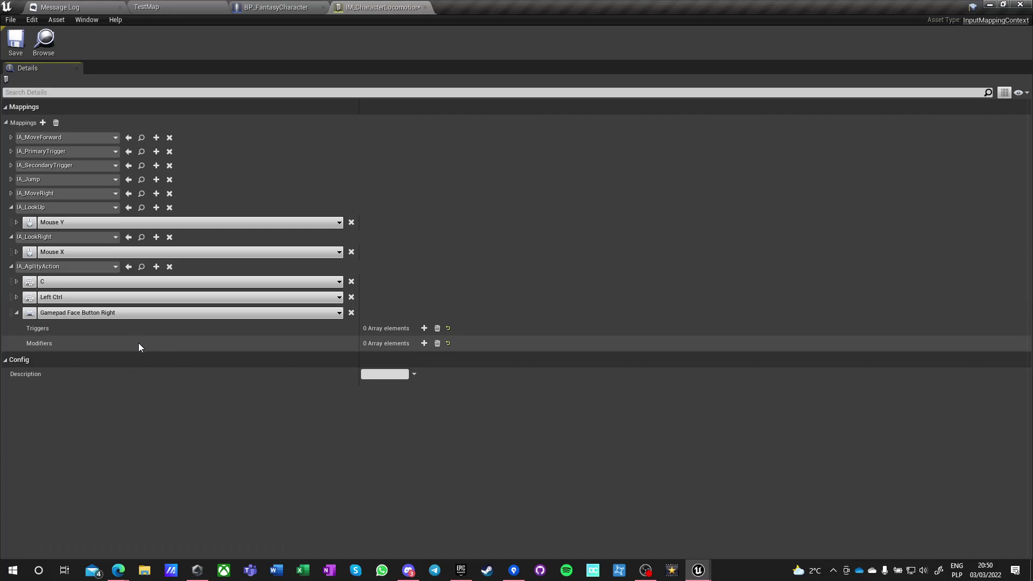
click(16, 40)
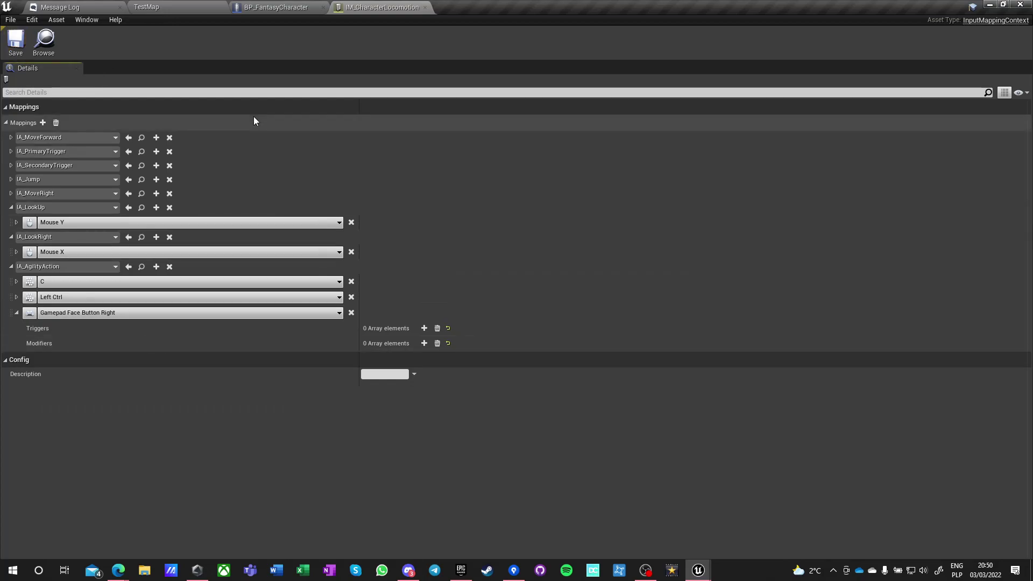
click(299, 8)
- Add an IA_AgilityAction event node to the BP_FantasyCharacter graph with all pins shown
right_drag(281, 231, 248, 334)
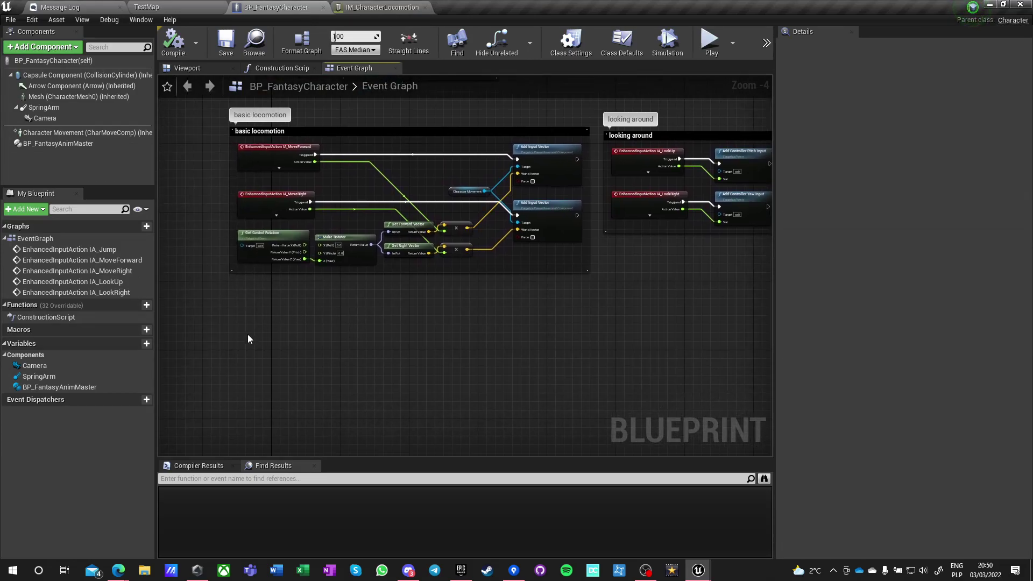
right_click(248, 339)
text(agility ac)
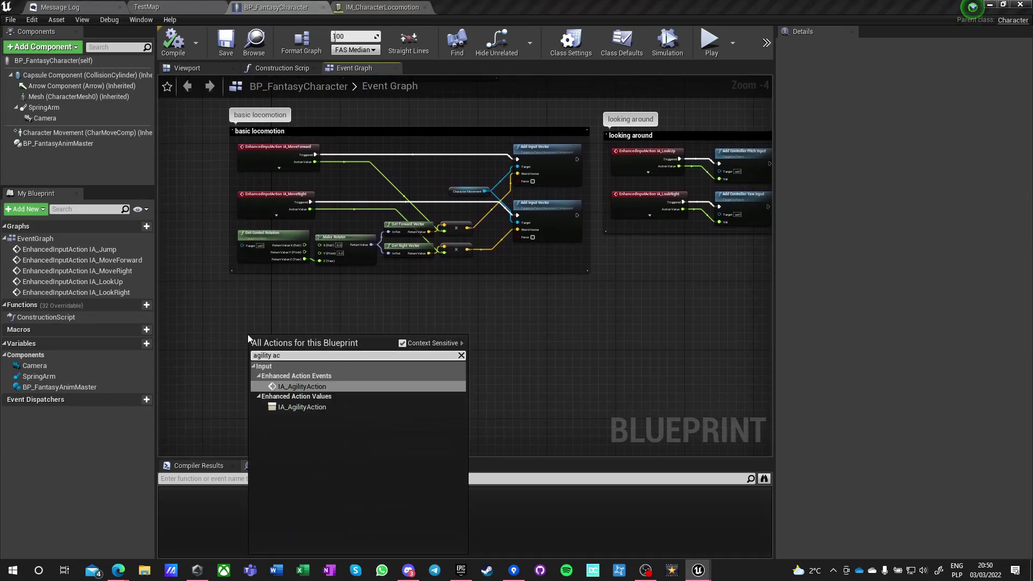
key(Return)
scroll(309, 371, up, 4)
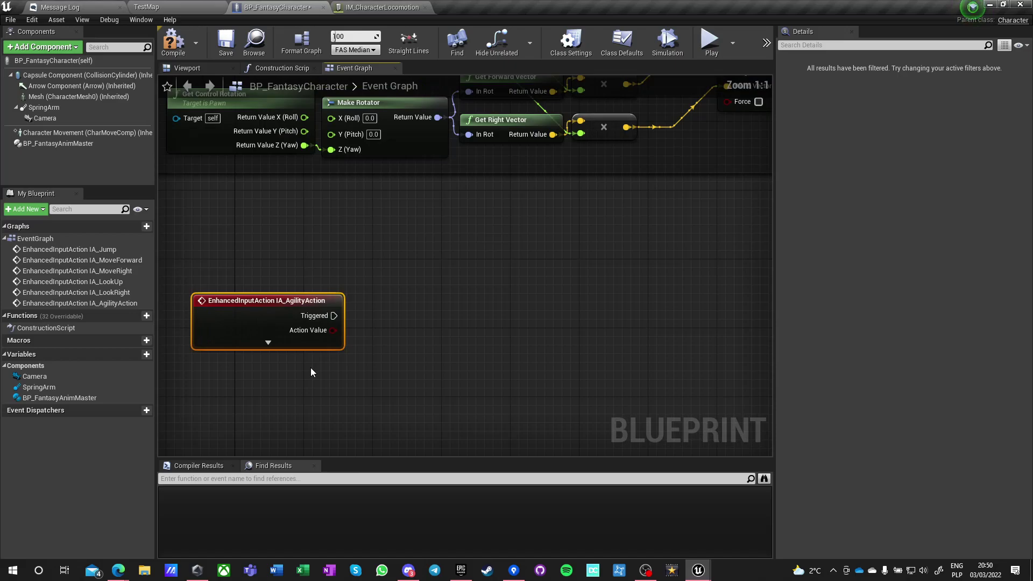
click(269, 342)
- Place Crouch and Un Crouch function nodes next to the agility event
right_drag(414, 358, 312, 284)
right_click(312, 284)
text(crouch)
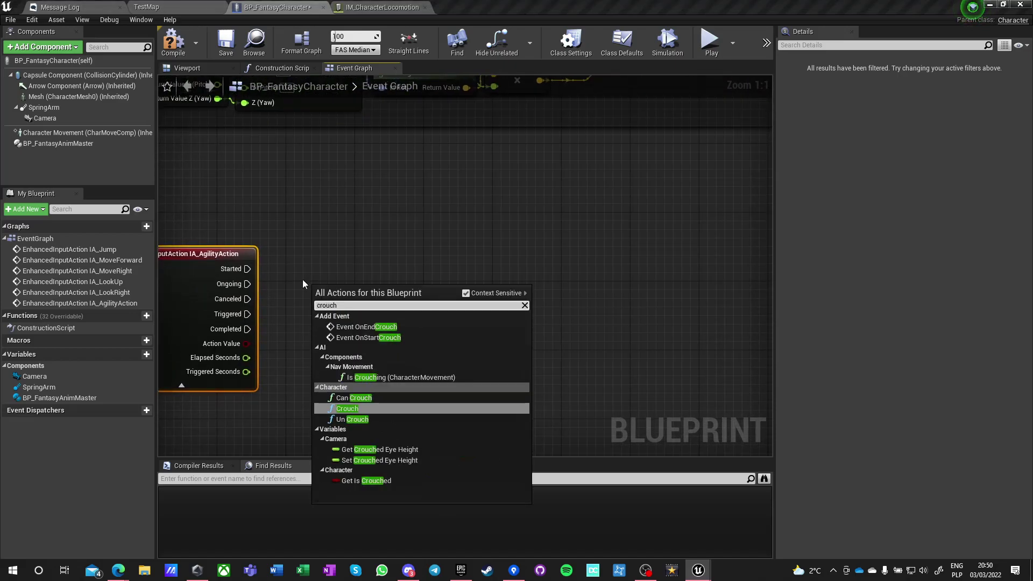
key(Return)
right_click(317, 360)
text(uncrou)
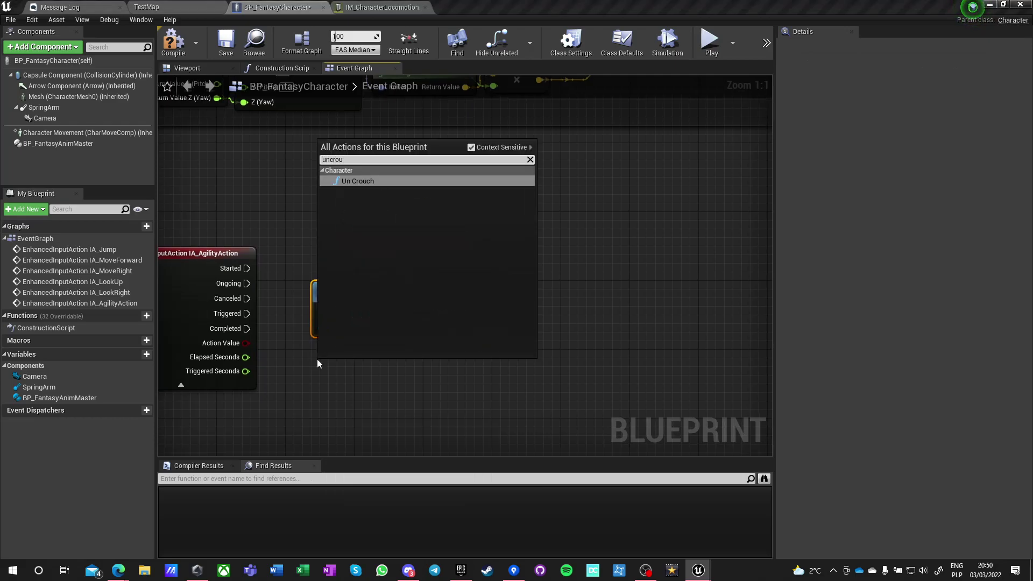
key(Return)
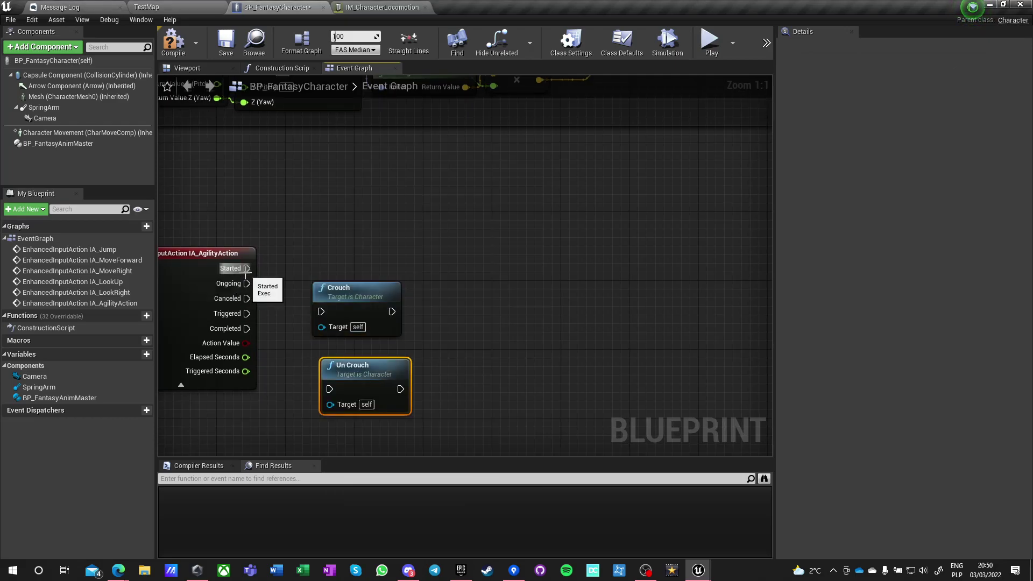
- Wire the event's Triggered pin to Crouch and Completed to Un Crouch
drag(247, 269, 313, 307)
key(Escape)
drag(246, 314, 192, 386)
click(193, 383)
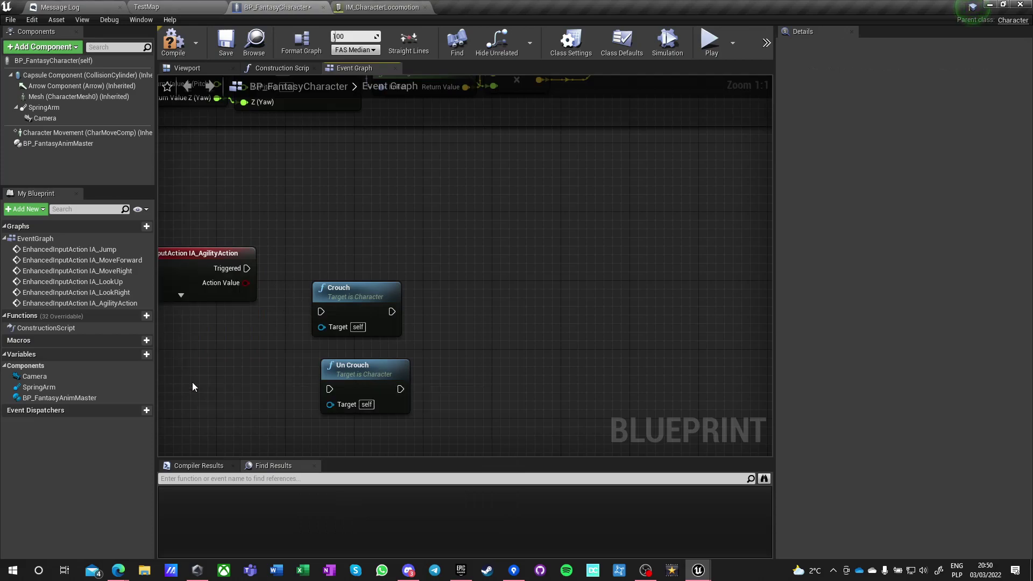
click(190, 299)
drag(247, 313, 330, 389)
- Arrange the crouch nodes and select the agility event with both crouch nodes
drag(301, 331, 382, 349)
click(538, 215)
right_drag(253, 225, 331, 192)
scroll(331, 192, down, 2)
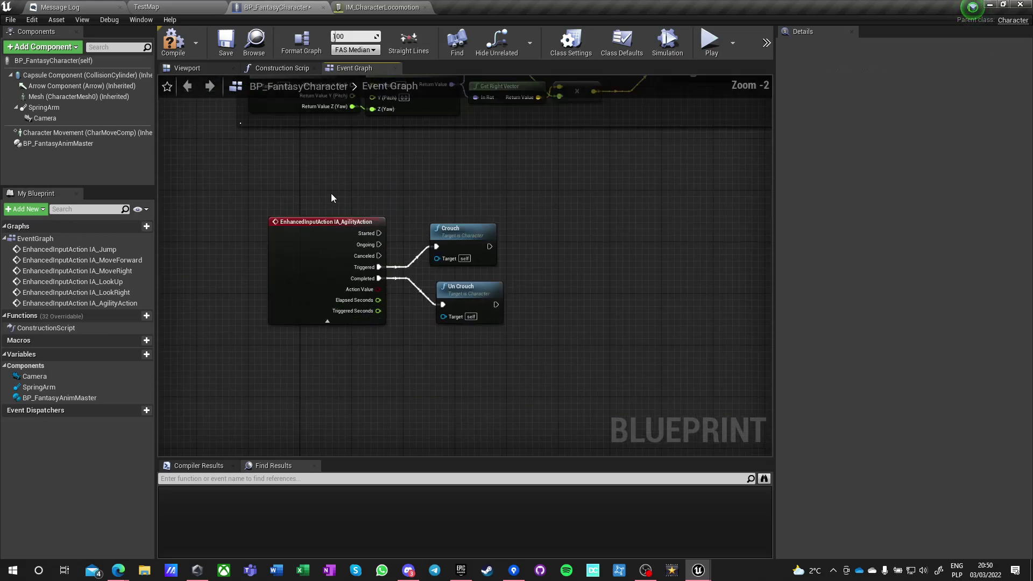
drag(331, 192, 485, 334)
- Wrap the three nodes in a 'crouch as default agility action' comment and compile the blueprint
text(cc)
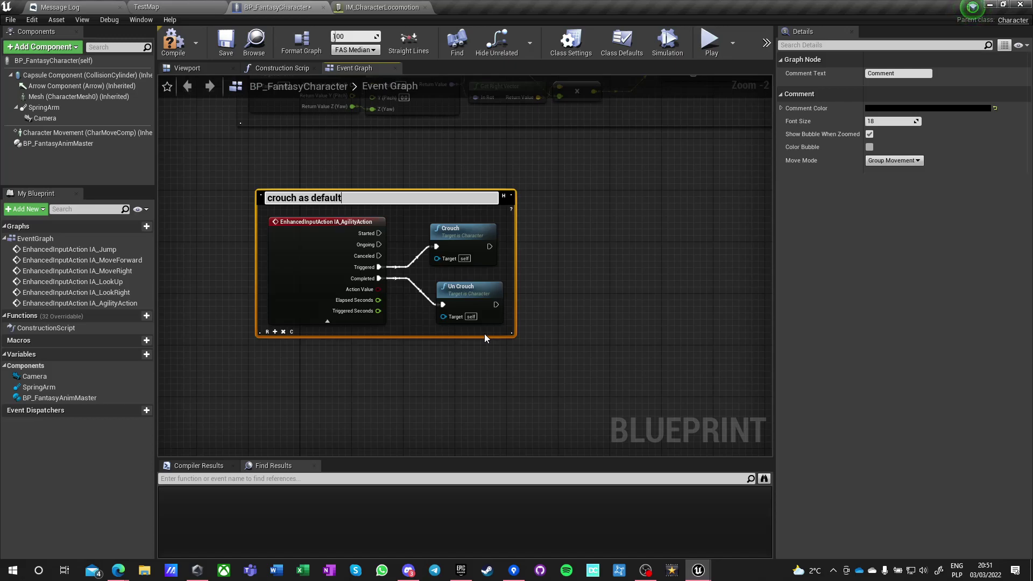
text(rouch as default agility action)
key(Return)
click(174, 46)
click(236, 268)
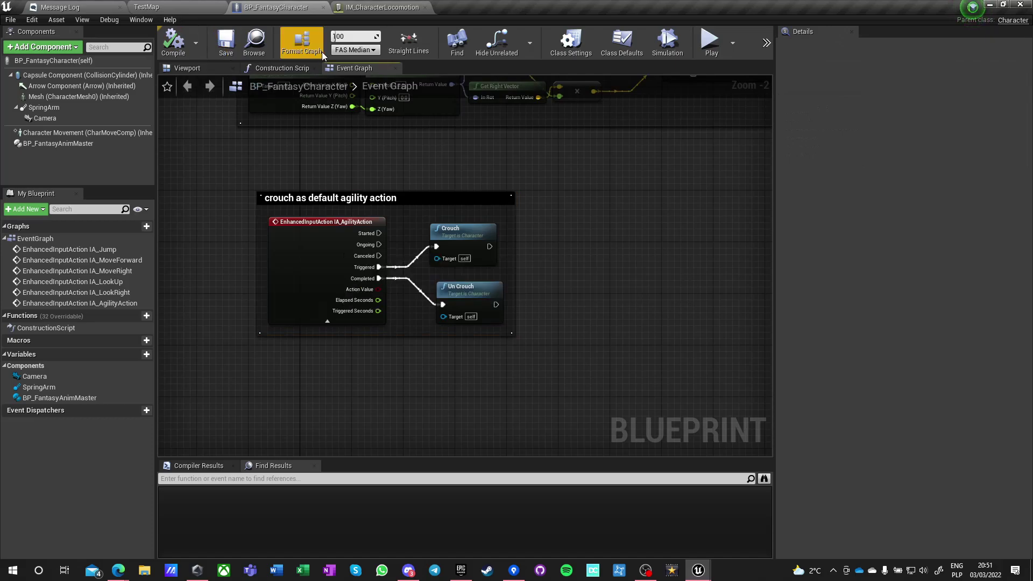
click(377, 7)
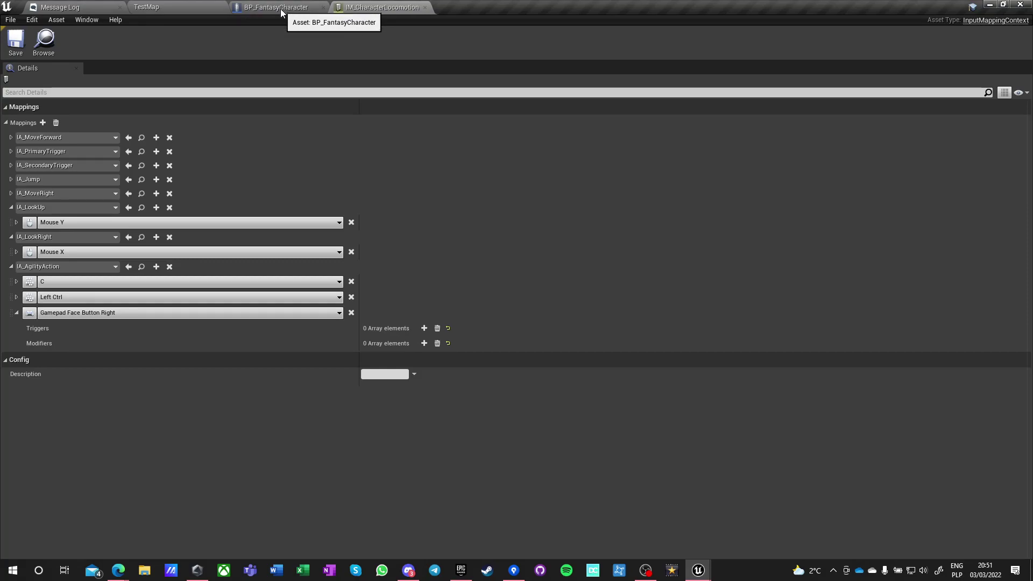
- Duplicate IA_AgilityAction in the Inputs folder and name the copy IA_StrenghtAction
click(177, 9)
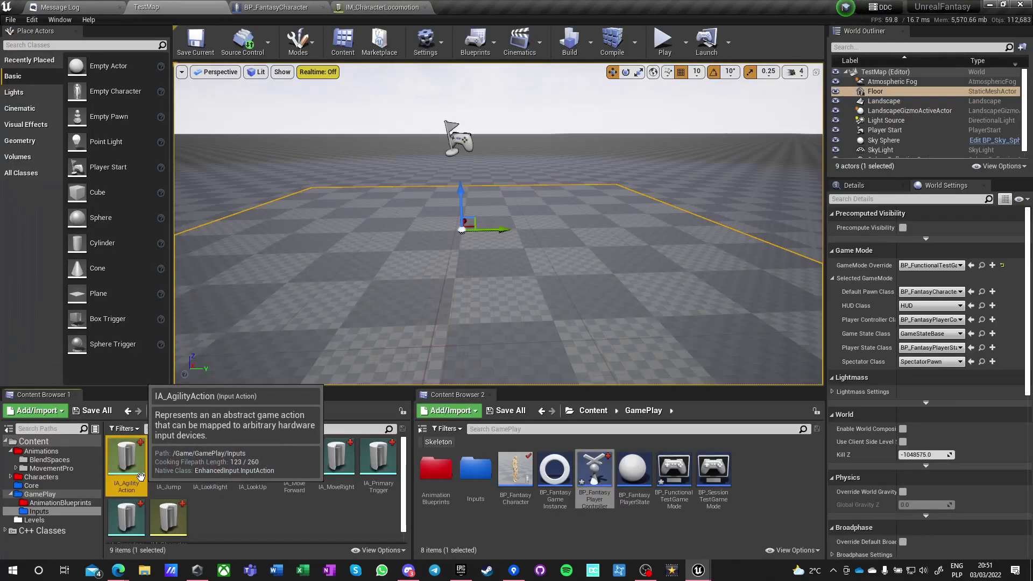
key(ctrl+w)
text(IA_Agility)
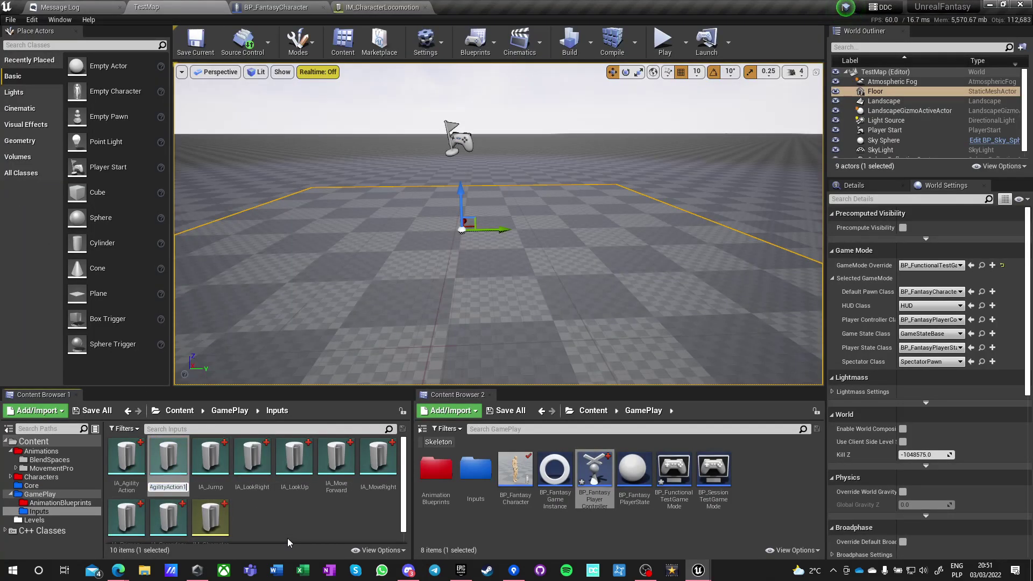
key(BackSpace)
key(BackSpace)
key(BackSpace)
key(BackSpace)
key(BackSpace)
key(BackSpace)
key(BackSpace)
text(Strenght)
text(Action)
key(Return)
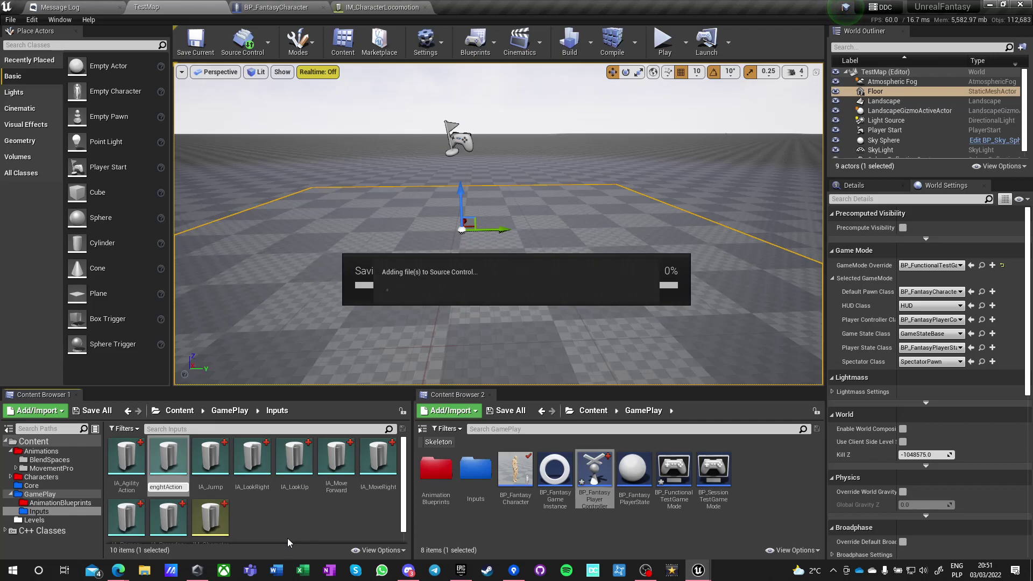
- Create an Input Action named IA_Shortcut1 in the Inputs folder and open it
right_click(256, 517)
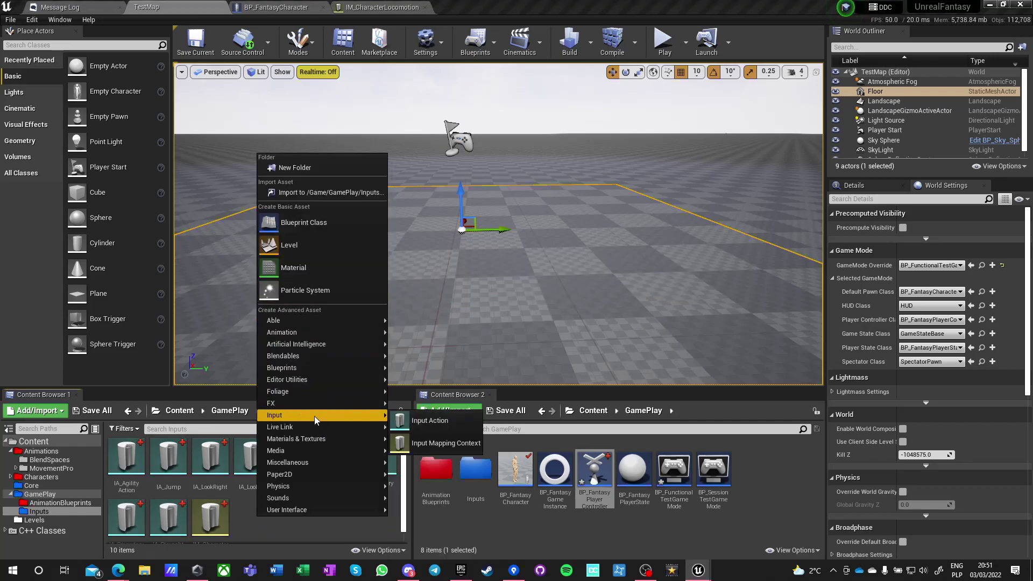
click(430, 418)
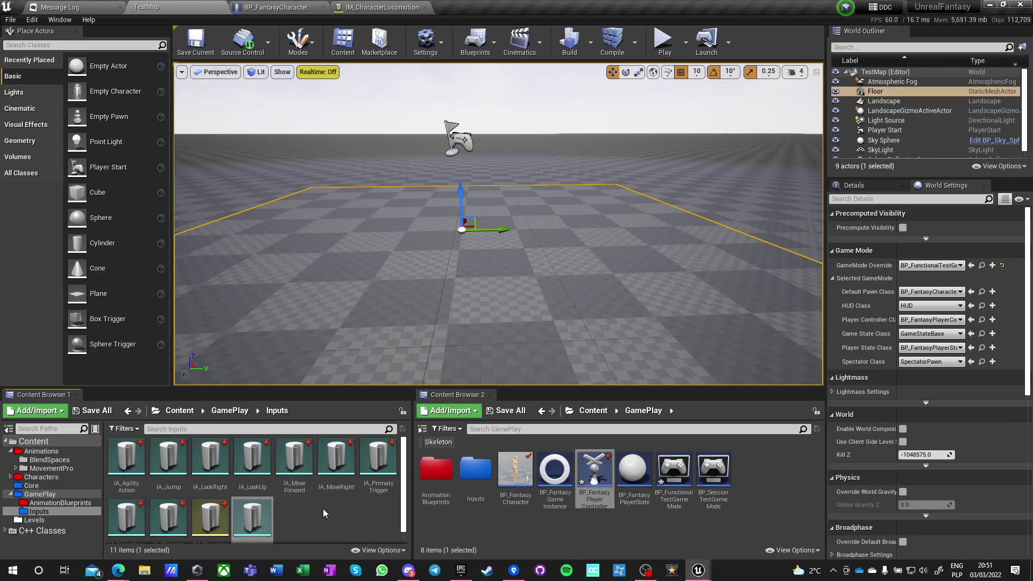
key(Return)
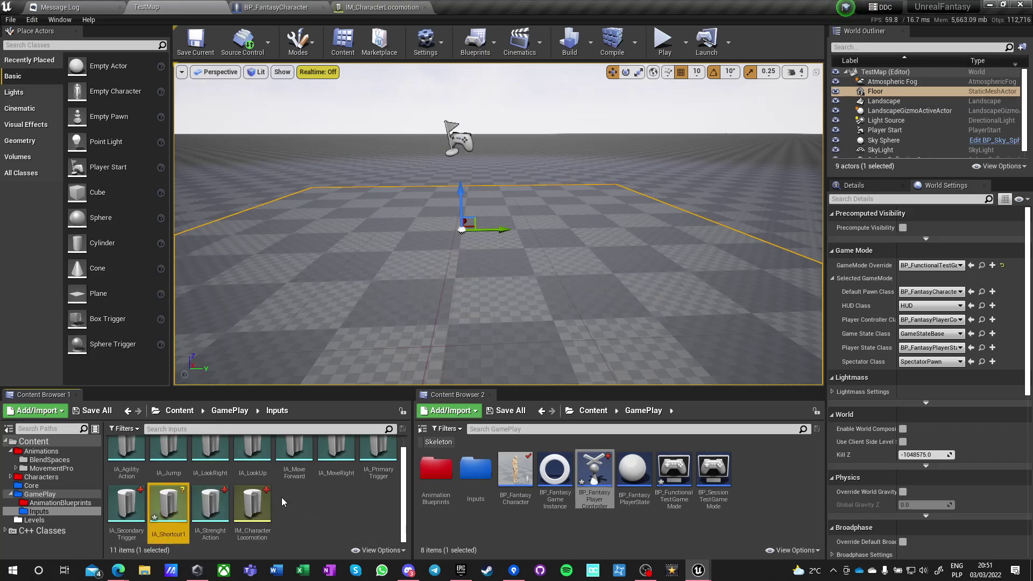
double_click(169, 509)
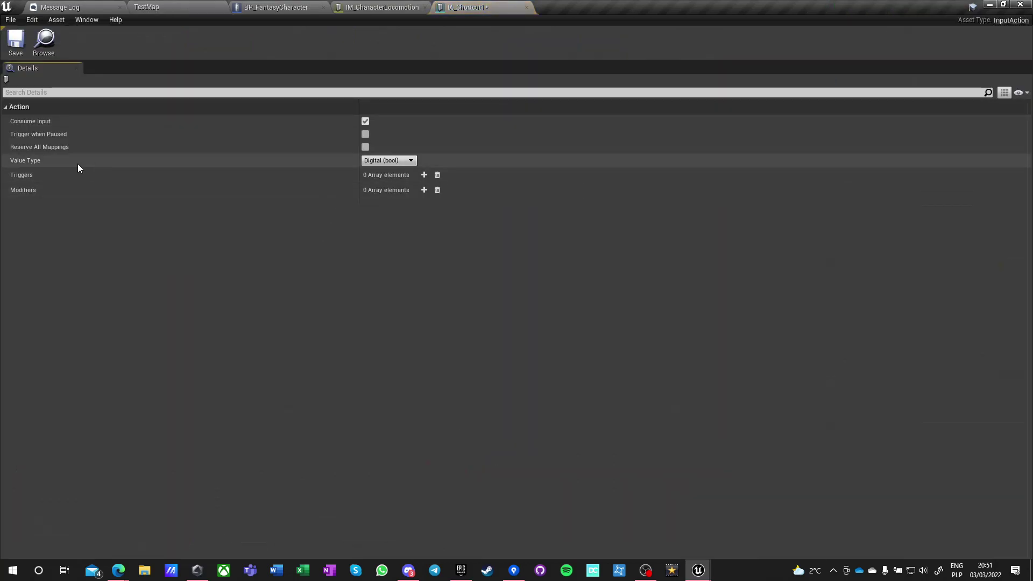
- Give IA_Shortcut1 a Pressed trigger, save it, and close its editor
click(424, 175)
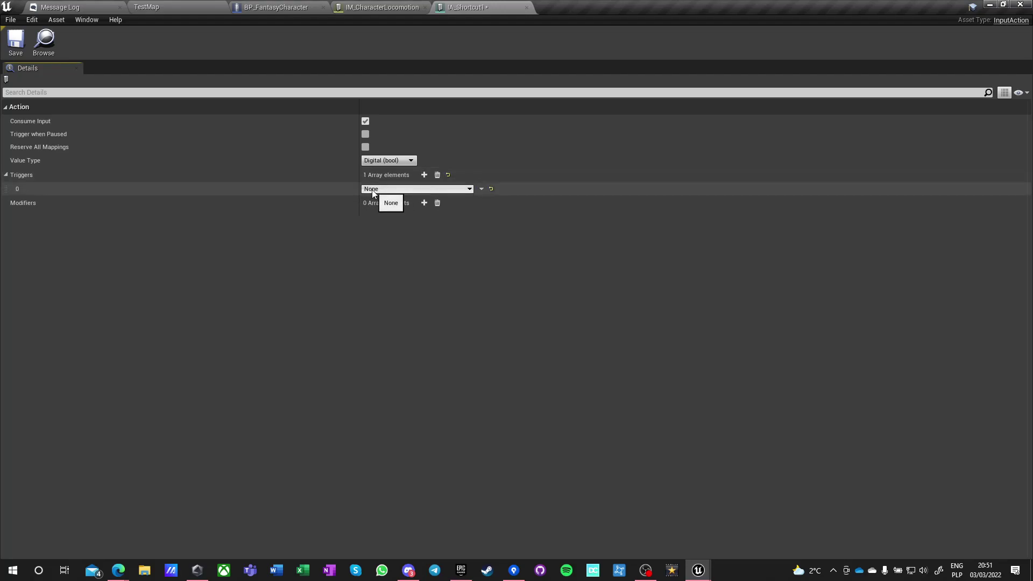
click(374, 189)
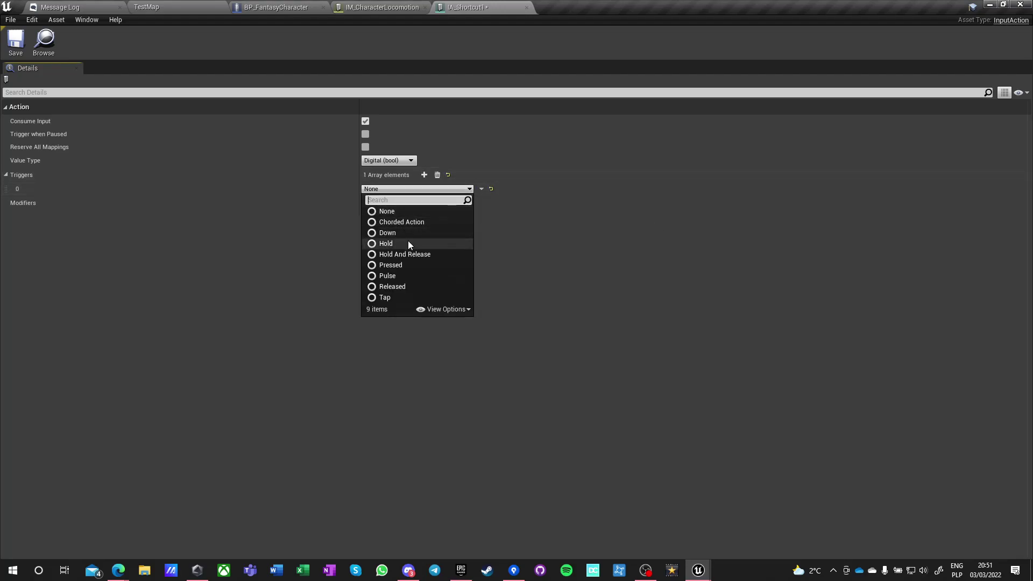
click(418, 263)
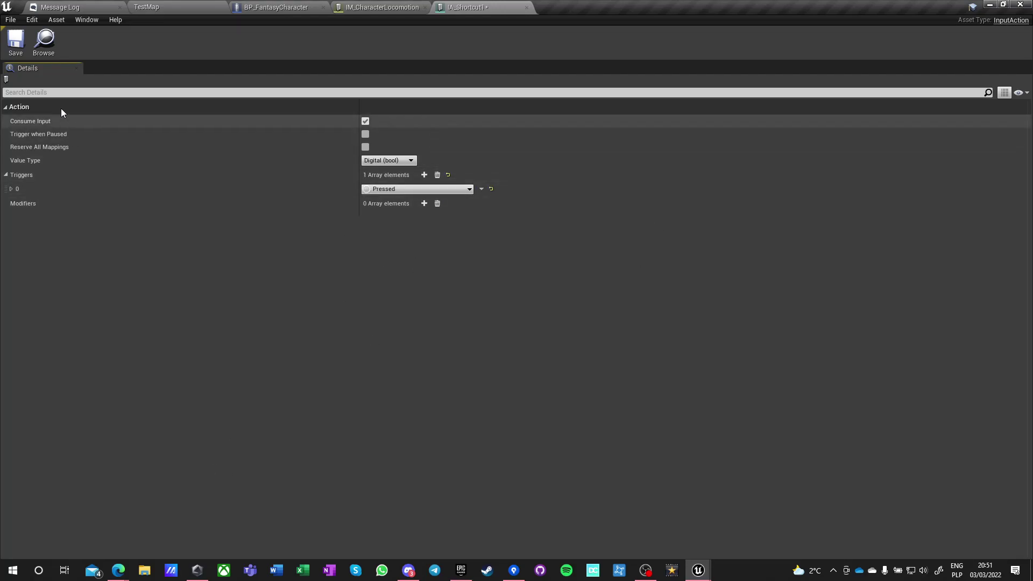
click(16, 44)
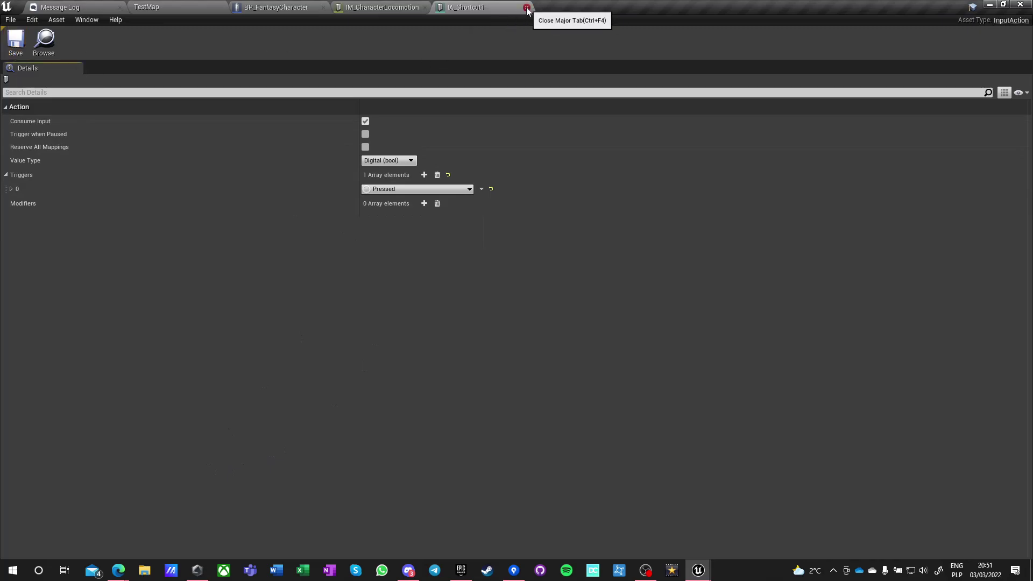
click(527, 8)
- Duplicate IA_Shortcut1 three times to create IA_Shortcut2, IA_Shortcut3 and IA_Shortcut4
click(132, 8)
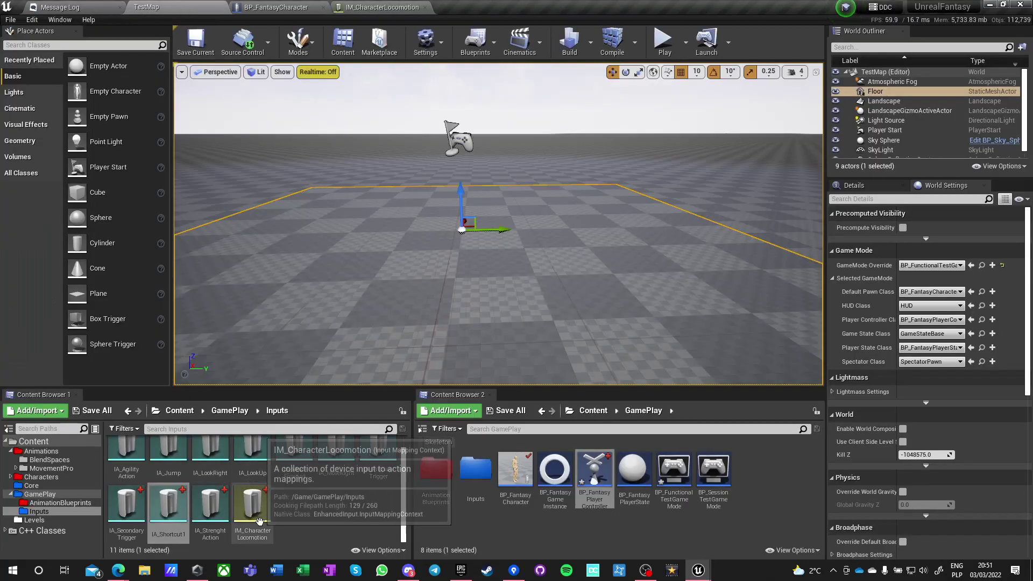
key(ctrl+w)
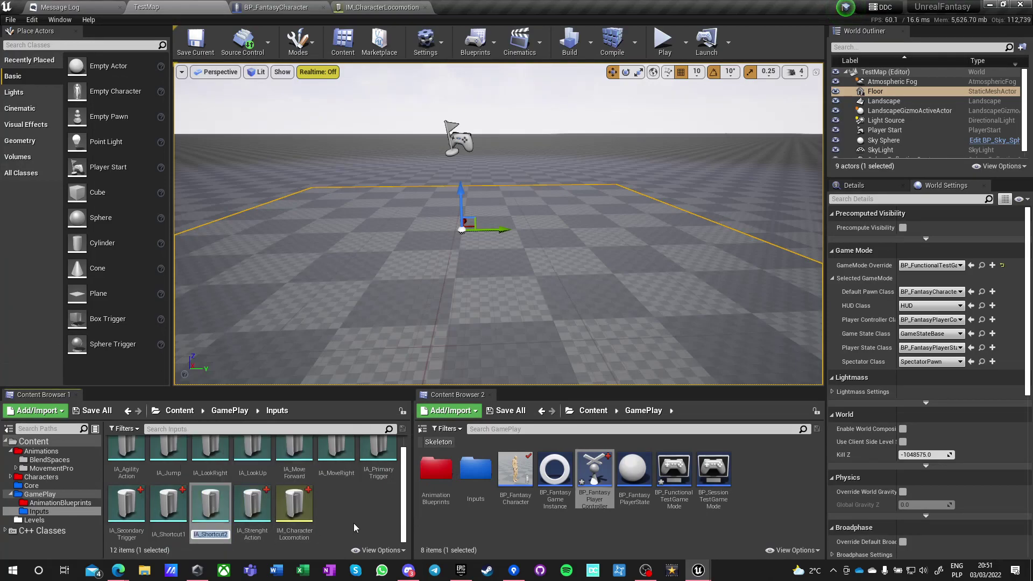
click(206, 516)
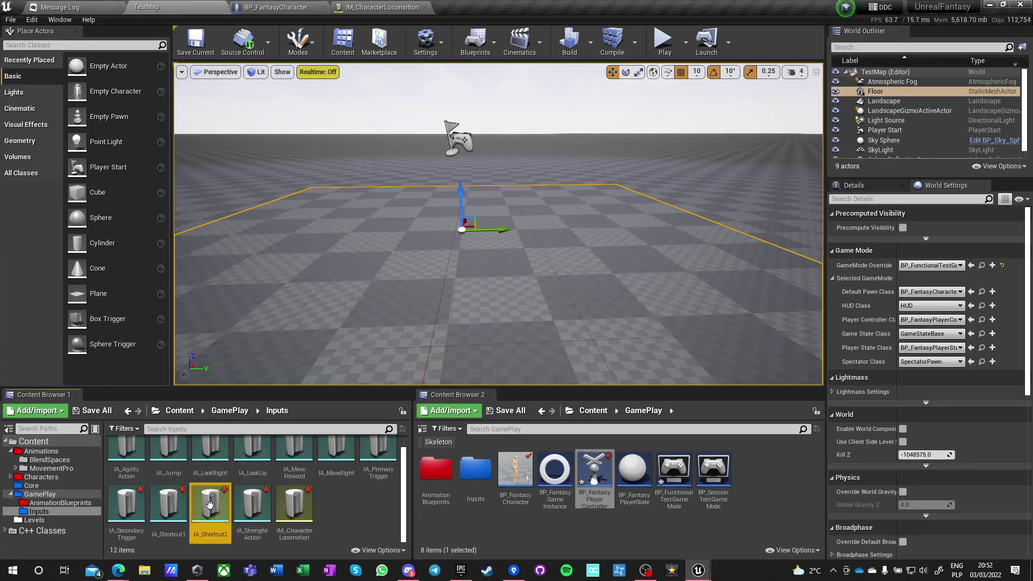
key(ctrl+w)
key(Return)
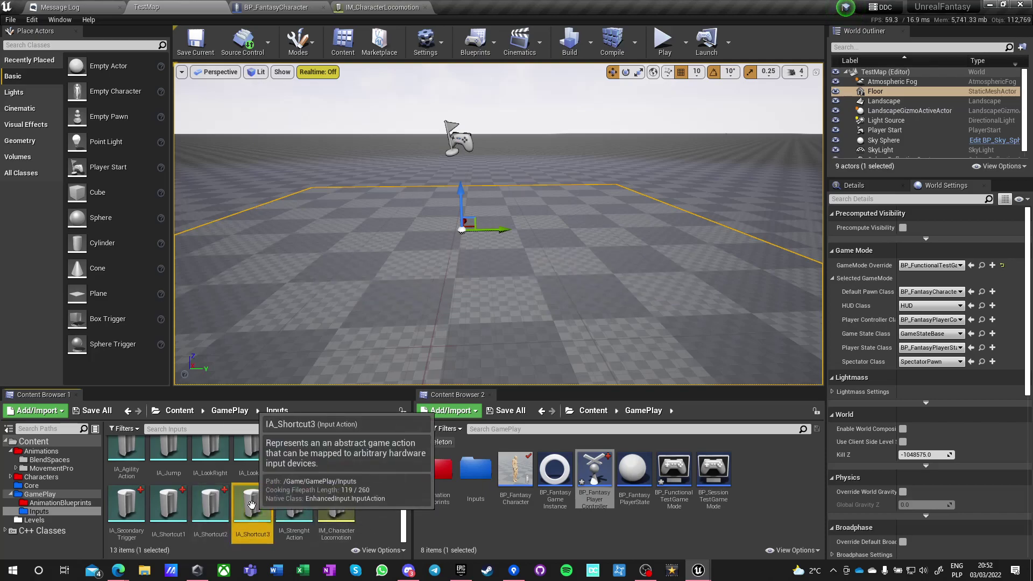
key(ctrl+w)
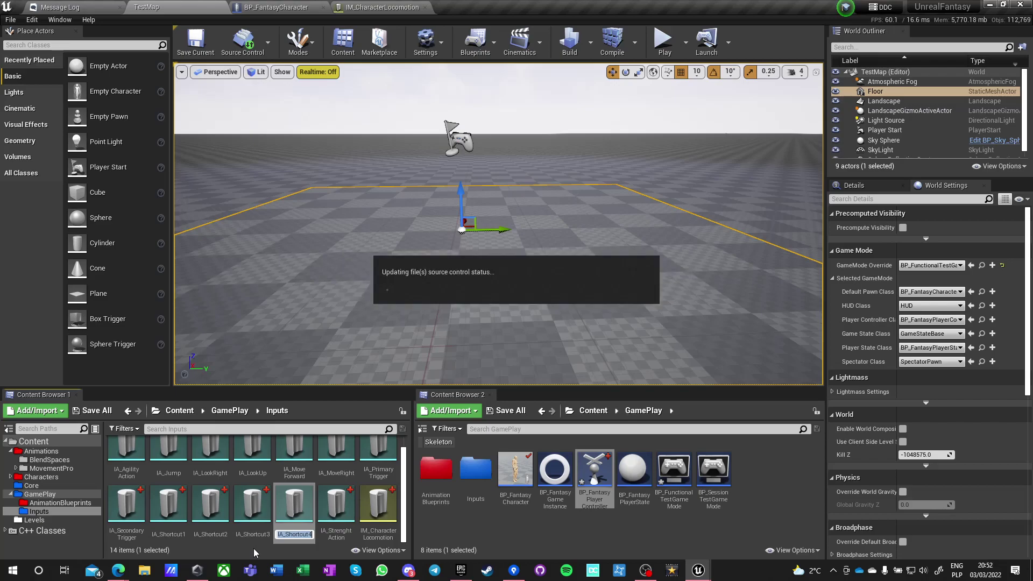
key(Return)
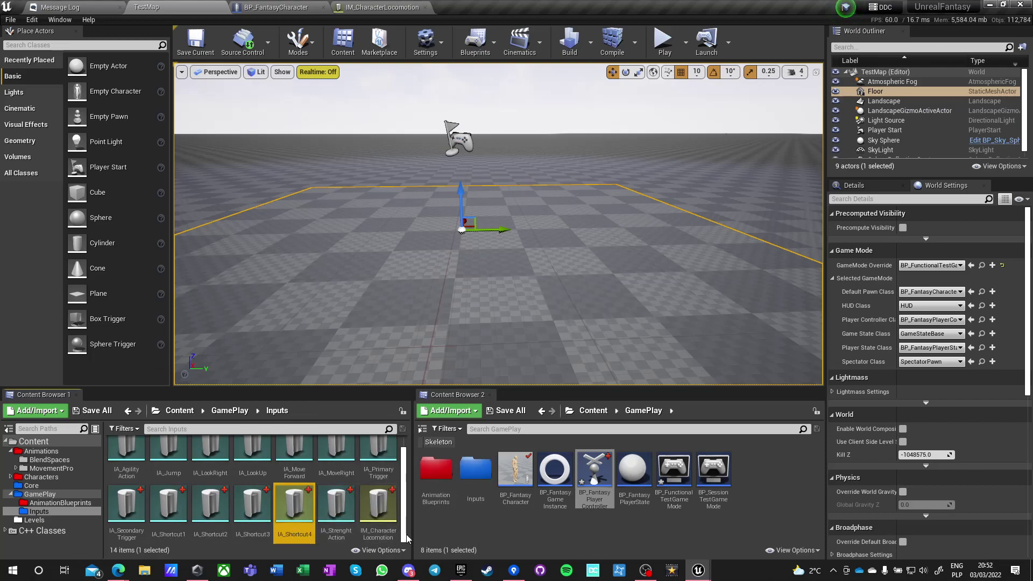
- Inspect IA_StrenghtAction's settings, then return to the TestMap level editor
double_click(333, 509)
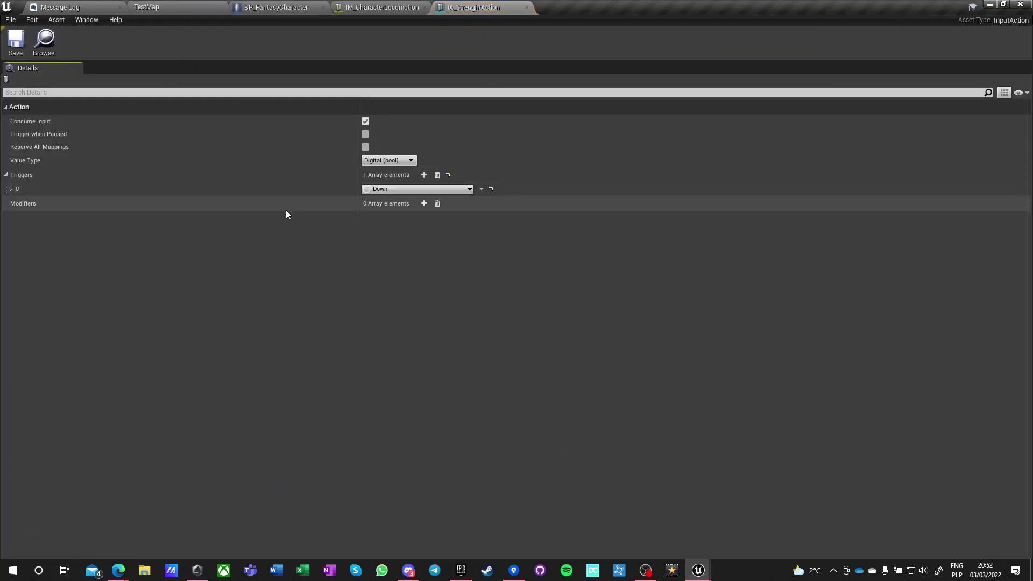
click(527, 7)
click(97, 7)
click(175, 6)
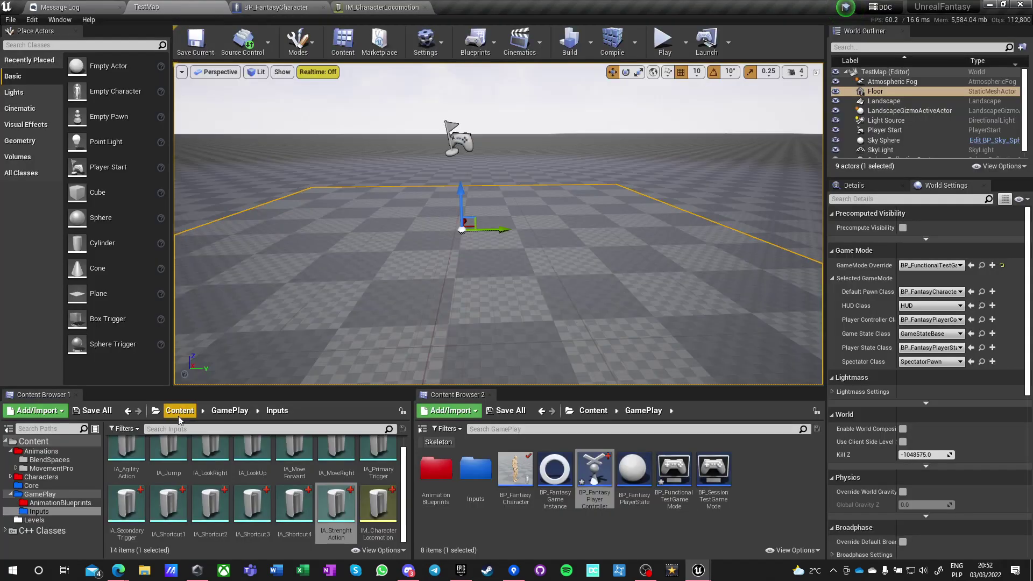
- Enlarge the content browsers, clear selections, and Save All BP_FantasyPlayerController and BP_FunctionalTestGameMode
drag(339, 387, 338, 280)
drag(412, 342, 557, 340)
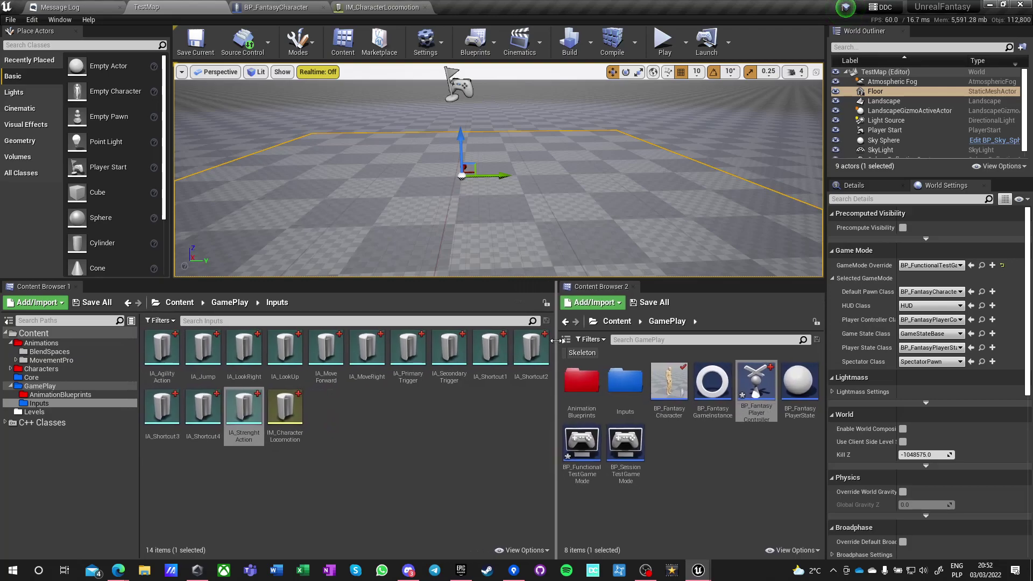
click(367, 422)
click(675, 467)
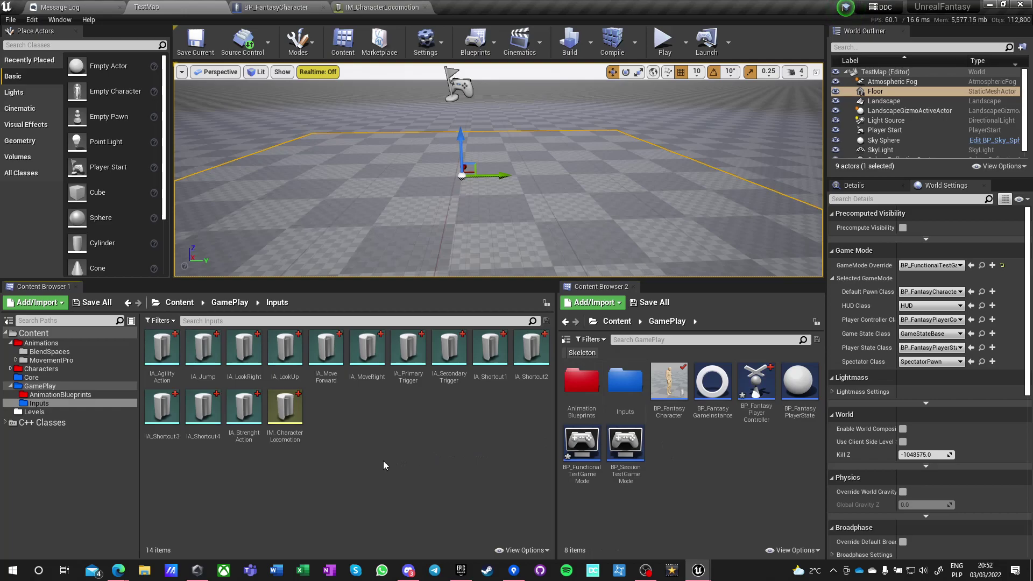
click(650, 302)
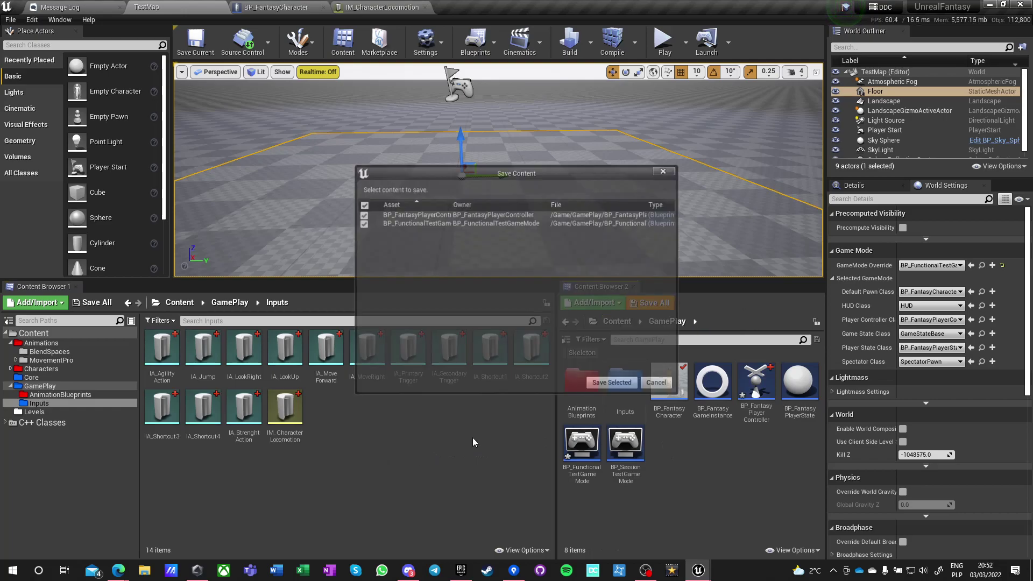
click(613, 384)
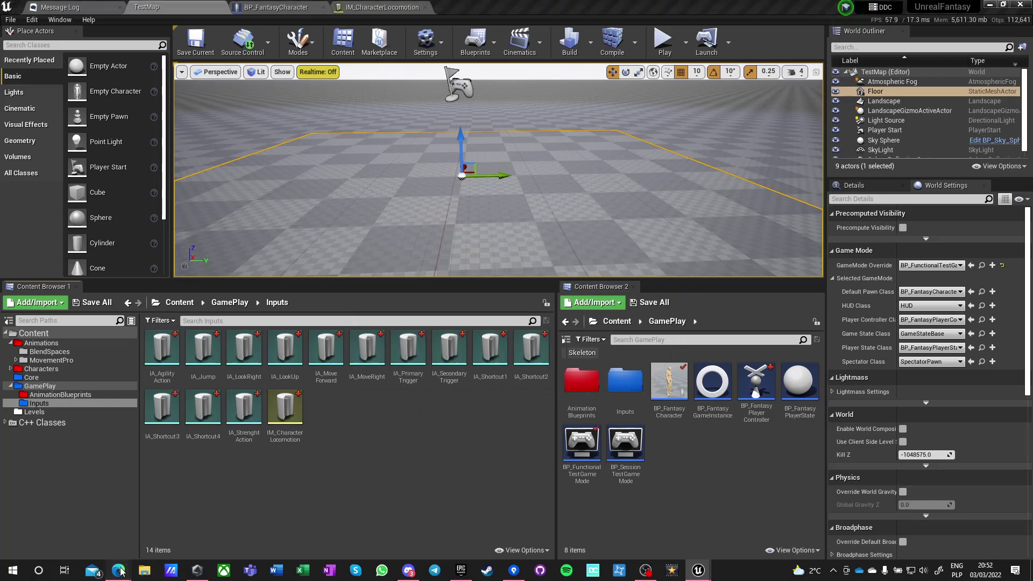
- Tick off directional walking, both triggers, Strenght, Agility, Jump, Crouch and Shortcuts on Inputs Setup
mouse_move(118, 571)
click(280, 526)
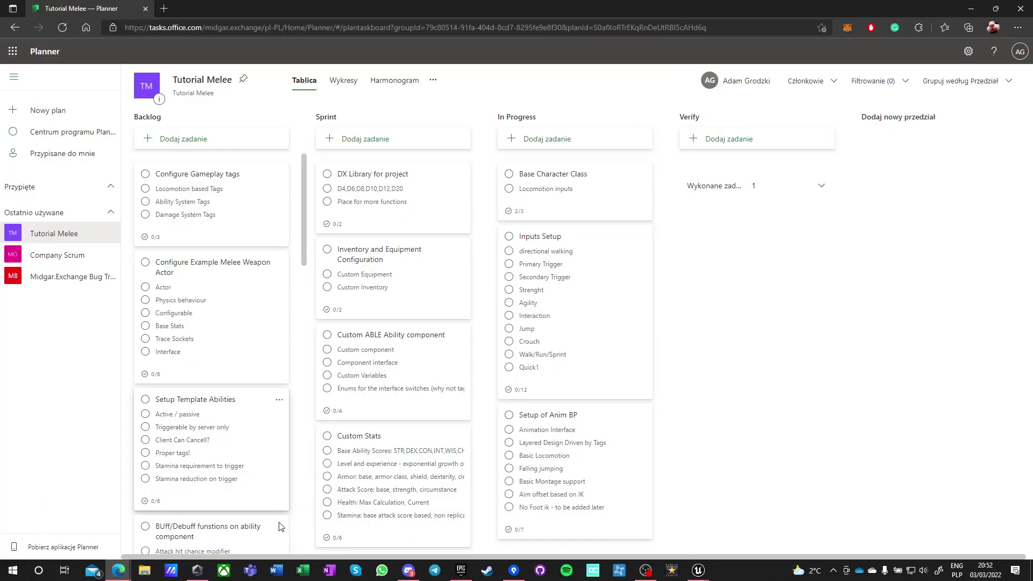
click(510, 252)
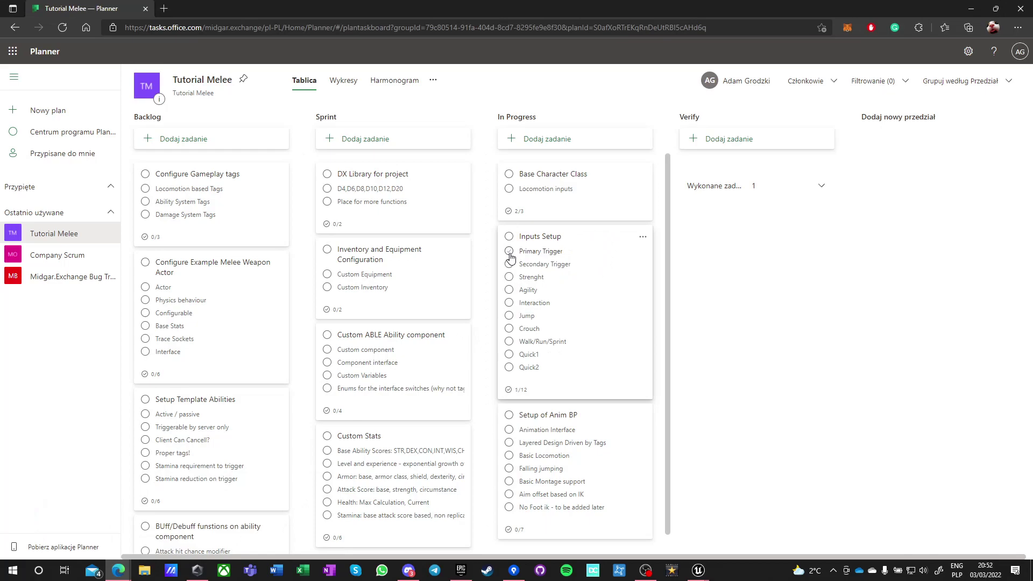
click(509, 251)
click(509, 251)
click(509, 252)
click(509, 252)
click(510, 266)
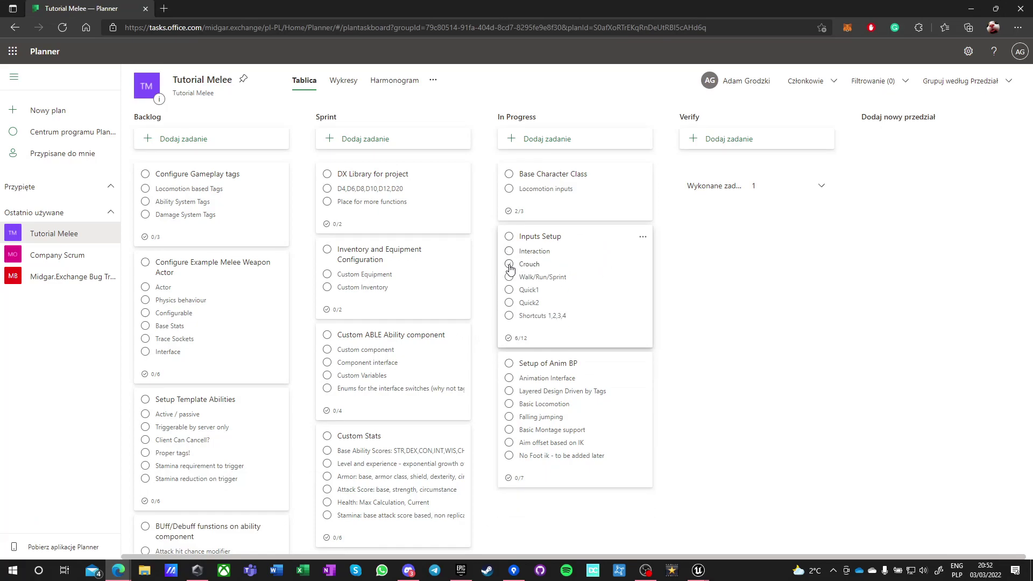
click(510, 265)
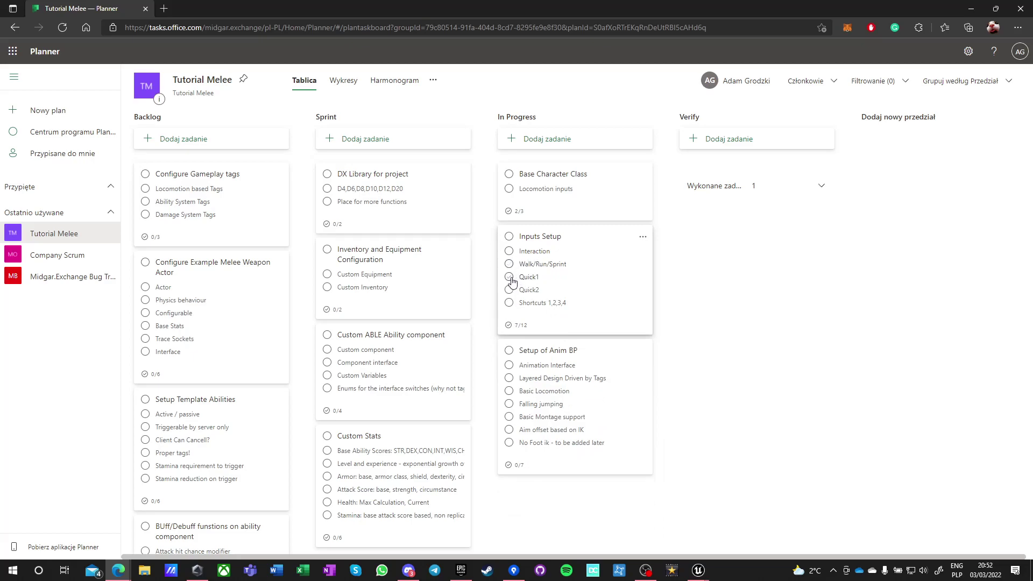
click(510, 303)
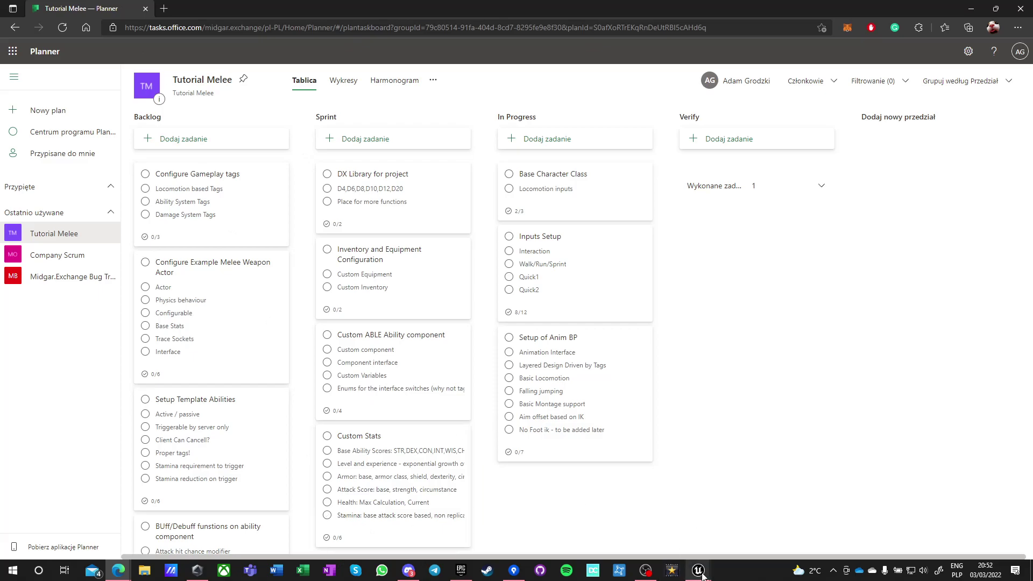
mouse_move(698, 570)
click(740, 524)
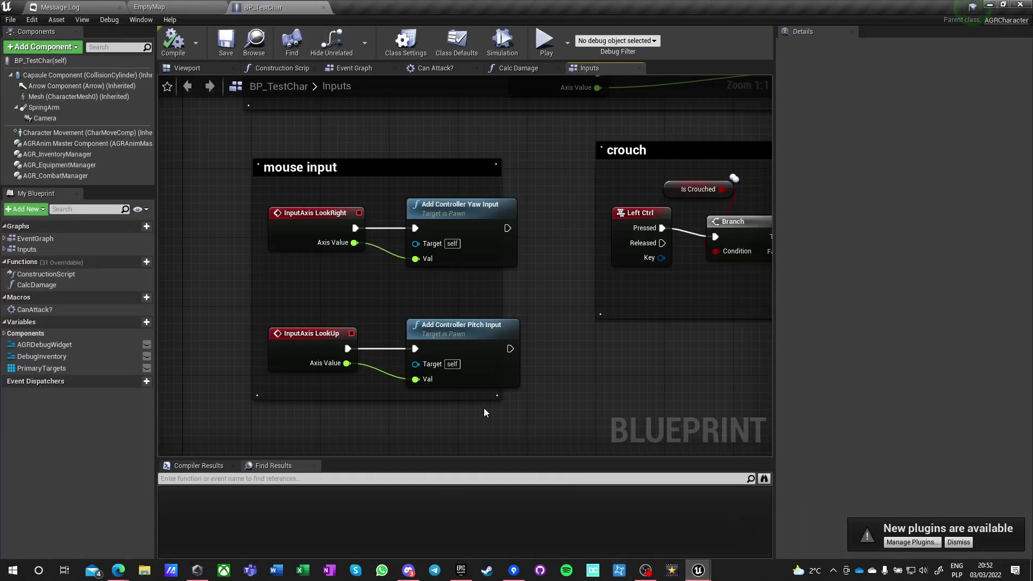
- Close the EmptyMap editor and create an Input Action named IA_Quickslot1 in Inputs
click(148, 7)
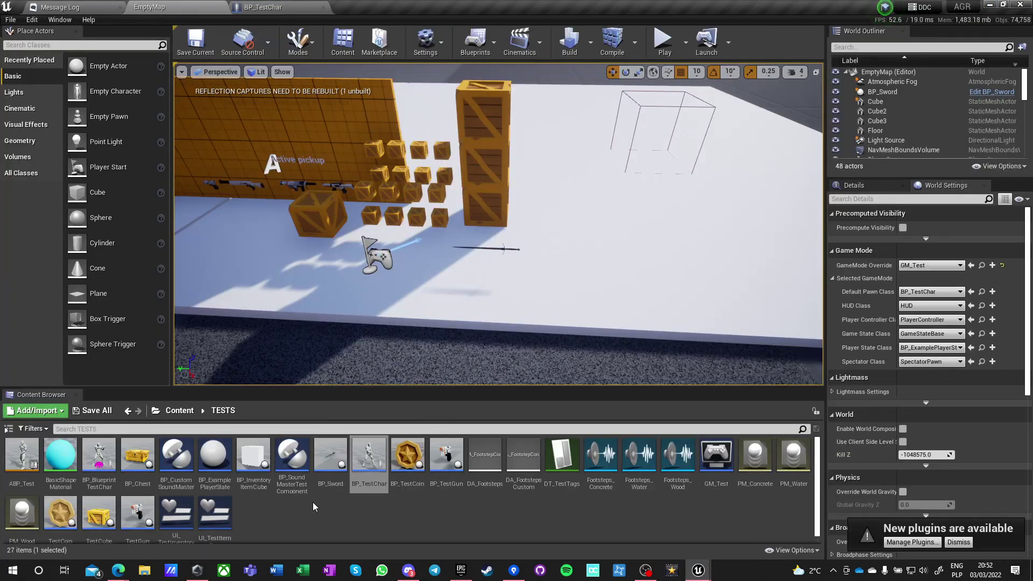
click(1019, 5)
click(699, 571)
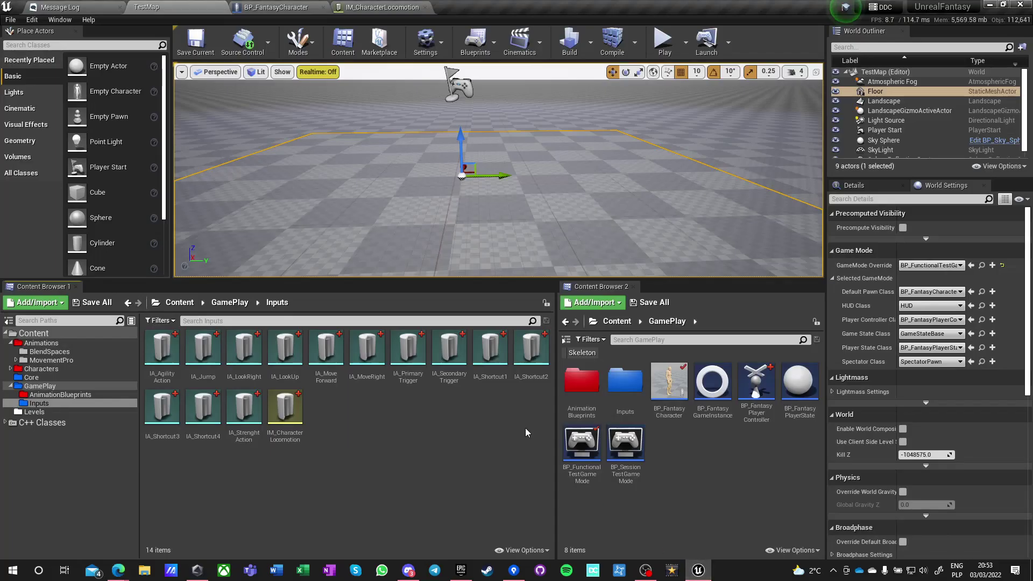
right_click(337, 426)
mouse_move(377, 325)
click(473, 330)
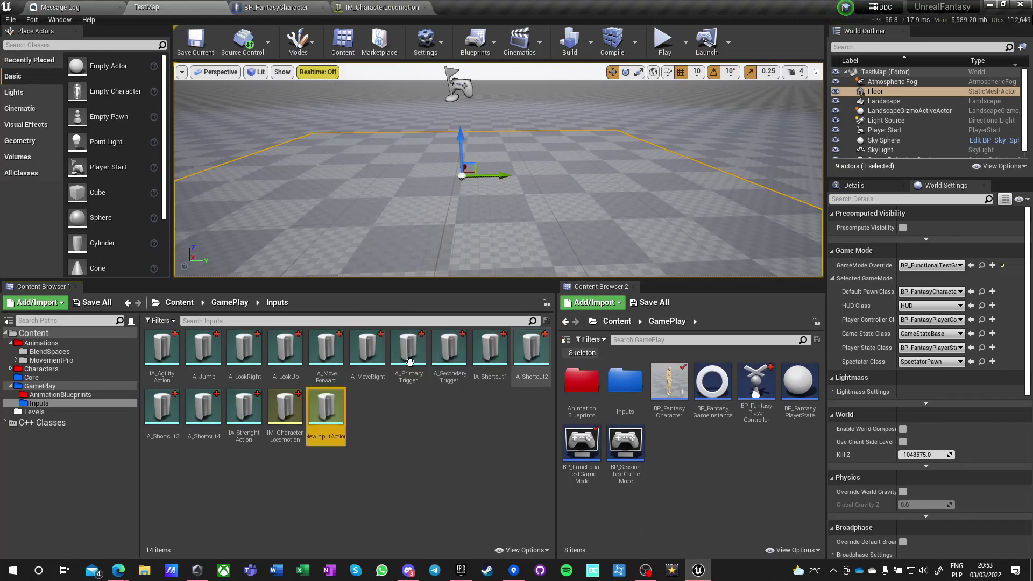
text(IA_Q)
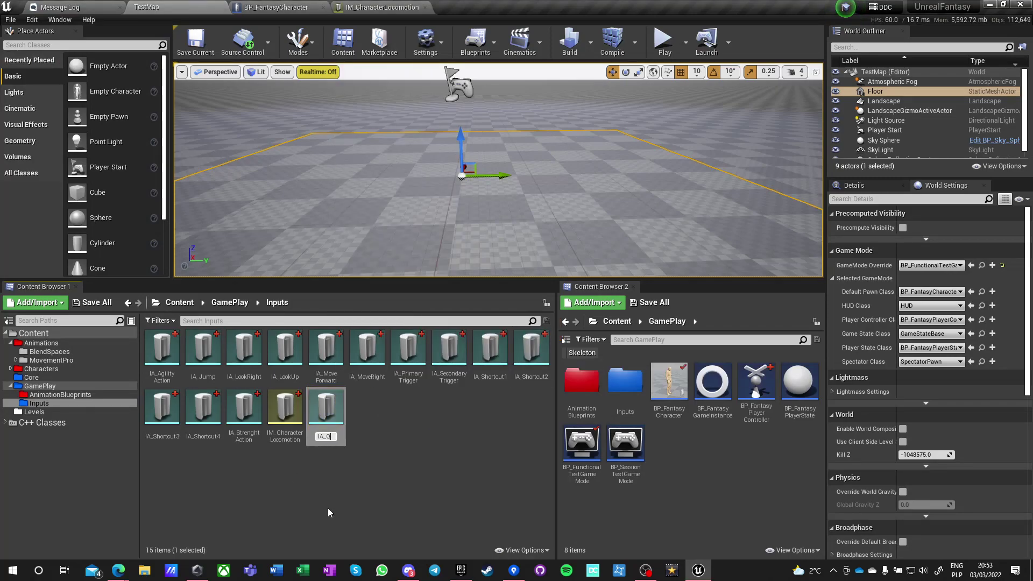
text(uickslot1)
key(Return)
- Give IA_Quickslot1 a Digital (bool) value and a Pressed trigger, then save and close it
double_click(449, 352)
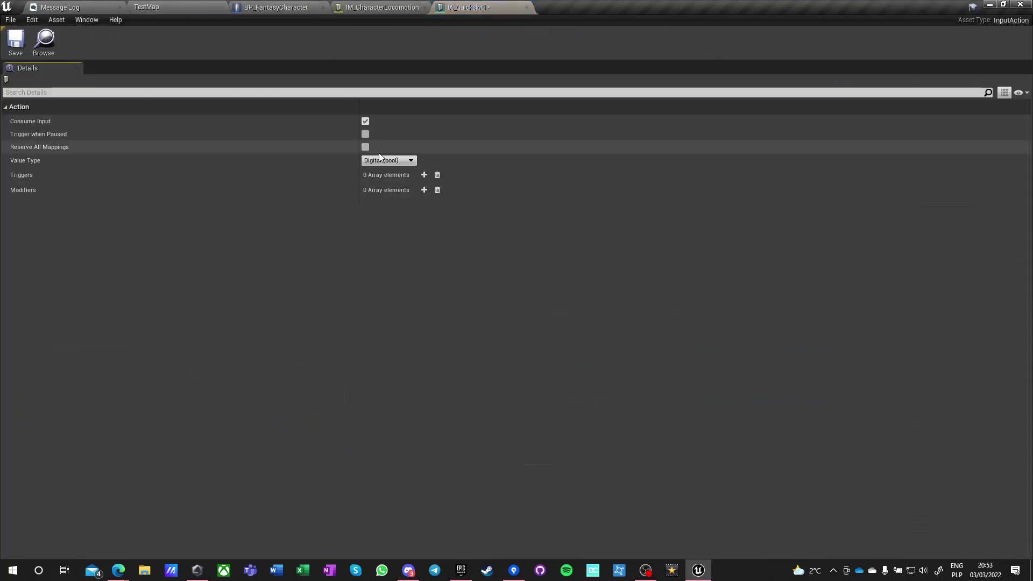
click(380, 160)
click(382, 167)
click(424, 176)
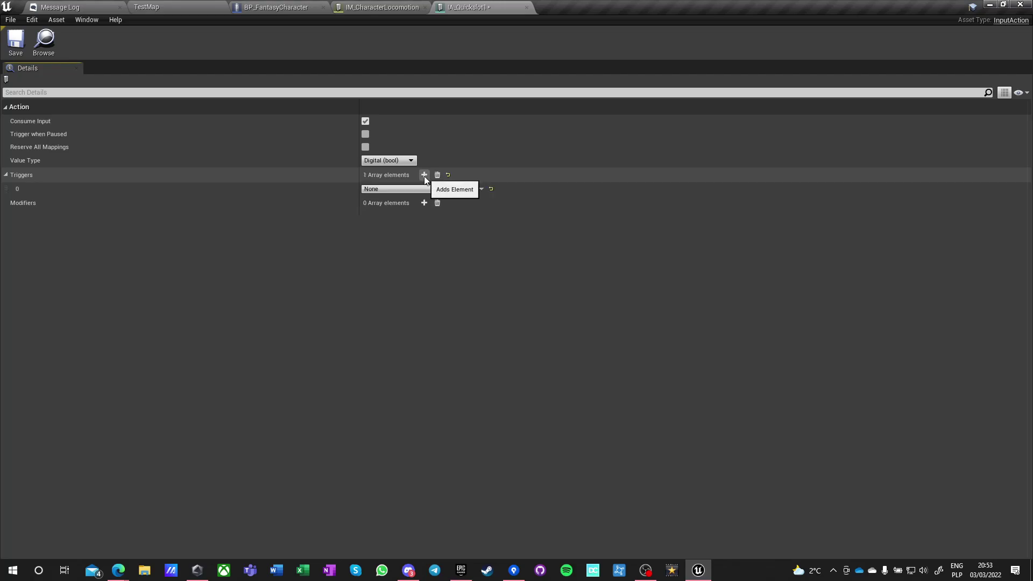
click(425, 189)
click(391, 263)
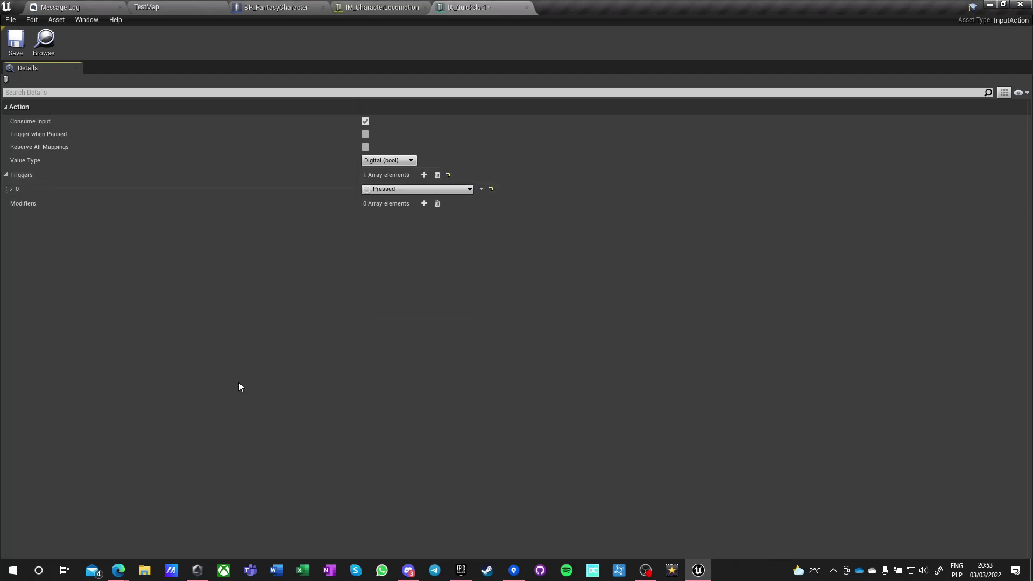
click(16, 41)
click(527, 7)
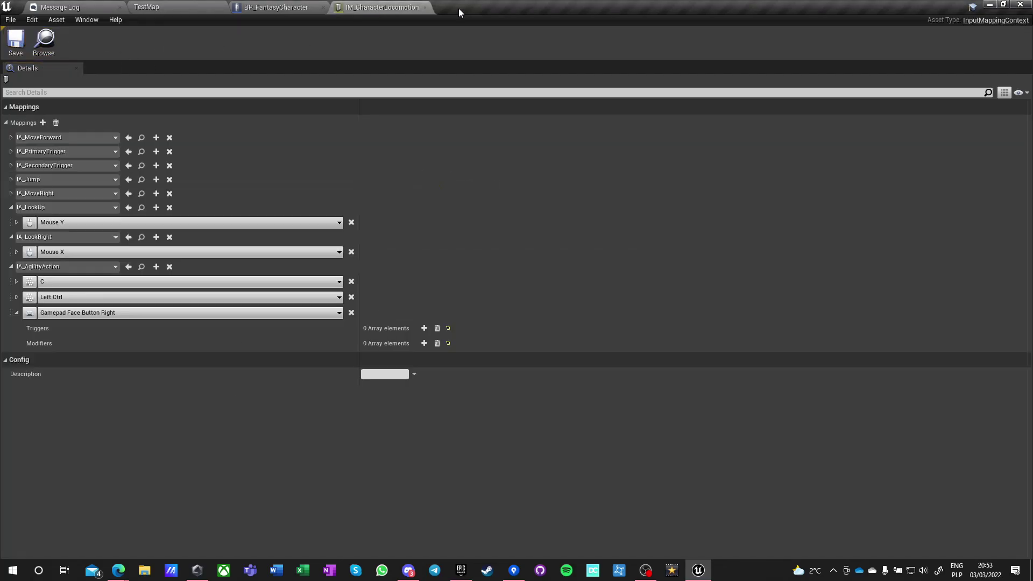
click(146, 7)
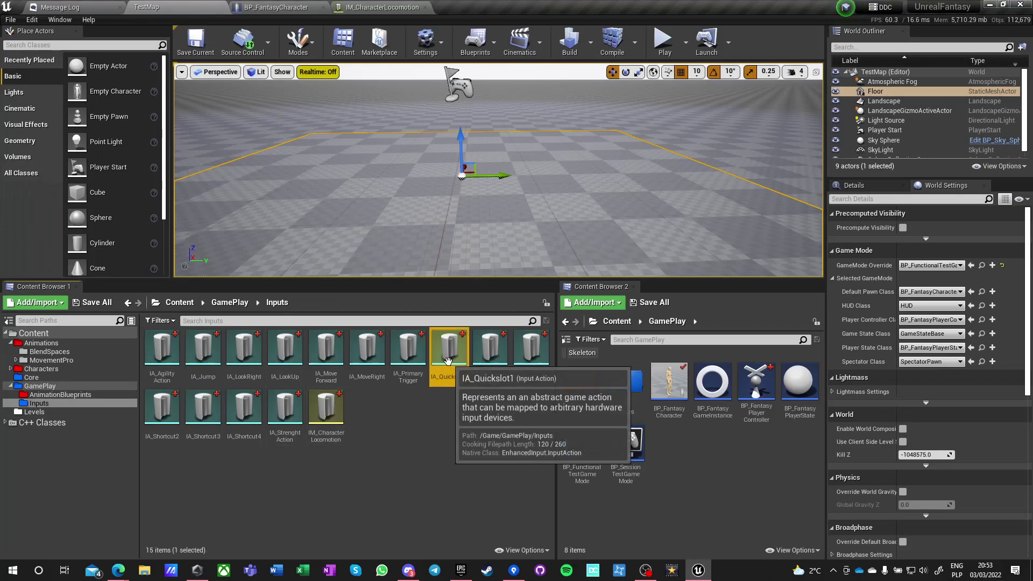
- Duplicate IA_Quickslot1 as IA_Quickslot2, then create IA_InteractUse and open it
key(ctrl+w)
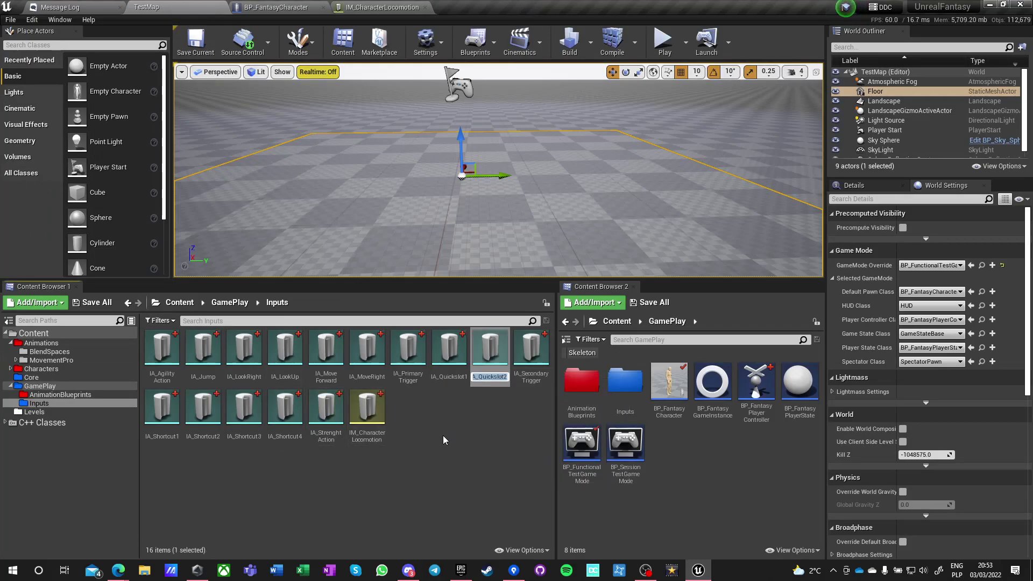
key(Return)
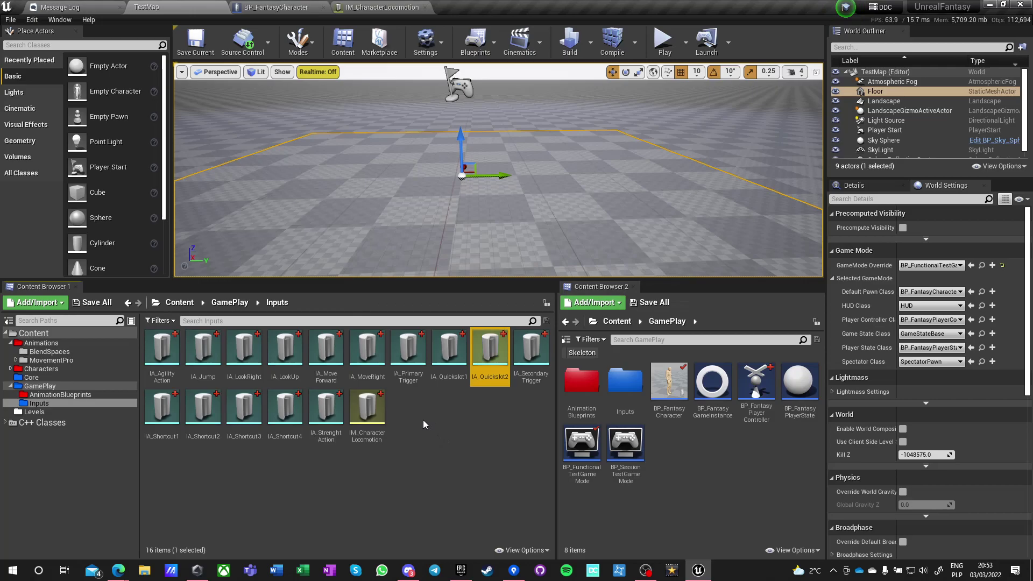
right_click(417, 420)
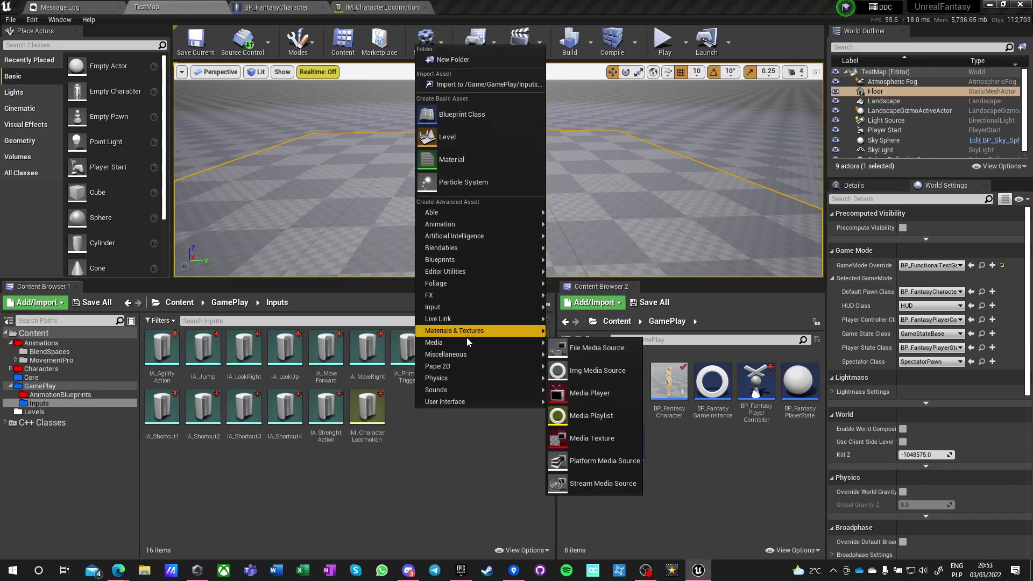
mouse_move(457, 309)
click(588, 312)
text(IA_)
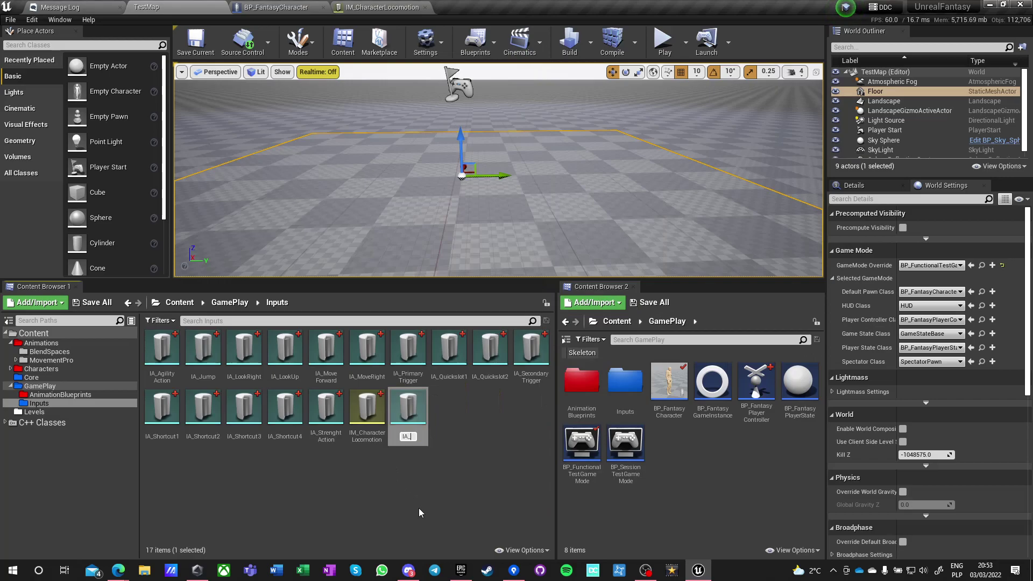
text(InteractUse)
key(Return)
double_click(204, 355)
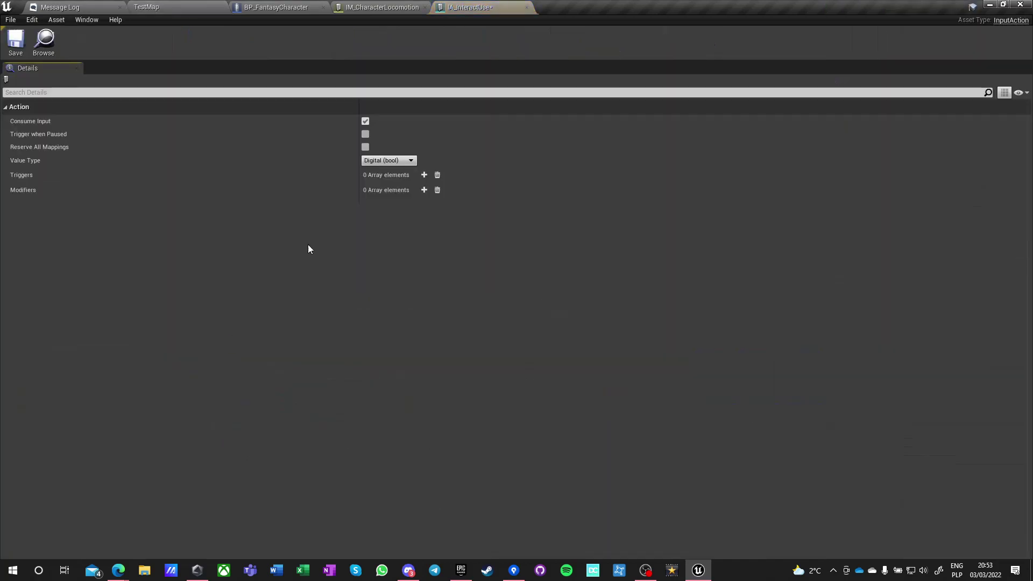
- Give IA_InteractUse a Hold trigger and a Pressed trigger, then save and close it
click(424, 175)
click(416, 189)
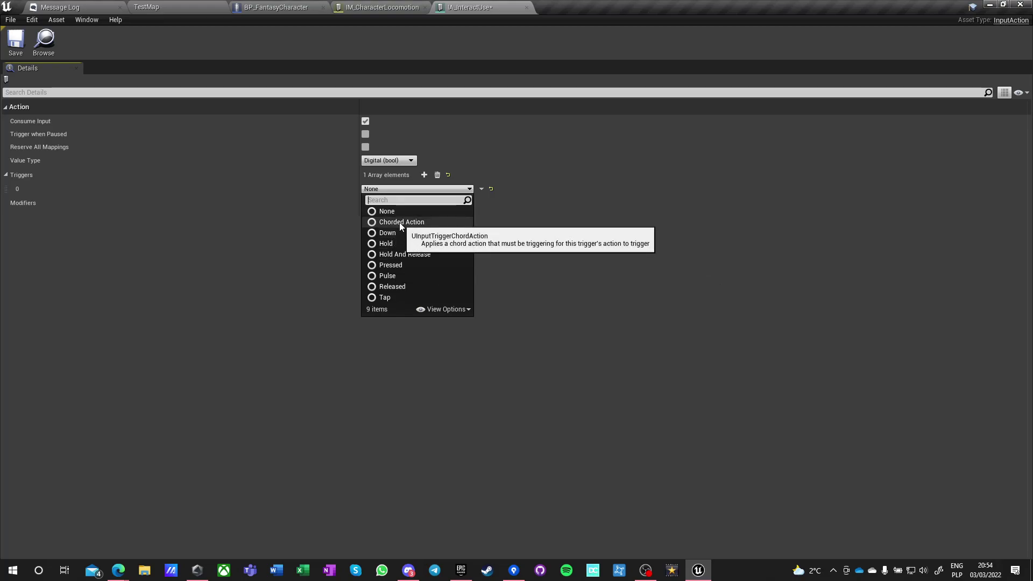
click(393, 242)
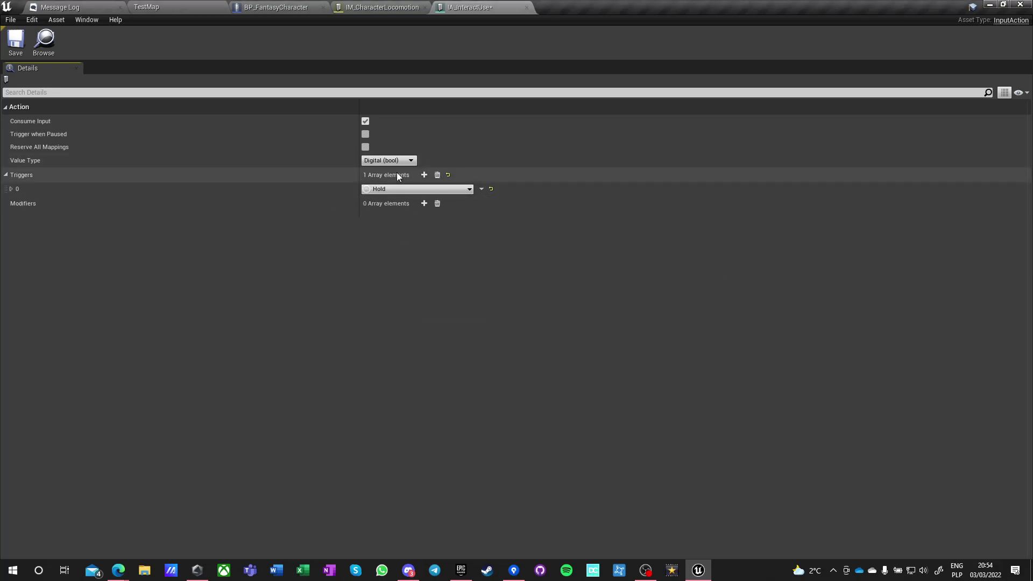
click(425, 175)
click(379, 203)
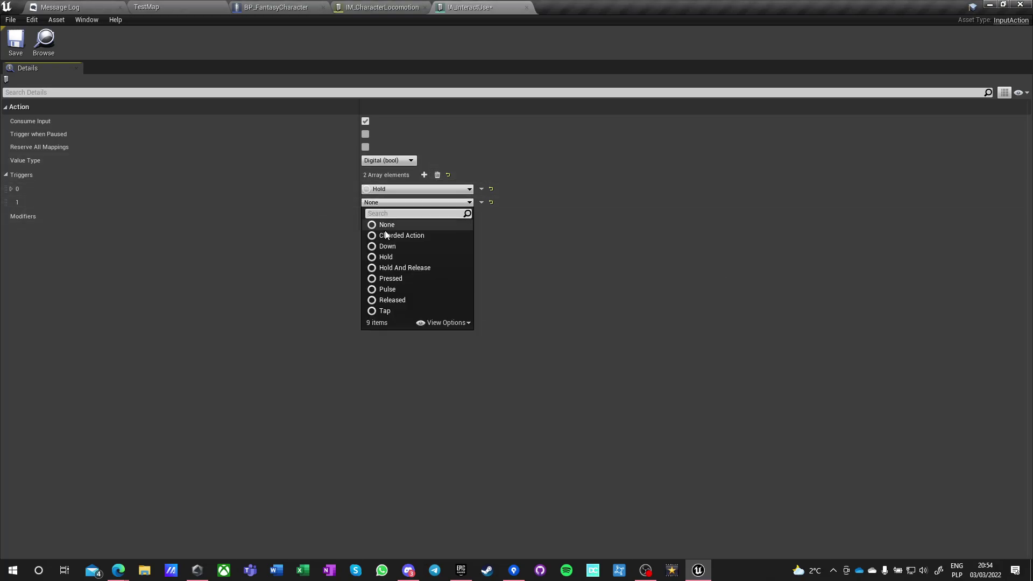
click(408, 279)
click(16, 40)
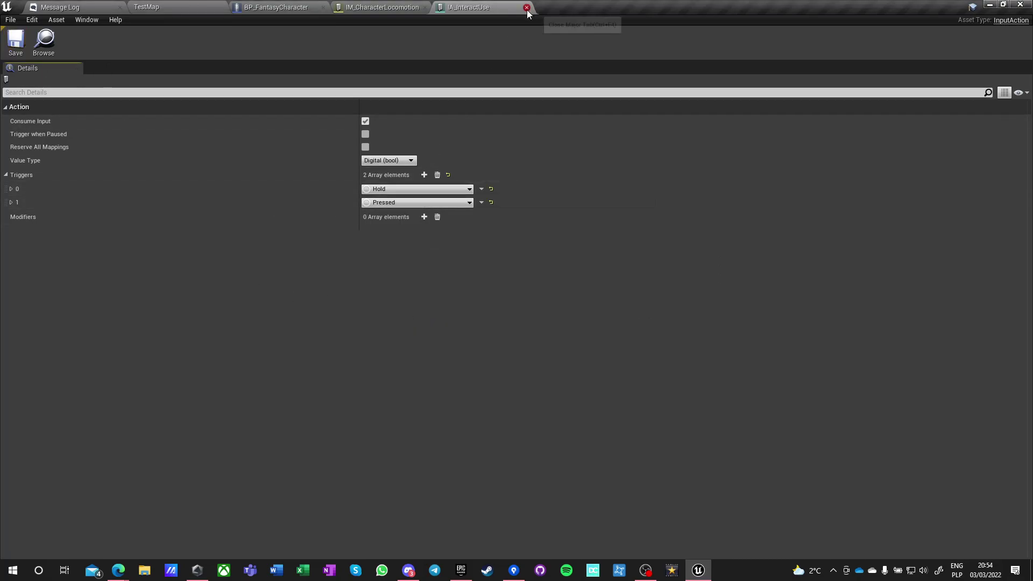
click(527, 8)
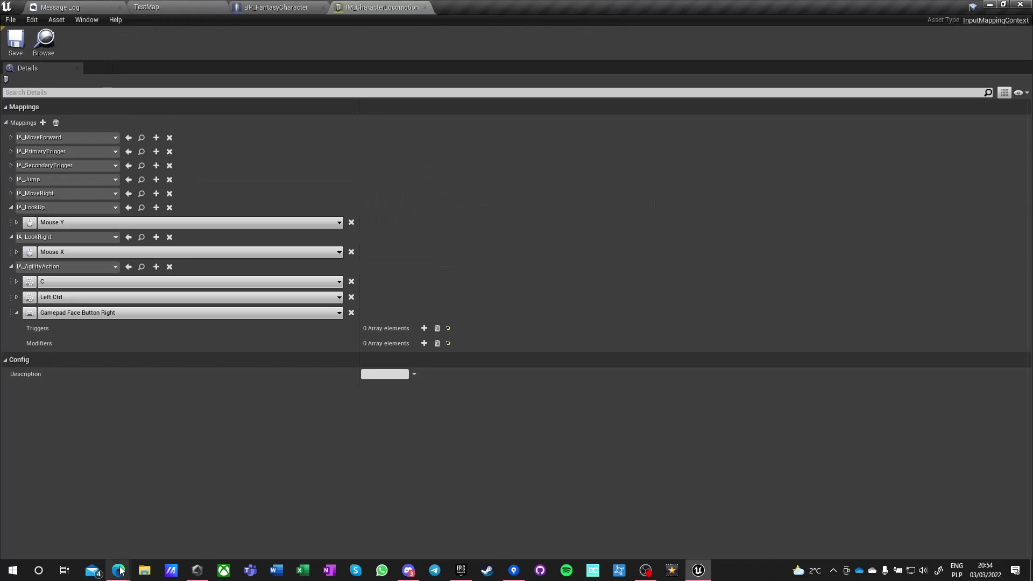
- Tick off Quick1, Quick2 and Interaction on the Planner Inputs Setup checklist
mouse_move(119, 570)
click(269, 533)
click(509, 277)
click(509, 277)
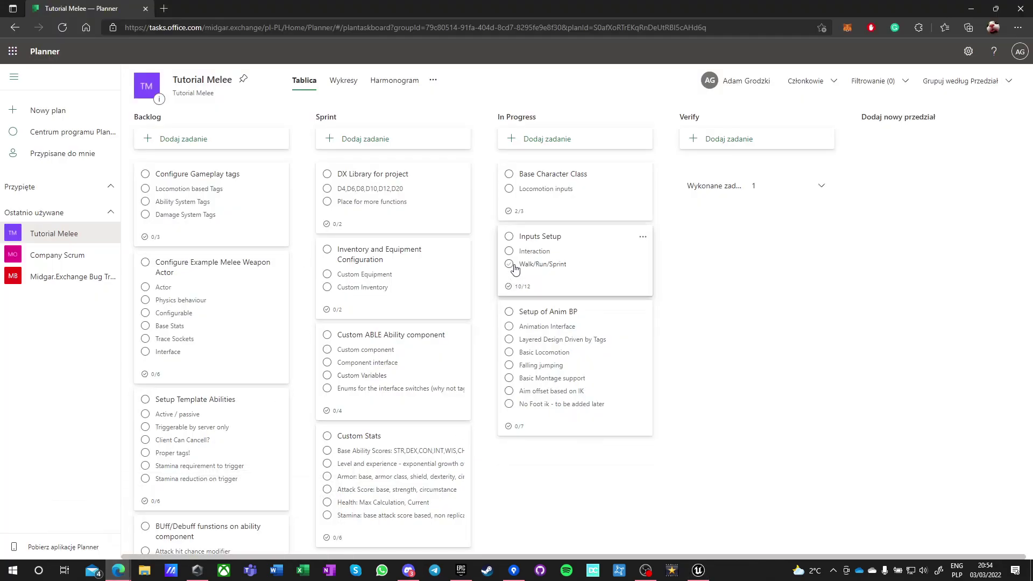
click(510, 253)
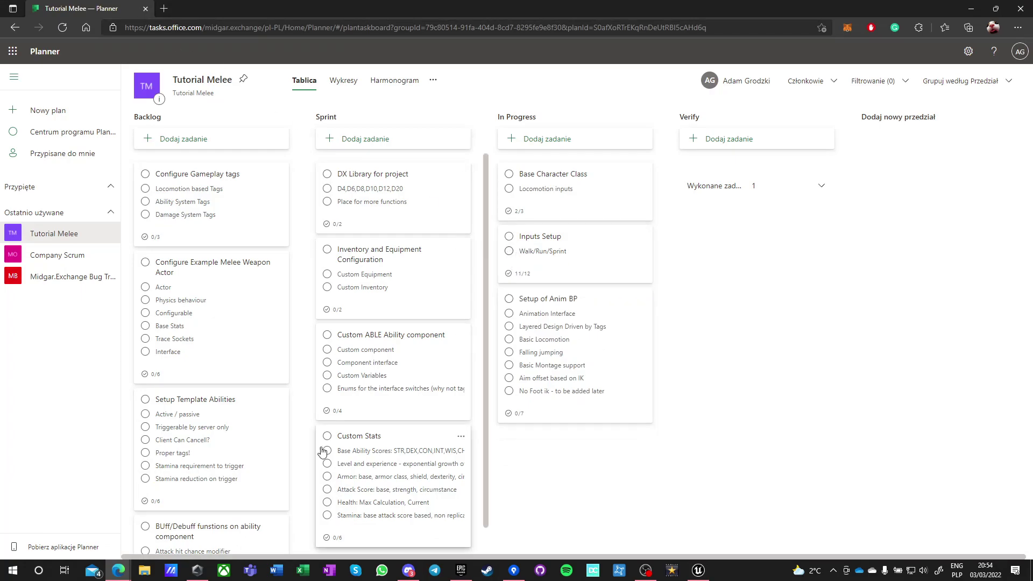
click(698, 570)
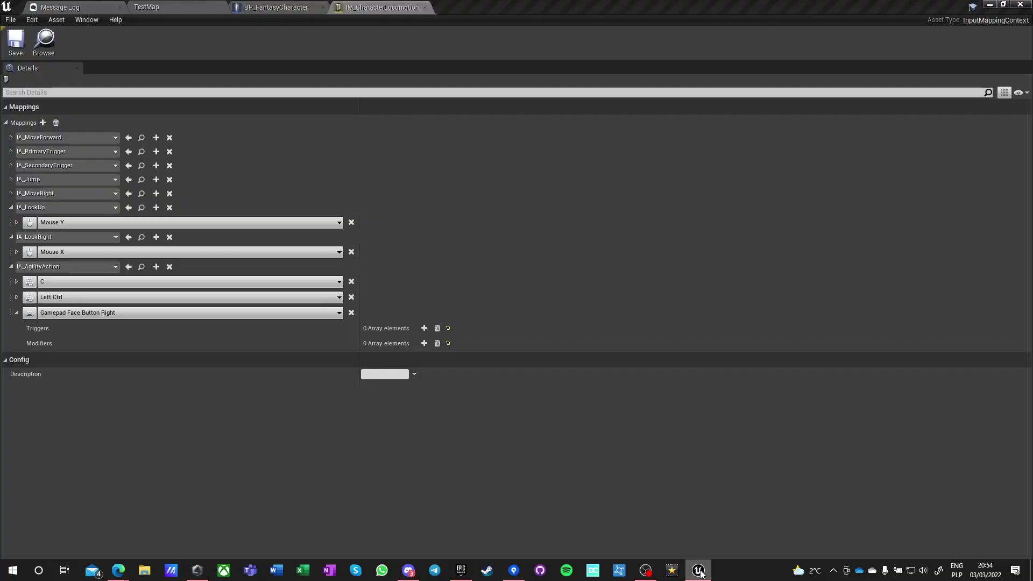
- Add then remove an empty action mapping and collapse the AgilityAction, LookRight and LookUp entries
click(43, 122)
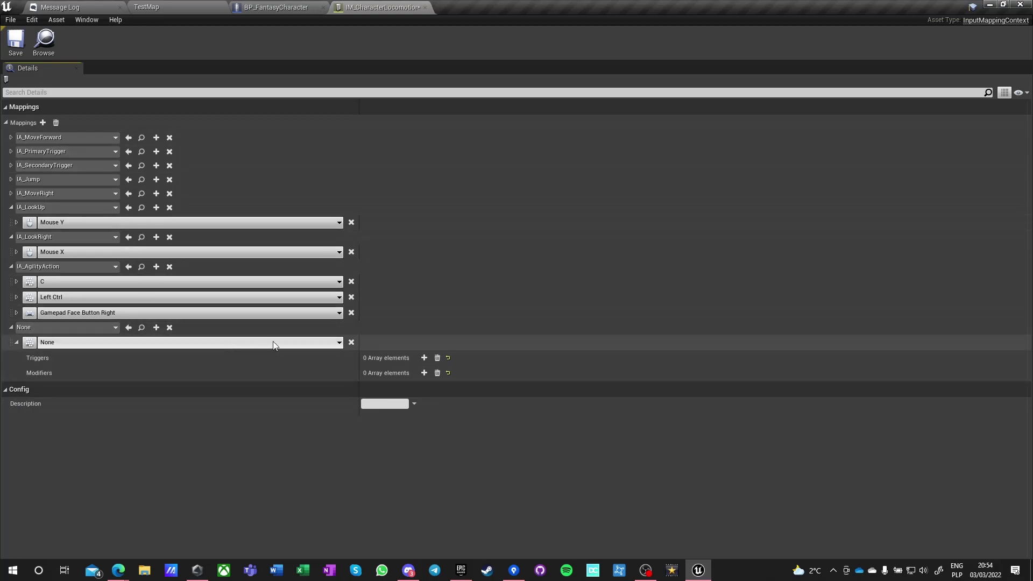
click(169, 327)
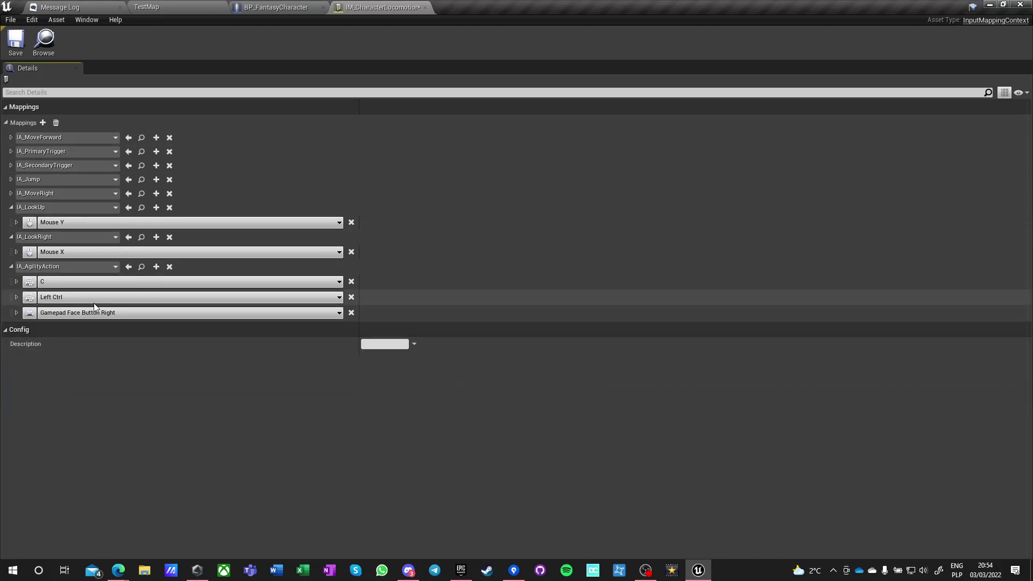
click(11, 266)
click(11, 237)
click(11, 207)
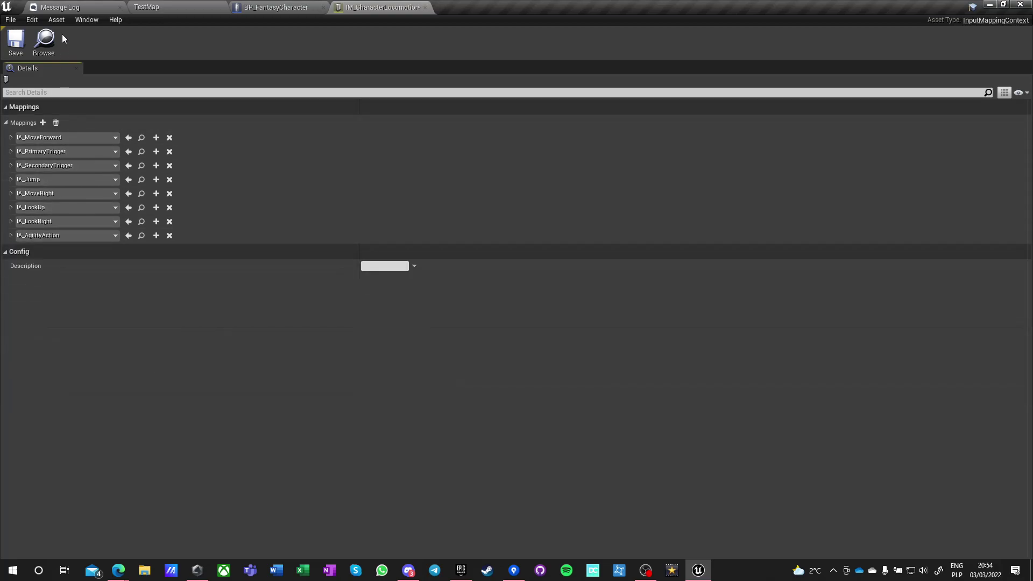
- Bind Gamepad Right Thumbstick Y-Axis as a new key for IA_LookUp
click(11, 207)
click(156, 207)
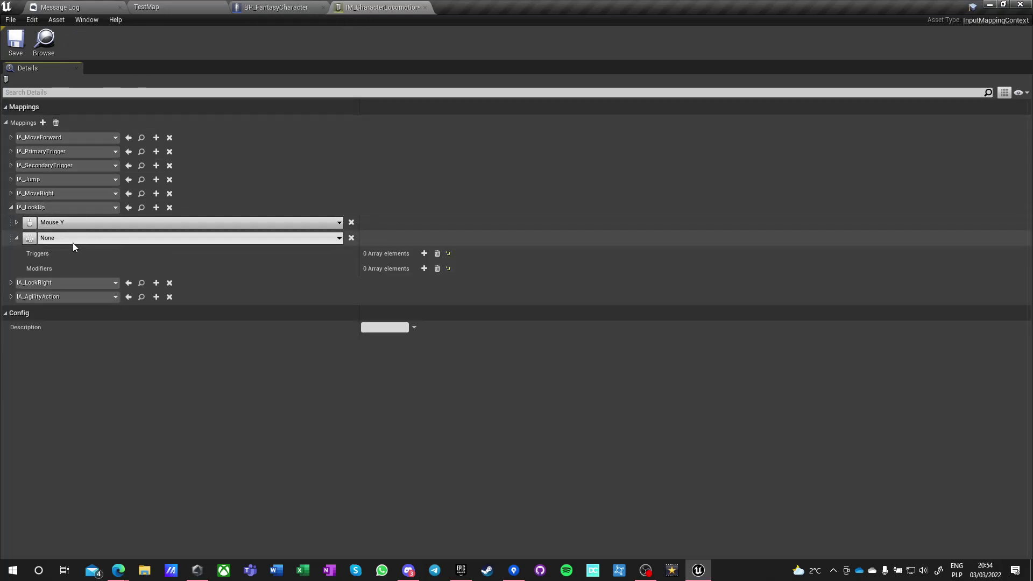
click(77, 243)
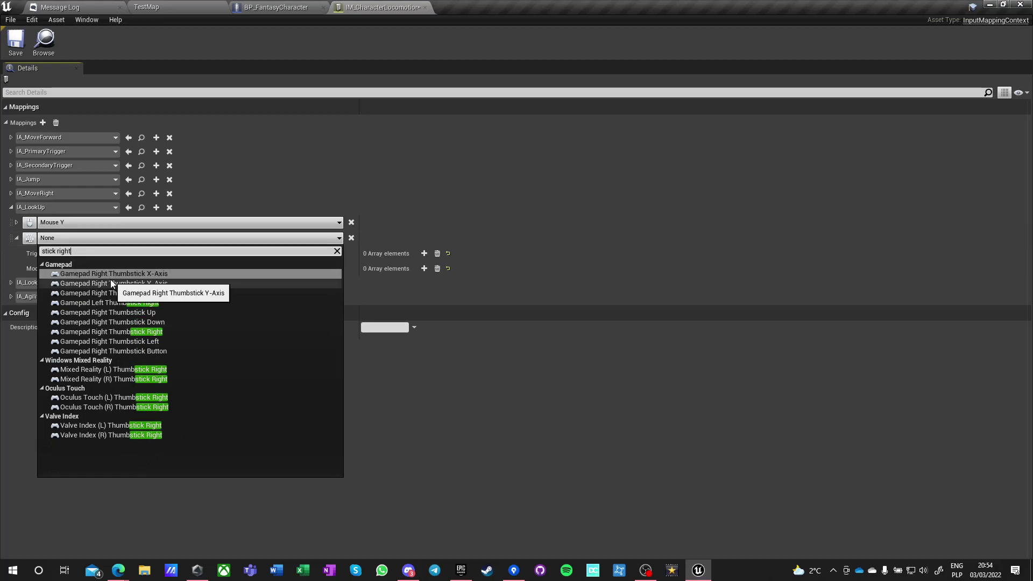
click(156, 286)
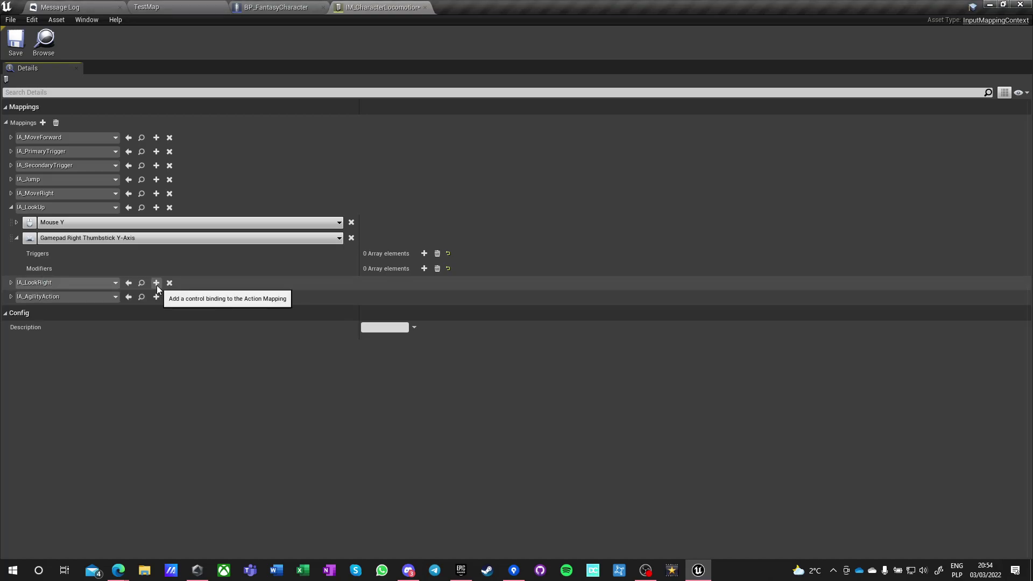
- Bind Gamepad Right Thumbstick X-Axis as a new key for IA_LookRight
click(11, 284)
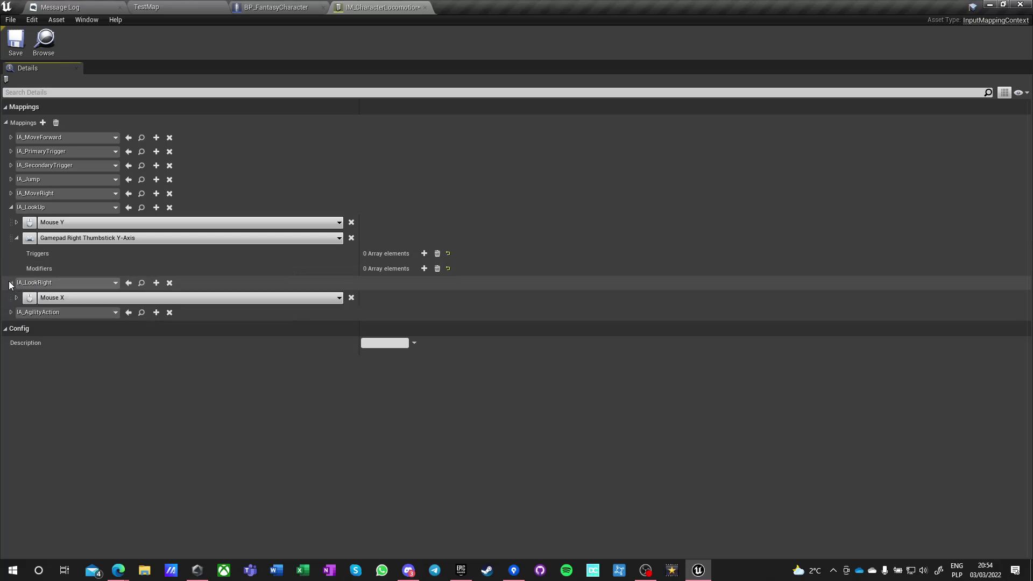
click(156, 283)
click(90, 283)
text(stick right)
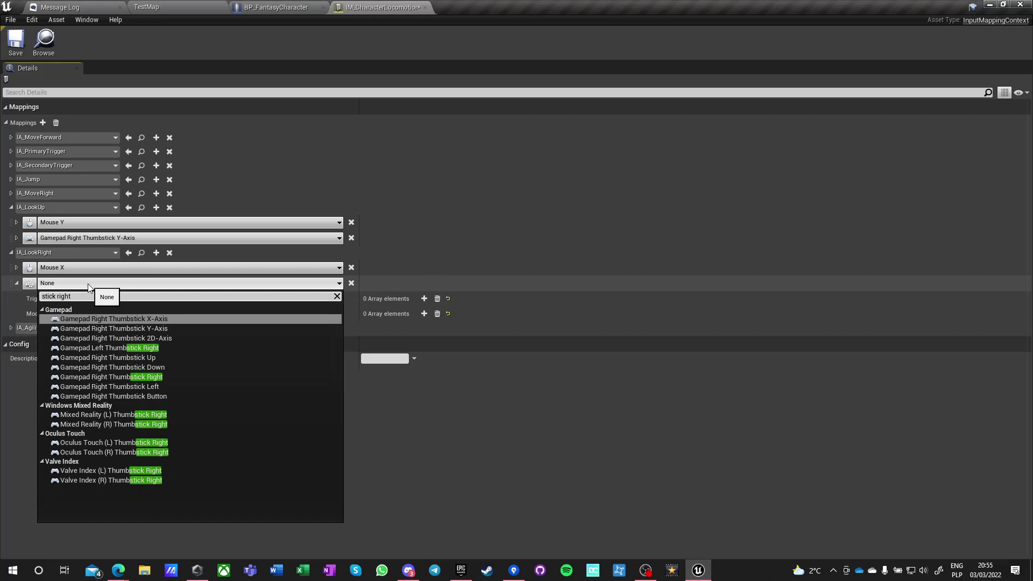
click(120, 318)
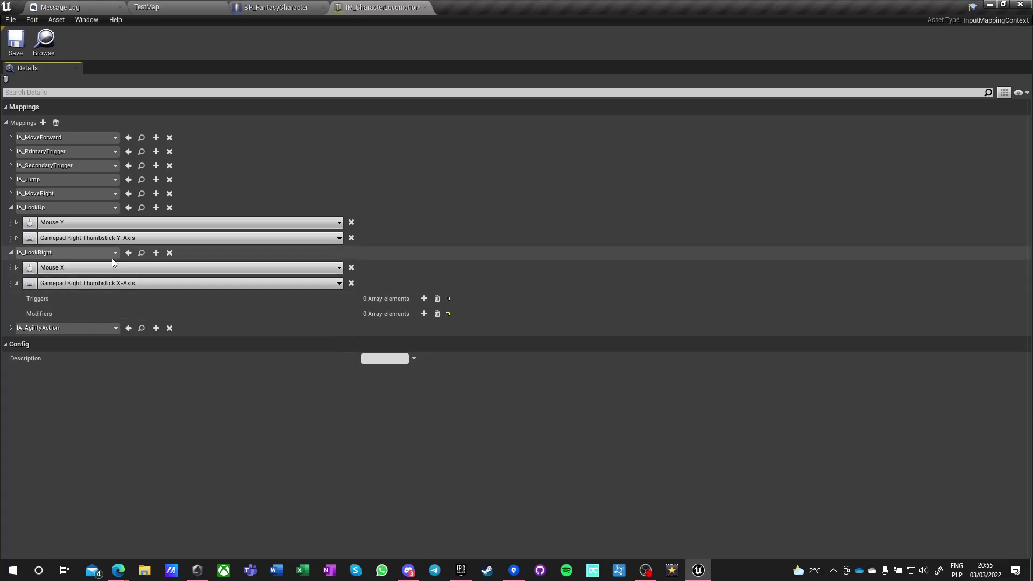
- Add a Negate modifier to the Y-Axis mapping and save the mapping context
click(17, 238)
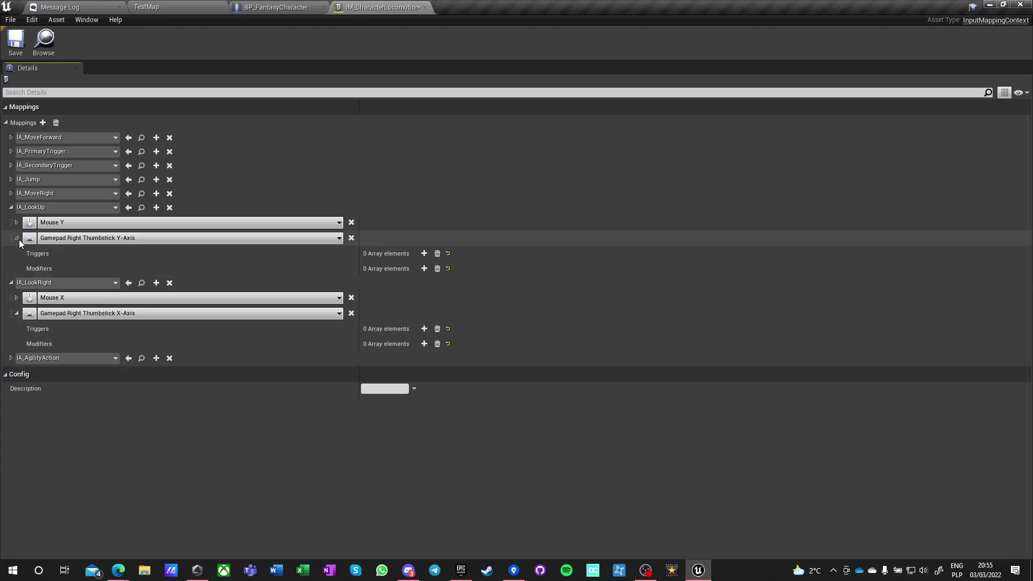
click(424, 269)
click(388, 283)
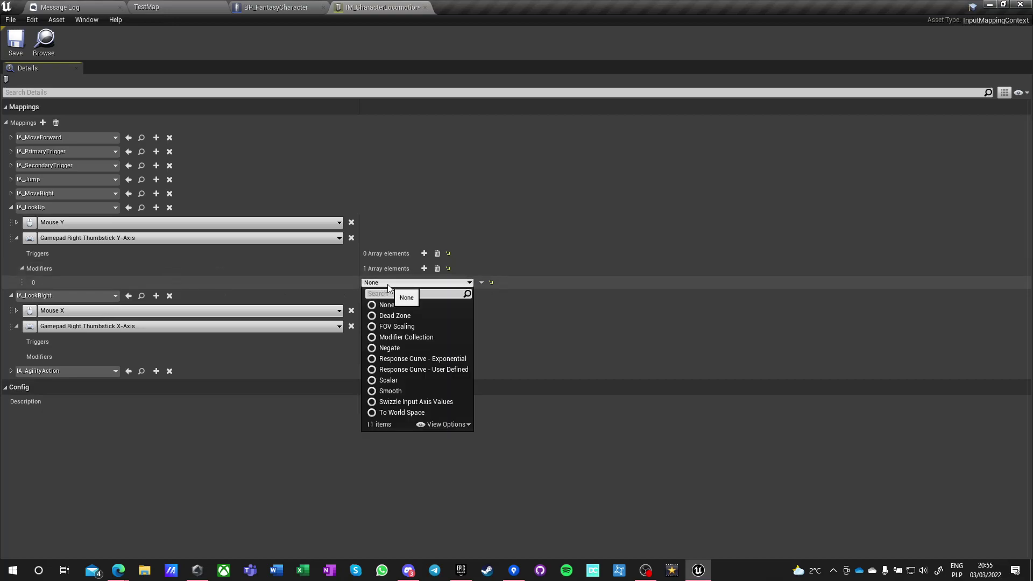
click(396, 356)
click(399, 283)
click(392, 353)
click(15, 53)
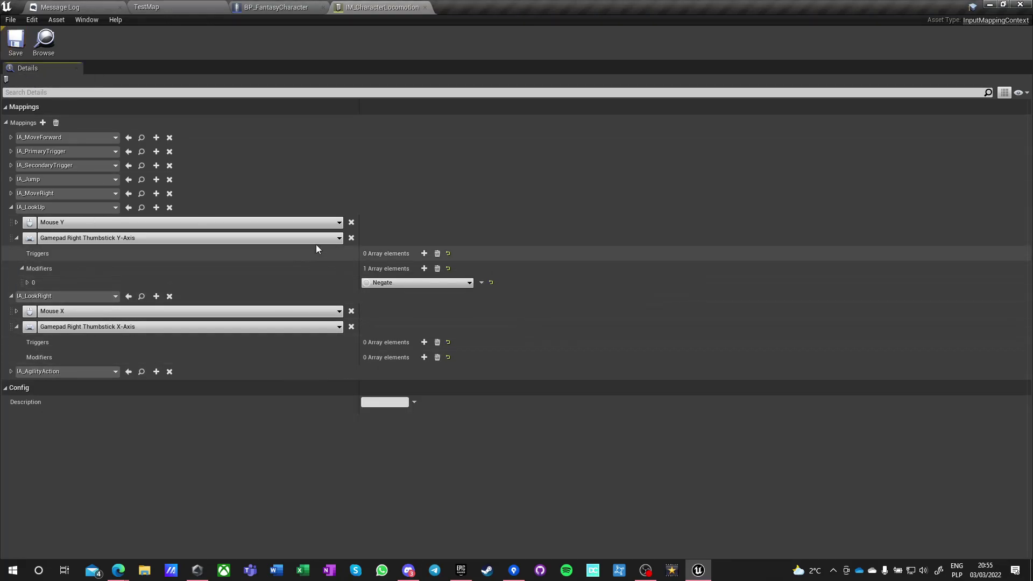
- Collapse the LookUp and LookRight mappings and briefly review IA_AgilityAction's keys
click(11, 209)
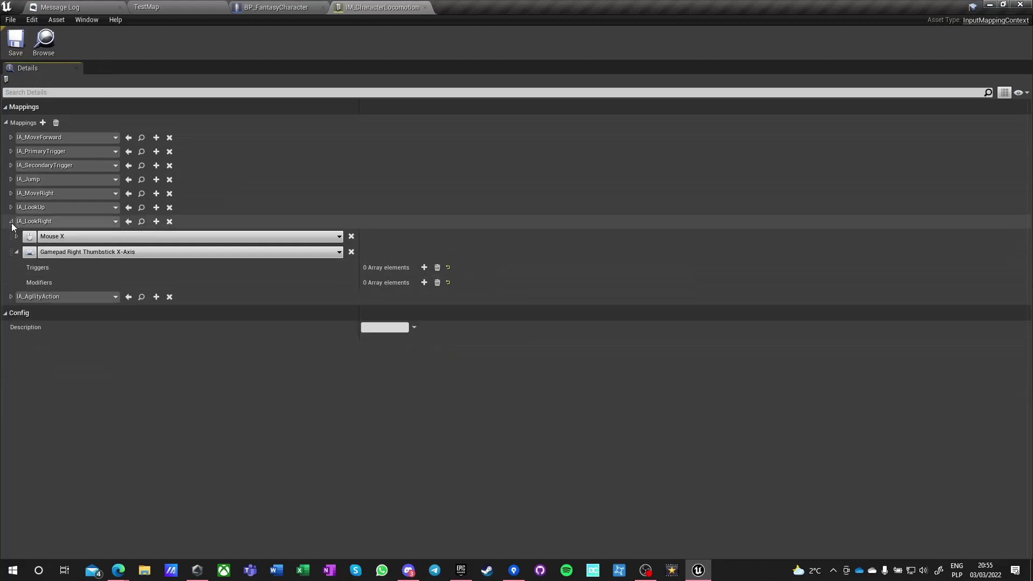
click(12, 221)
click(11, 236)
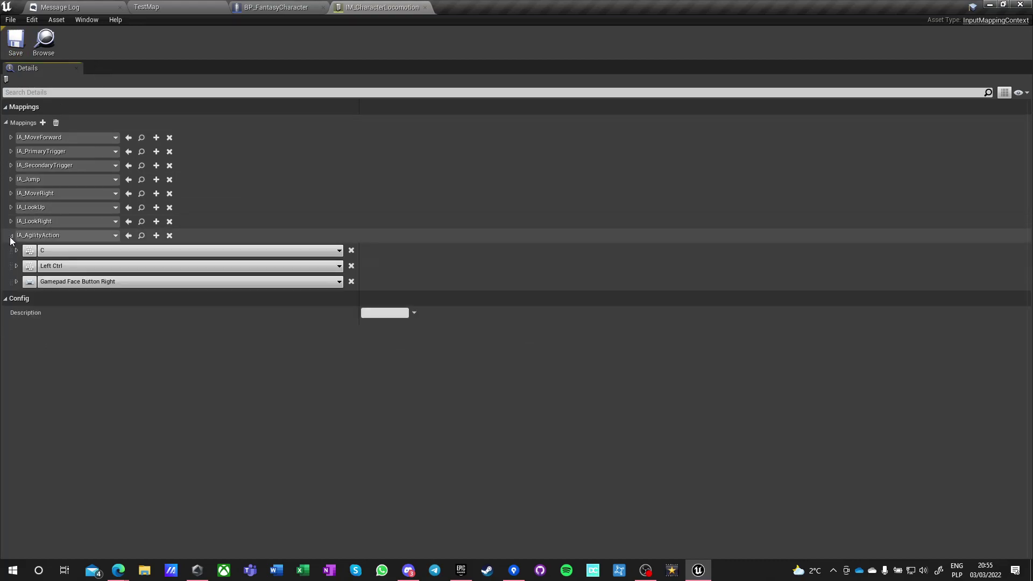
click(11, 236)
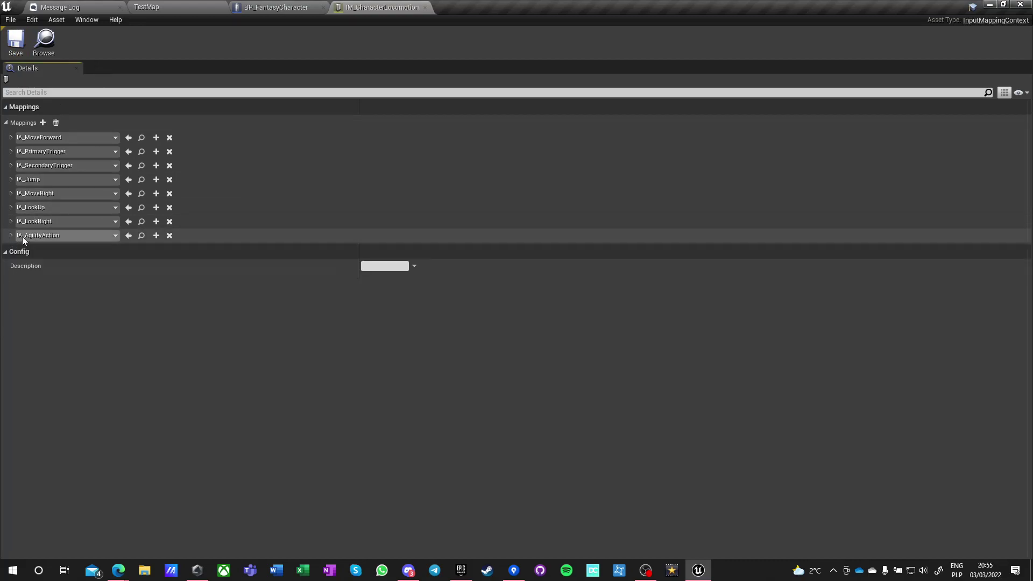
click(276, 7)
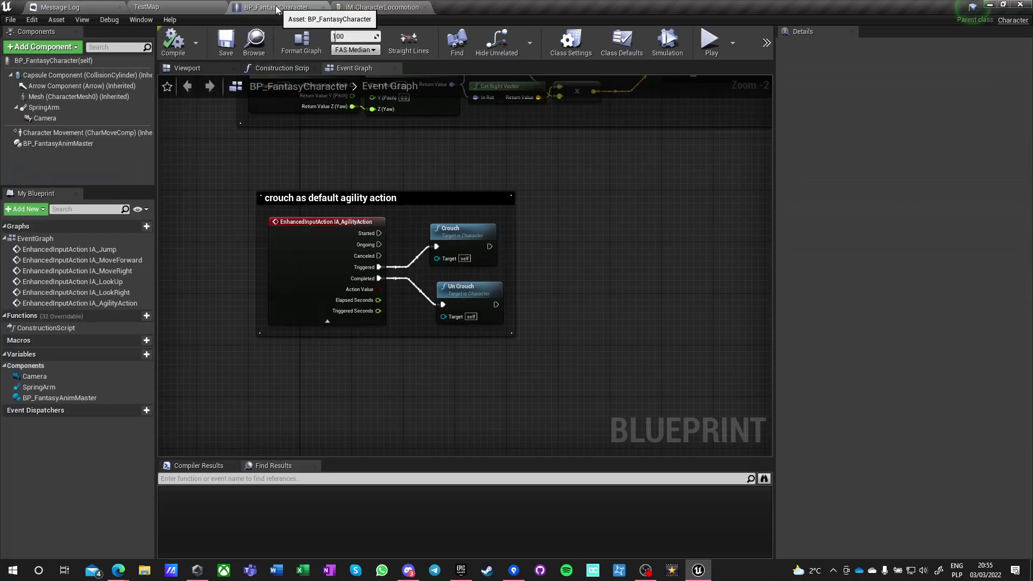
- Go to the TestMap level editor and clear the asset selection in the Inputs folder
click(177, 11)
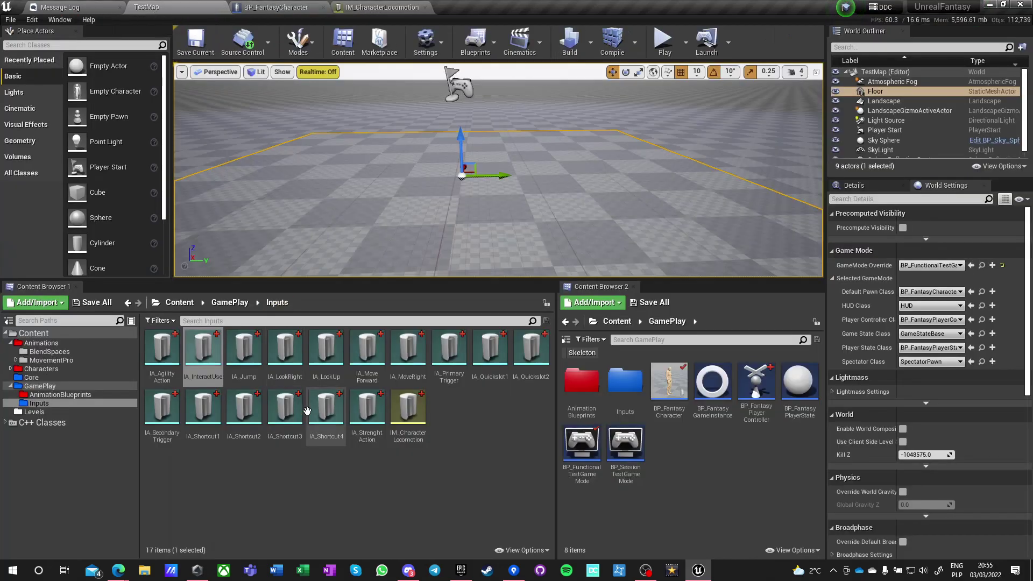
click(462, 423)
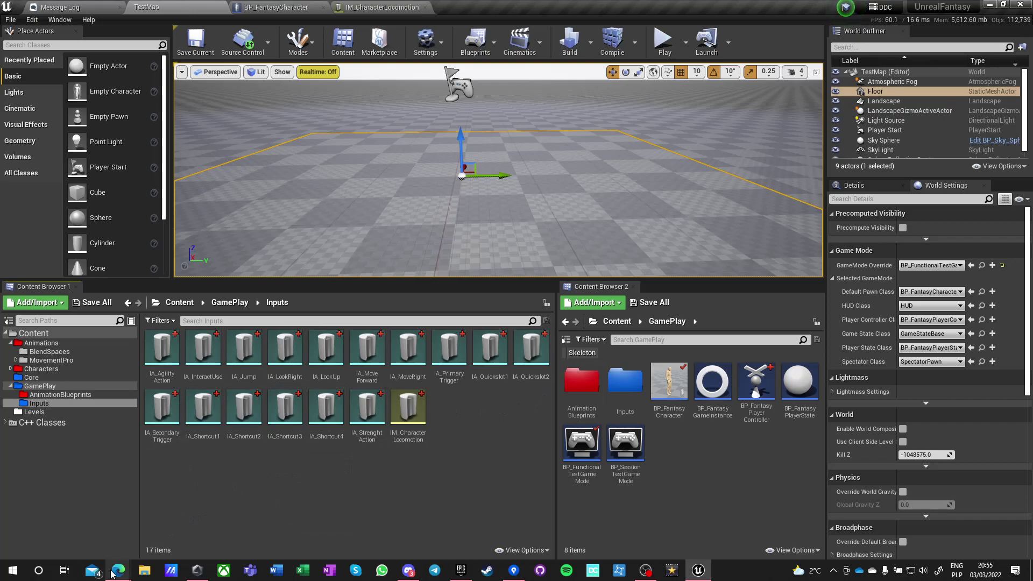
mouse_move(118, 570)
mouse_move(265, 532)
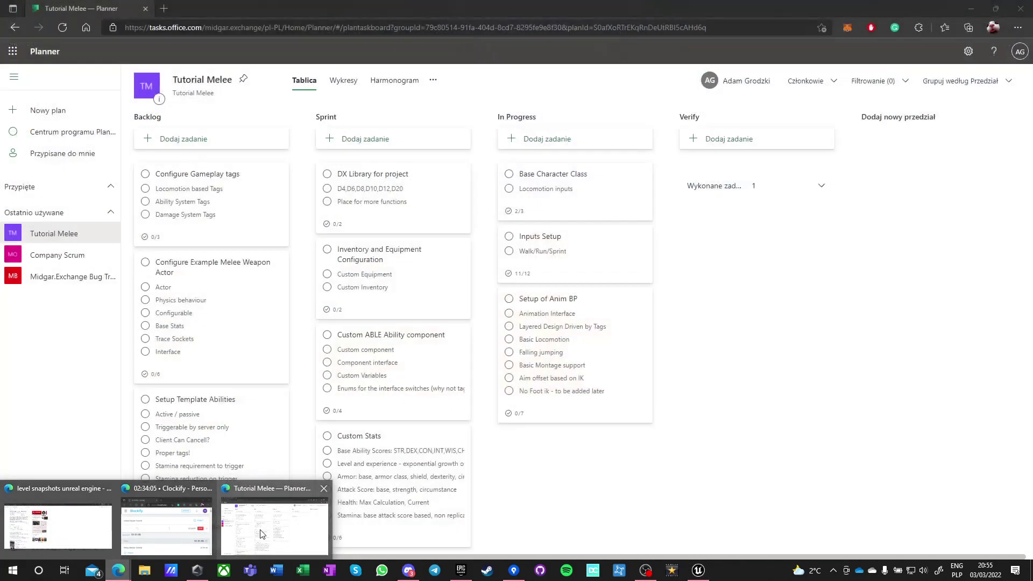
click(271, 525)
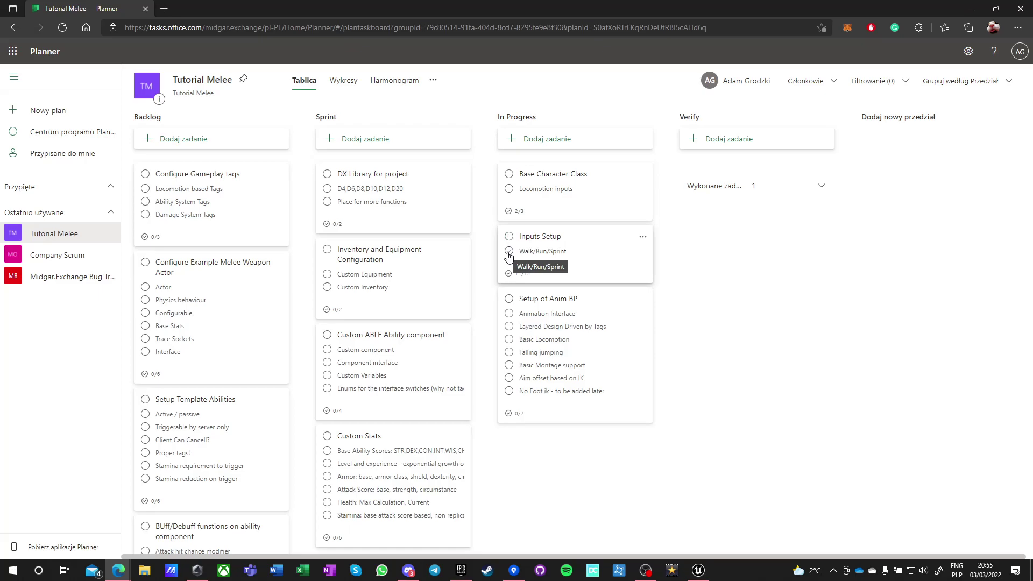
click(698, 571)
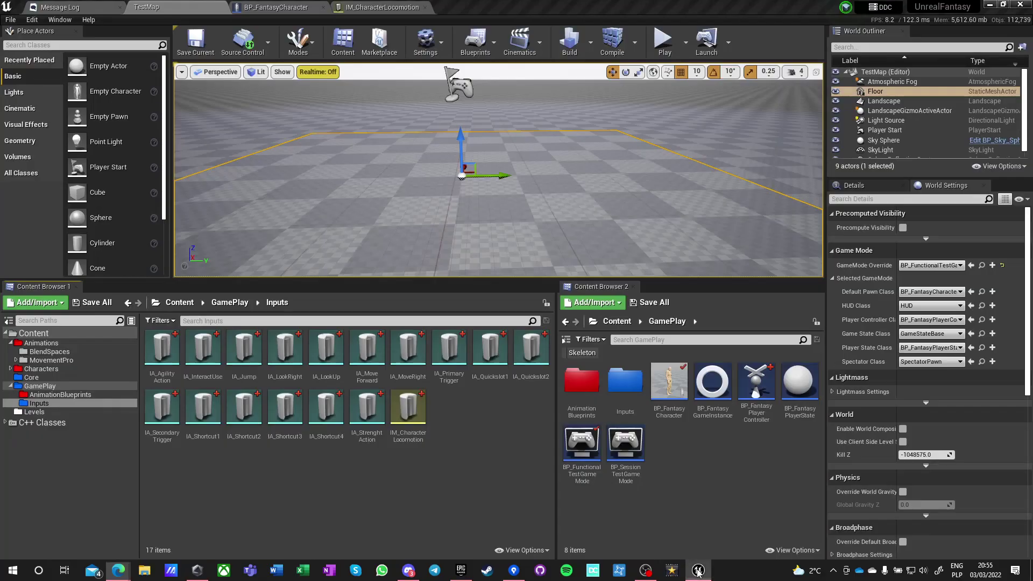
- Create a new Input Action named IA_Sprint in Inputs and open it
right_click(451, 428)
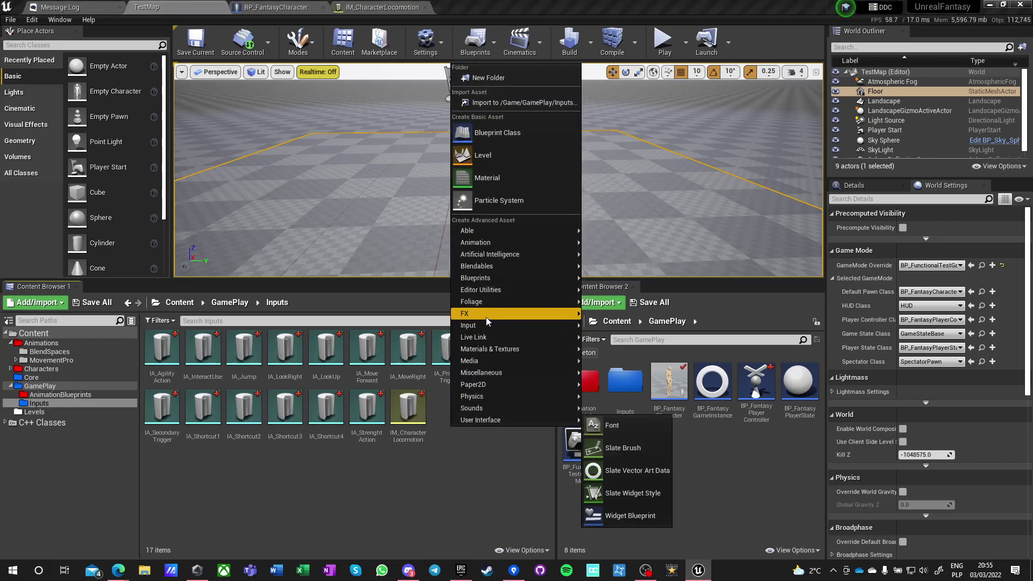
click(619, 329)
text(IA_Sprint)
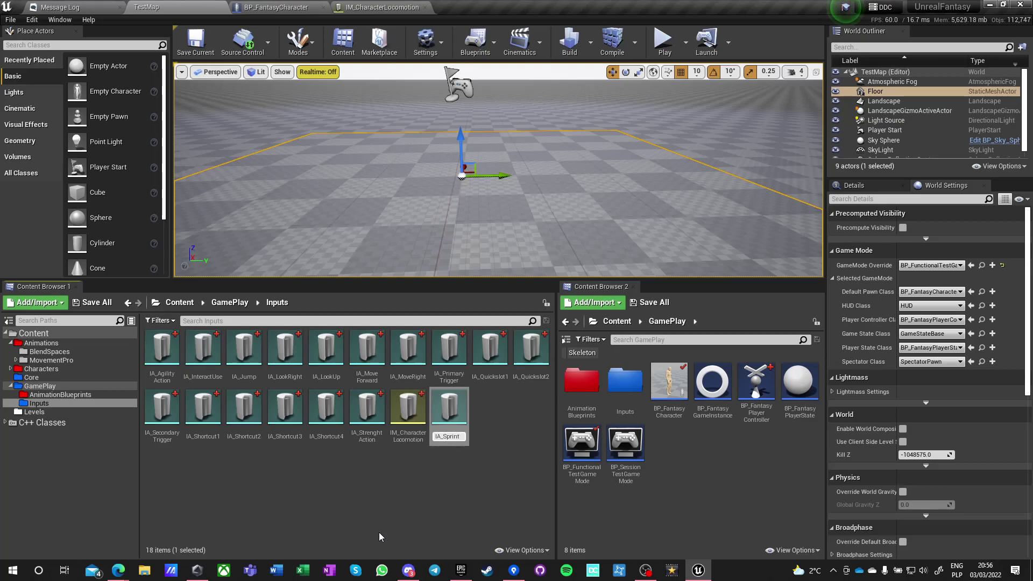
key(Return)
double_click(367, 413)
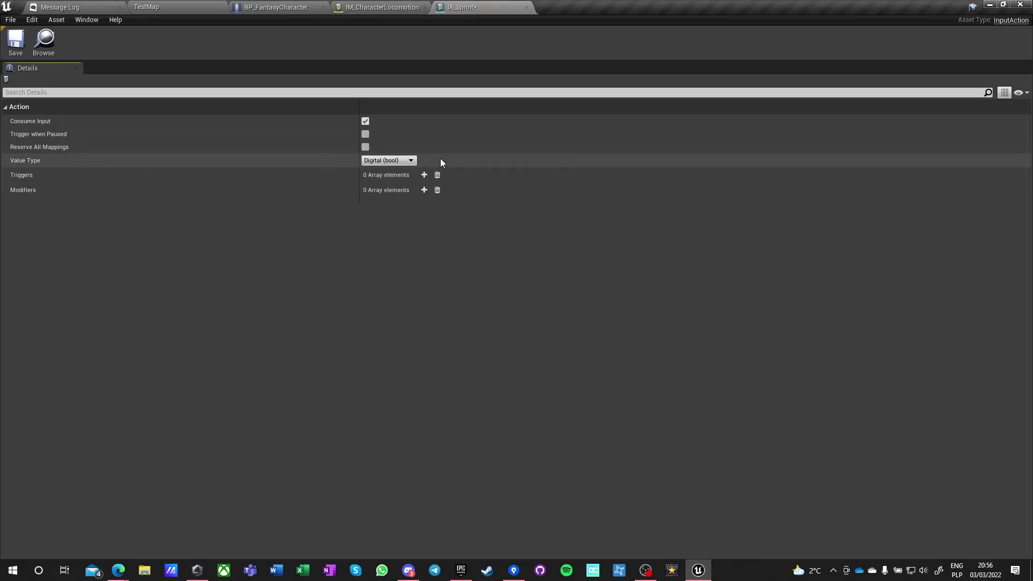
- Give IA_Sprint a Digital (bool) value and a Hold trigger, save, and close both editors
click(389, 160)
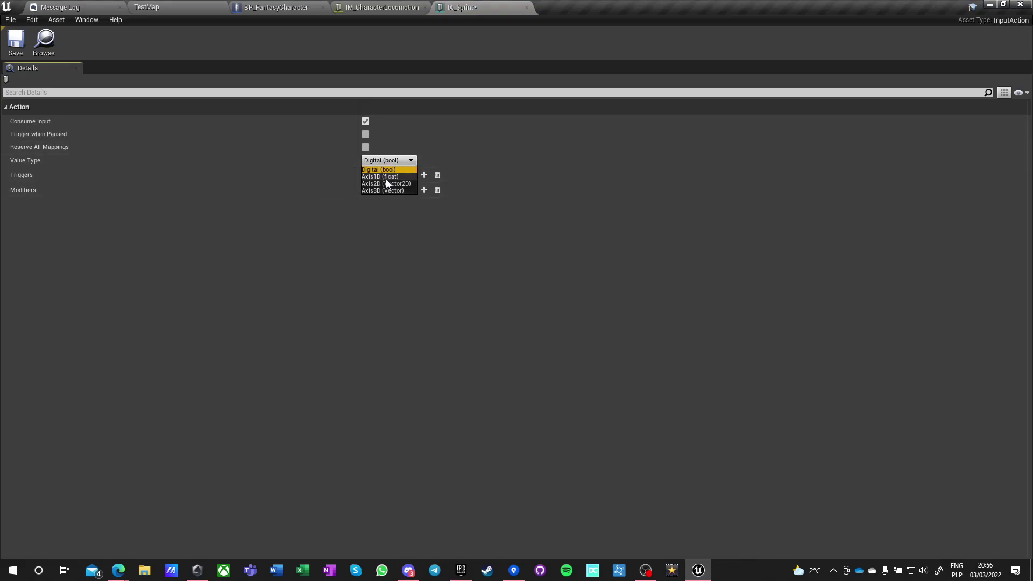
click(382, 171)
click(424, 175)
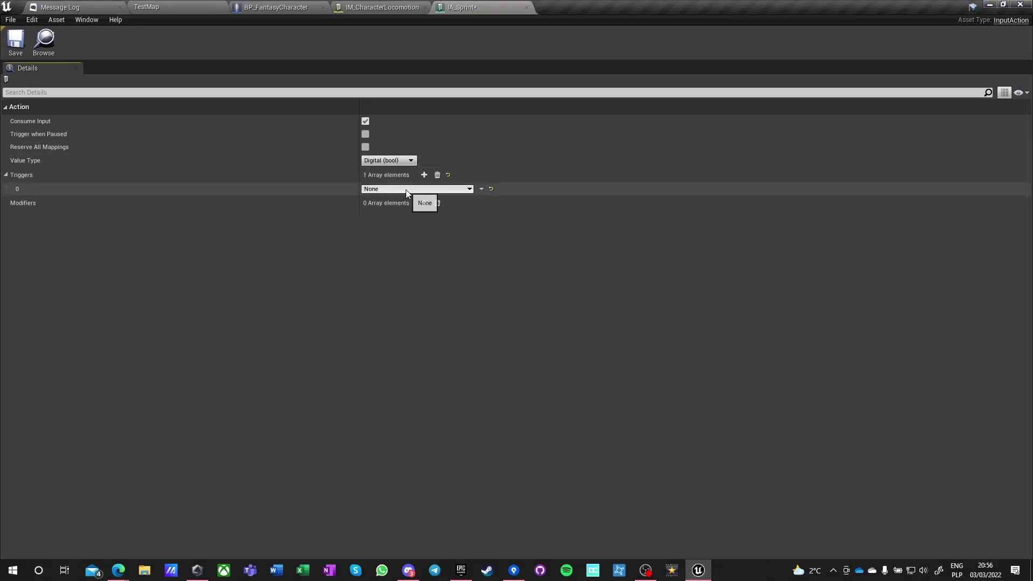
click(406, 189)
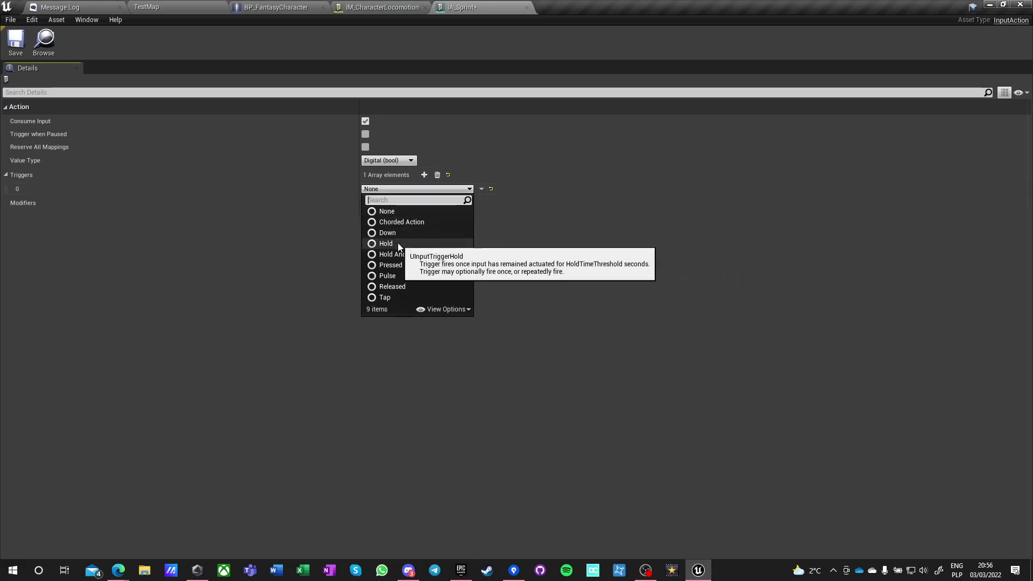
click(398, 243)
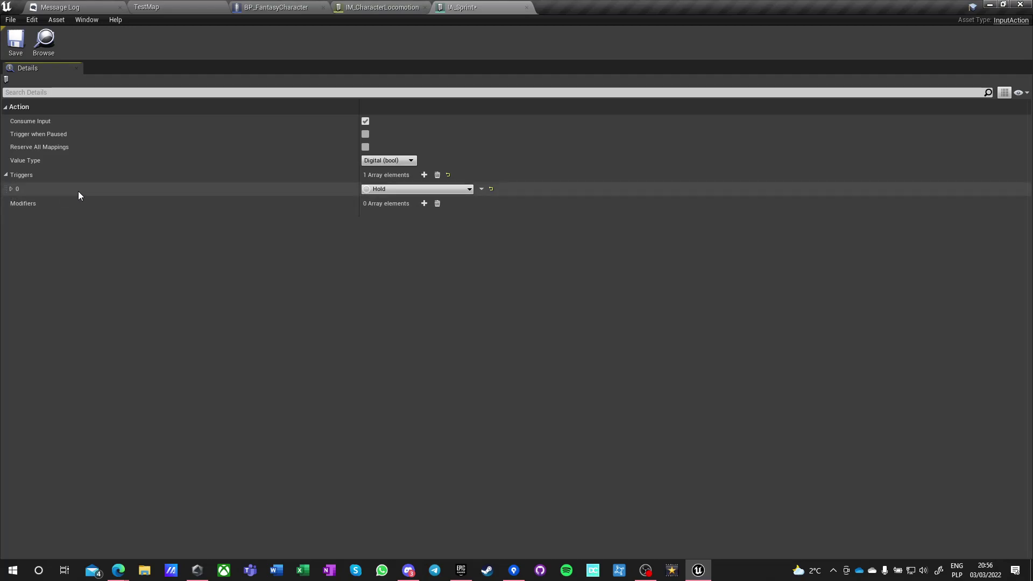
click(16, 42)
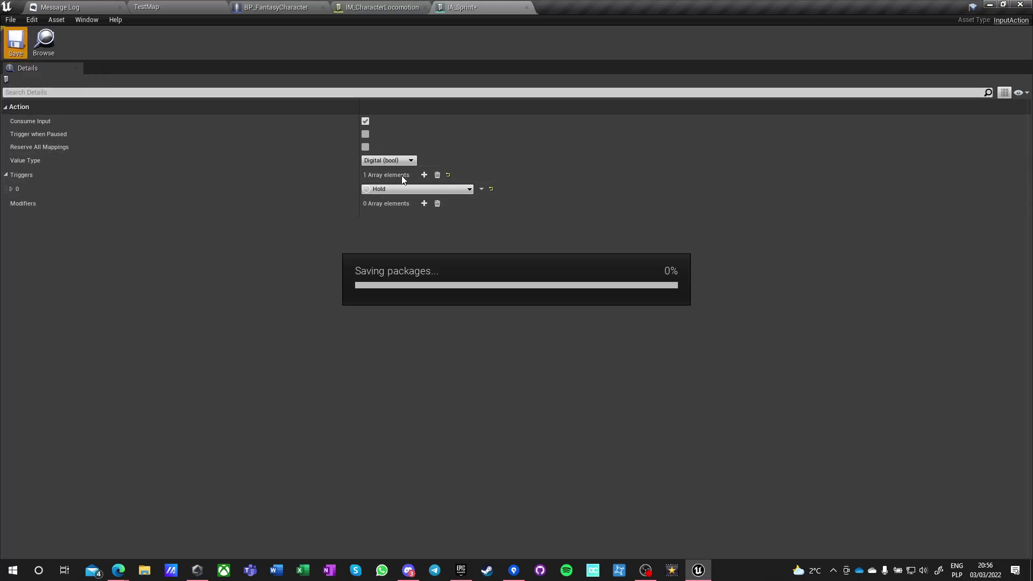
click(527, 7)
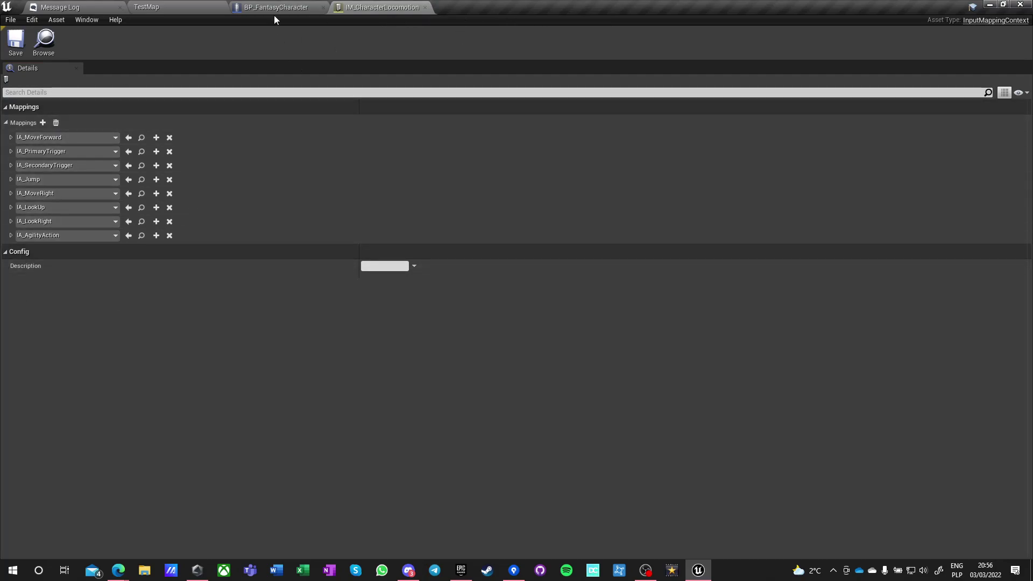
click(425, 8)
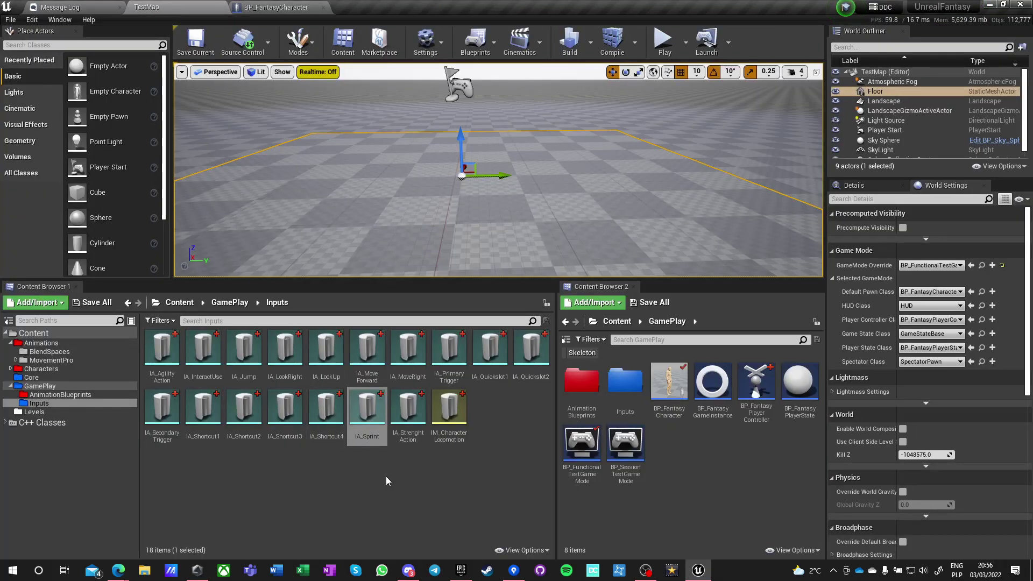
- Look through the right-click options for IM_CharacterLocomotion without choosing any
click(449, 412)
right_click(455, 413)
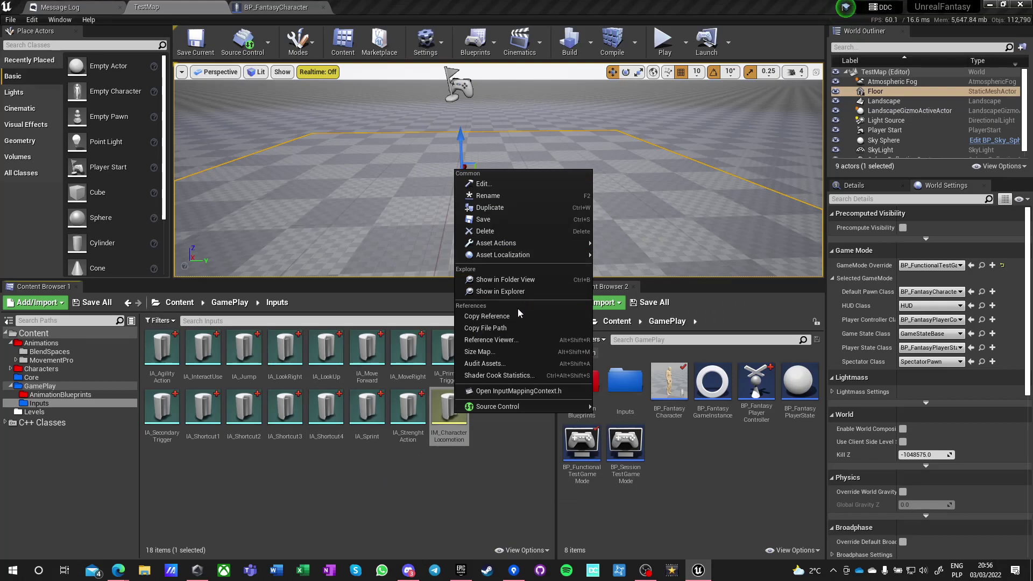
click(459, 473)
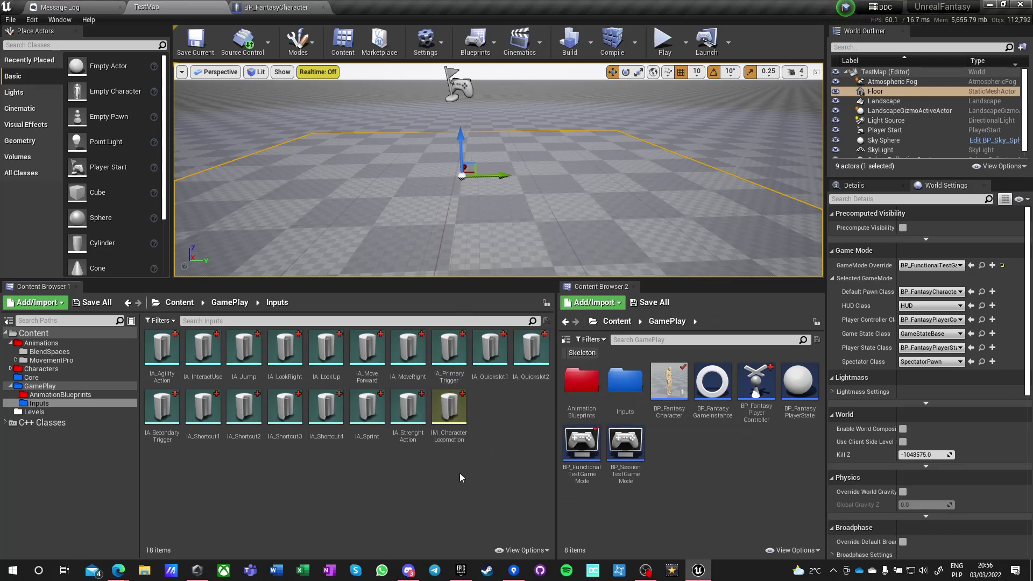
right_click(450, 410)
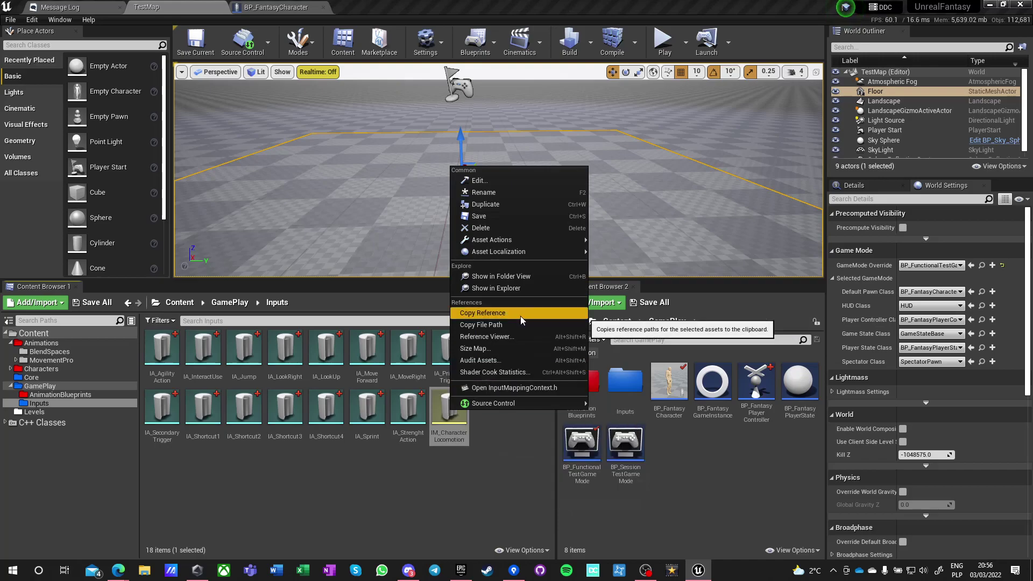
mouse_move(497, 240)
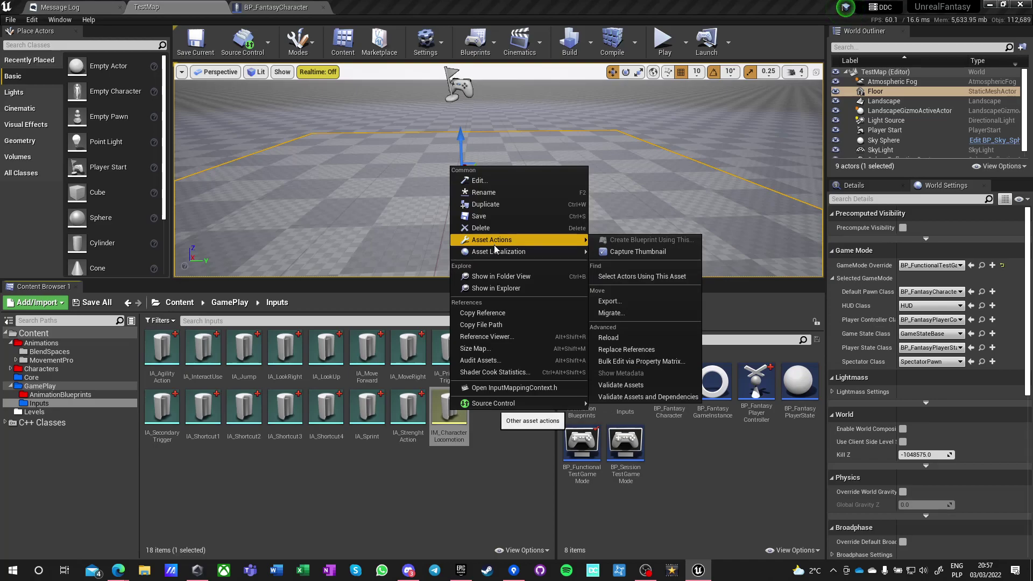
click(483, 447)
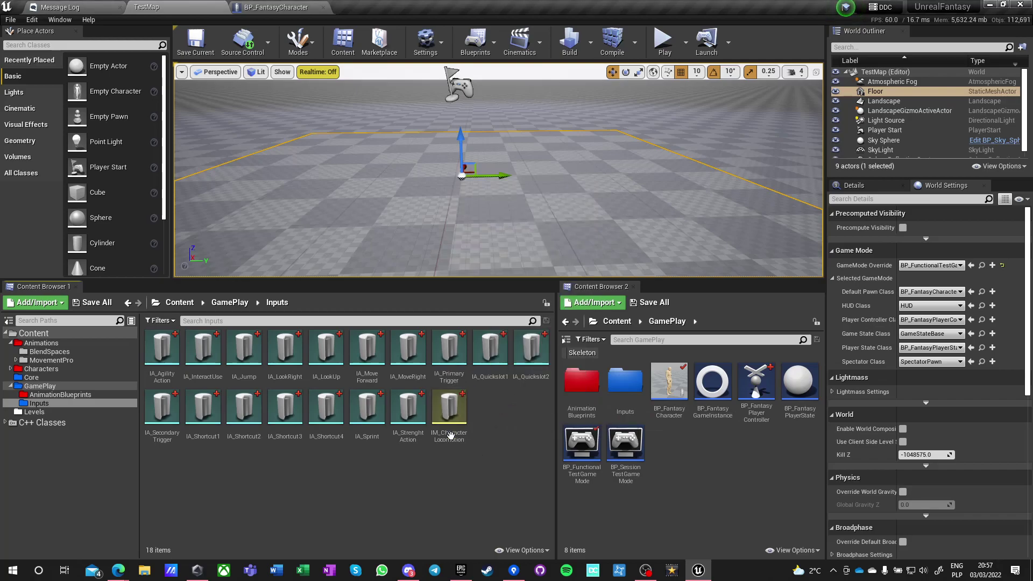
- Check the Inputs folder's options, then navigate up to the GamePlay folder
click(33, 404)
right_click(33, 405)
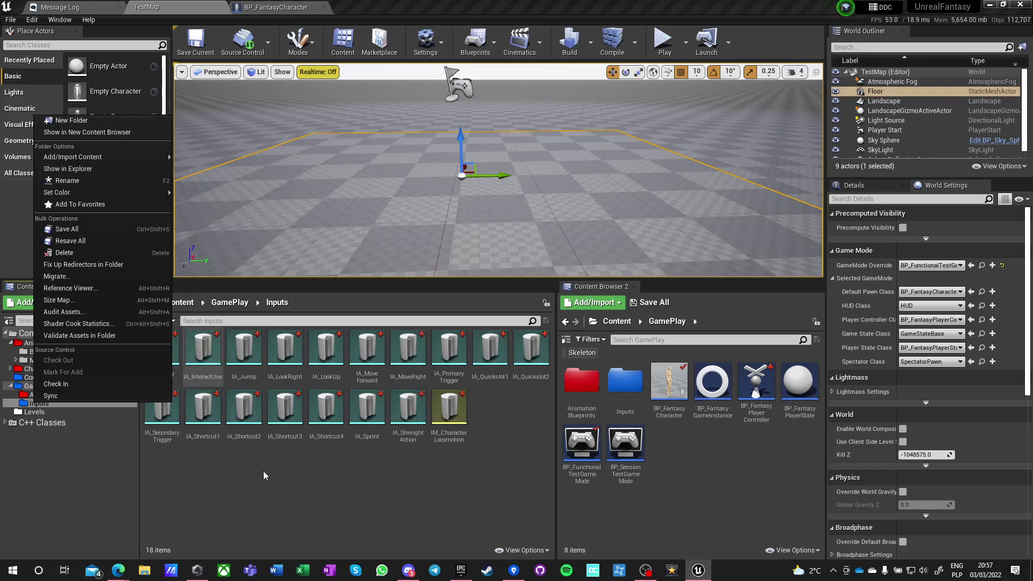
click(263, 476)
click(230, 302)
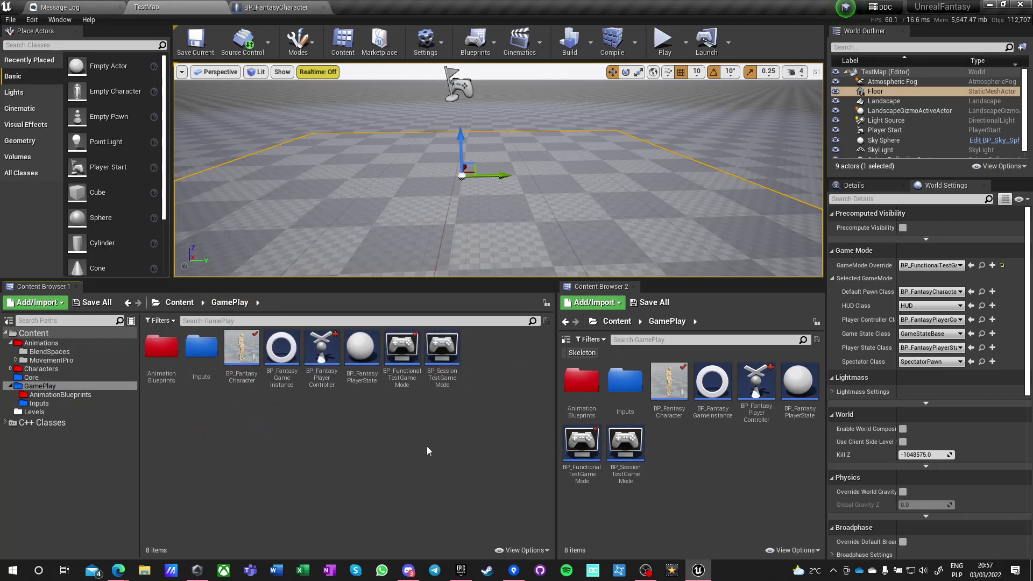
click(276, 7)
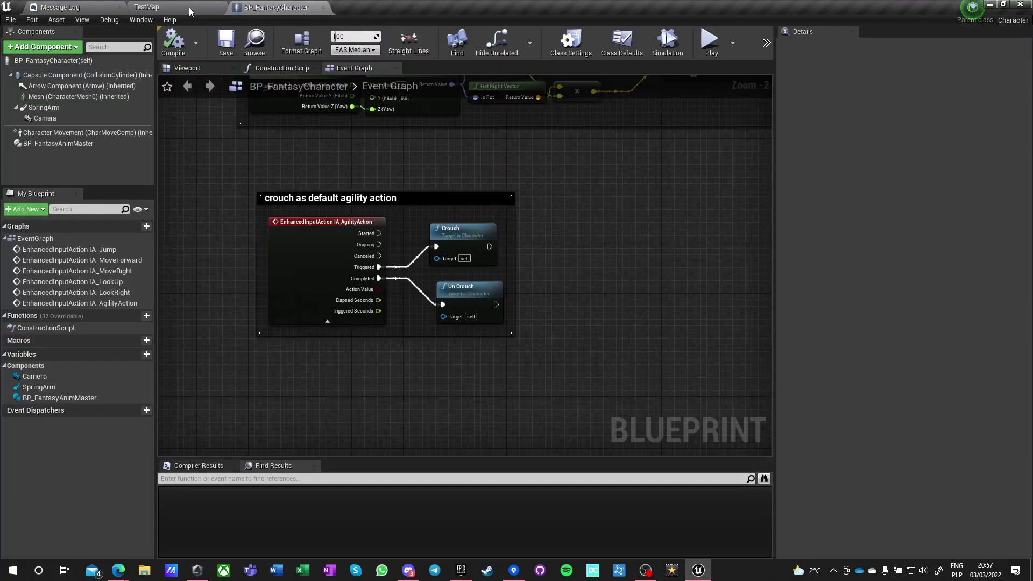
- Play TestMap in the editor, walk the character forward, then end the session
click(146, 7)
click(663, 41)
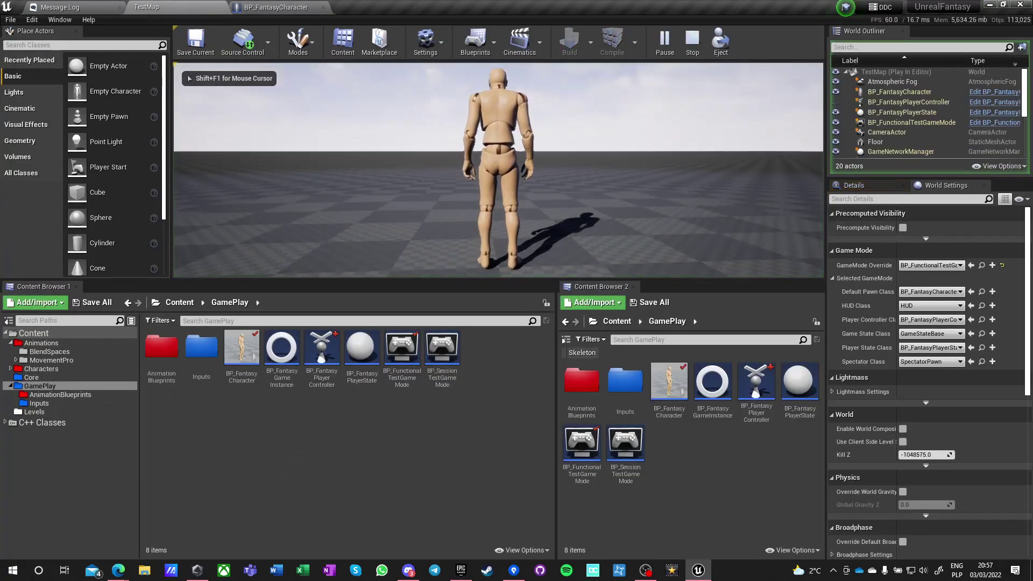
key(w)
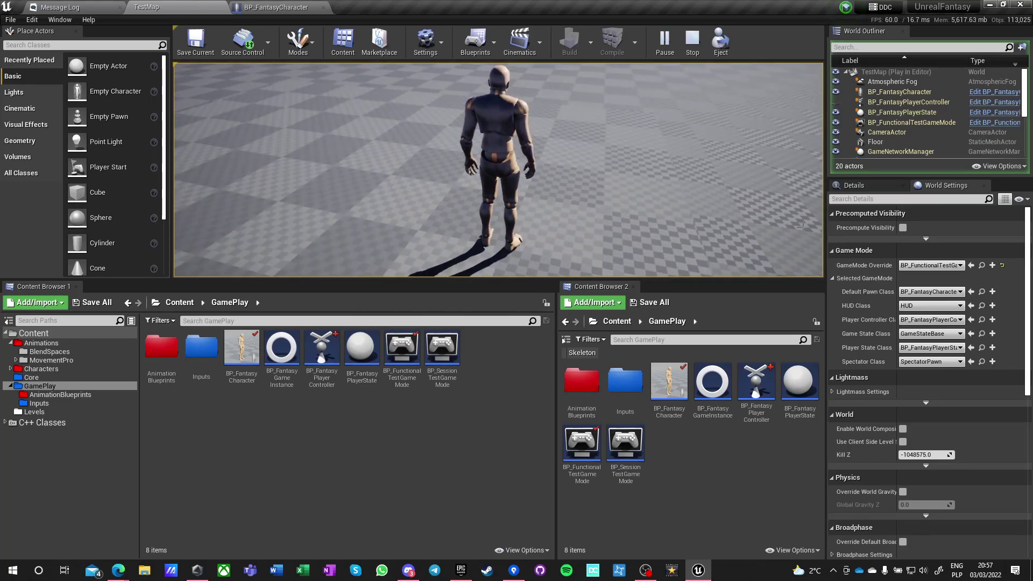
key(Escape)
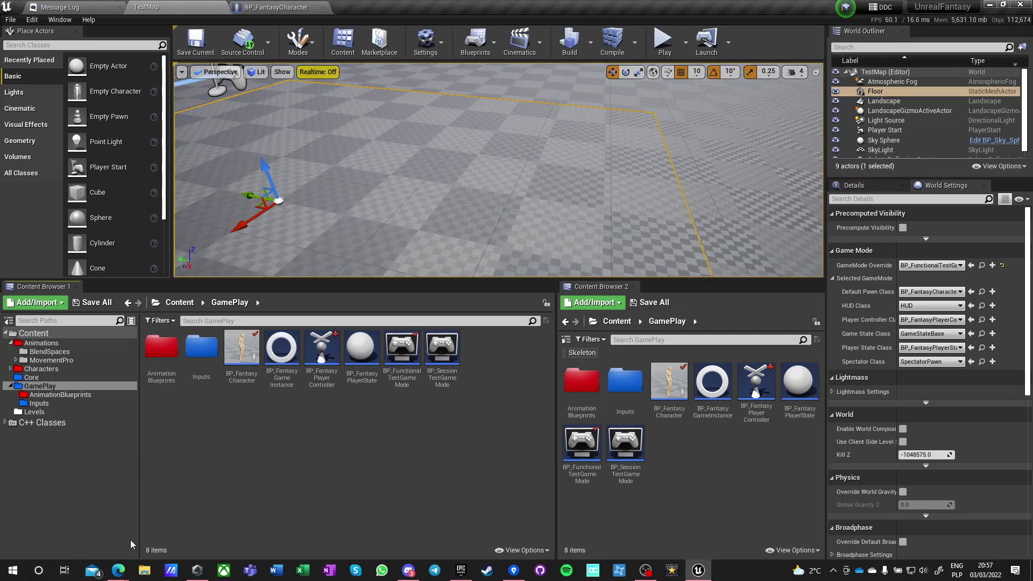
mouse_move(118, 570)
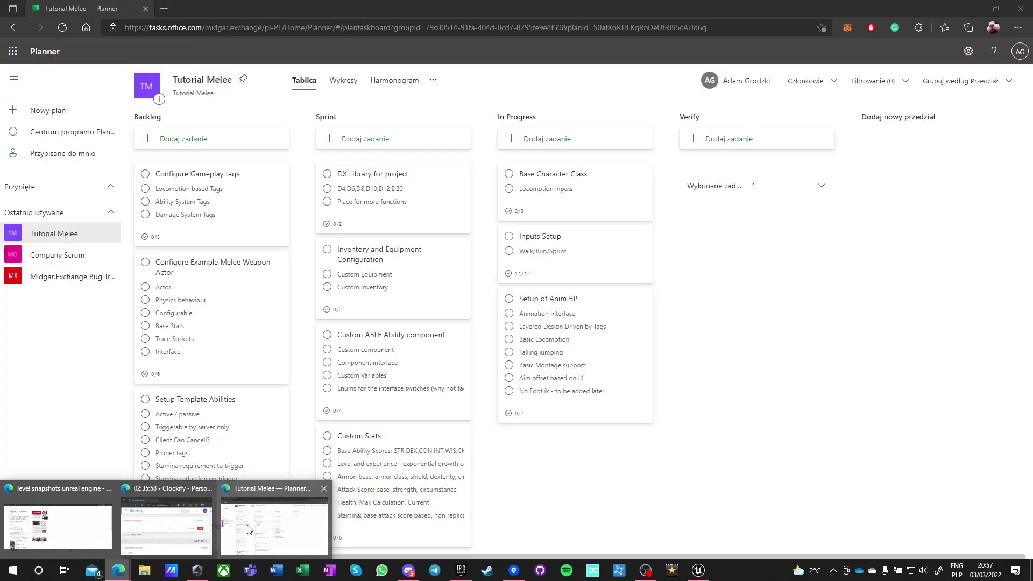
click(248, 529)
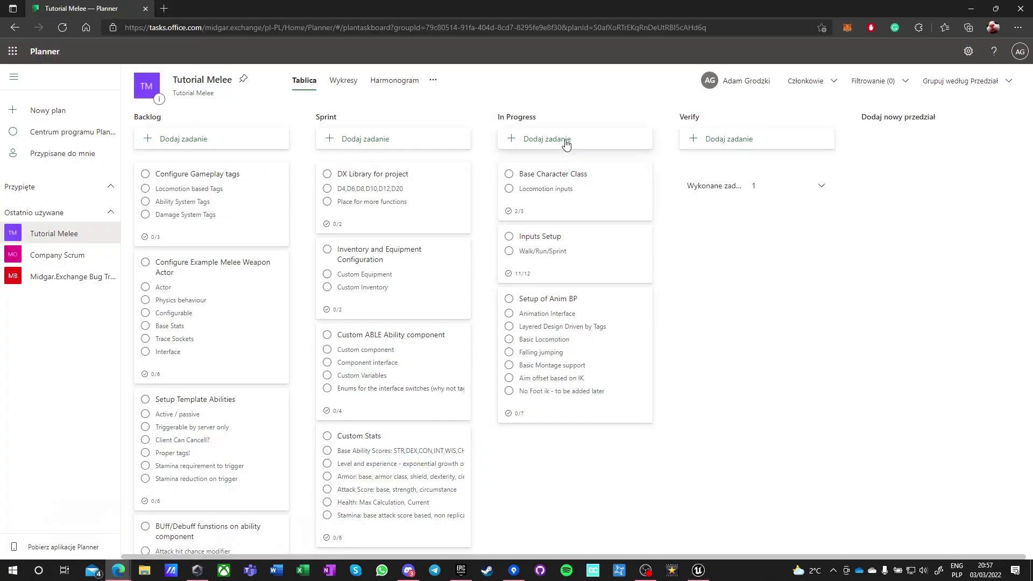
- Tick off Walk/Run/Sprint and move Inputs Setup into the Verify column
click(509, 251)
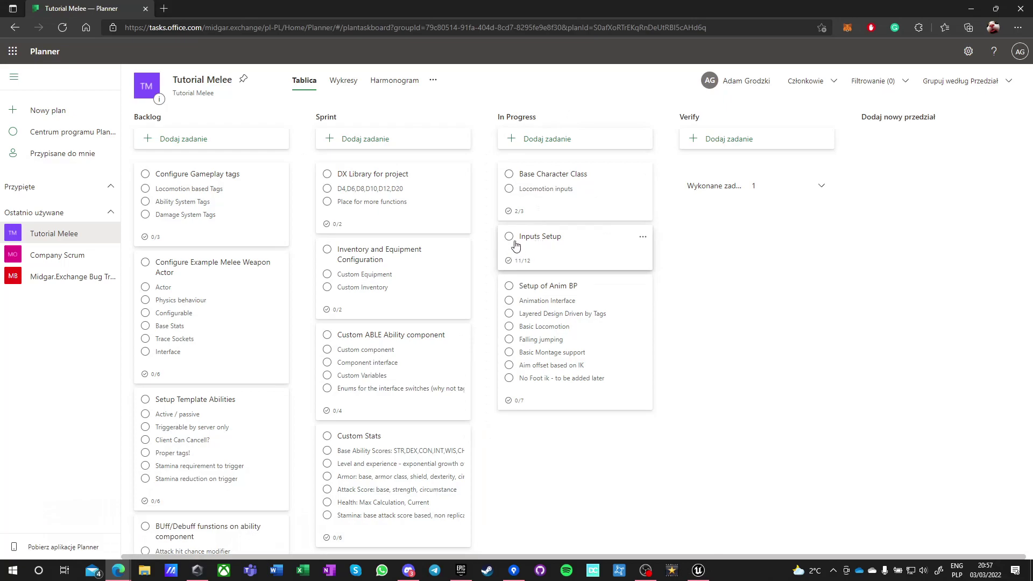
drag(566, 252, 768, 163)
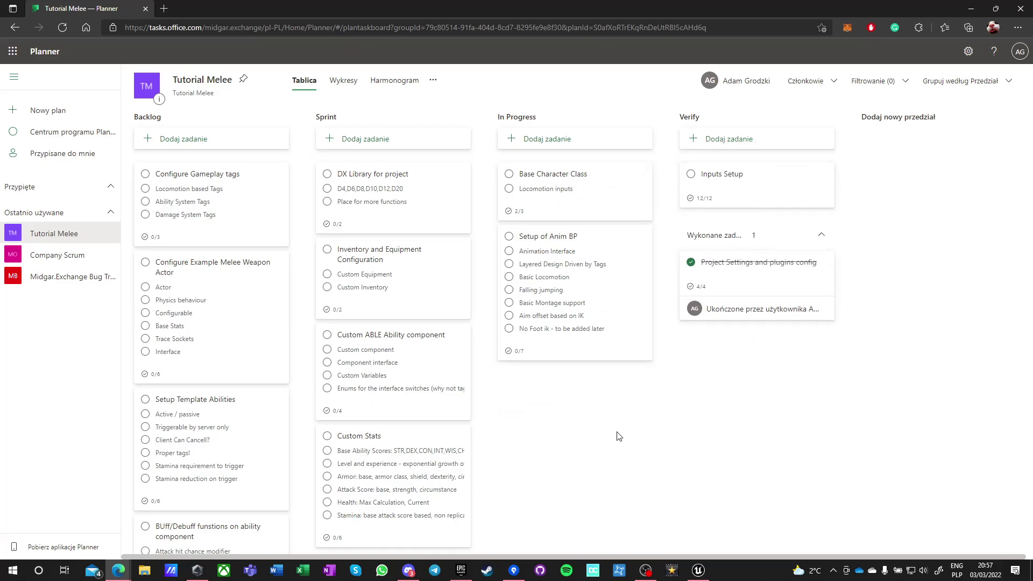
click(818, 235)
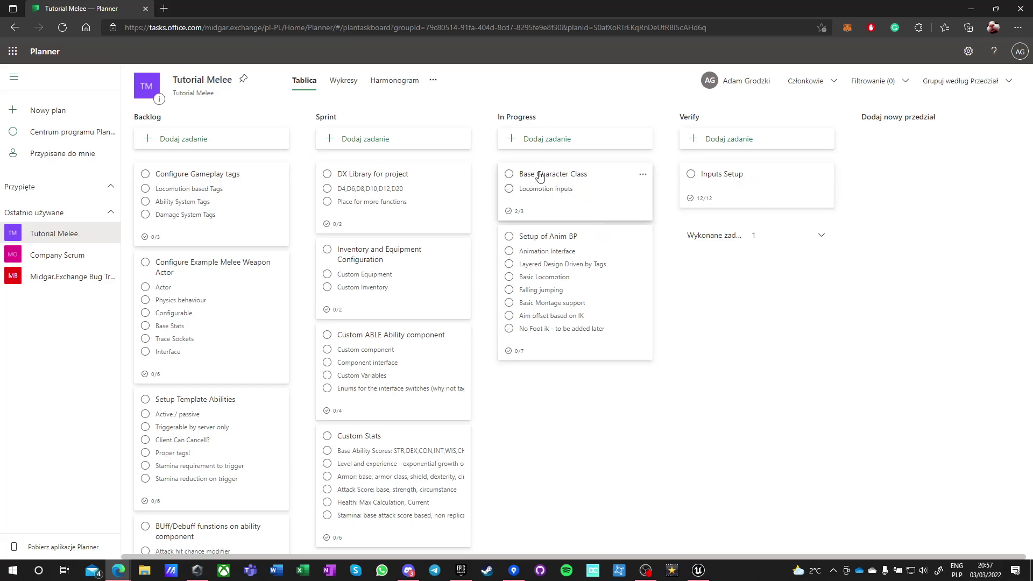
- Tick off Locomotion inputs, move Base Character Class into Verify and mark it complete
click(509, 189)
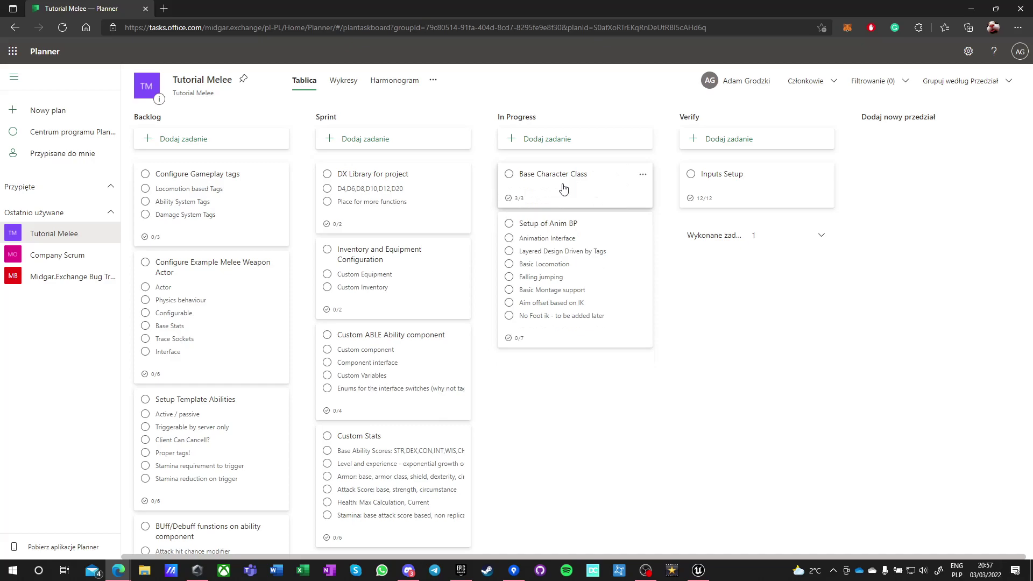
drag(612, 181, 692, 192)
click(692, 175)
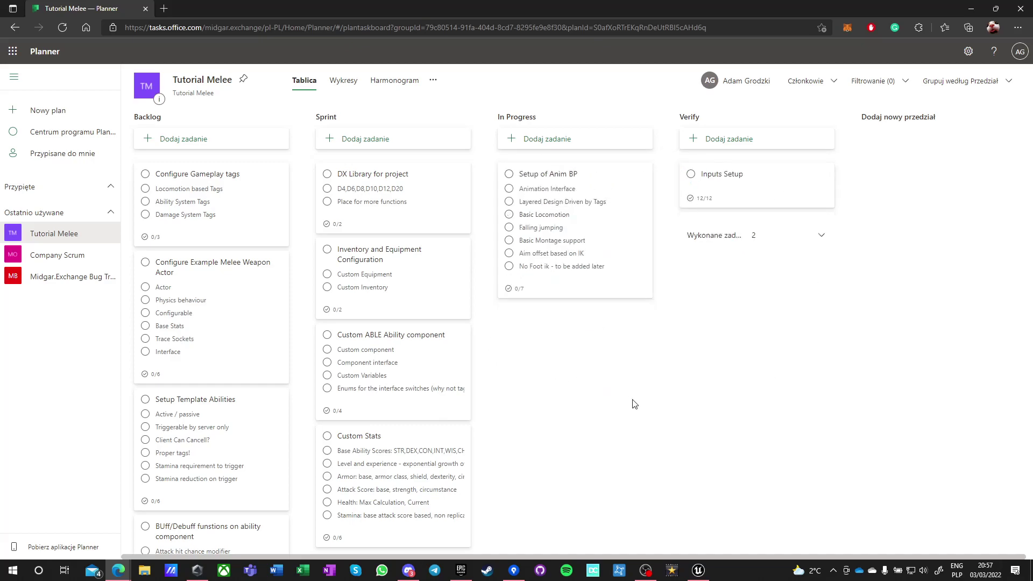